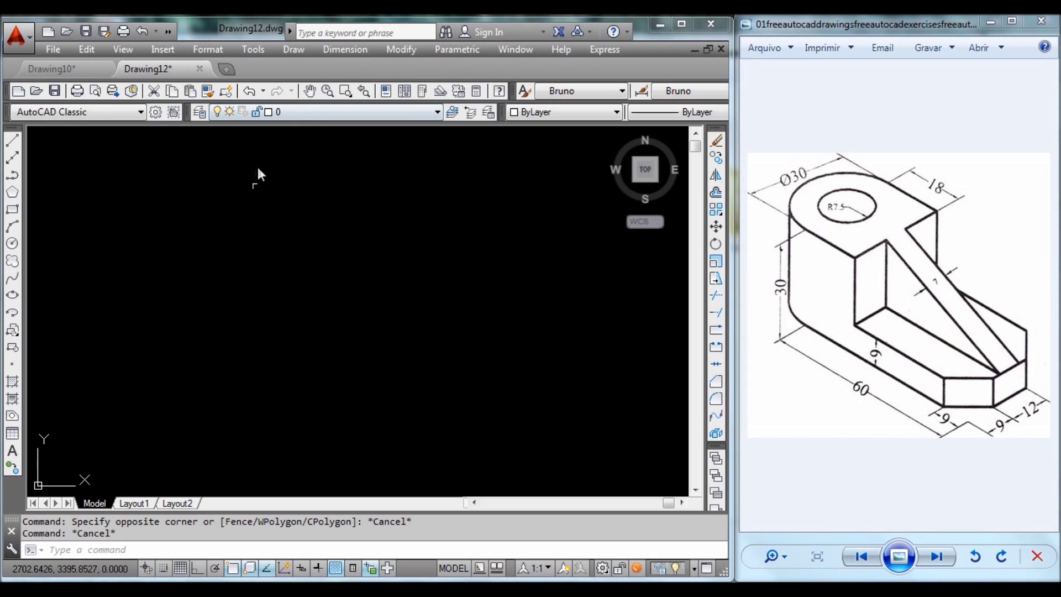
pyautogui.click(288, 111)
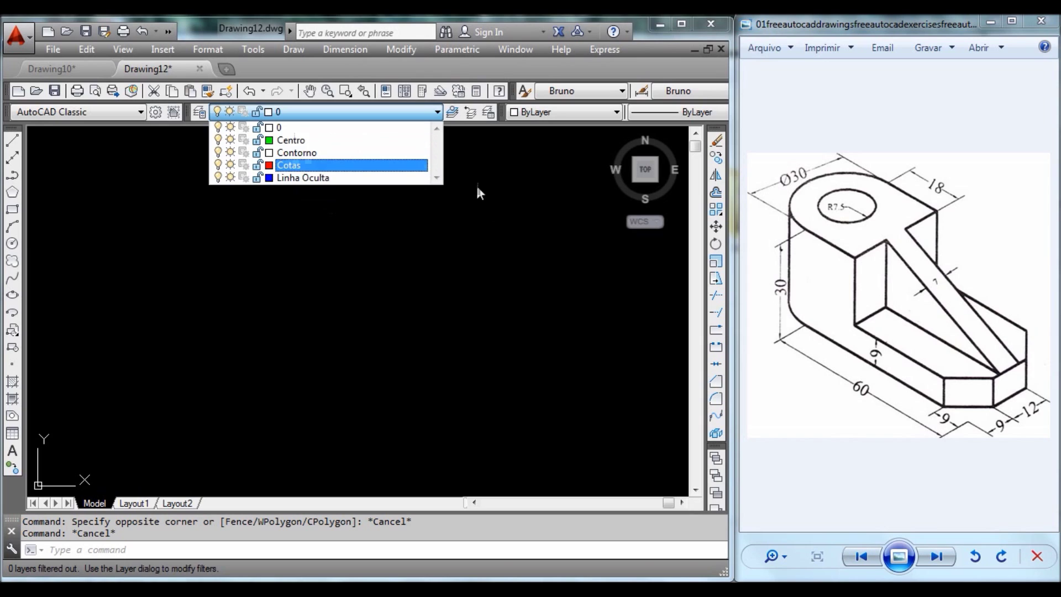
pyautogui.click(504, 224)
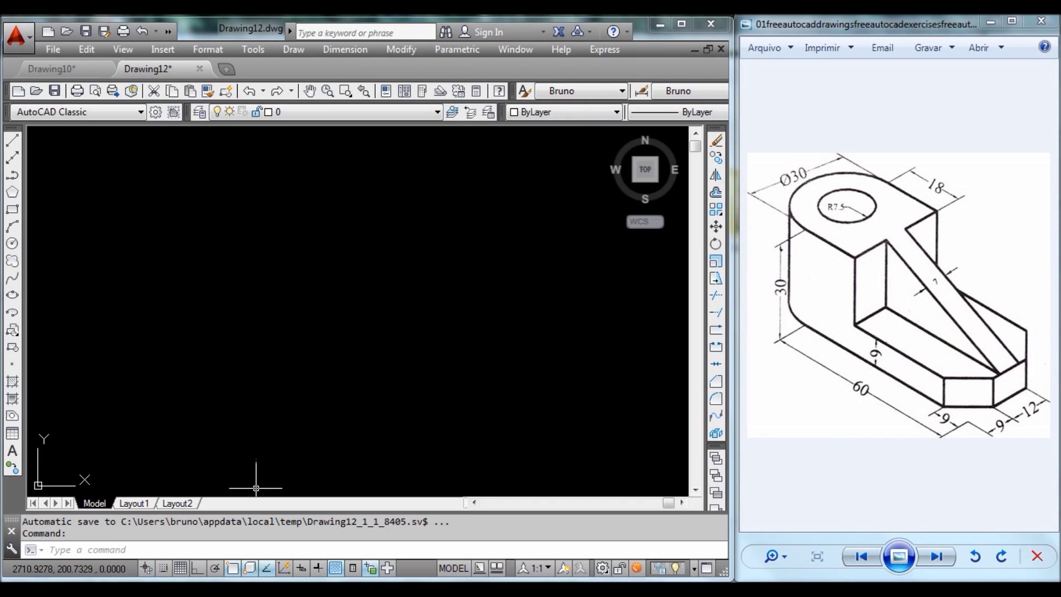
# Set the drafting snap type to isometric snap.
pyautogui.rightClick(267, 571)
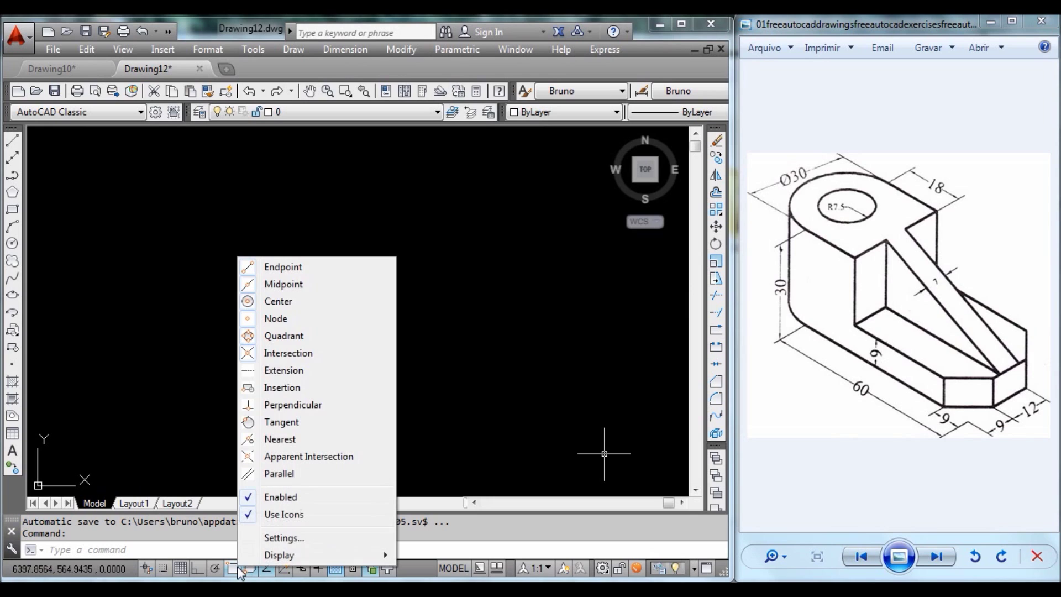
pyautogui.click(302, 539)
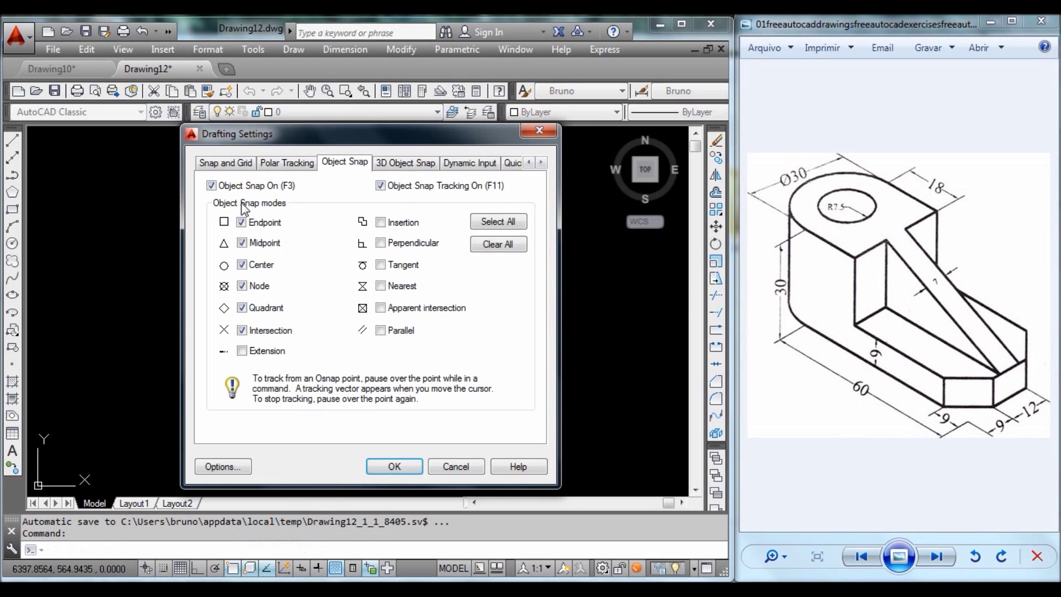
pyautogui.click(234, 166)
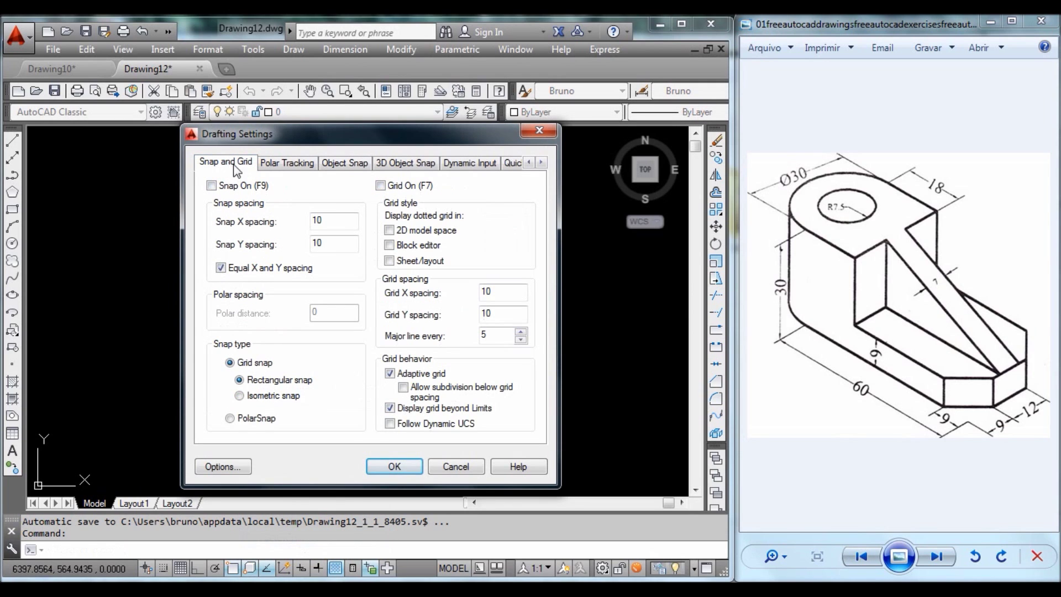
pyautogui.click(240, 395)
pyautogui.click(230, 418)
pyautogui.click(394, 466)
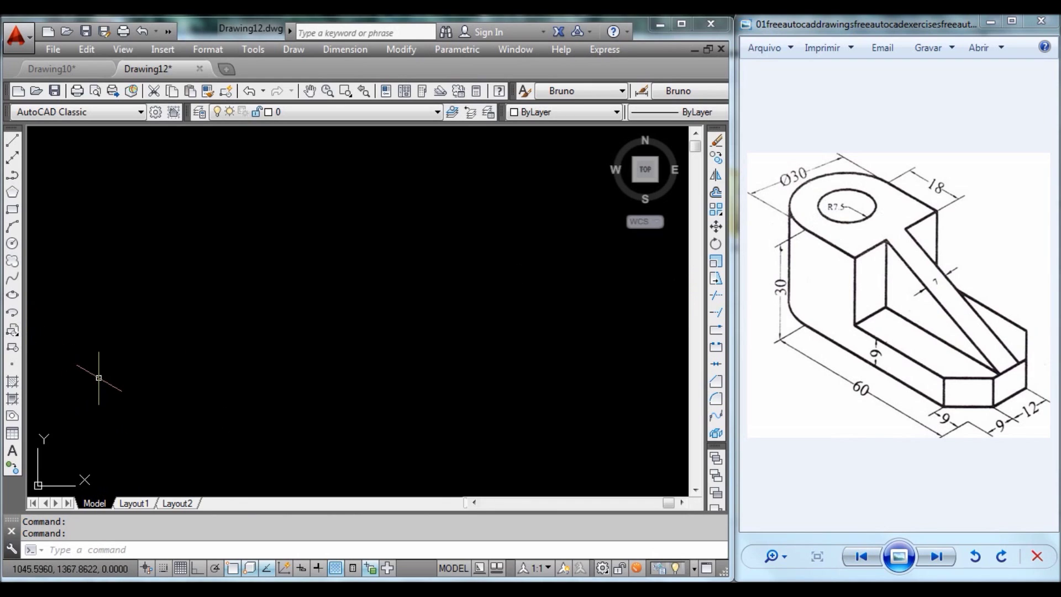
# Draw an isocircle of radius 7.5 on the top isoplane for the part's hole.
pyautogui.write('el')
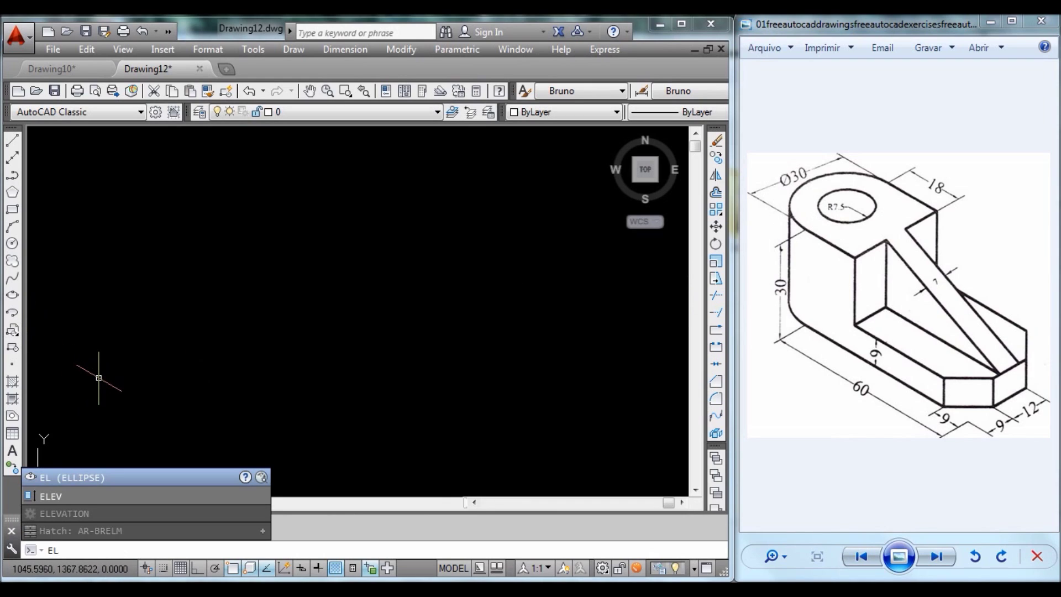
pyautogui.click(128, 481)
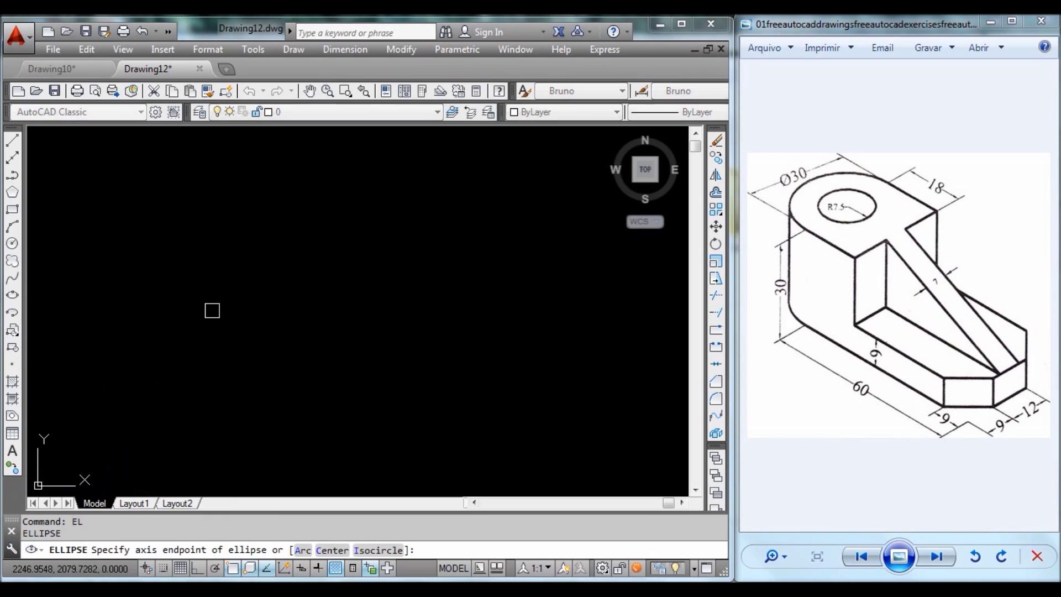
pyautogui.click(379, 550)
pyautogui.click(230, 251)
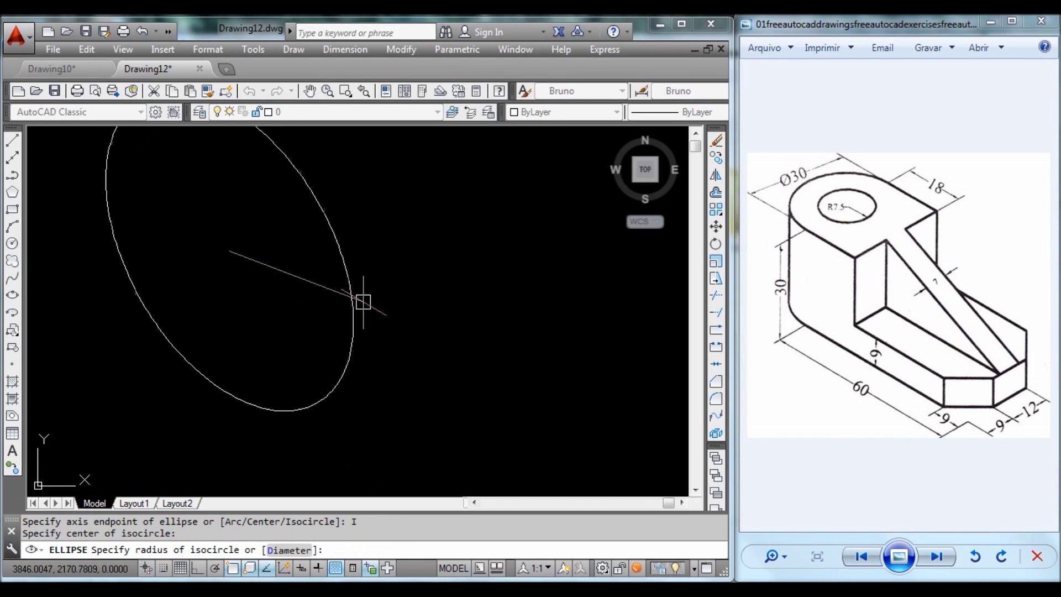
pyautogui.press('F5')
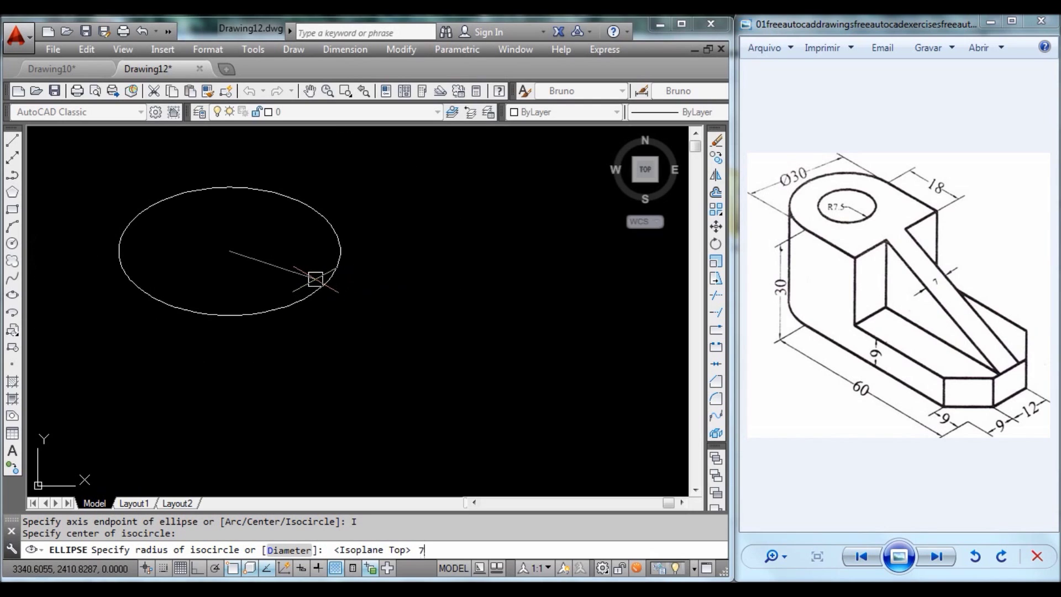
pyautogui.write('7.5')
pyautogui.press('Return')
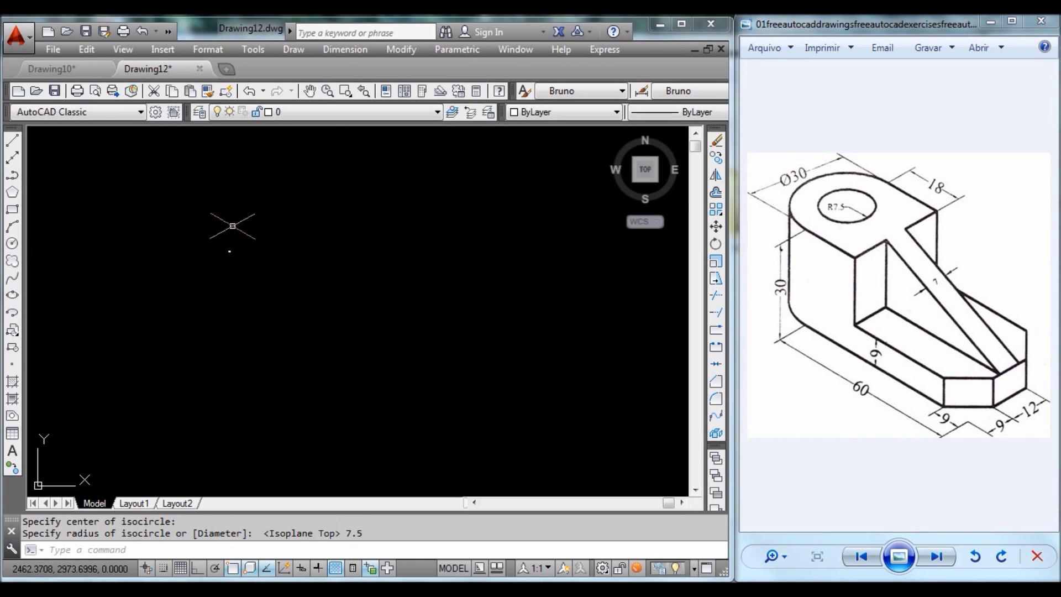
# Draw an isocircle of radius 15 concentric with the hole on the top isoplane.
pyautogui.click(645, 171)
pyautogui.scroll(-3, 355, 307)
pyautogui.moveTo(355, 306); pyautogui.dragTo(255, 288, button='middle')
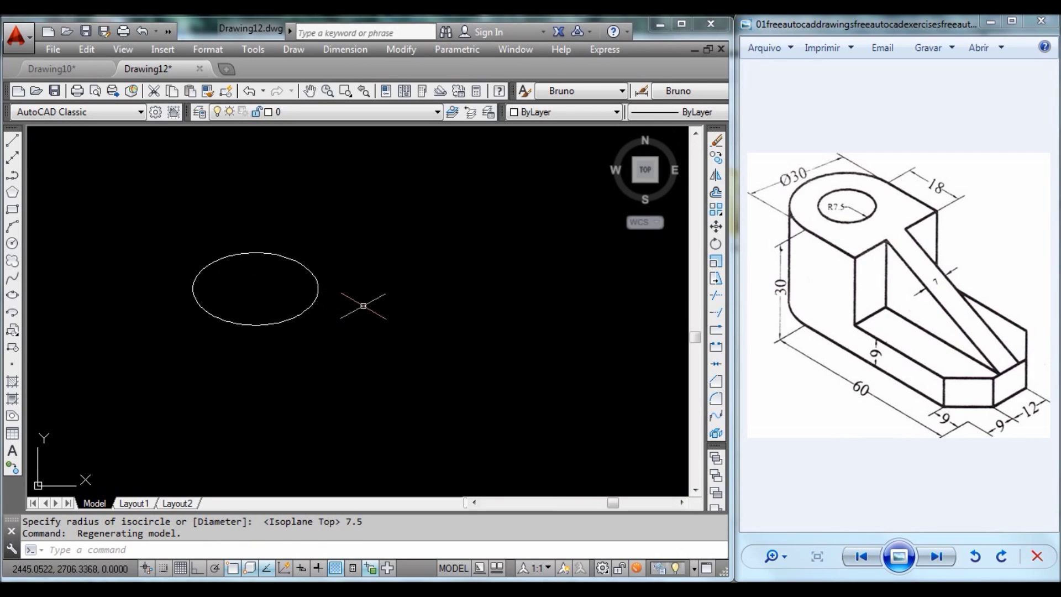
pyautogui.write('ell')
pyautogui.press('Return')
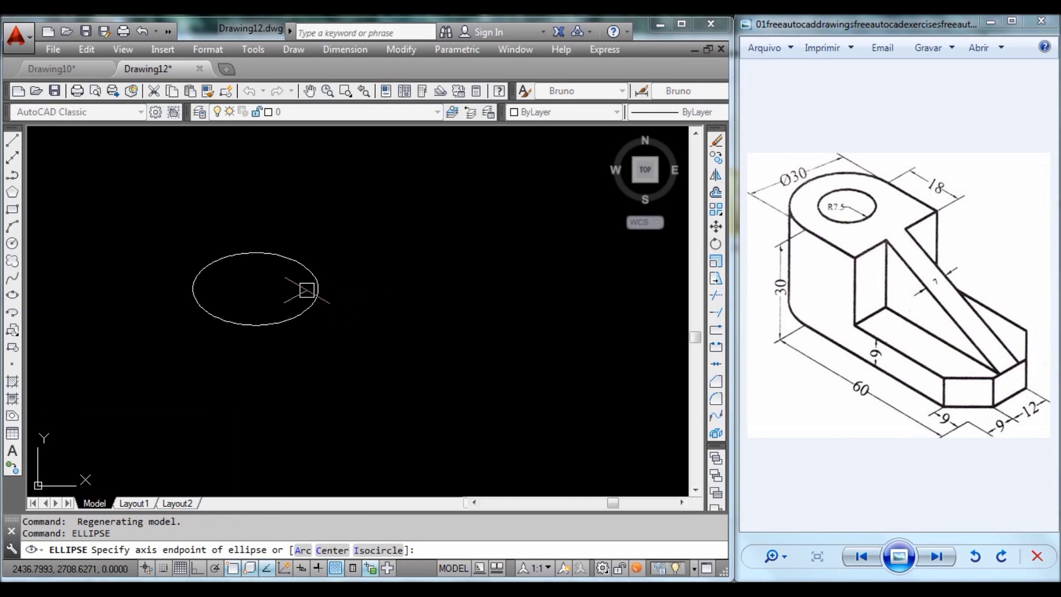
pyautogui.write('I')
pyautogui.press('Return')
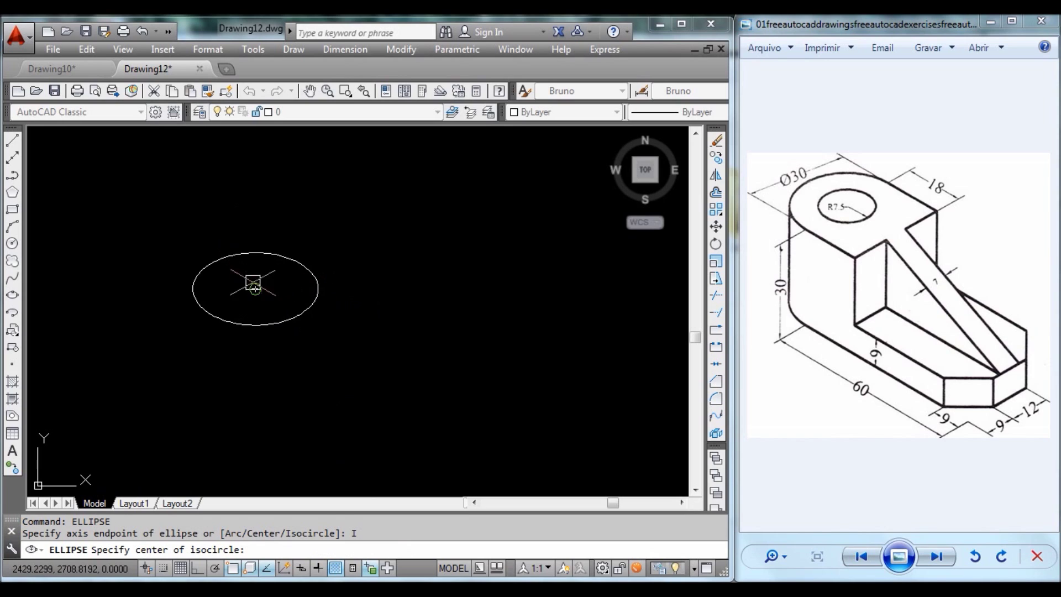
pyautogui.click(255, 288)
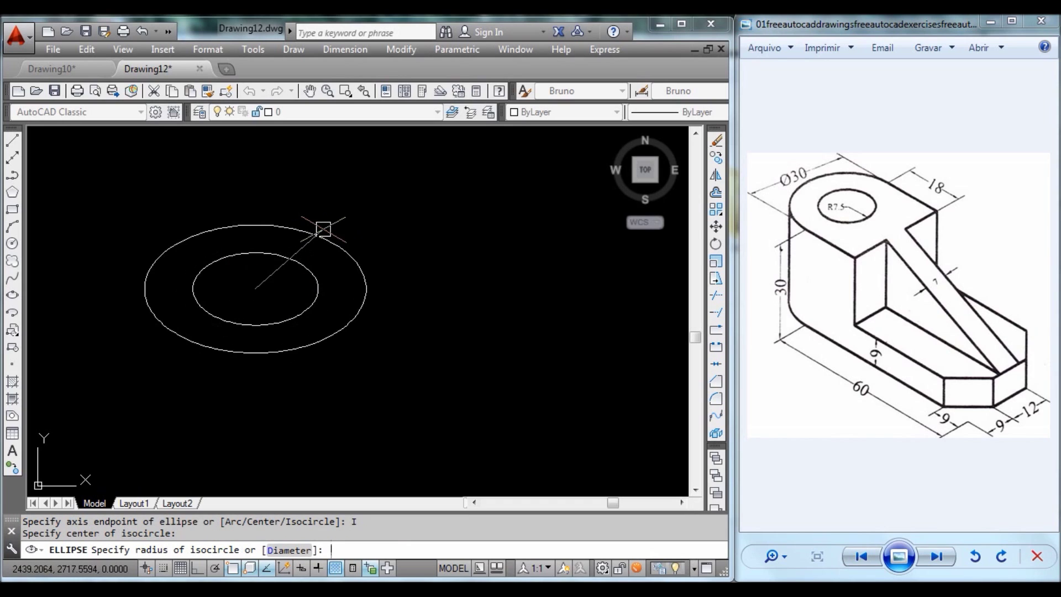
pyautogui.write('15')
pyautogui.press('Return')
pyautogui.press('Escape')
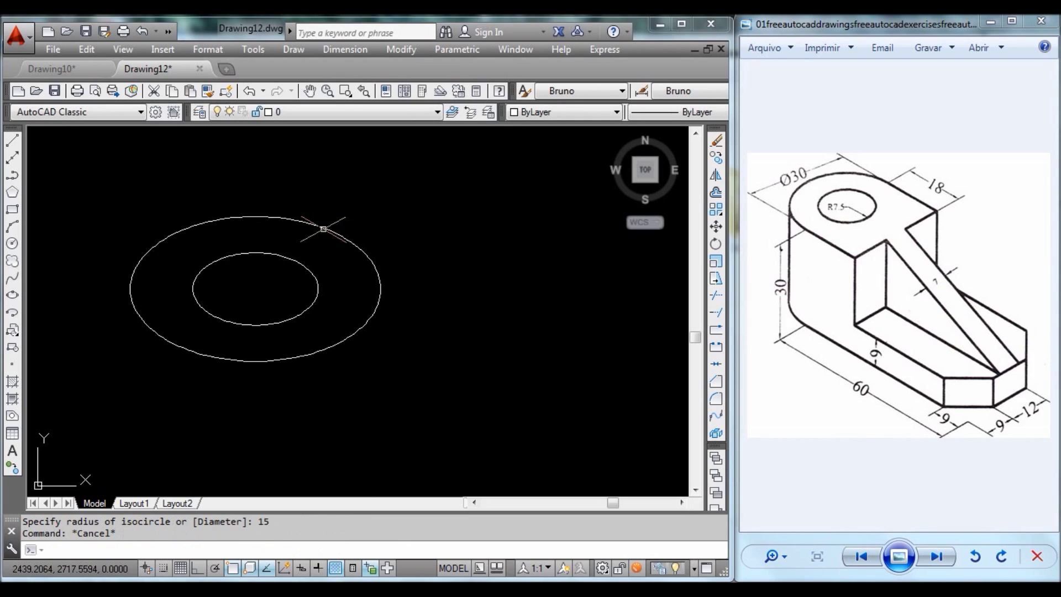
# Copy the outer isocircle 30 units straight down, using ortho mode and the right isoplane.
pyautogui.scroll(-2, 478, 339)
pyautogui.write('co')
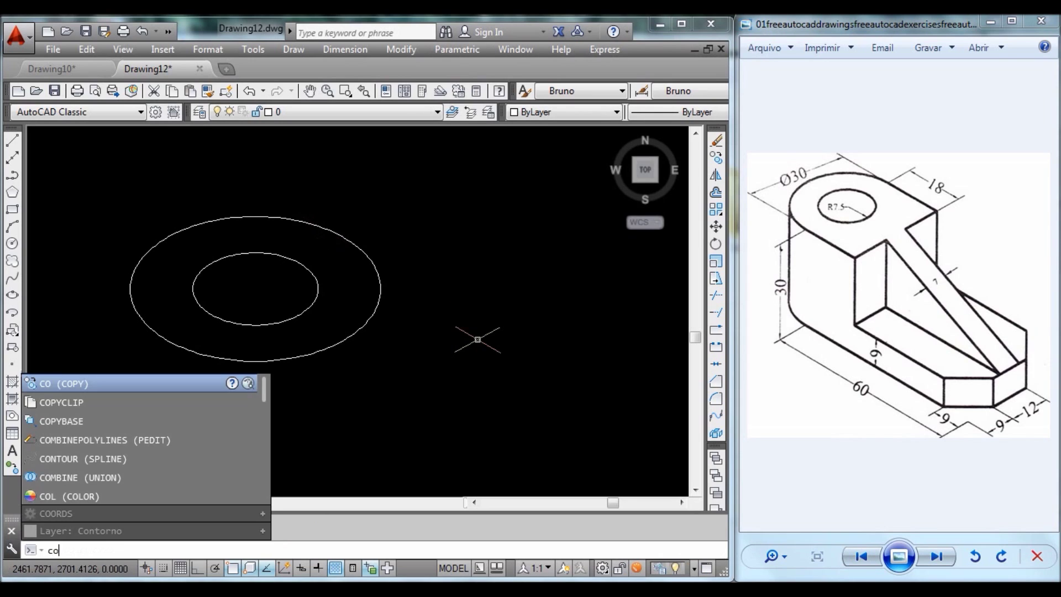
pyautogui.press('Return')
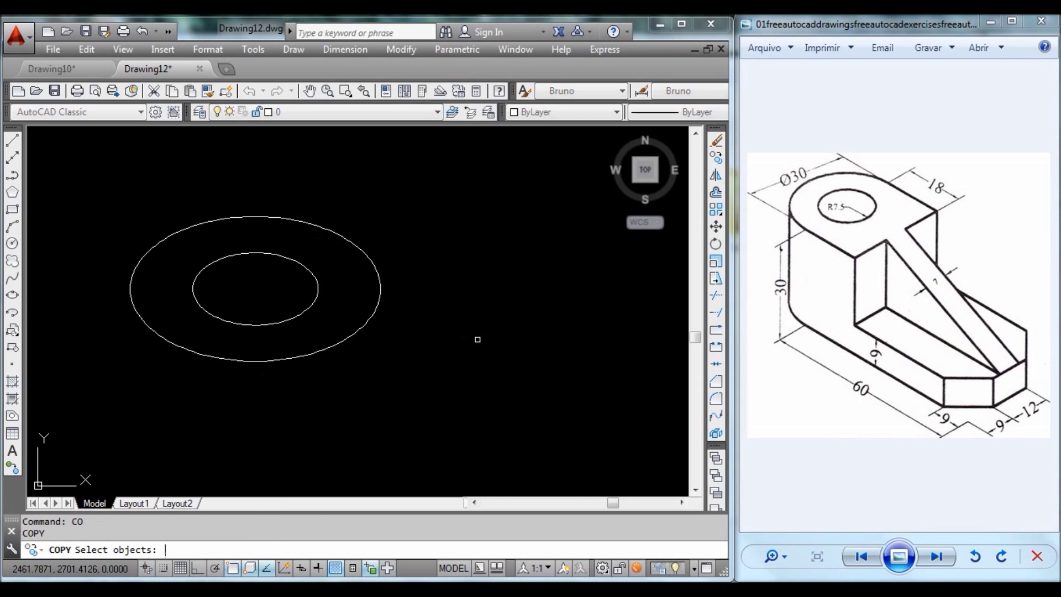
pyautogui.click(382, 302)
pyautogui.press('Return')
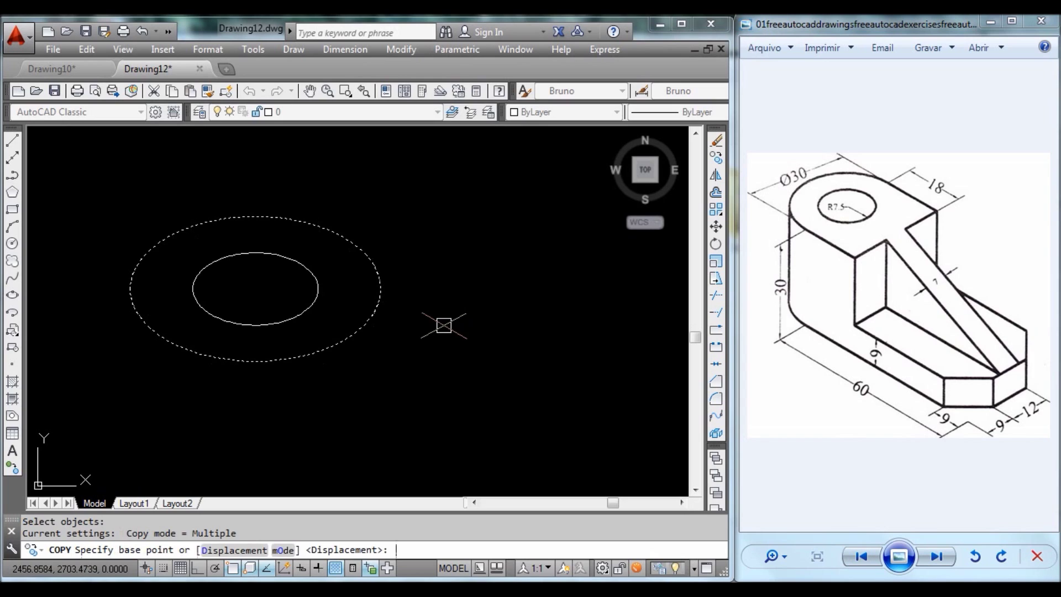
pyautogui.click(469, 207)
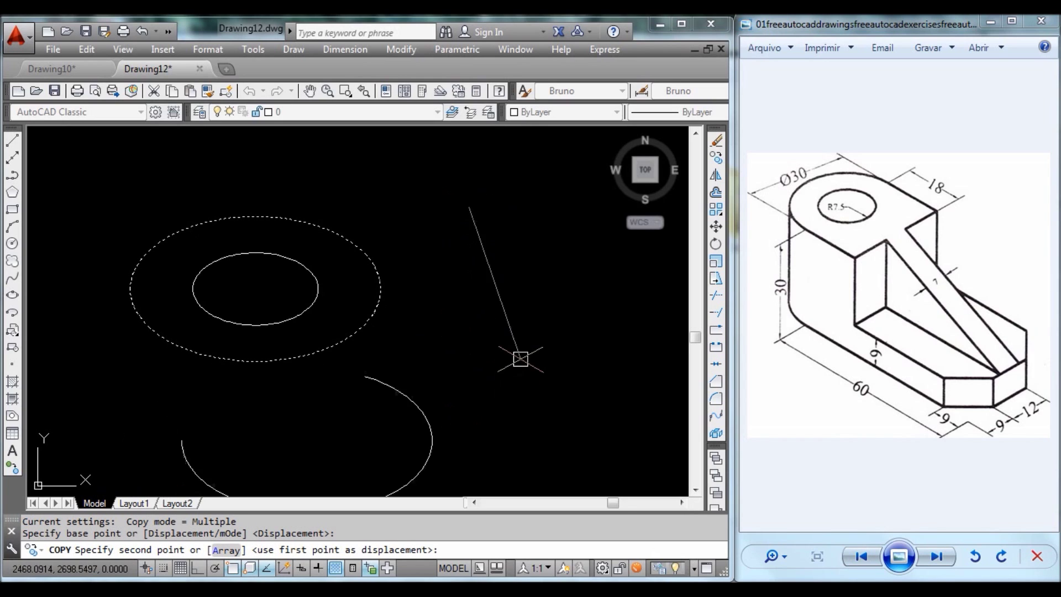
pyautogui.press('F8')
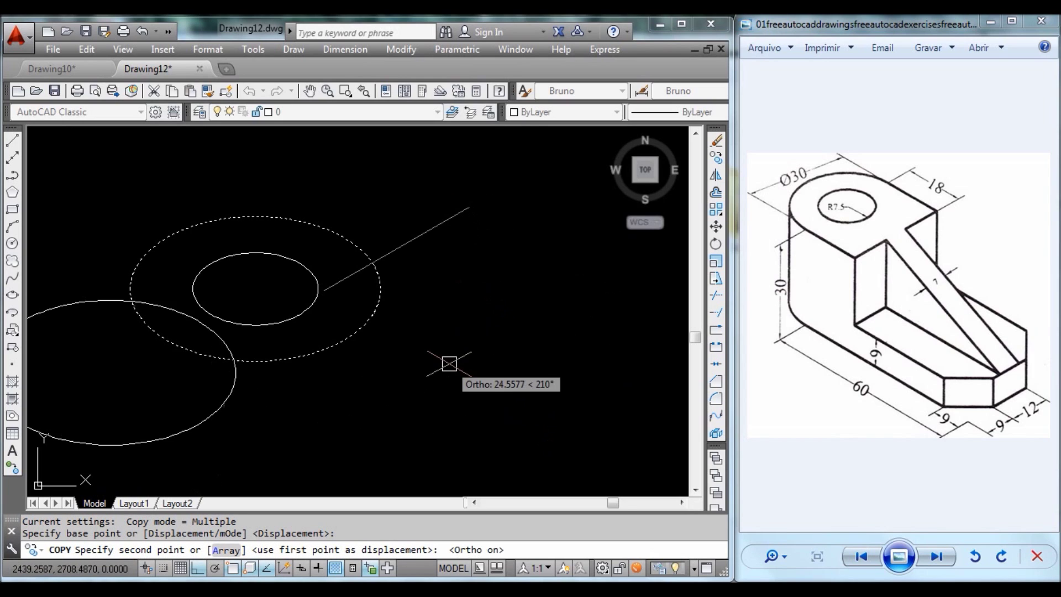
pyautogui.press('F5')
pyautogui.scroll(-1, 466, 341)
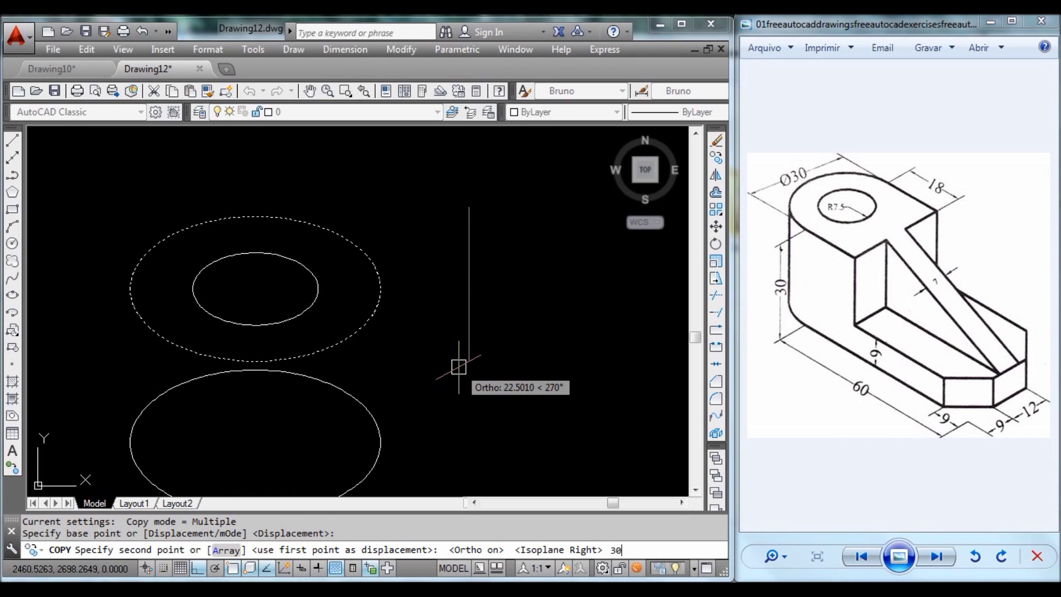
pyautogui.press('Return')
pyautogui.press('Escape')
# Regenerate the model display with both levels of isocircles in view.
pyautogui.scroll(-1, 458, 362)
pyautogui.moveTo(457, 364); pyautogui.dragTo(451, 286, button='middle')
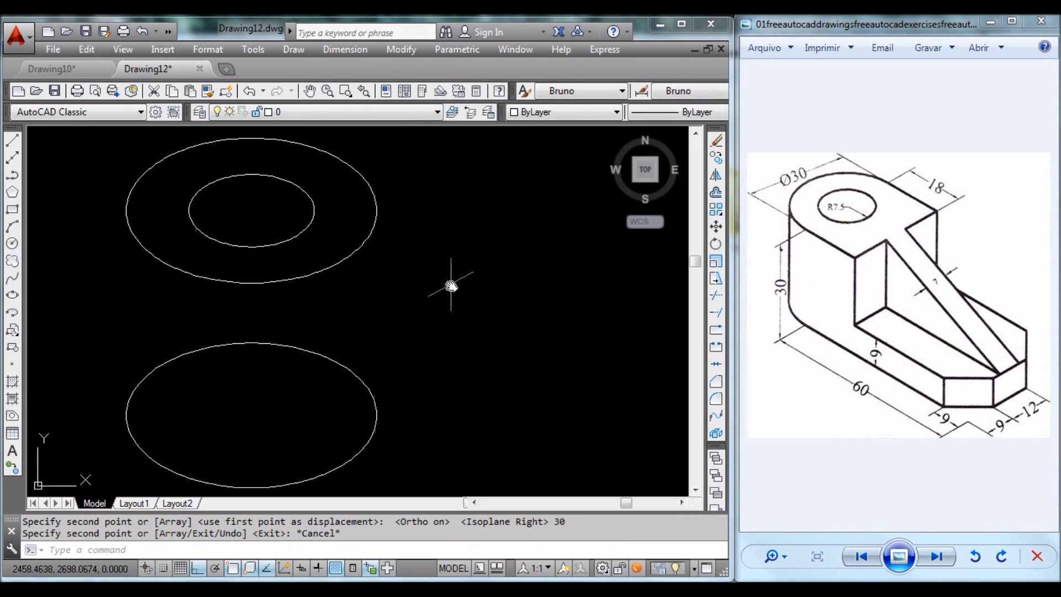
pyautogui.write('re')
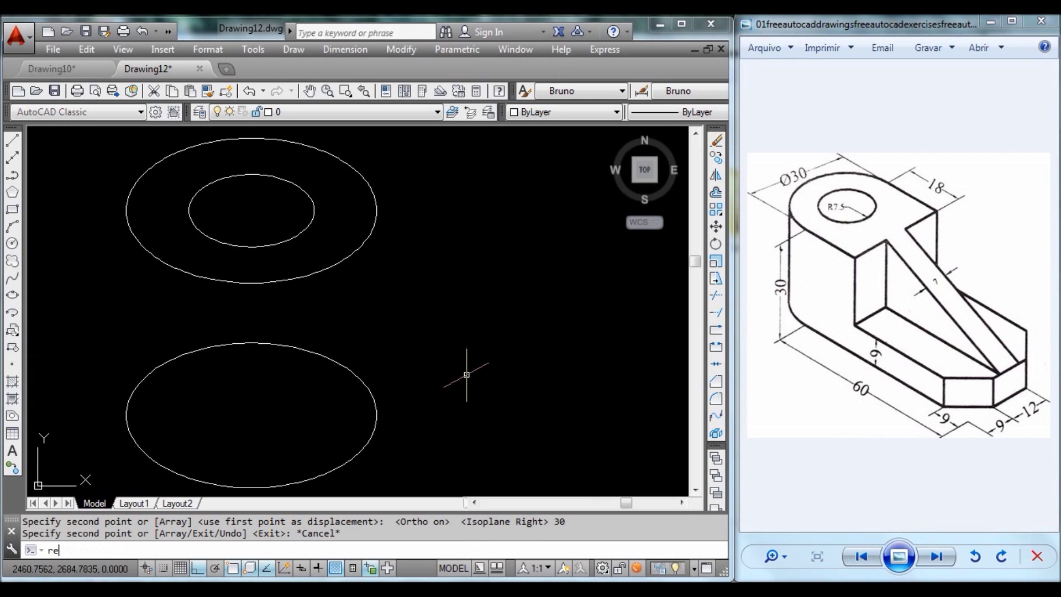
pyautogui.press('Return')
pyautogui.scroll(-2, 473, 348)
pyautogui.scroll(3, 492, 413)
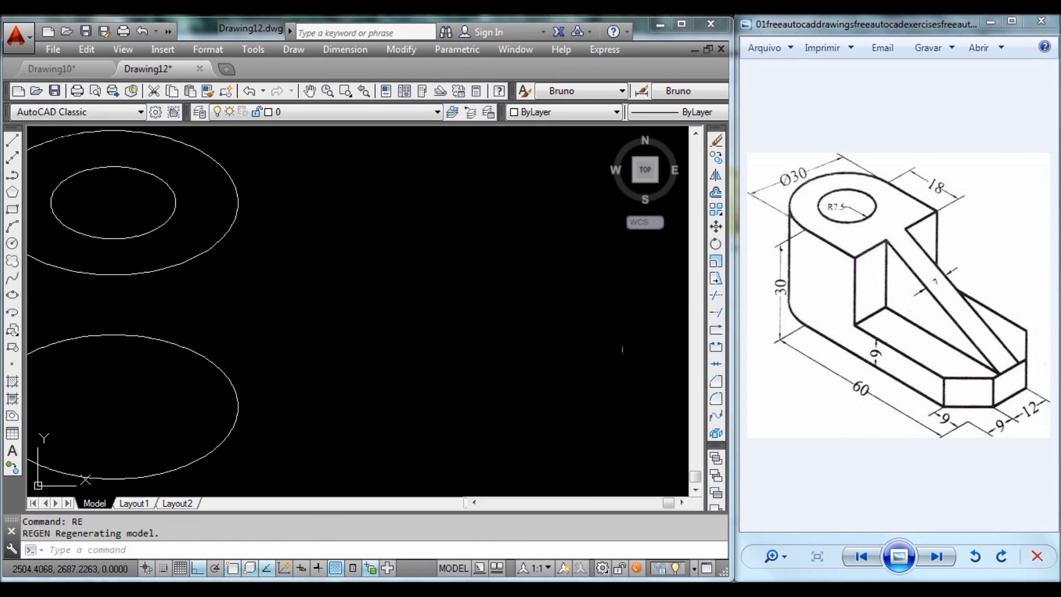
pyautogui.scroll(-2, 325, 312)
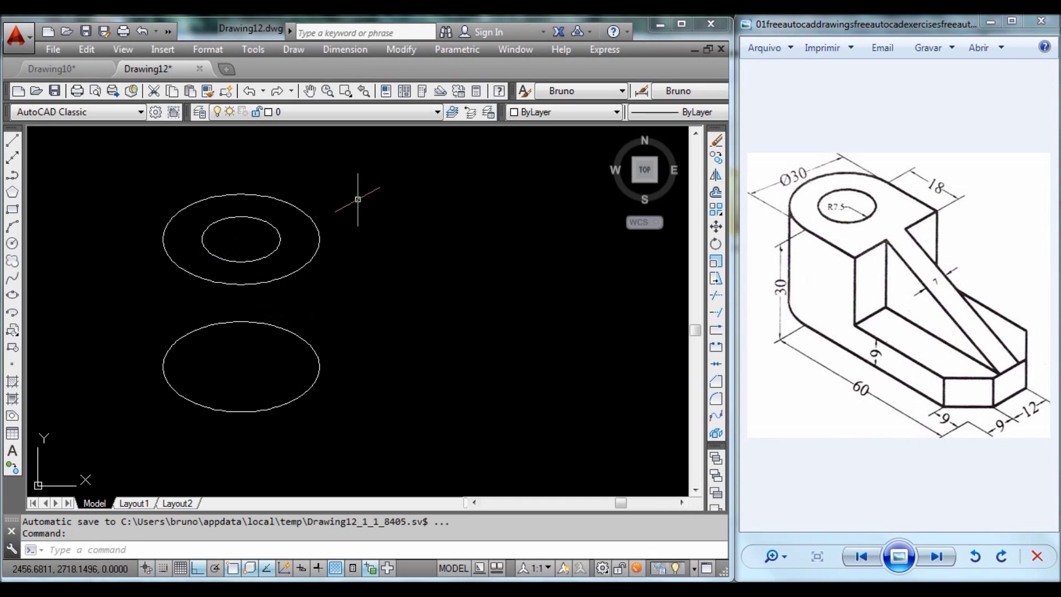
# Draw a construction line along the 30° isometric axis through the upper circles' centre, extending past the outer circle on both sides.
pyautogui.write('L')
pyautogui.press('Return')
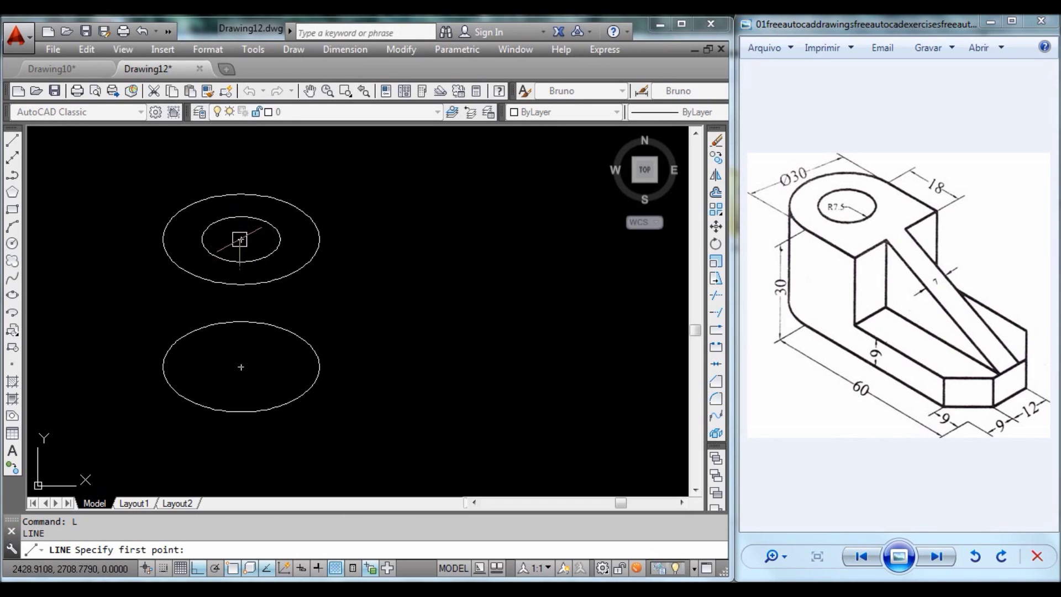
pyautogui.click(240, 239)
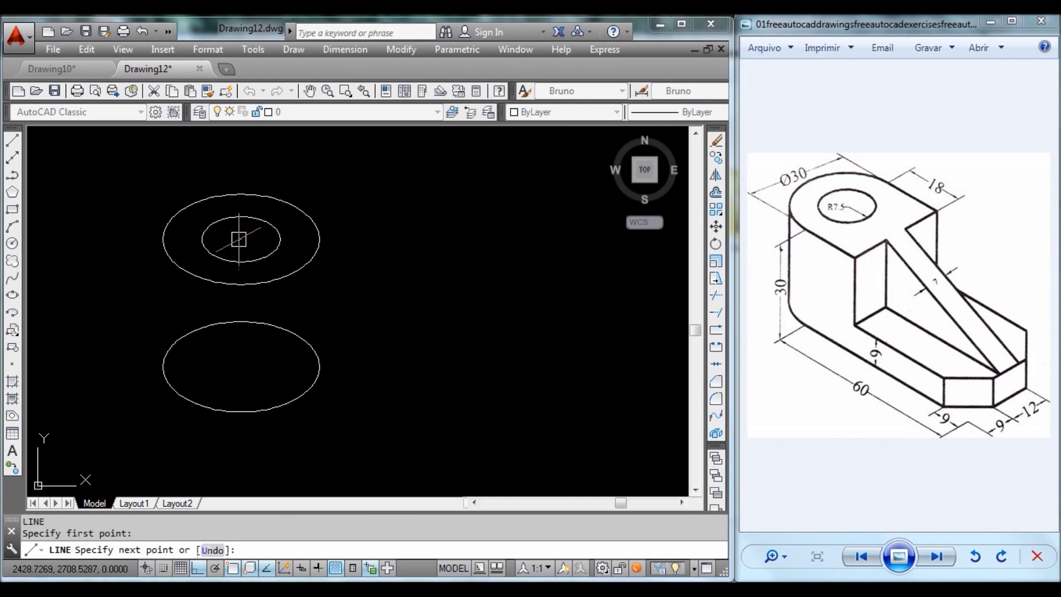
pyautogui.click(343, 179)
pyautogui.press('Escape')
pyautogui.click(243, 238)
pyautogui.click(240, 239)
pyautogui.click(145, 294)
pyautogui.press('Escape')
pyautogui.press('Escape')
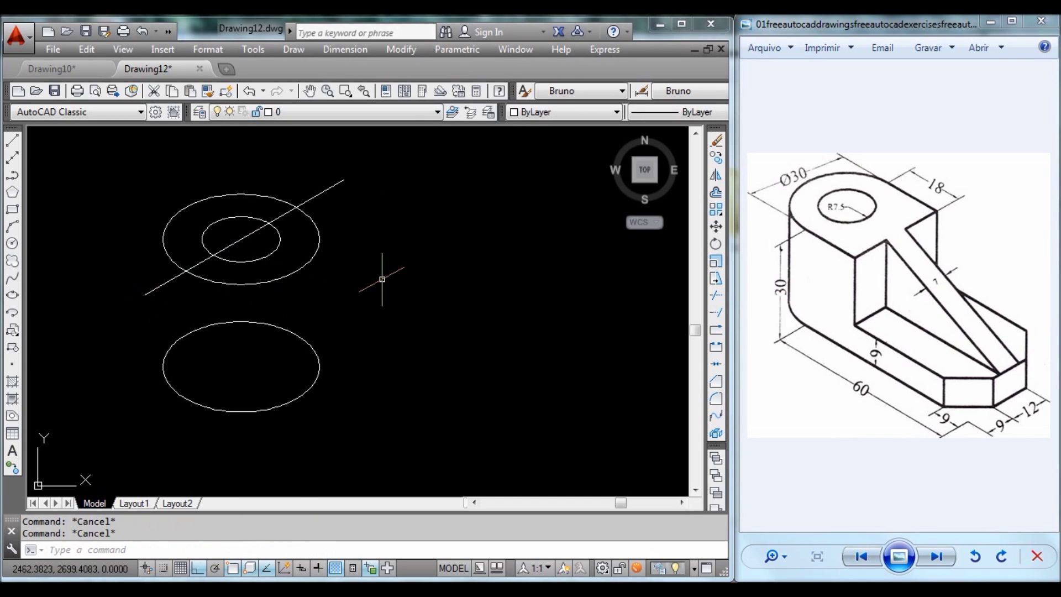
# Copy the isometric construction line 30 units straight down so it passes through the lower circle's centre.
pyautogui.write('CO')
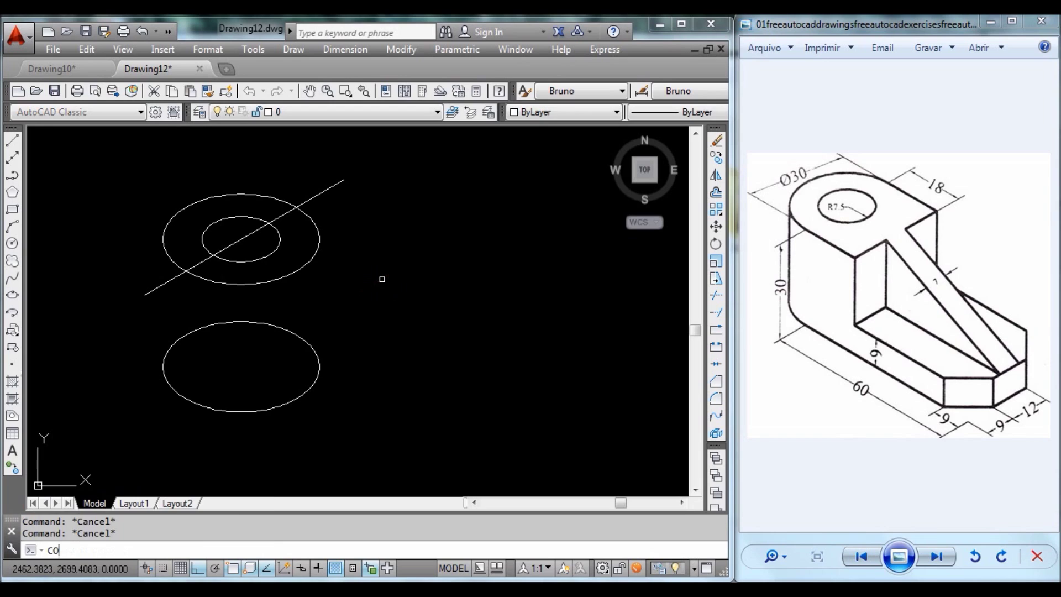
pyautogui.press('Return')
pyautogui.click(326, 190)
pyautogui.press('Return')
pyautogui.click(509, 188)
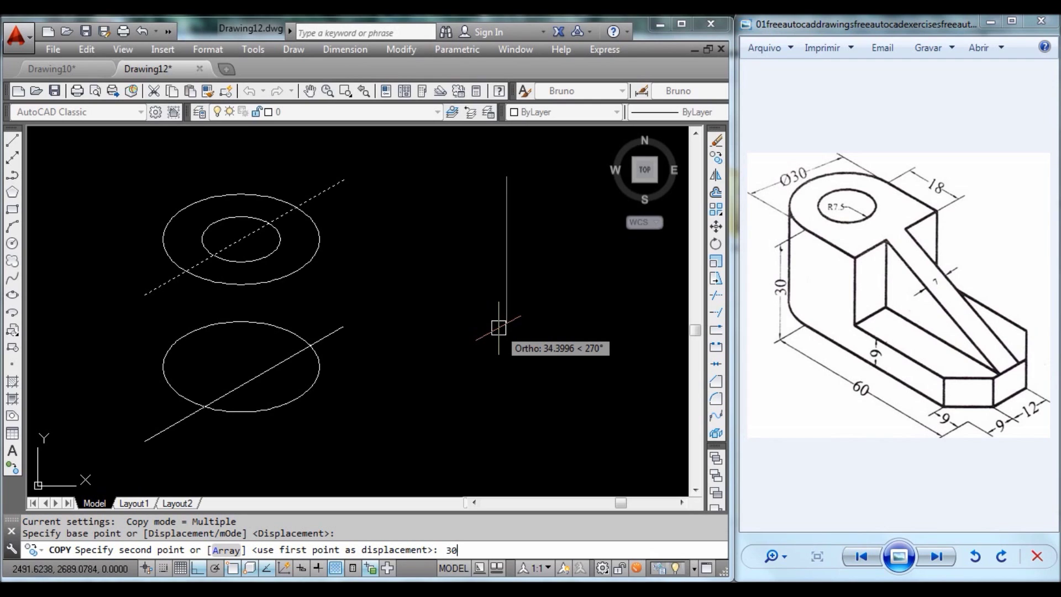
pyautogui.write('30')
pyautogui.press('Return')
pyautogui.press('Escape')
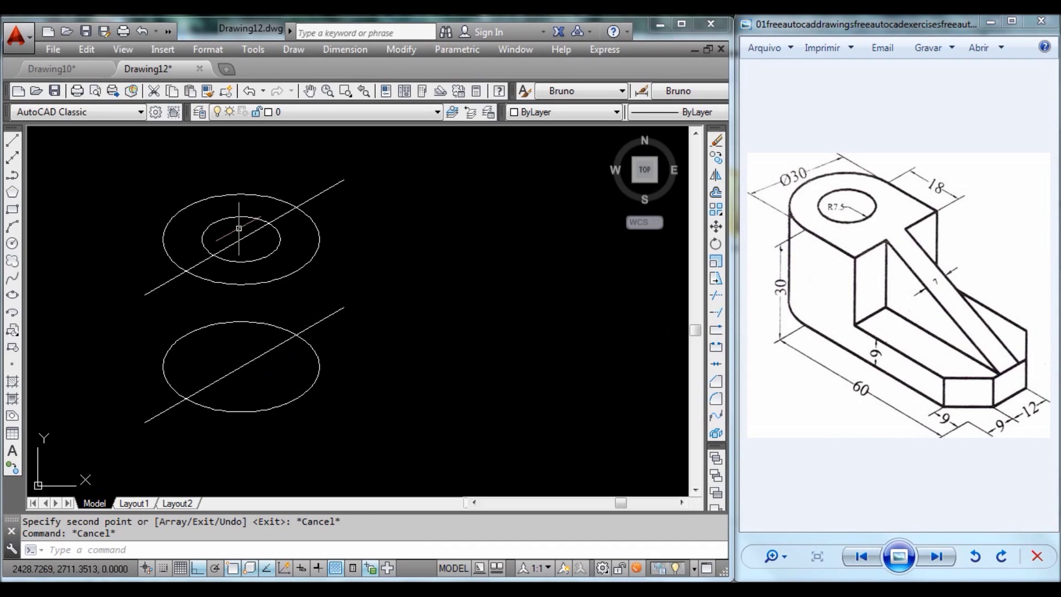
# Draw a vertical line joining the left quadrants of the upper and lower outer isocircles.
pyautogui.click(12, 141)
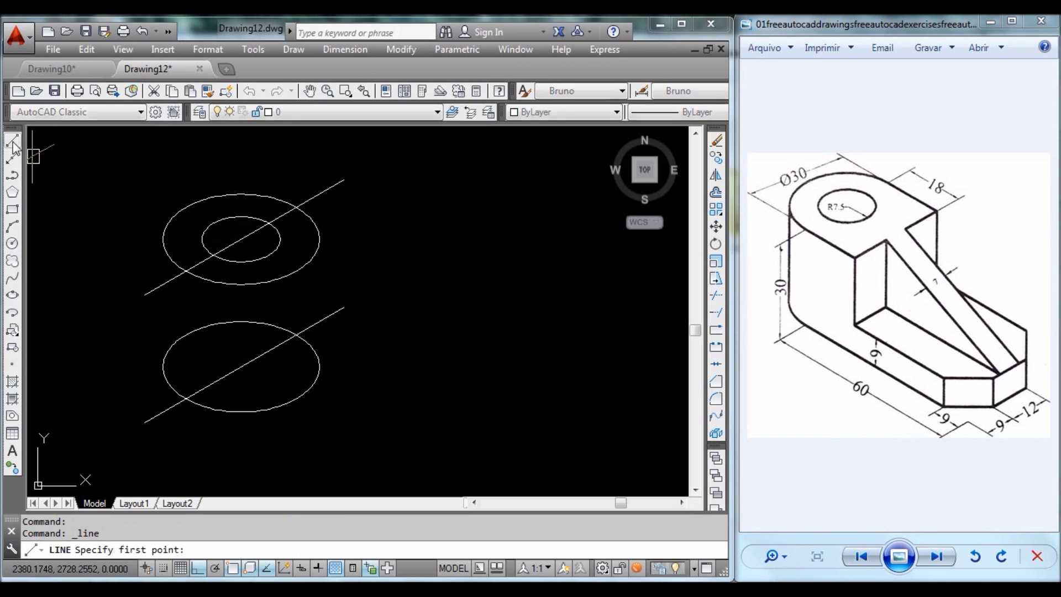
pyautogui.click(163, 239)
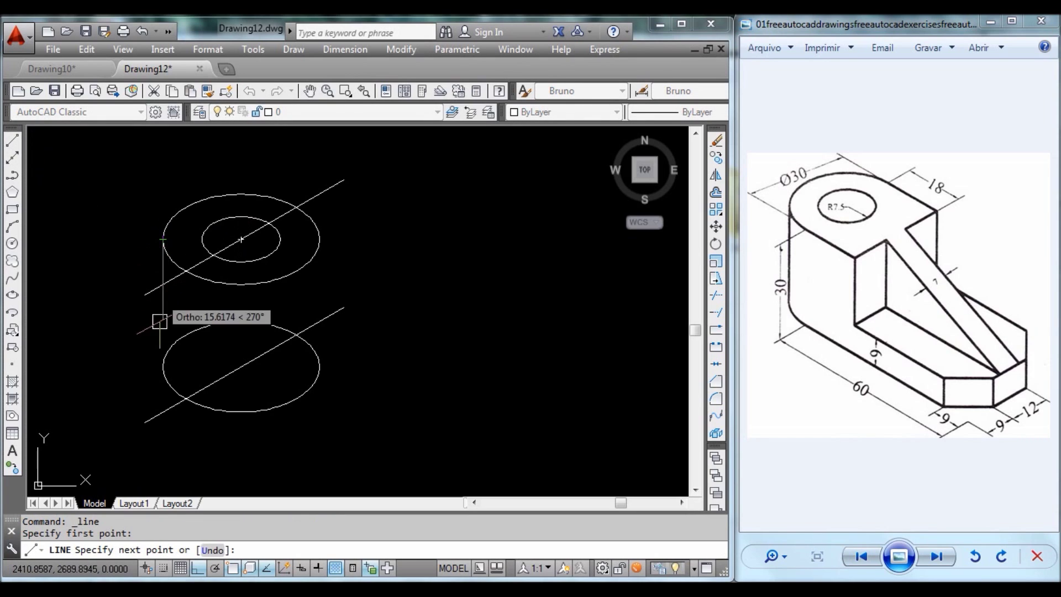
pyautogui.click(163, 366)
pyautogui.press('Escape')
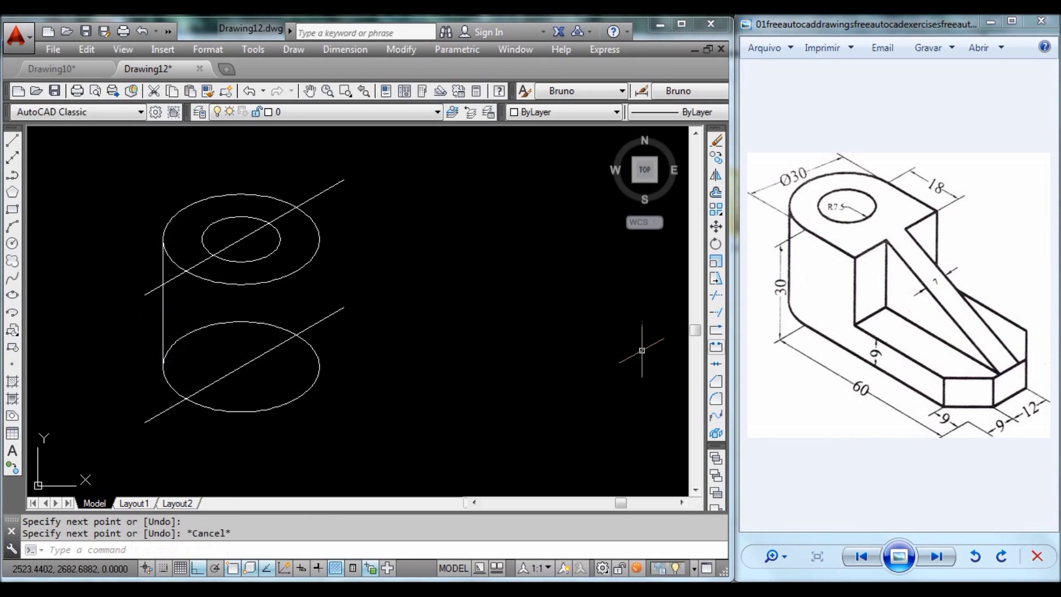
# Draw an 18-unit line at 330° from the rear intersection of the construction line and the upper outer isocircle.
pyautogui.press('Escape')
pyautogui.press('Escape')
pyautogui.write('l')
pyautogui.press('Return')
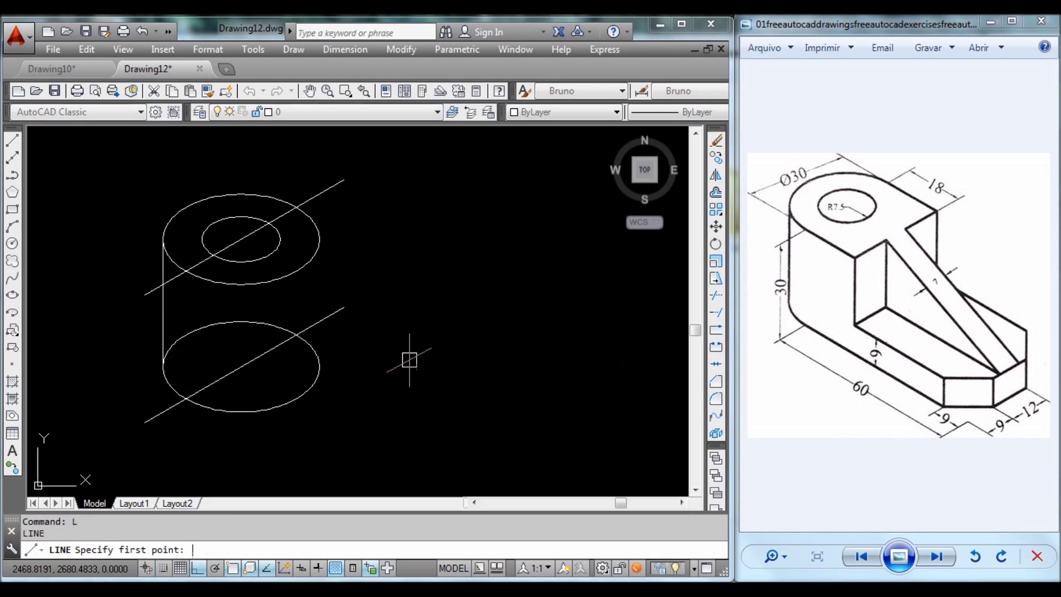
pyautogui.click(296, 207)
pyautogui.press('F5')
pyautogui.write('18')
pyautogui.press('Return')
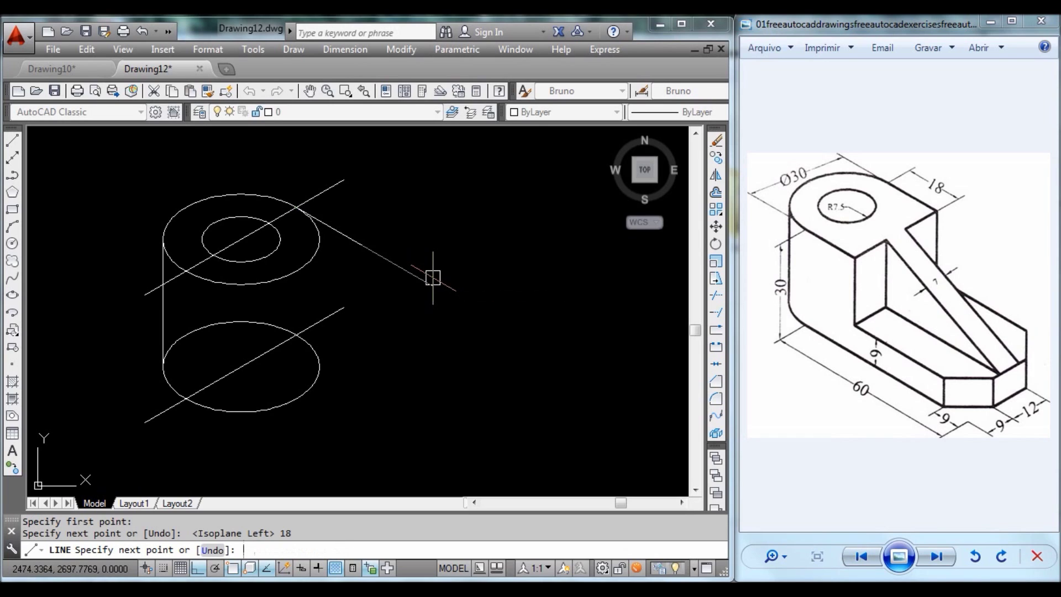
pyautogui.press('Escape')
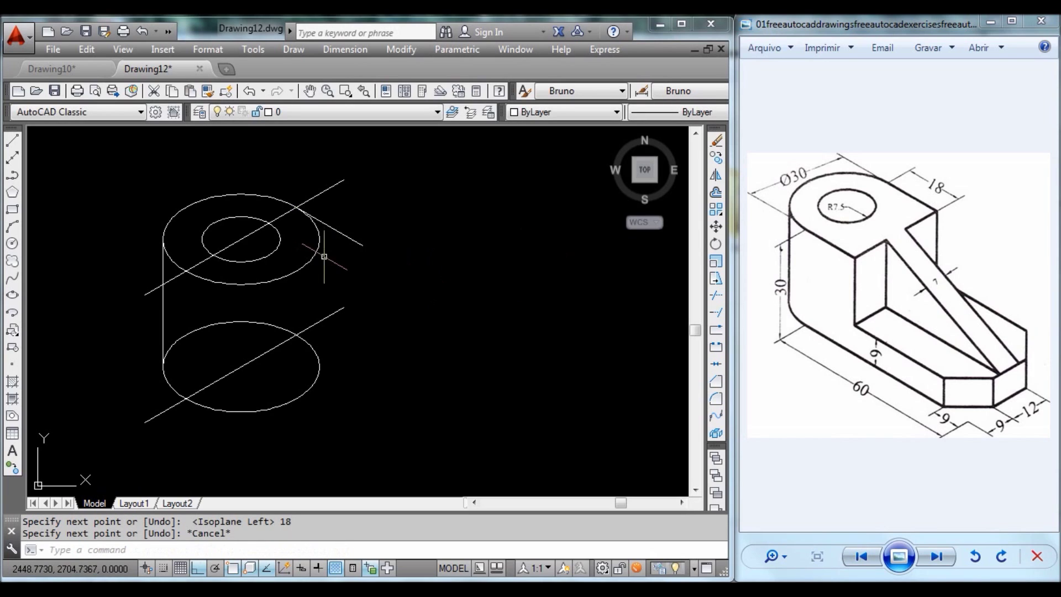
# Draw a parallel 18-unit line from the front intersection of the construction line and the upper outer isocircle.
pyautogui.press('Return')
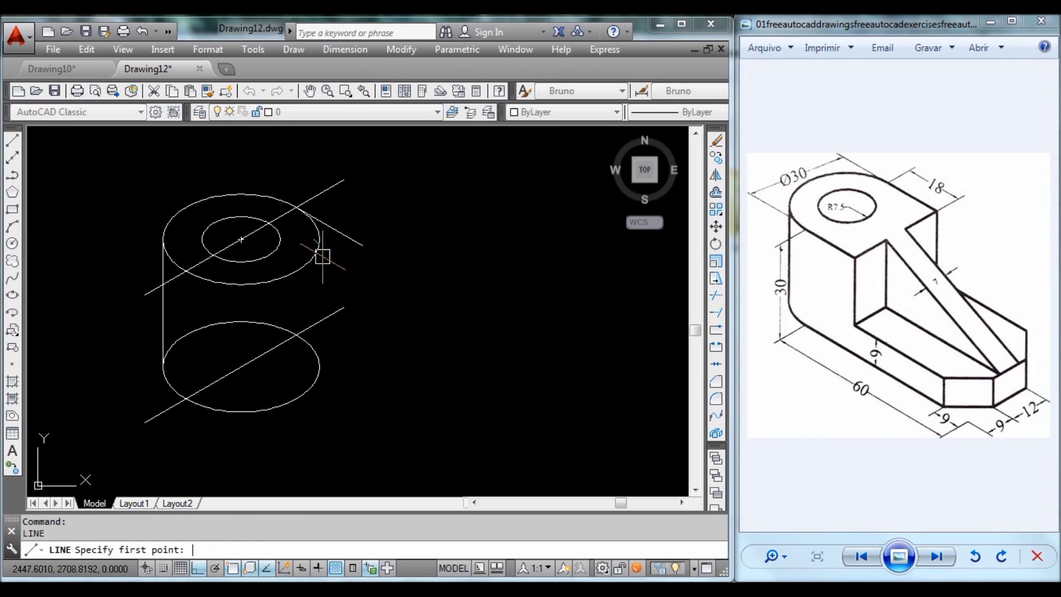
pyautogui.click(186, 273)
pyautogui.write('18')
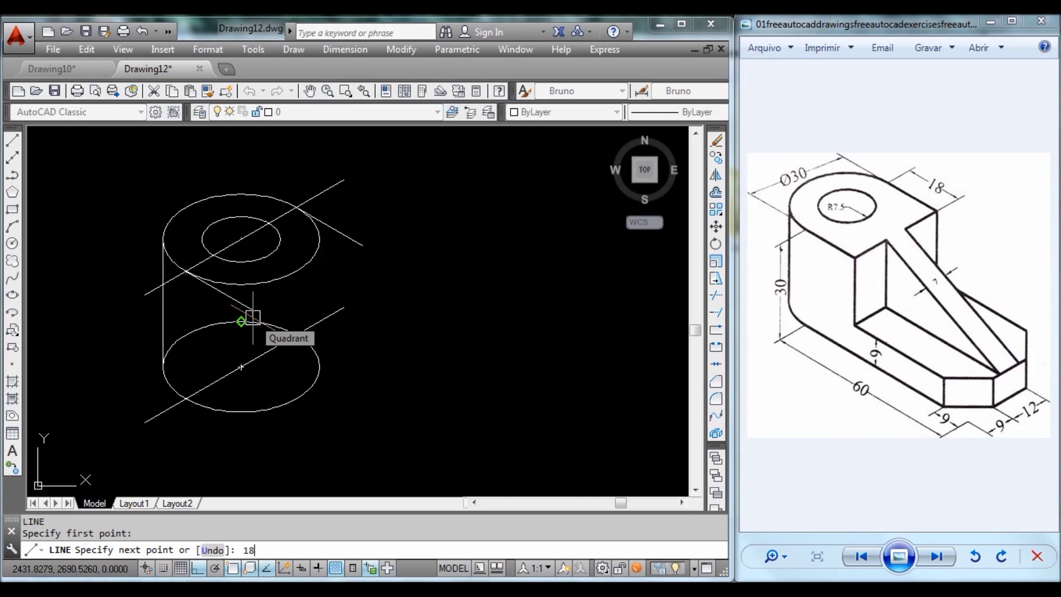
pyautogui.press('Return')
pyautogui.press('Escape')
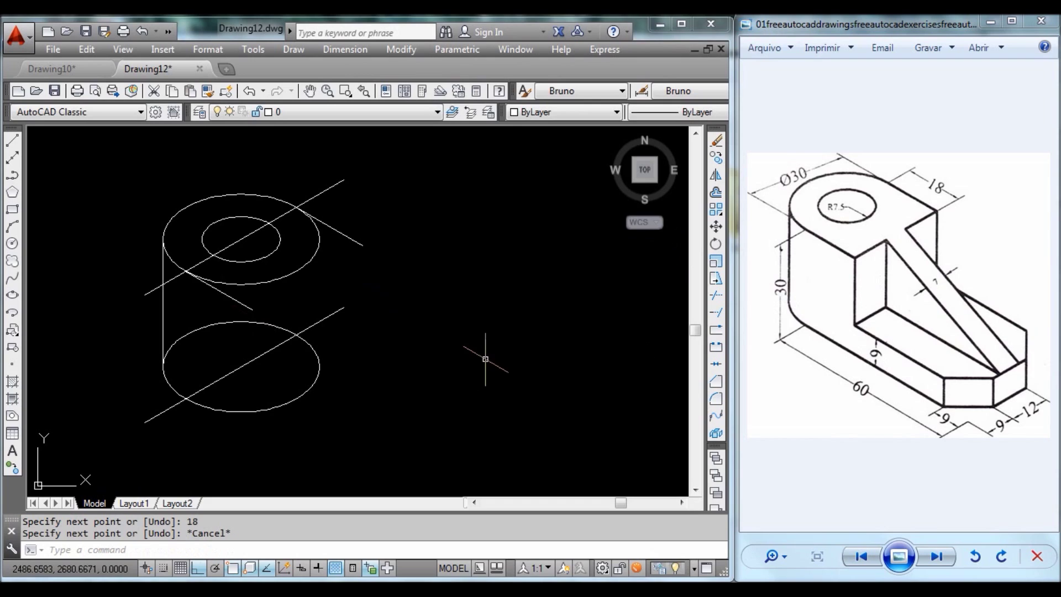
# Draw a vertical line 21 units down from the free end of the front 18-unit edge.
pyautogui.write('L')
pyautogui.press('Return')
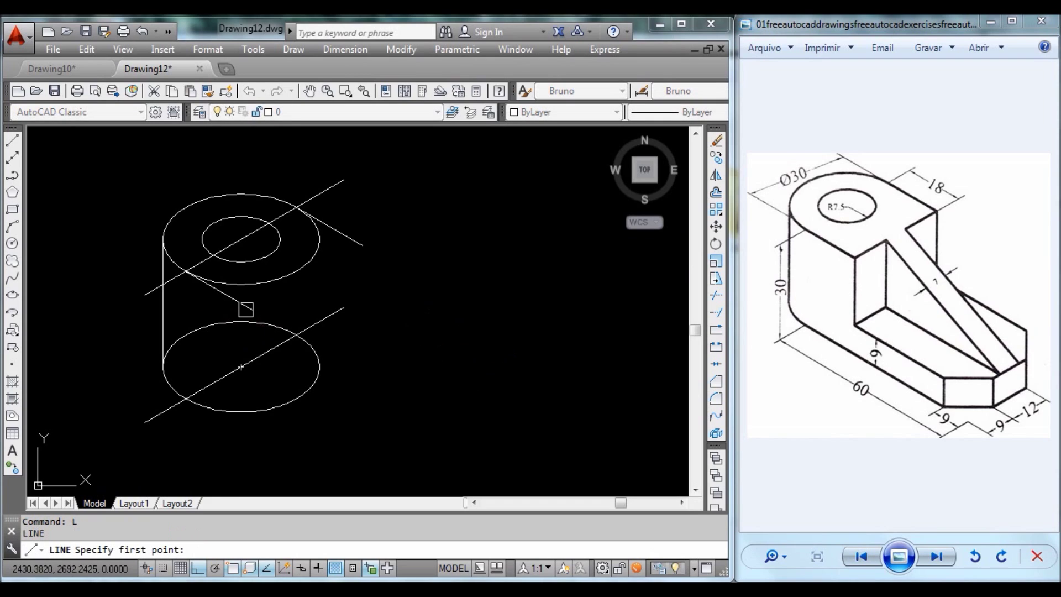
pyautogui.click(252, 310)
pyautogui.write('21')
pyautogui.press('Return')
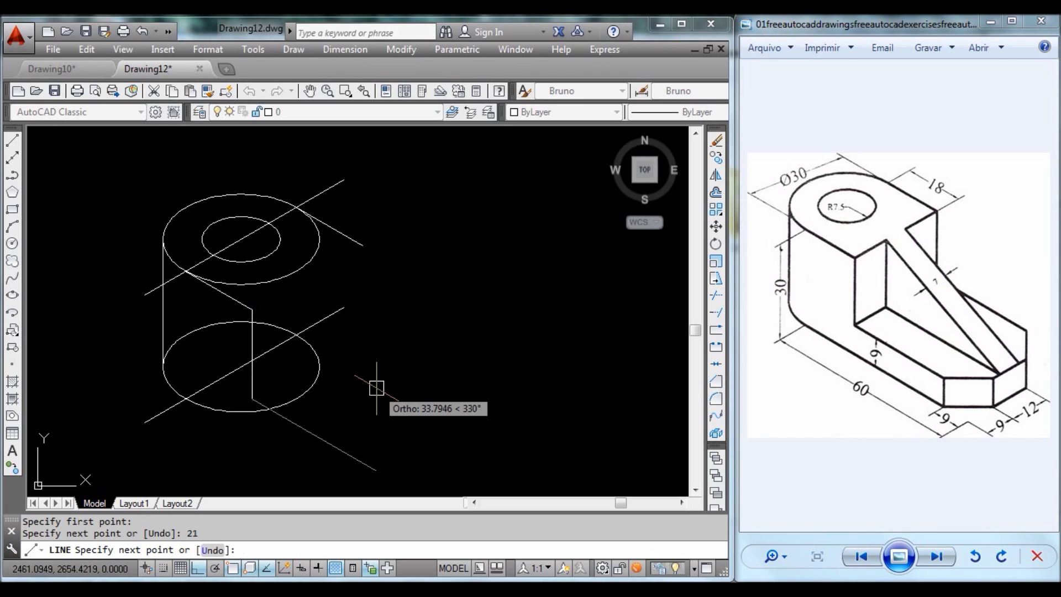
pyautogui.press('Escape')
# Draw a vertical line 21 units down from the free end of the rear 18-unit edge.
pyautogui.write('L')
pyautogui.press('Return')
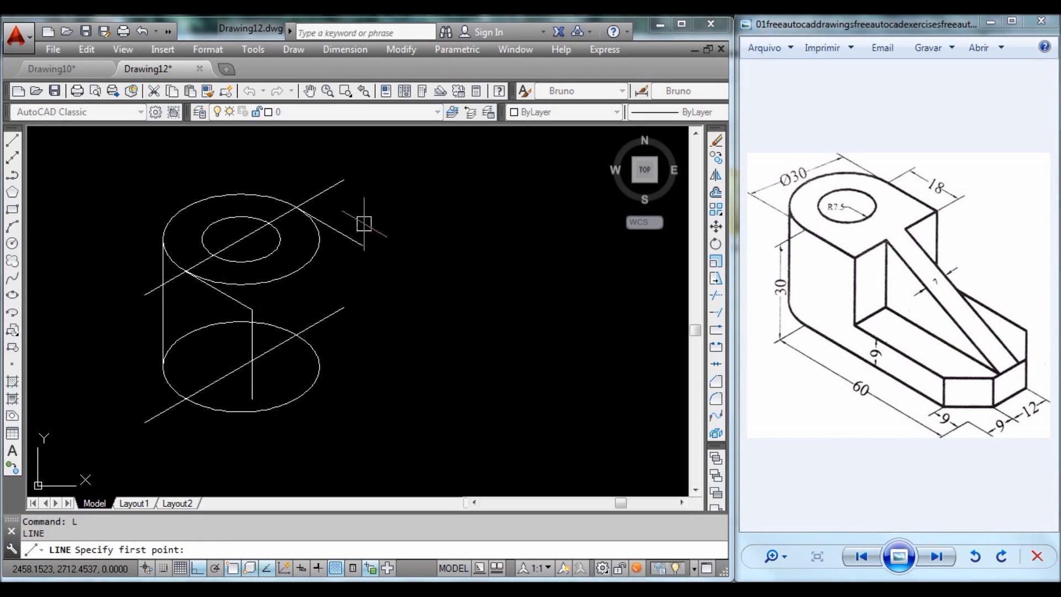
pyautogui.click(363, 245)
pyautogui.write('21')
pyautogui.press('Return')
pyautogui.press('Escape')
pyautogui.press('Escape')
pyautogui.press('Escape')
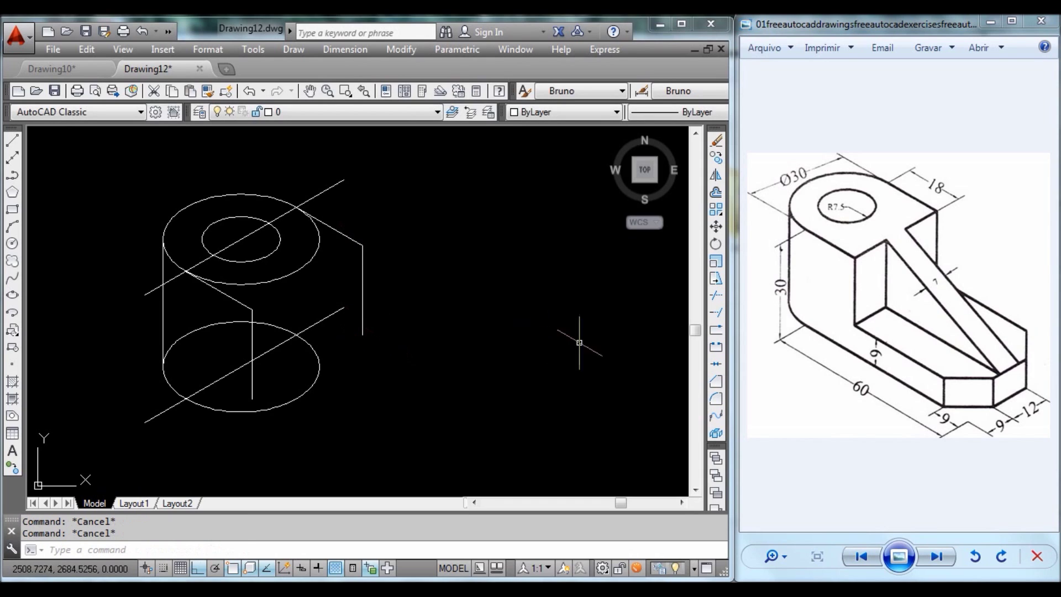
# From the front intersection on the lower isocircle, draw consecutive 51 and 9 unit base segments at 330°.
pyautogui.moveTo(479, 355); pyautogui.dragTo(489, 290, button='middle')
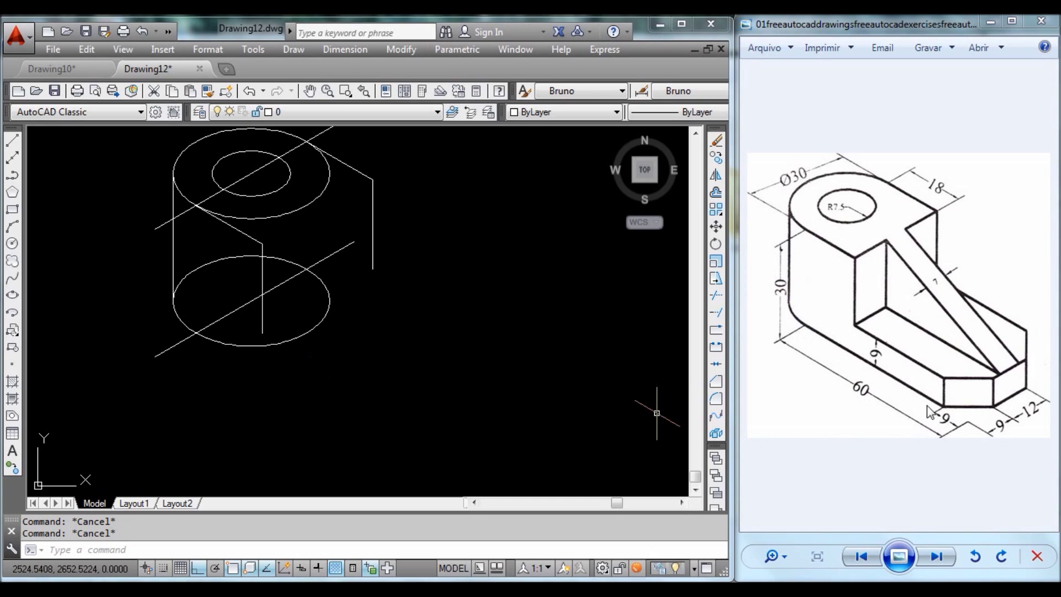
pyautogui.click(634, 424)
pyautogui.click(601, 403)
pyautogui.write('L')
pyautogui.press('Return')
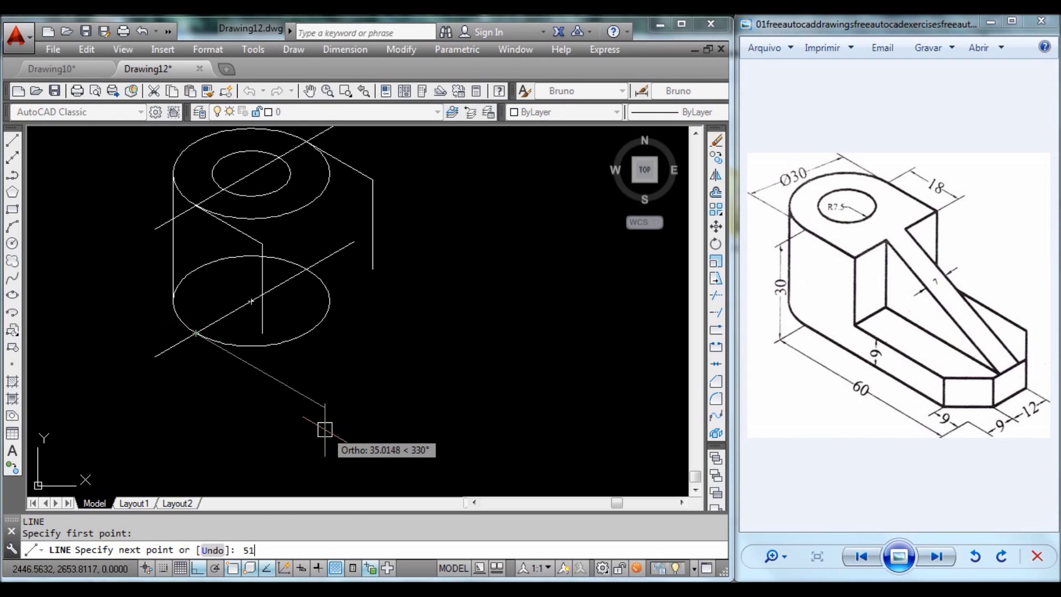
pyautogui.press('Return')
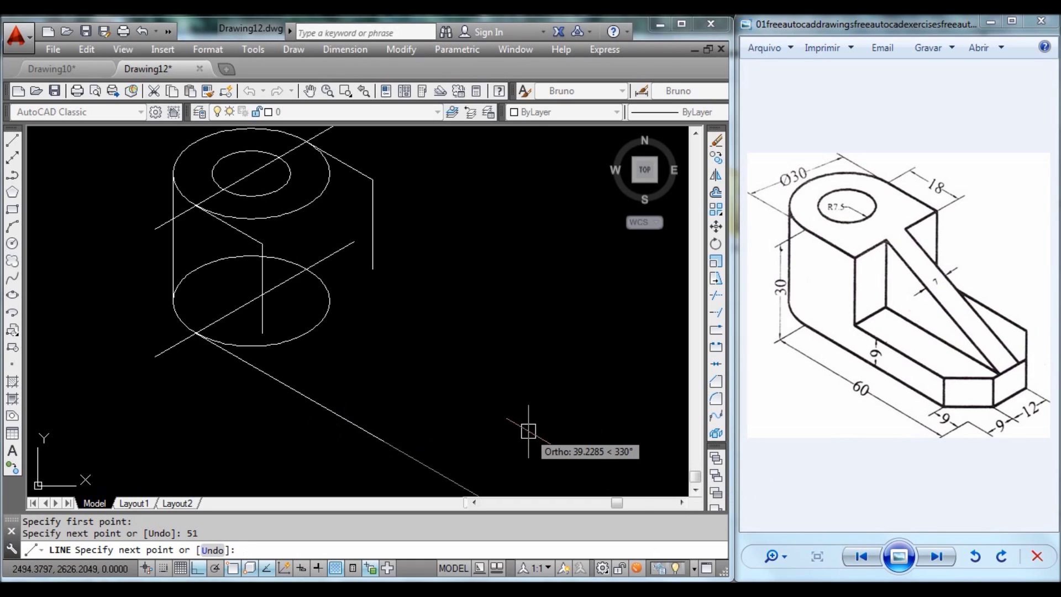
pyautogui.press('Return')
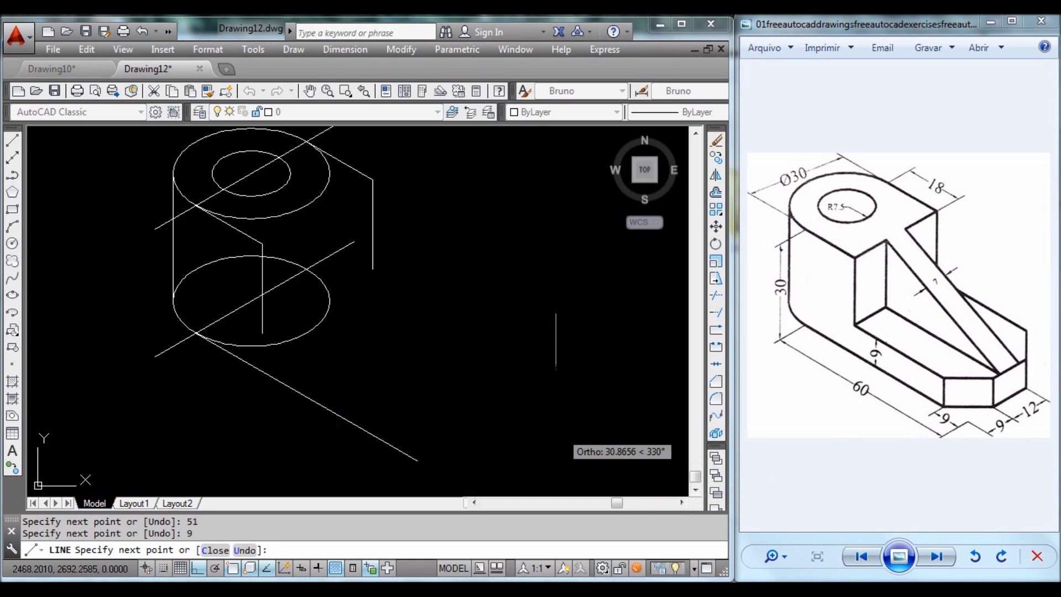
# Continue the base outline on the top isoplane at 30° with consecutive 9 and 12 unit segments.
pyautogui.press('F5')
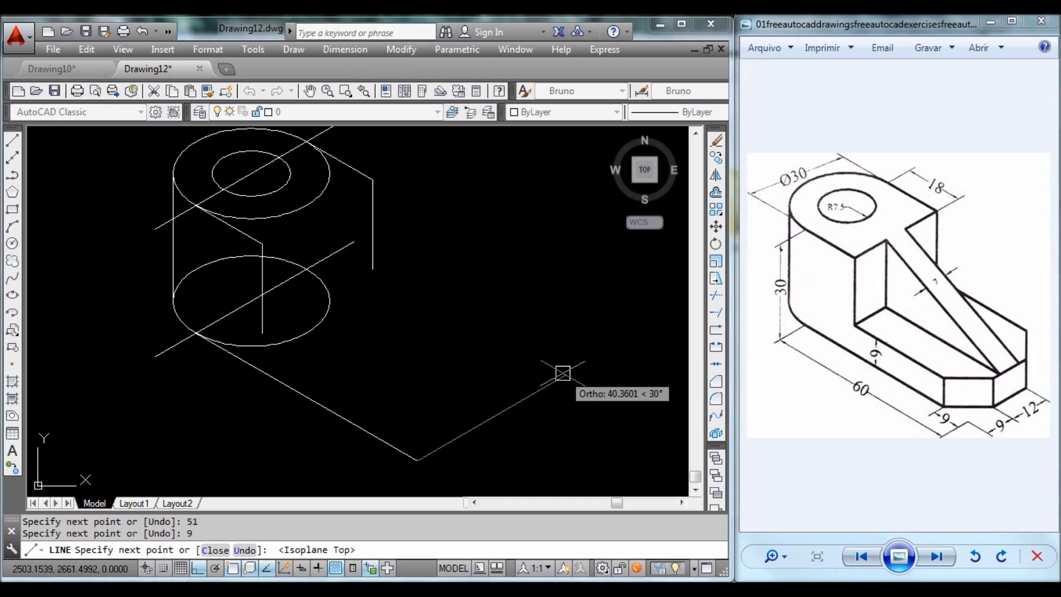
pyautogui.press('Return')
pyautogui.write('12')
pyautogui.press('Return')
pyautogui.press('Escape')
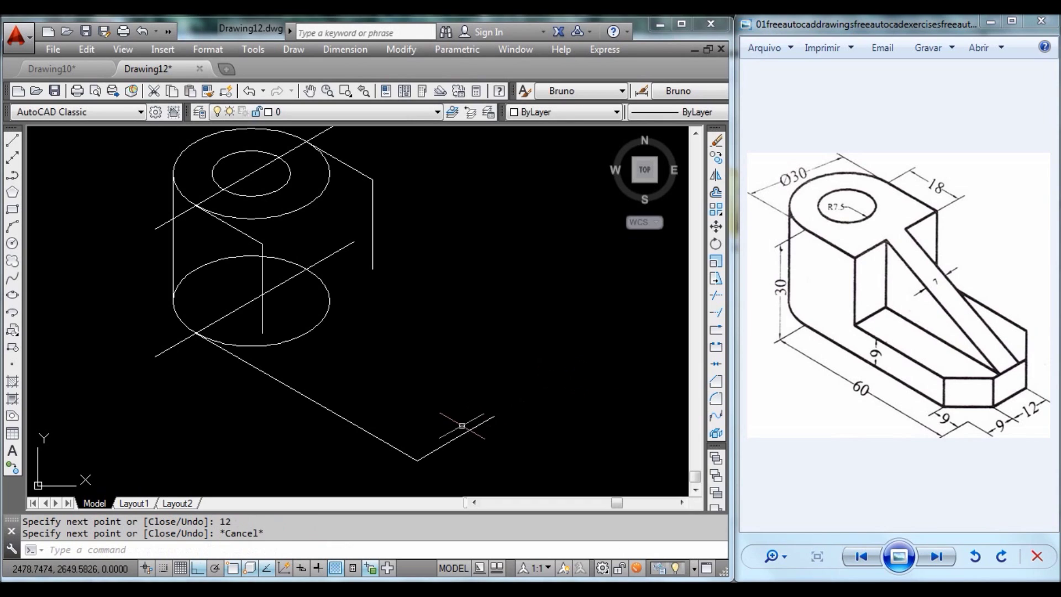
# Examine the individual segments of the base outline by selecting them one at a time.
pyautogui.click(482, 423)
pyautogui.press('Escape')
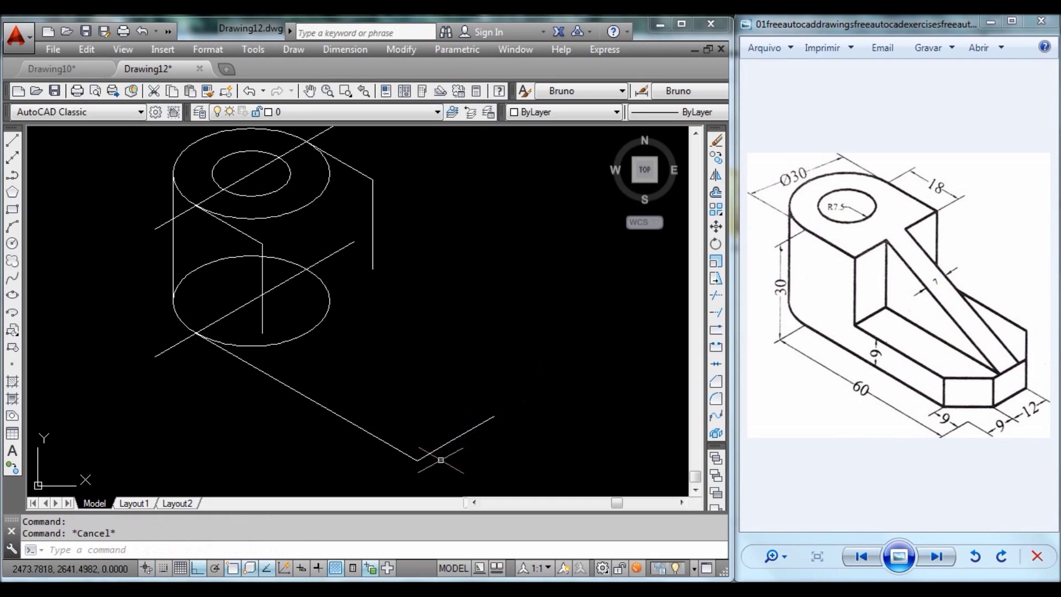
pyautogui.click(435, 449)
pyautogui.press('Escape')
pyautogui.click(400, 449)
pyautogui.press('Escape')
pyautogui.click(350, 424)
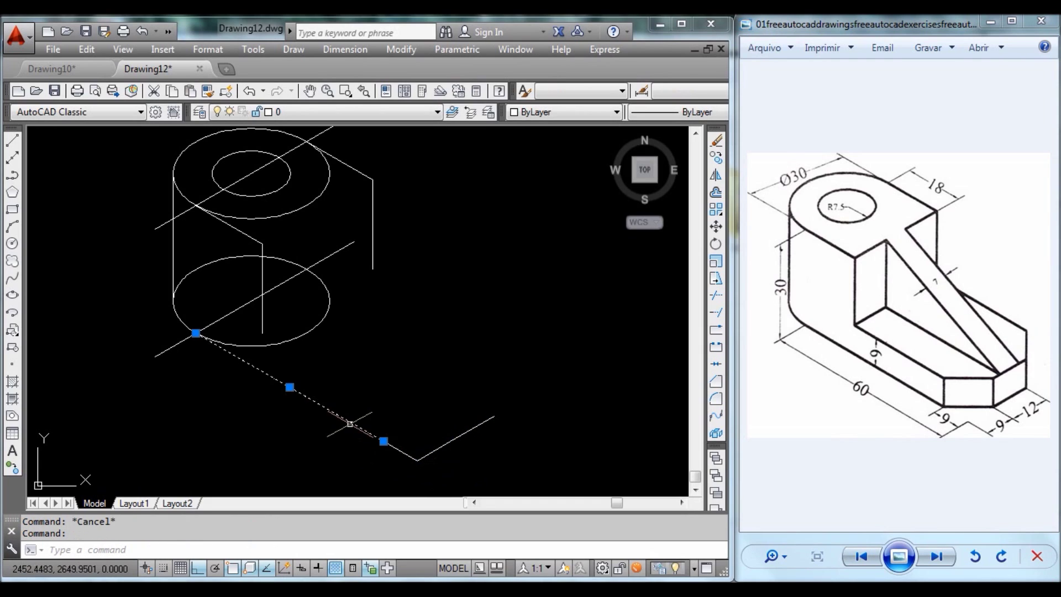
pyautogui.press('Escape')
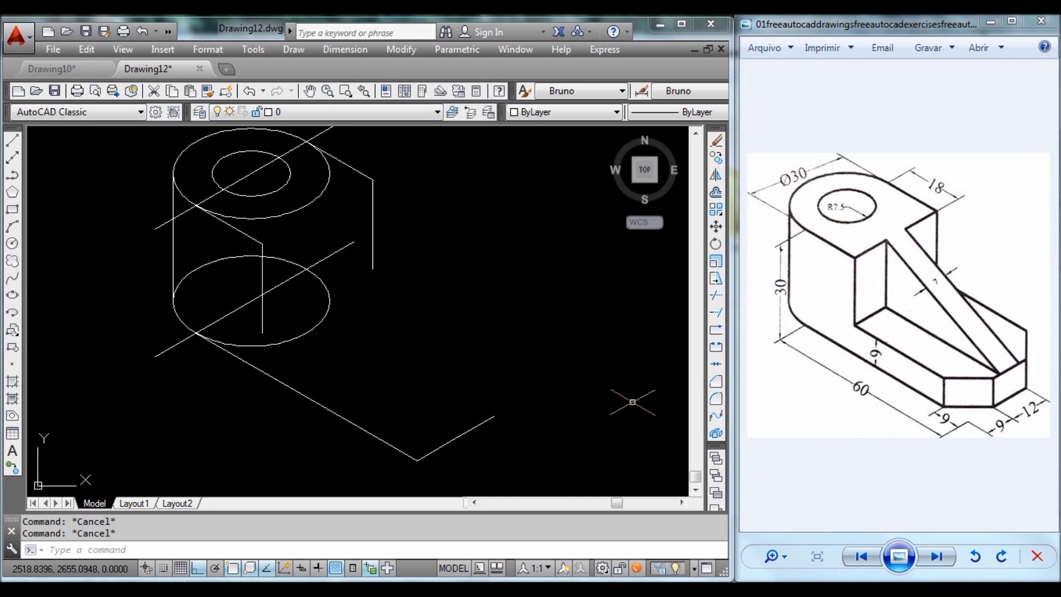
# Draw the chamfer line between the outer ends of the two 9-unit segments and delete the corner segment continuing the 51-unit edge.
pyautogui.write('l')
pyautogui.press('Return')
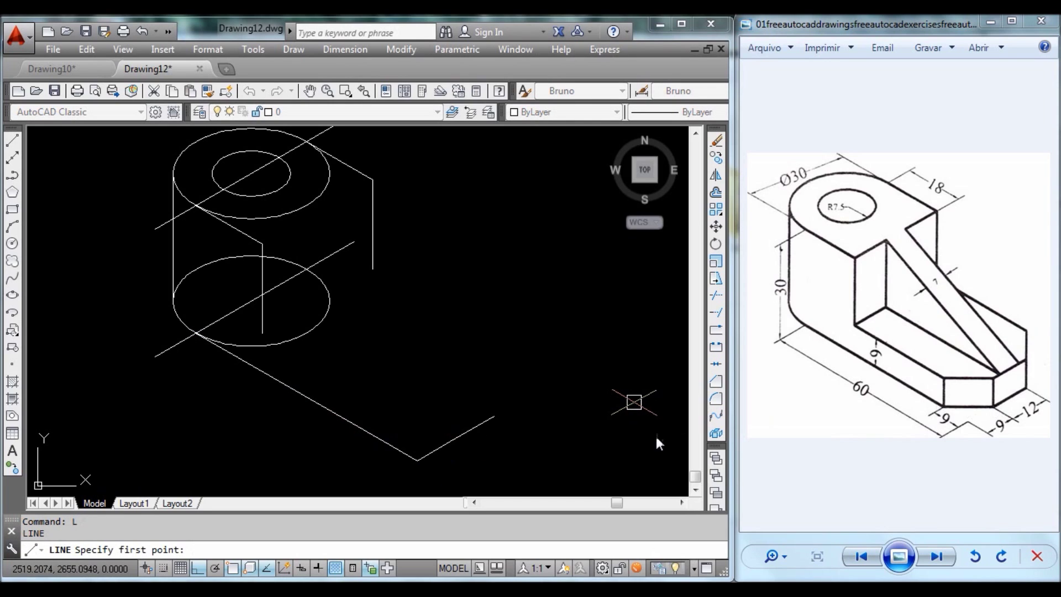
pyautogui.click(452, 440)
pyautogui.click(384, 441)
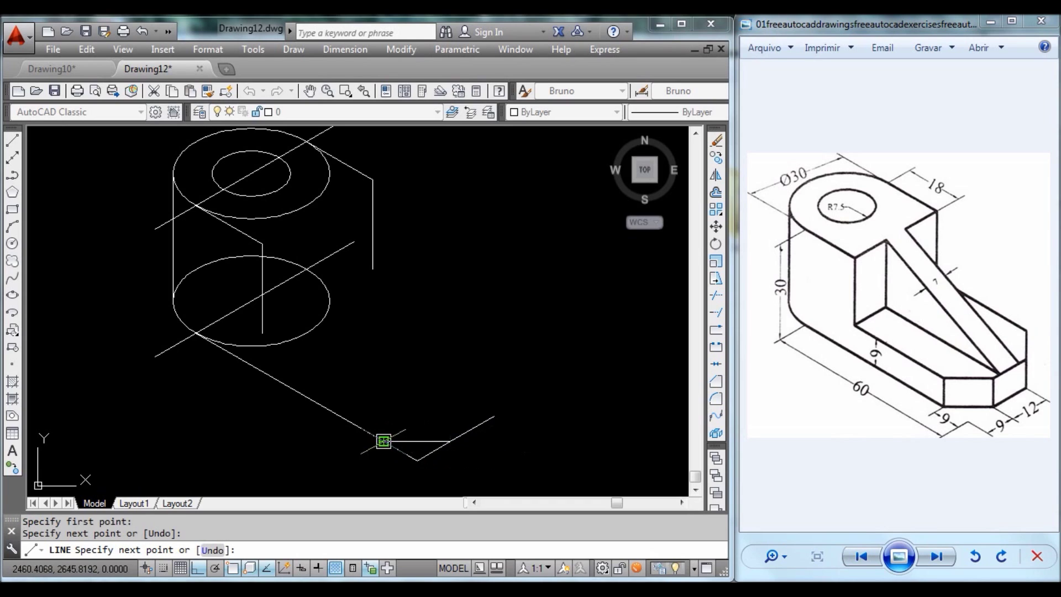
pyautogui.press('Escape')
pyautogui.click(404, 451)
pyautogui.press('Delete')
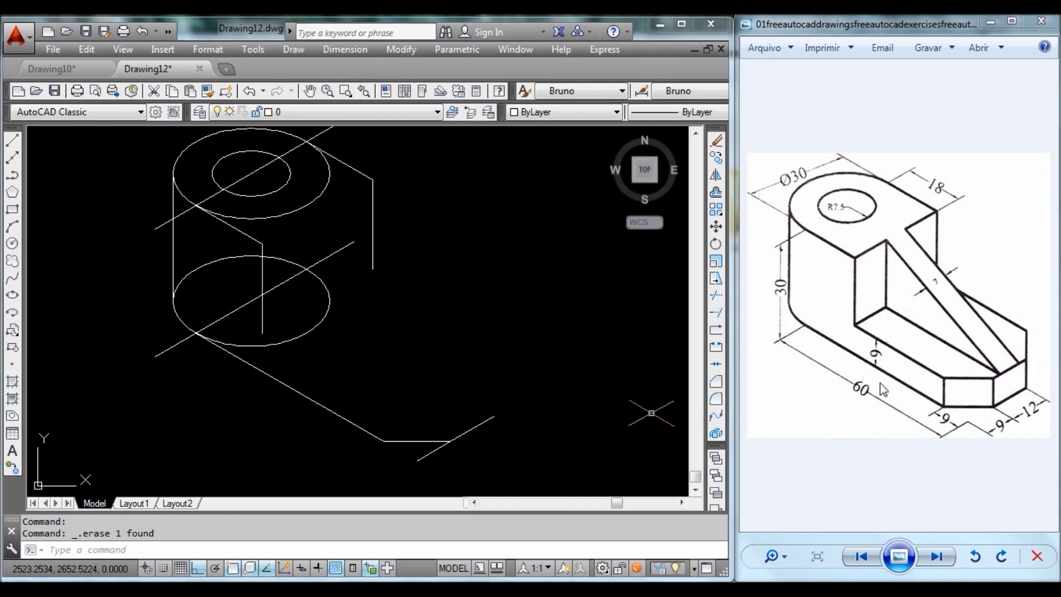
# Draw the end face from the 12-unit segment's far end: 9 units up, 12 back, and down to the chamfer corner.
pyautogui.press('Escape')
pyautogui.press('Escape')
pyautogui.write('L')
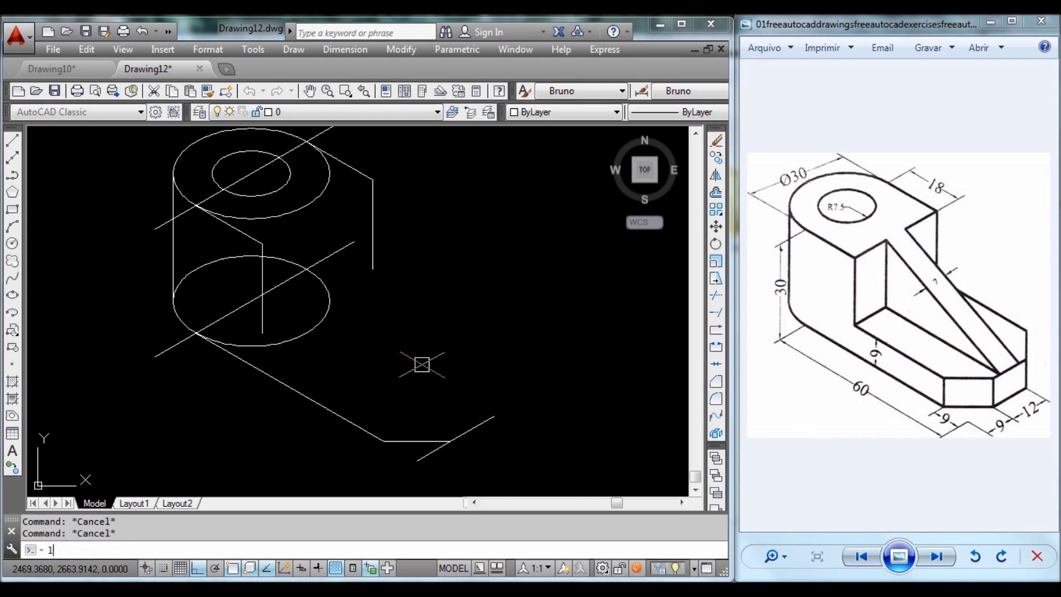
pyautogui.press('Return')
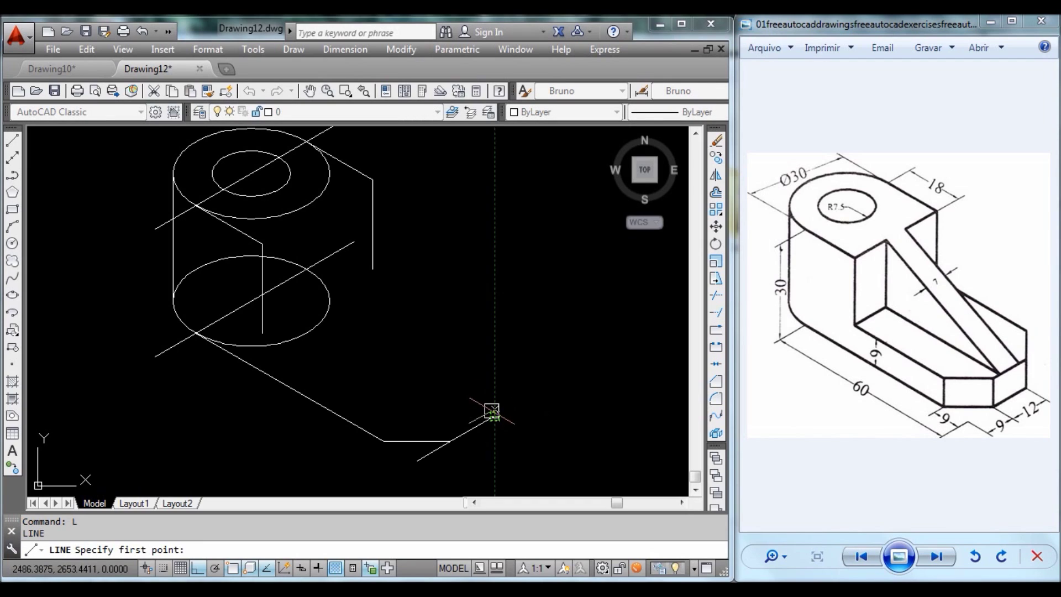
pyautogui.click(492, 411)
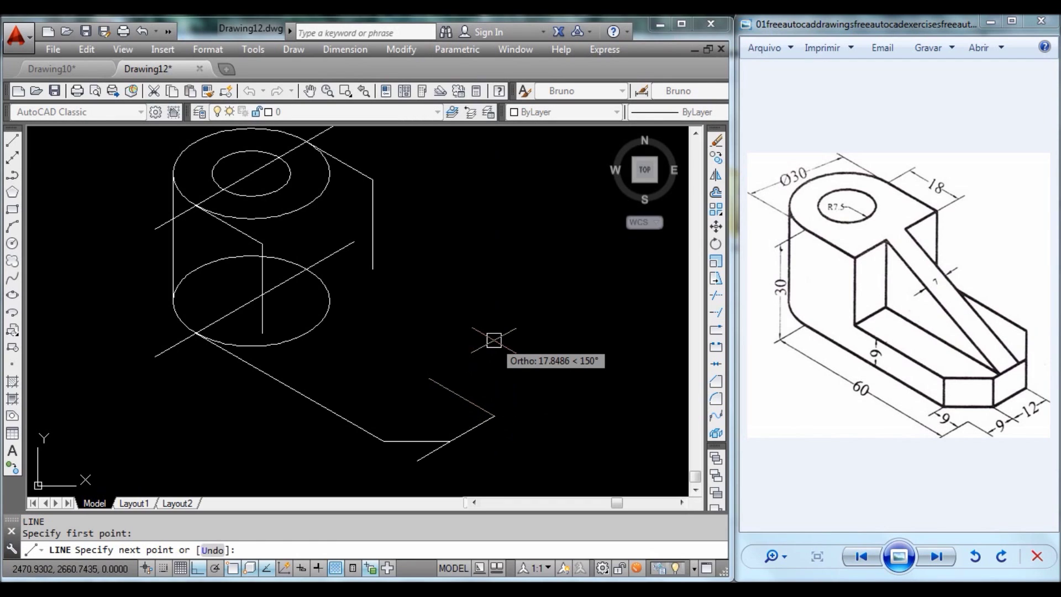
pyautogui.press('F5')
pyautogui.write('9')
pyautogui.press('Return')
pyautogui.write('12')
pyautogui.press('Return')
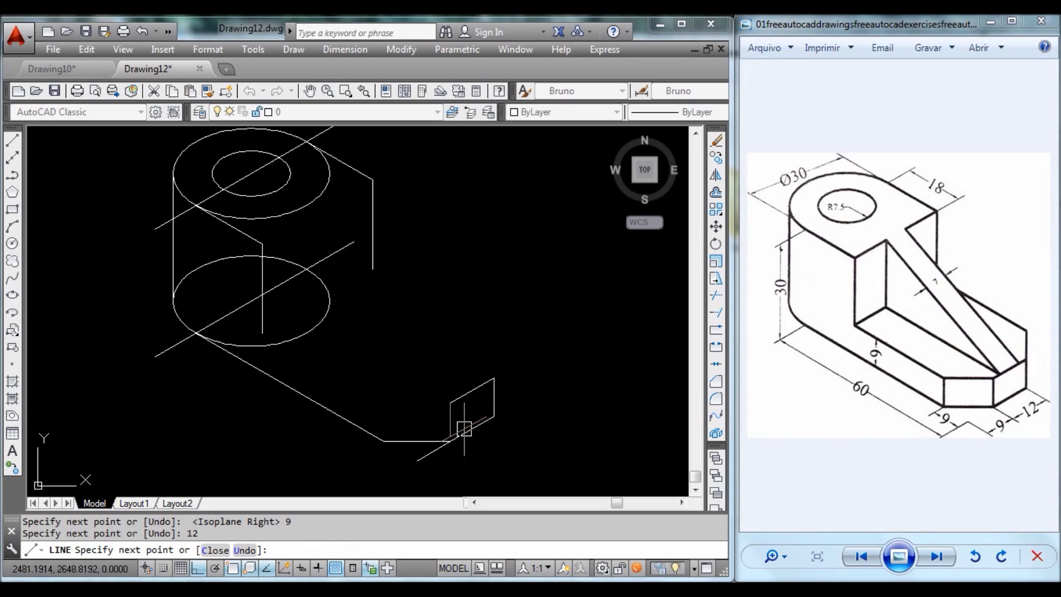
pyautogui.click(451, 441)
pyautogui.press('Escape')
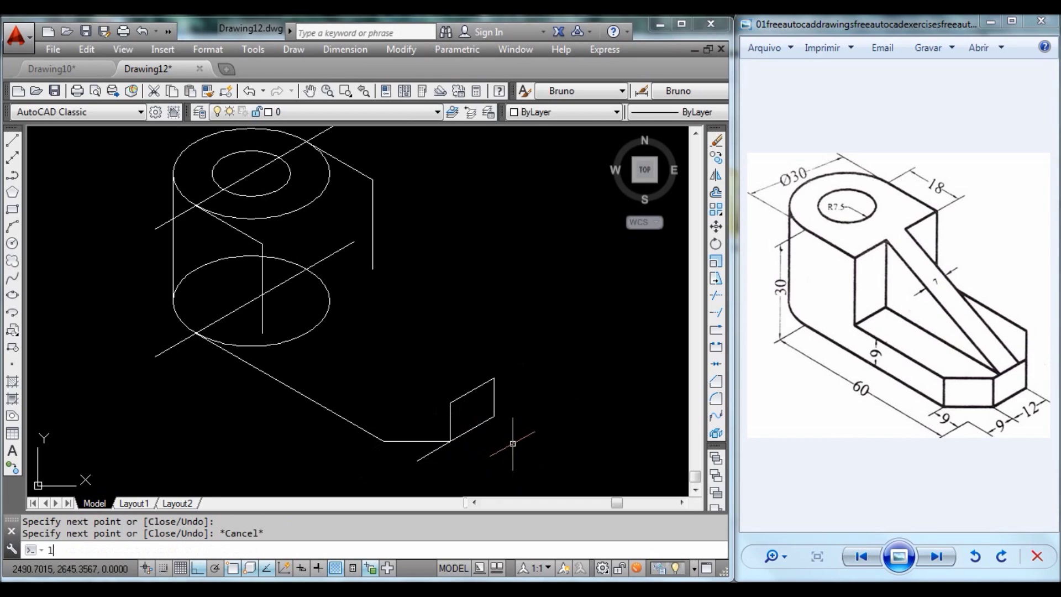
# Draw the chamfer face with a 9-unit vertical from the 51-unit edge's end and a top edge joining the end face's upper corner.
pyautogui.write('l')
pyautogui.press('Return')
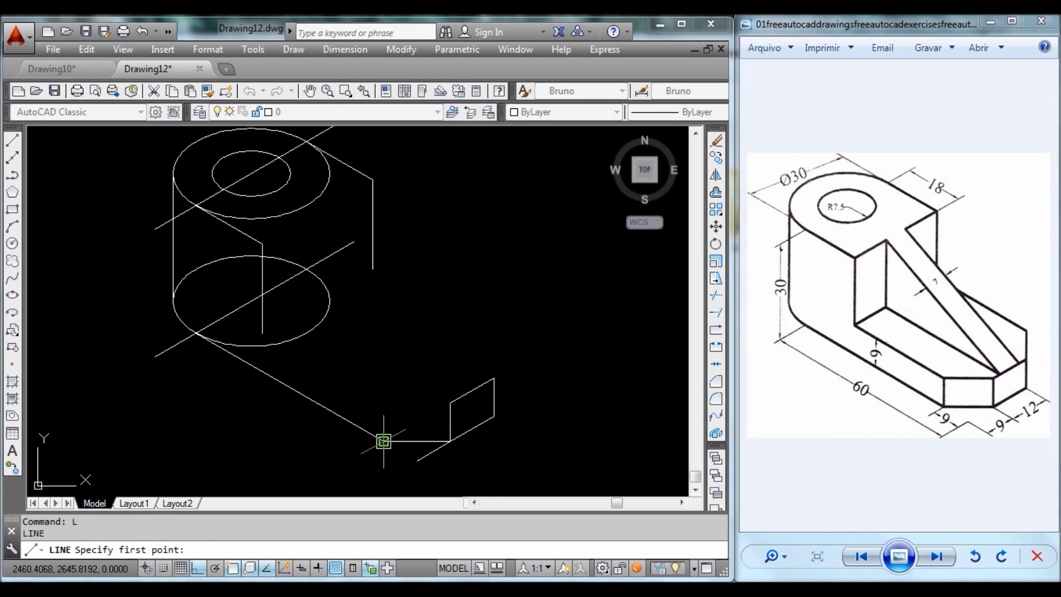
pyautogui.click(383, 441)
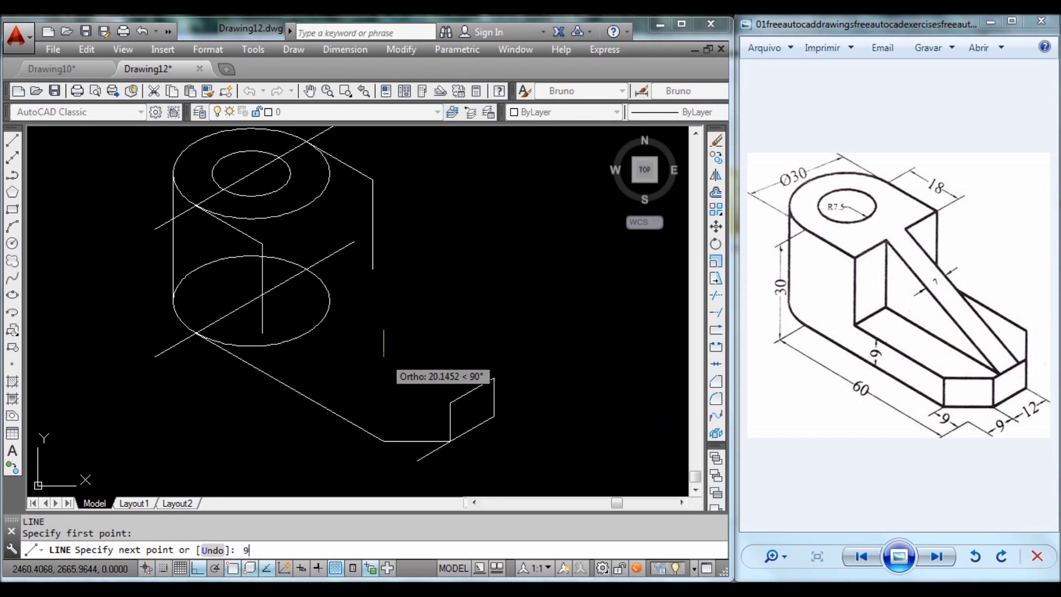
pyautogui.press('Return')
pyautogui.click(450, 404)
pyautogui.press('Escape')
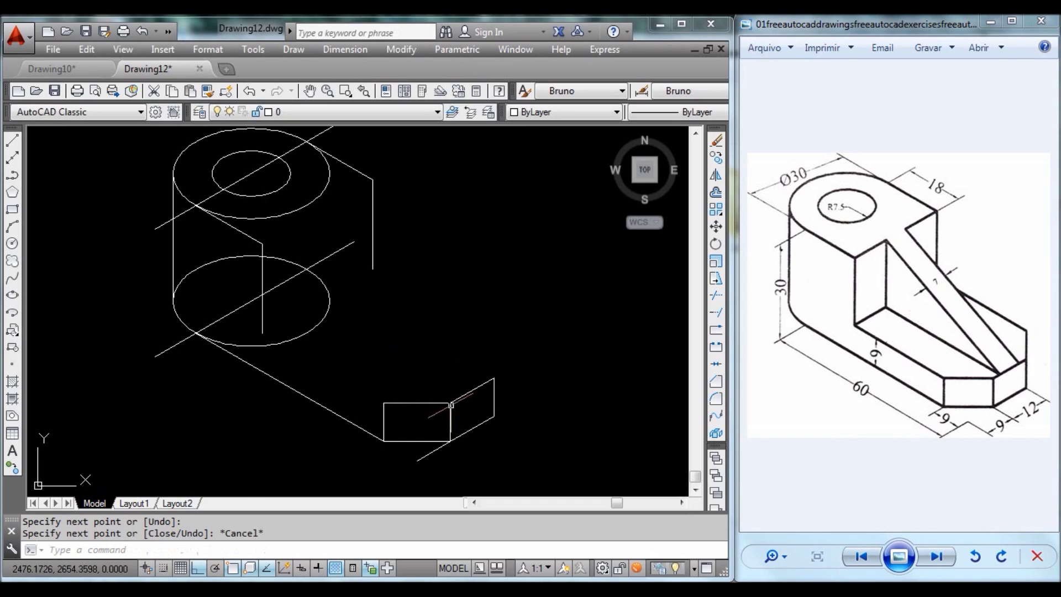
# Draw the base's upper front edge from the chamfer face's top corner to the lower end of the front 21-unit vertical.
pyautogui.write('l')
pyautogui.press('Return')
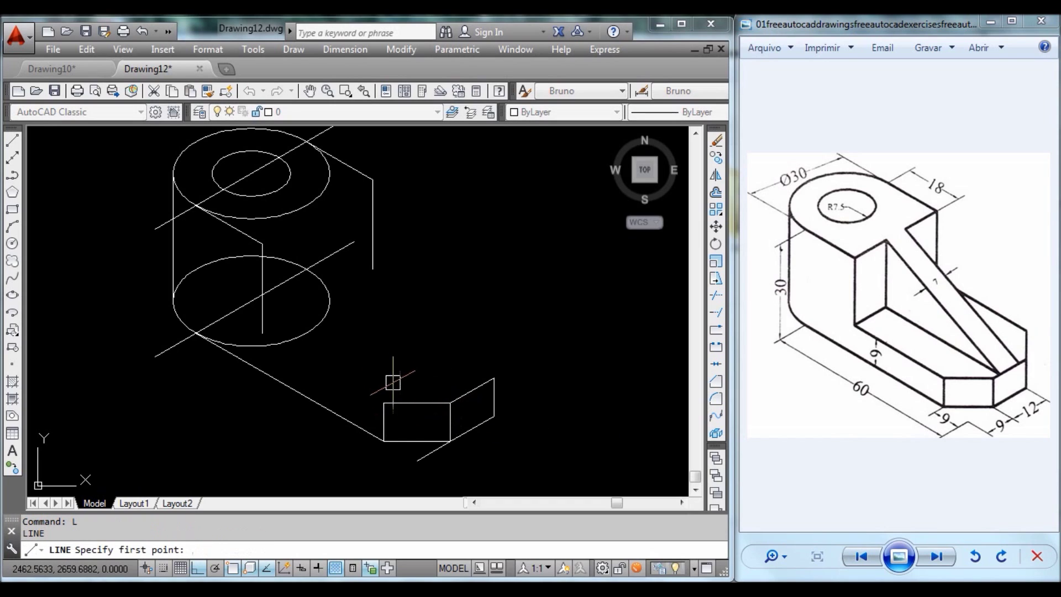
pyautogui.click(381, 404)
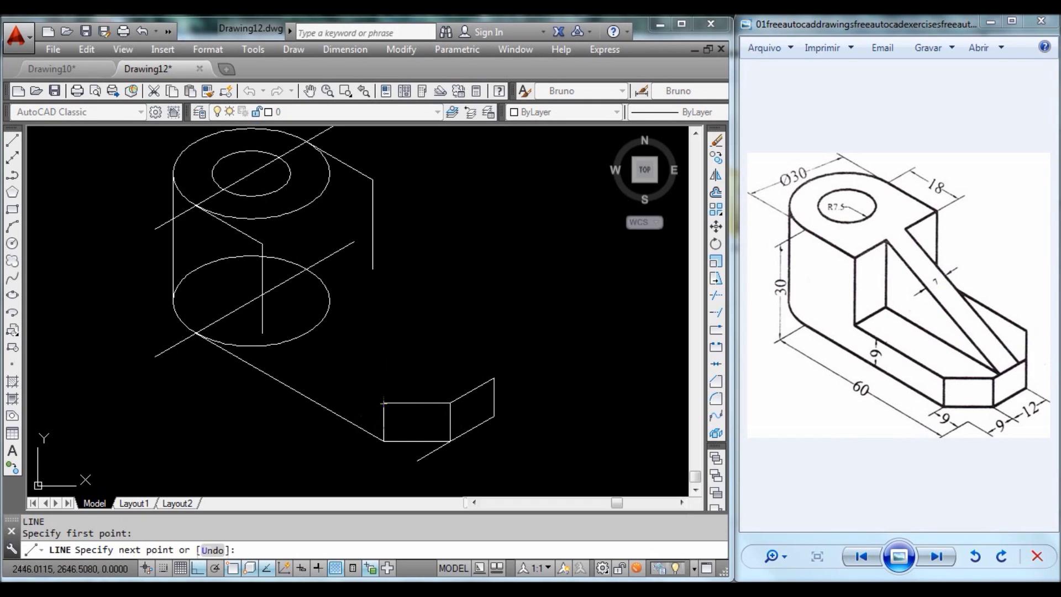
pyautogui.click(262, 334)
pyautogui.press('Escape')
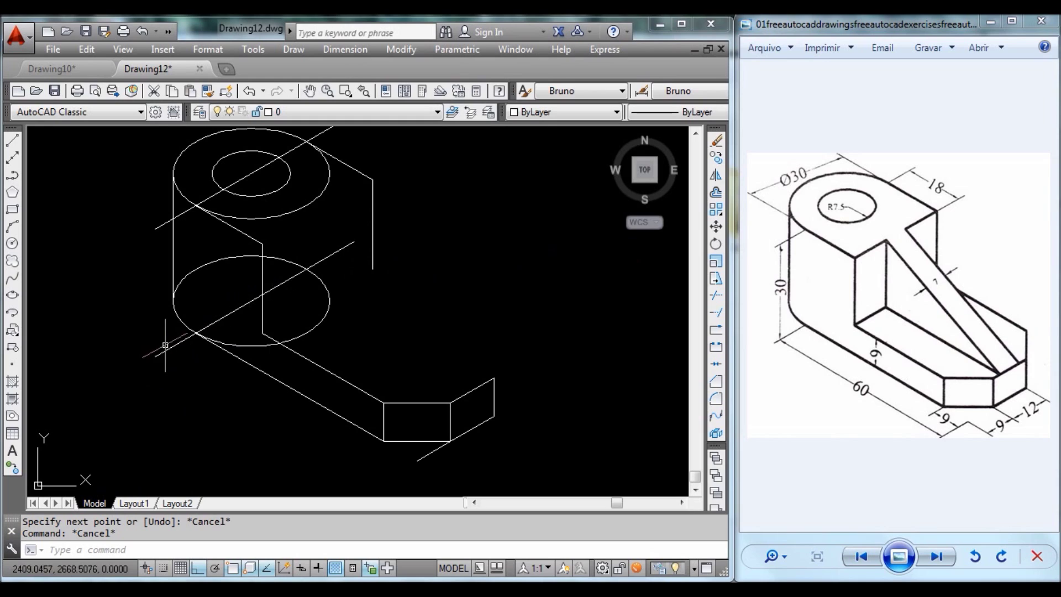
# Delete the construction line crossing the lower ellipse.
pyautogui.click(230, 315)
pyautogui.press('Delete')
pyautogui.moveTo(218, 294); pyautogui.dragTo(235, 338, button='middle')
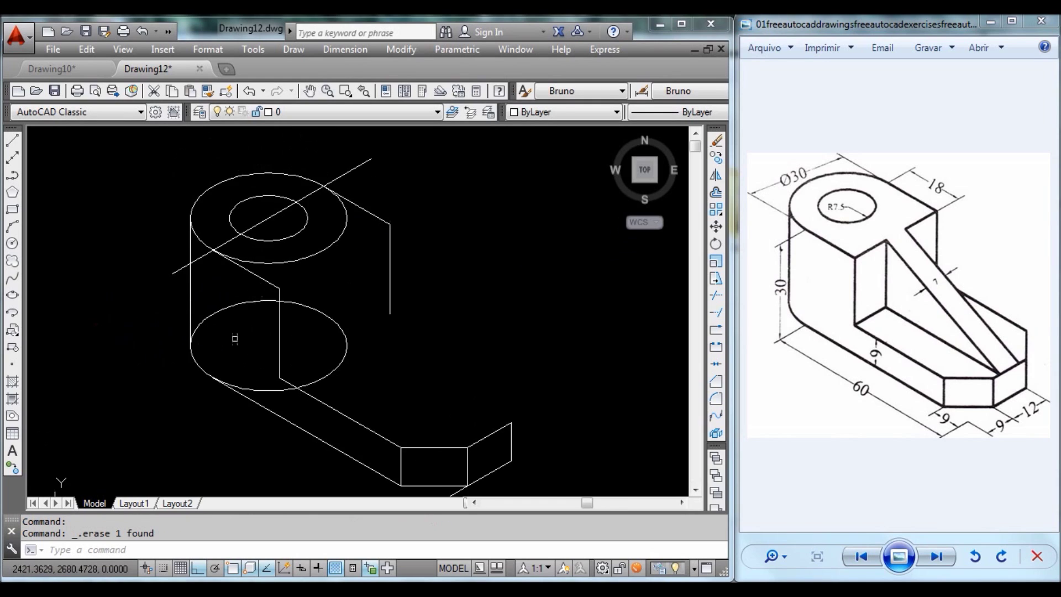
# Delete the construction line through the upper ellipses and undo that deletion.
pyautogui.click(283, 209)
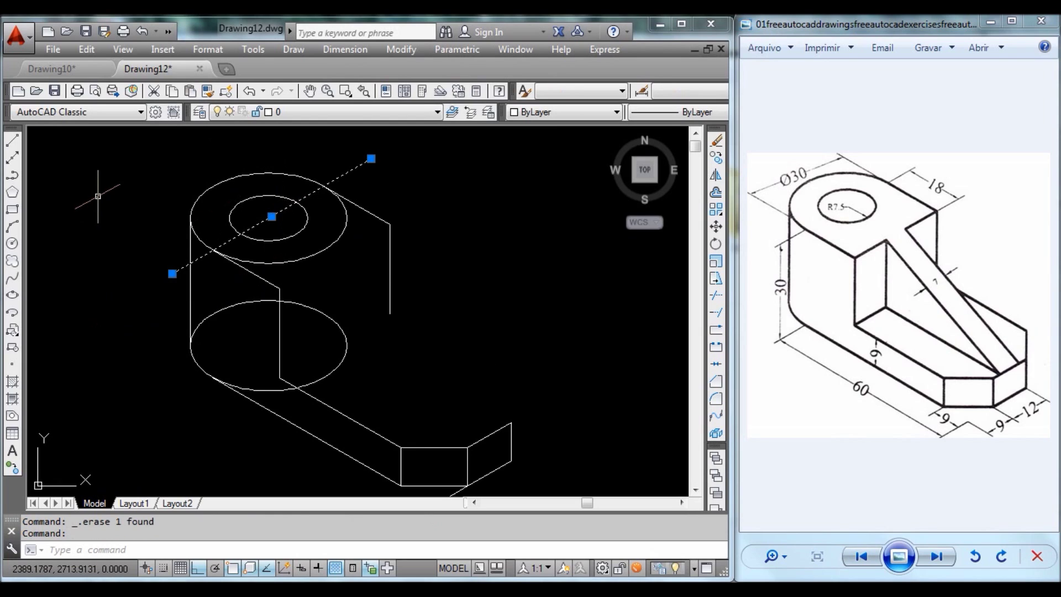
pyautogui.press('Delete')
pyautogui.hotkey('ctrl', 'z')
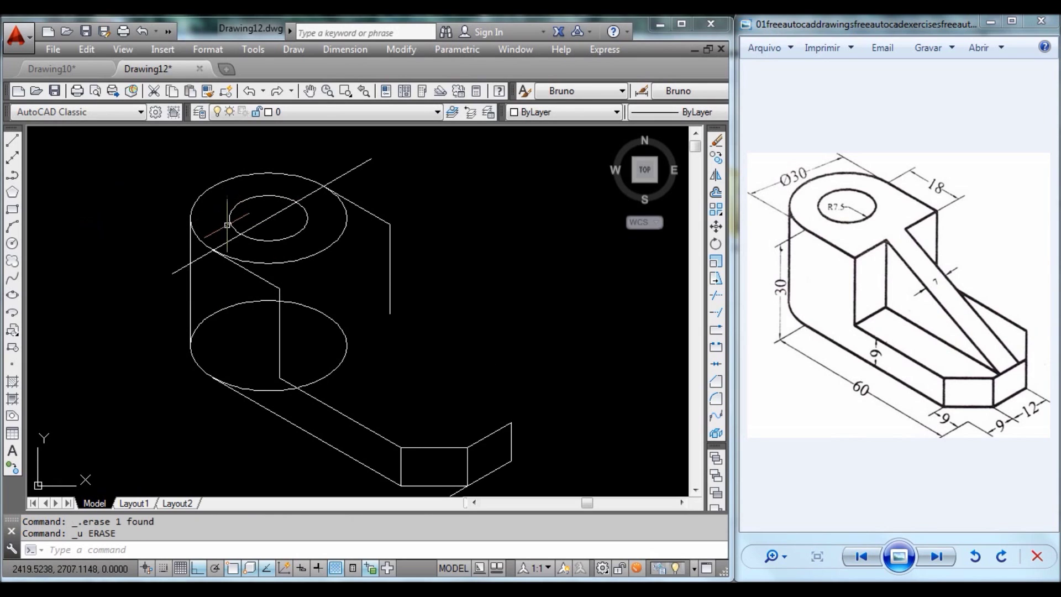
pyautogui.press('Escape')
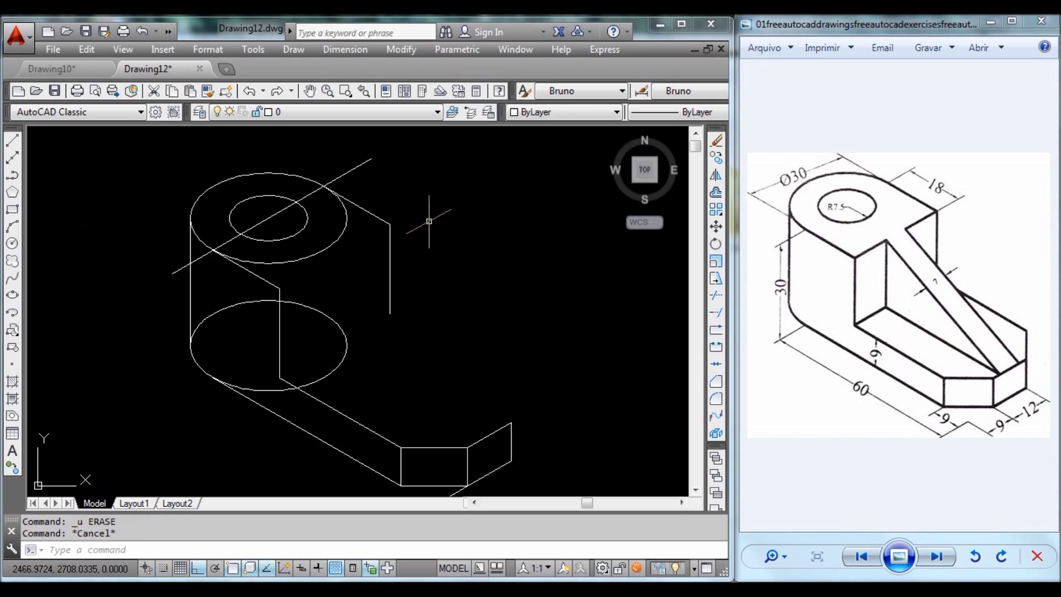
# Trim the inner part of the large upper ellipse and all of the lower ellipse except the rounded corner arc at the base.
pyautogui.write('tr')
pyautogui.press('Return')
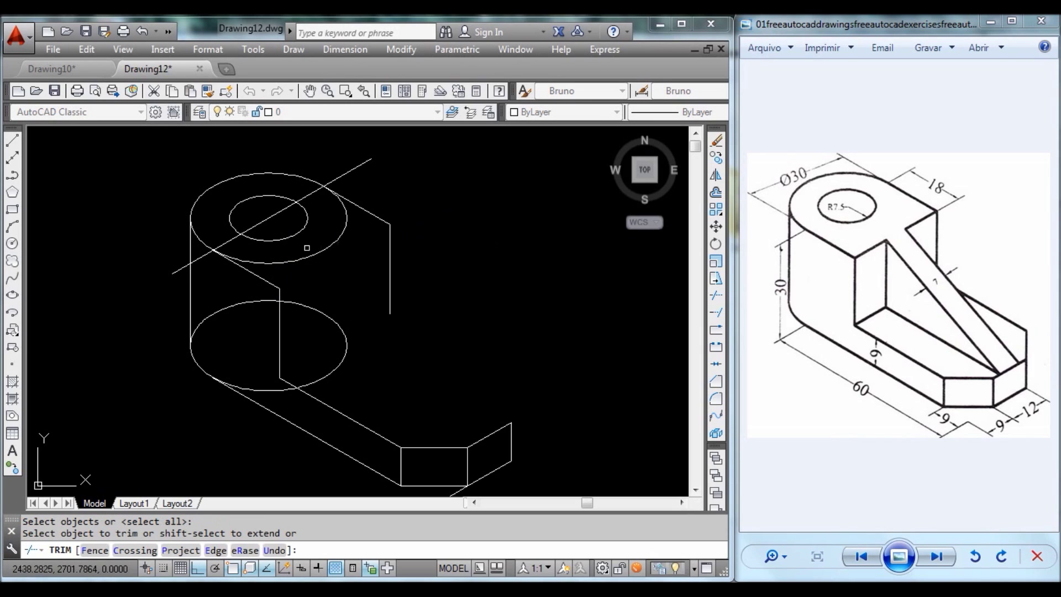
pyautogui.click(321, 254)
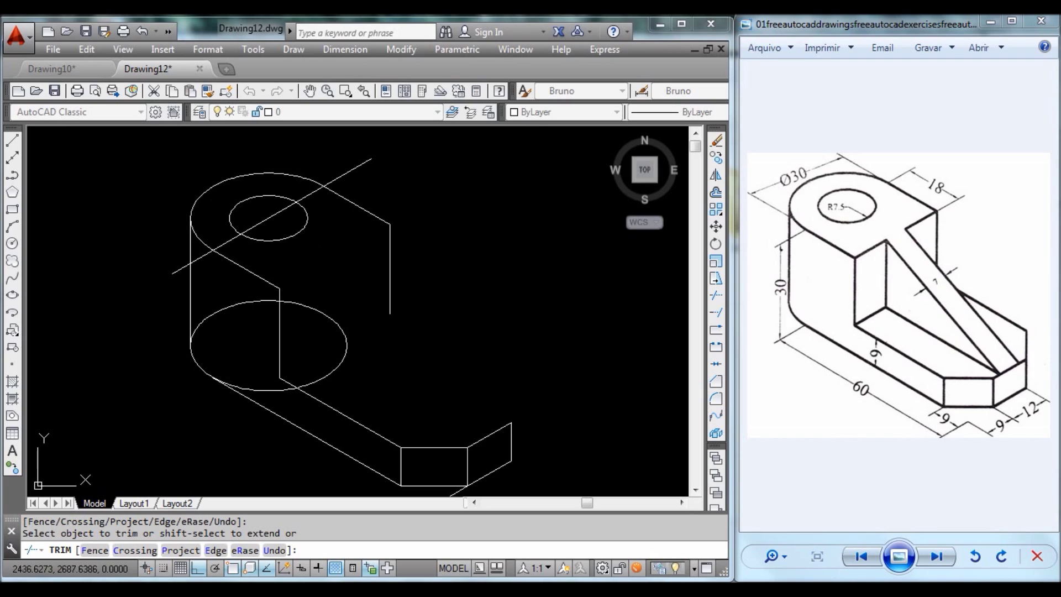
pyautogui.click(238, 304)
pyautogui.click(237, 305)
pyautogui.click(237, 305)
pyautogui.click(301, 303)
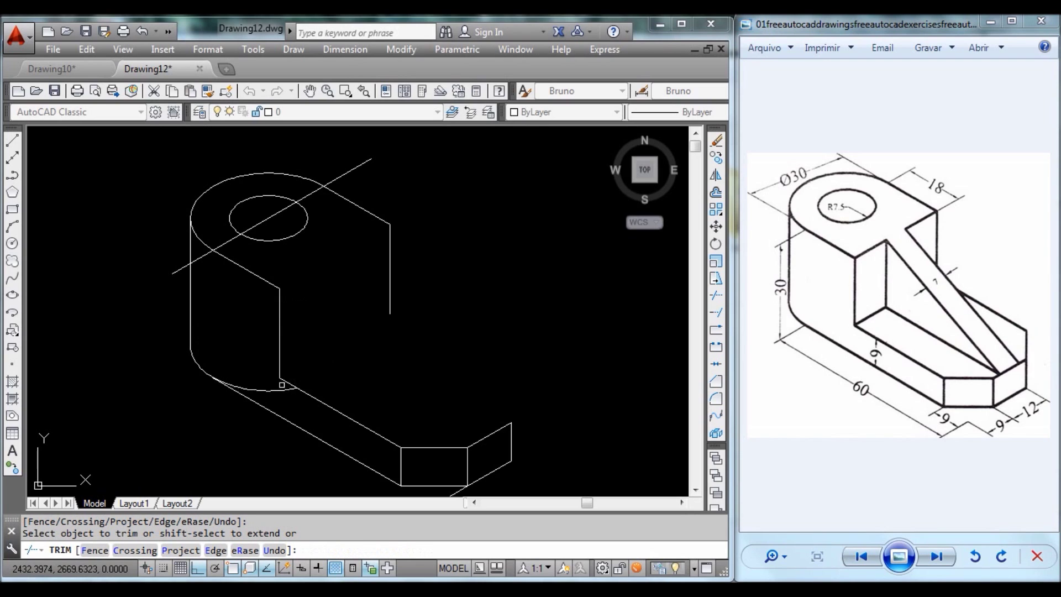
pyautogui.press('Escape')
pyautogui.scroll(-2, 378, 371)
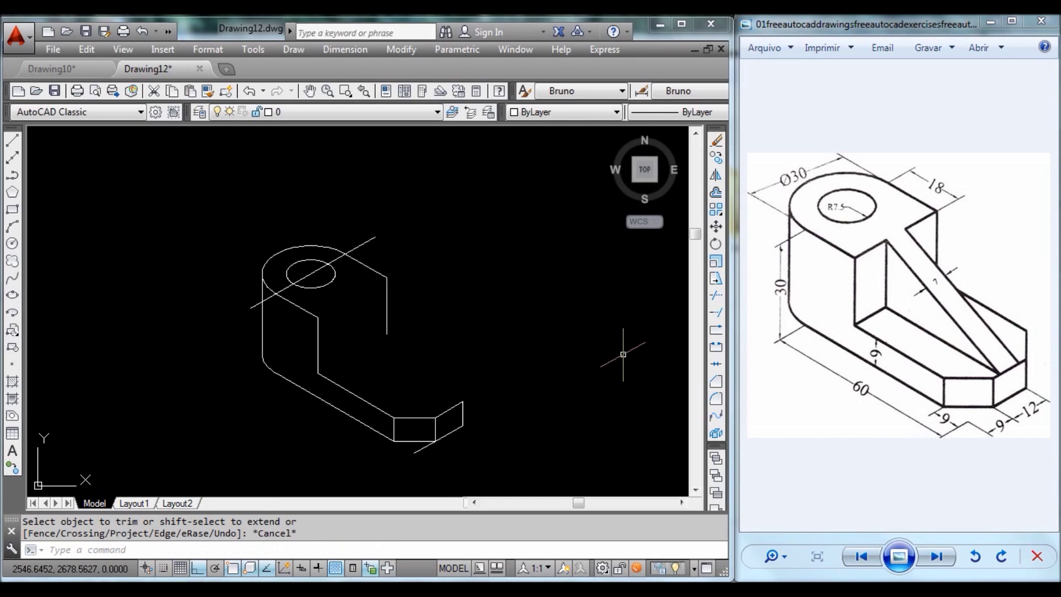
pyautogui.press('Escape')
pyautogui.press('Escape')
# Draw an 11.5-unit line from the upright block's front top corner towards its back top corner.
pyautogui.write('l')
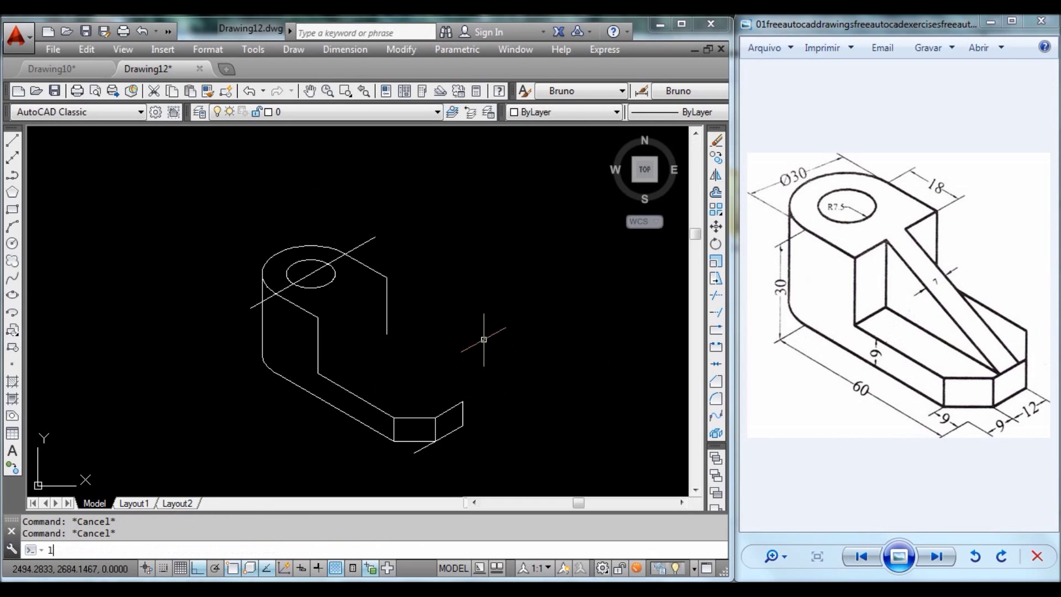
pyautogui.press('Return')
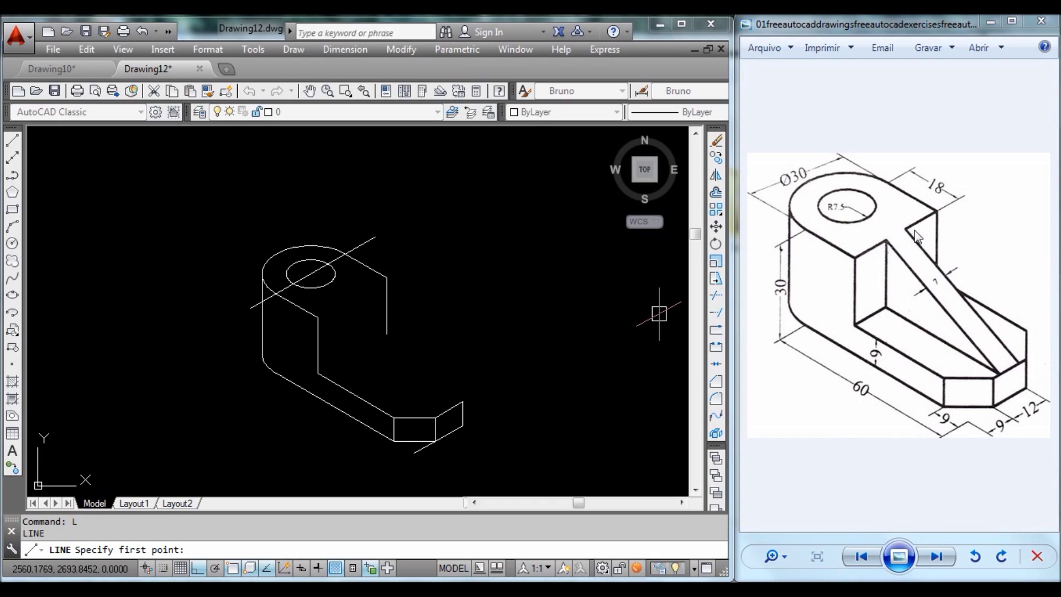
pyautogui.click(318, 317)
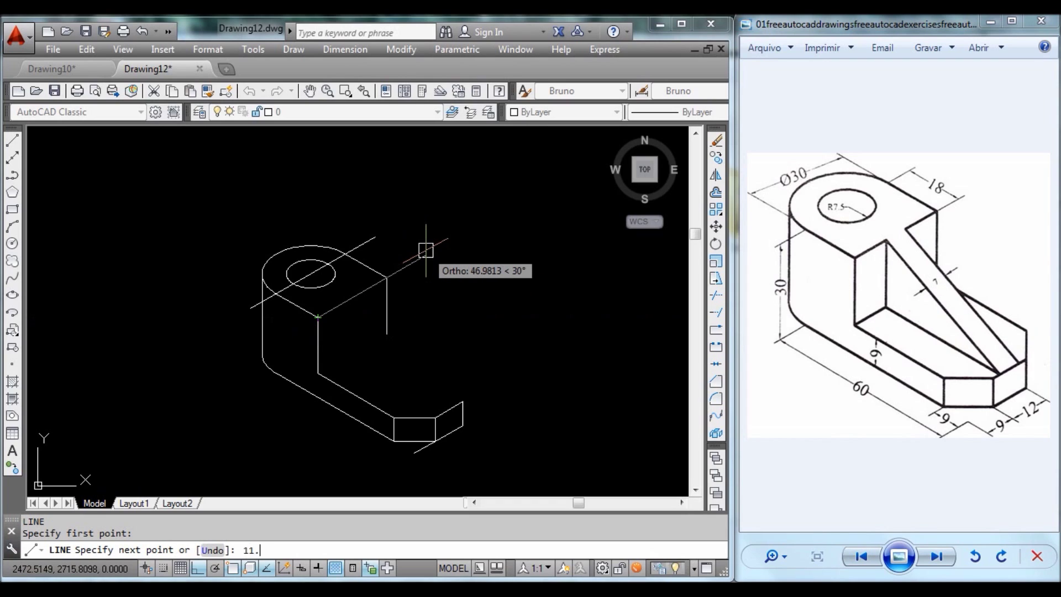
pyautogui.write('11.5')
pyautogui.press('Return')
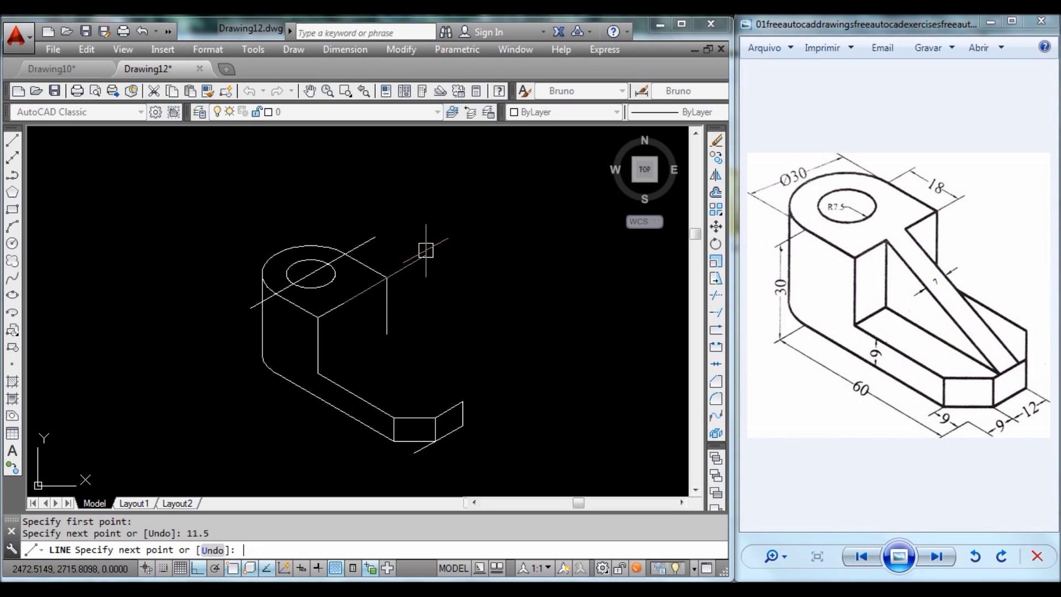
pyautogui.press('Escape')
# Draw an 11.5-unit line from the block's back top corner towards its front top corner.
pyautogui.write('L')
pyautogui.press('Return')
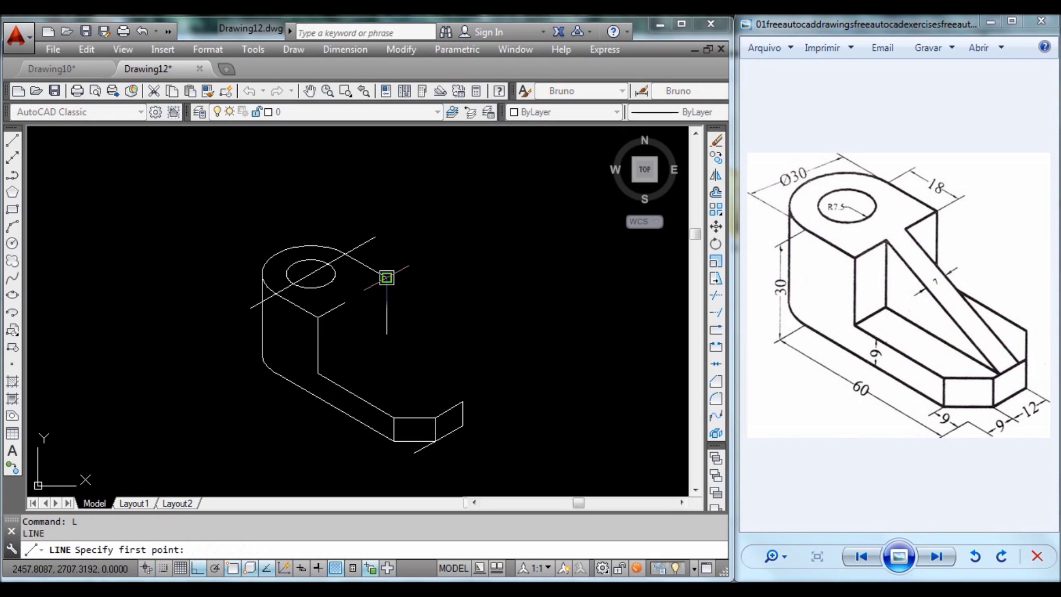
pyautogui.click(386, 276)
pyautogui.write('11.5')
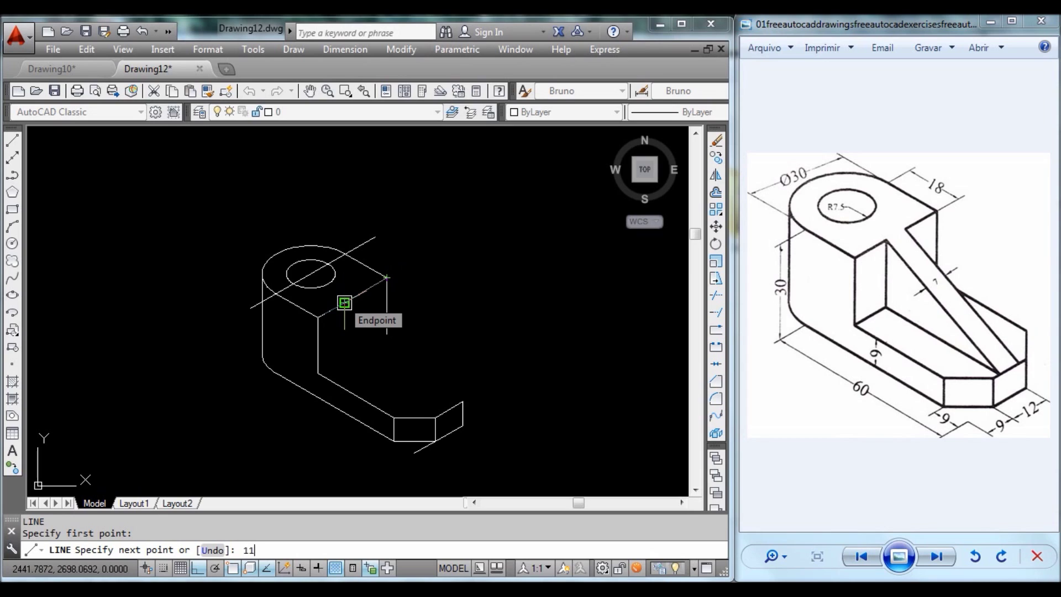
pyautogui.press('Return')
pyautogui.press('Escape')
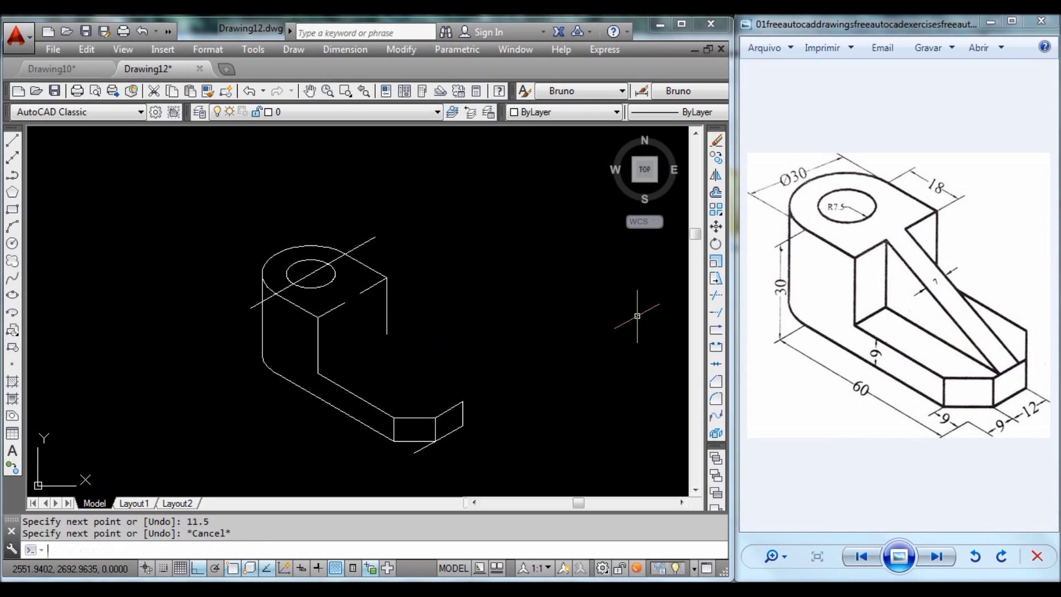
# From the front 11.5-unit segment's inner end, draw a 21-unit vertical down and a line parallel to the base edge past the end face's top edge.
pyautogui.write('L')
pyautogui.press('Return')
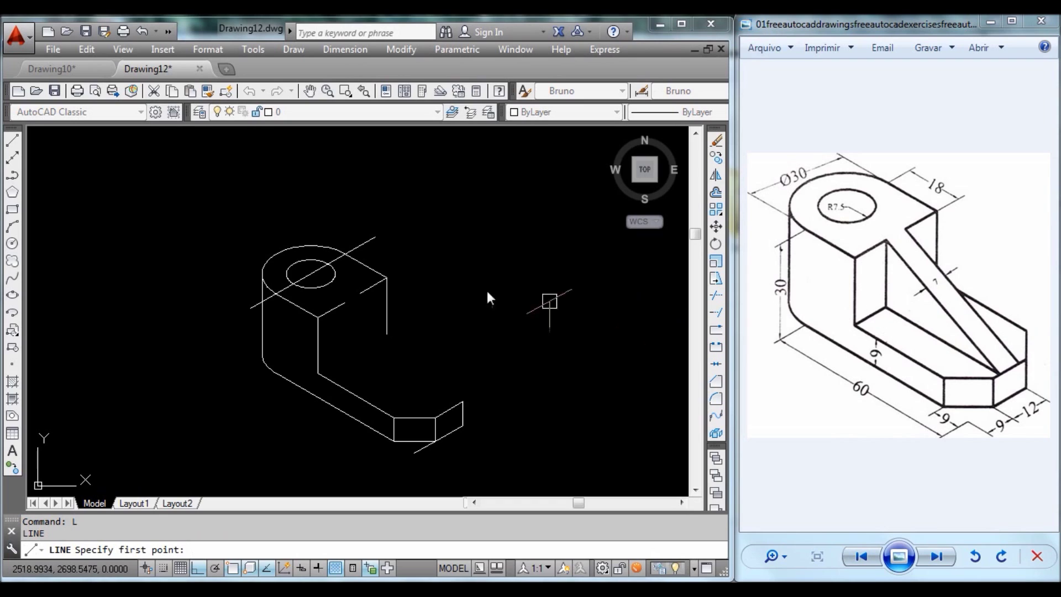
pyautogui.click(345, 302)
pyautogui.write('21')
pyautogui.press('Return')
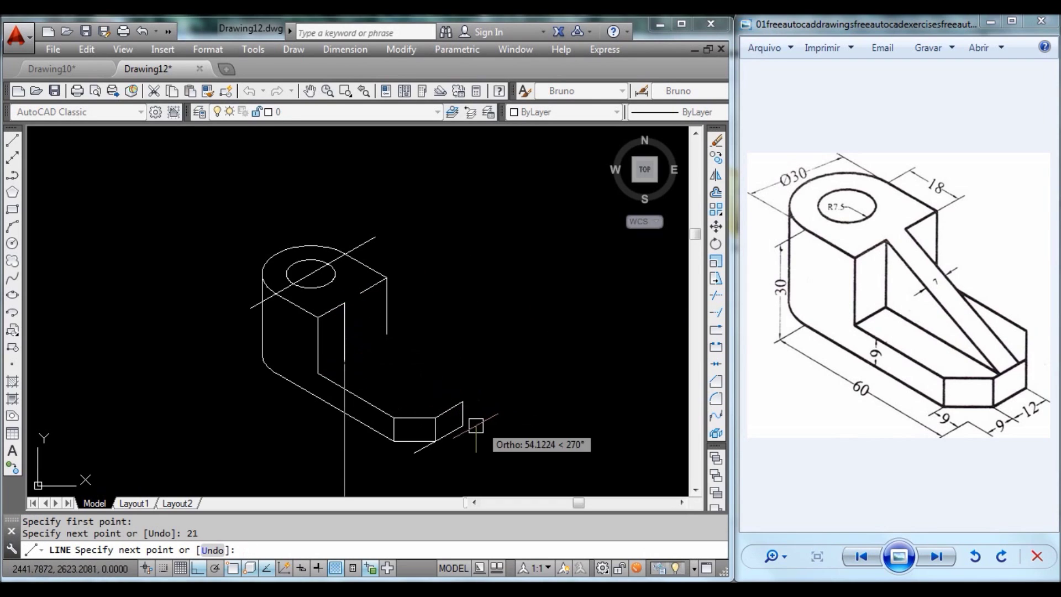
pyautogui.press('F5')
pyautogui.scroll(4, 445, 437)
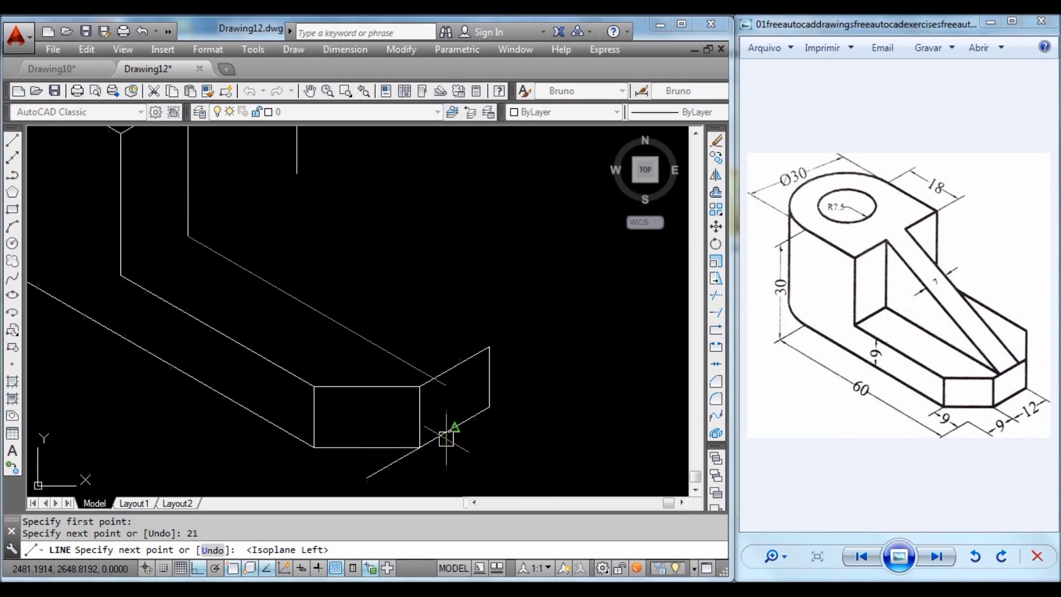
pyautogui.click(452, 386)
pyautogui.press('Escape')
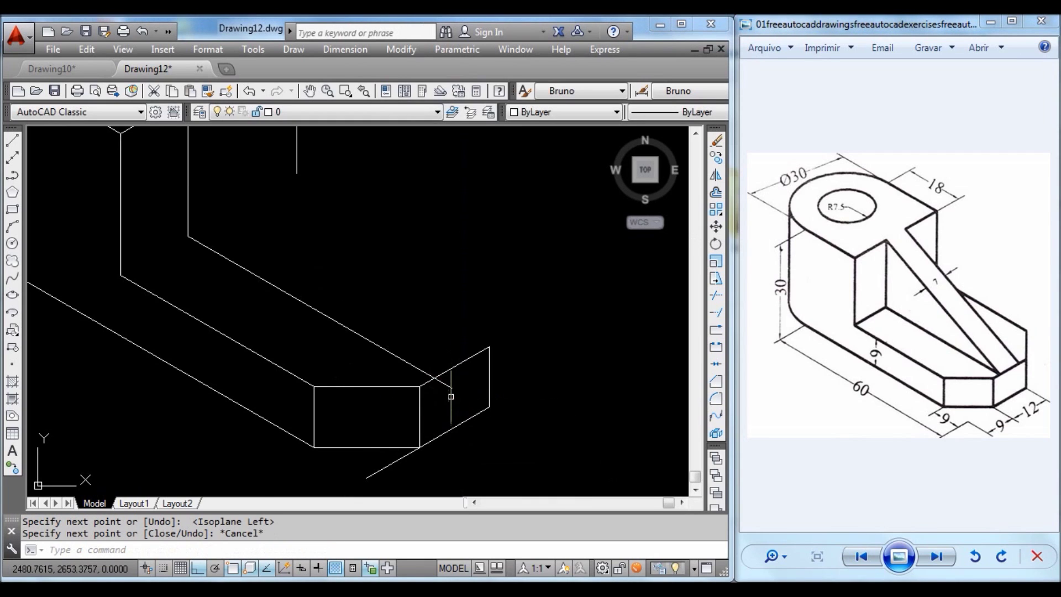
# Shorten the new base line so it ends on the end face's top edge.
pyautogui.click(337, 322)
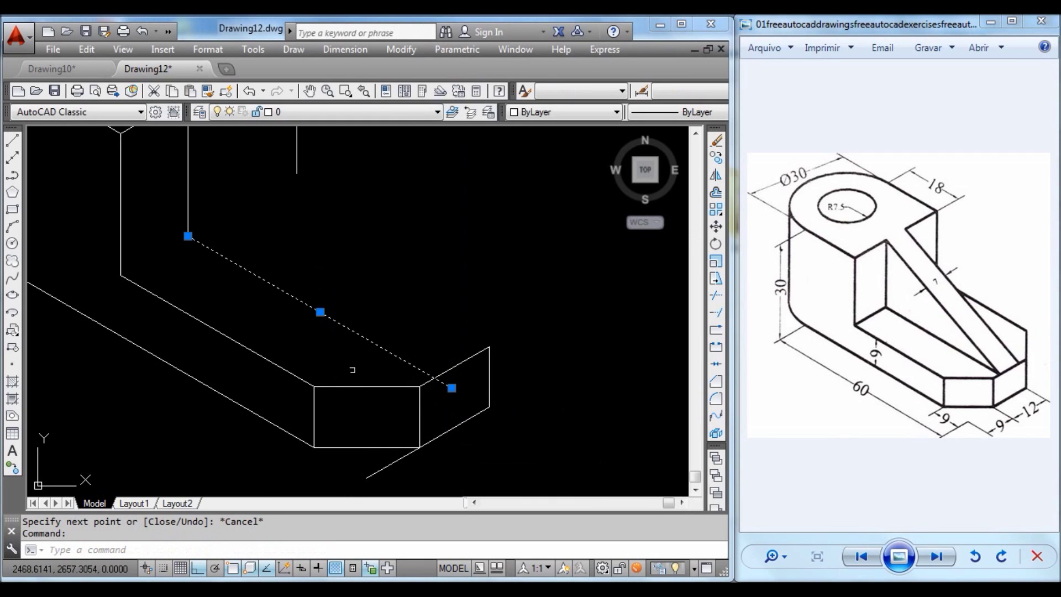
pyautogui.click(452, 388)
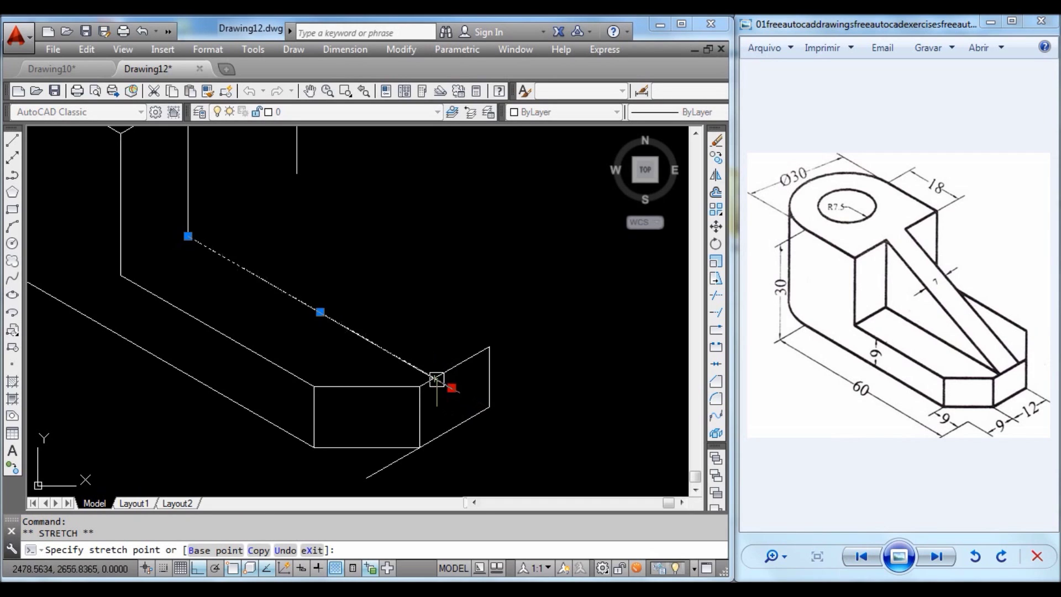
pyautogui.click(434, 379)
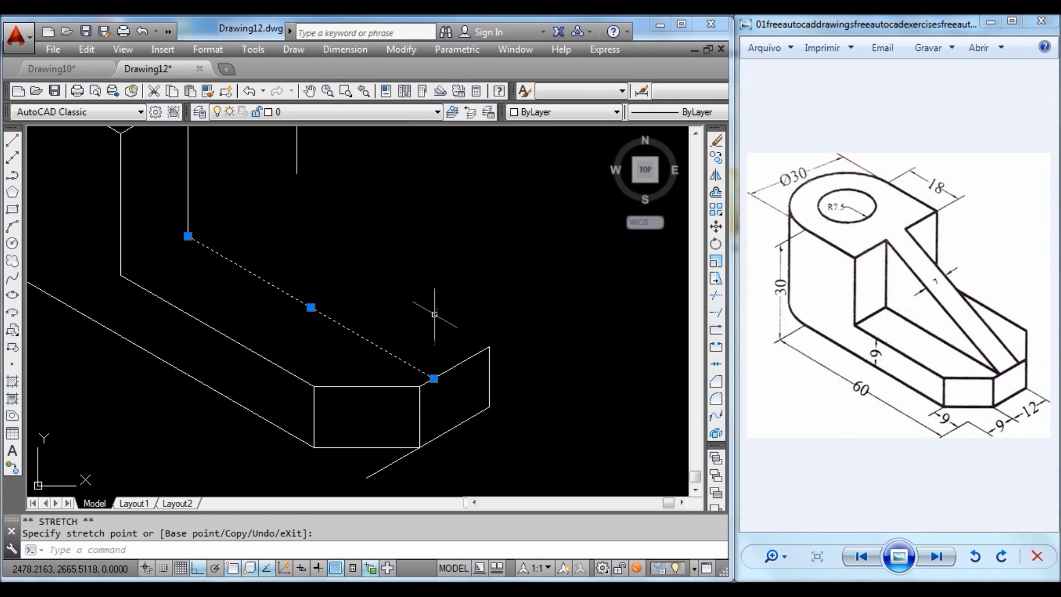
pyautogui.press('Escape')
# Draw the rib's sloping edge from the top of the inner 21-unit vertical to the base line's end on the end face.
pyautogui.write('l')
pyautogui.press('Return')
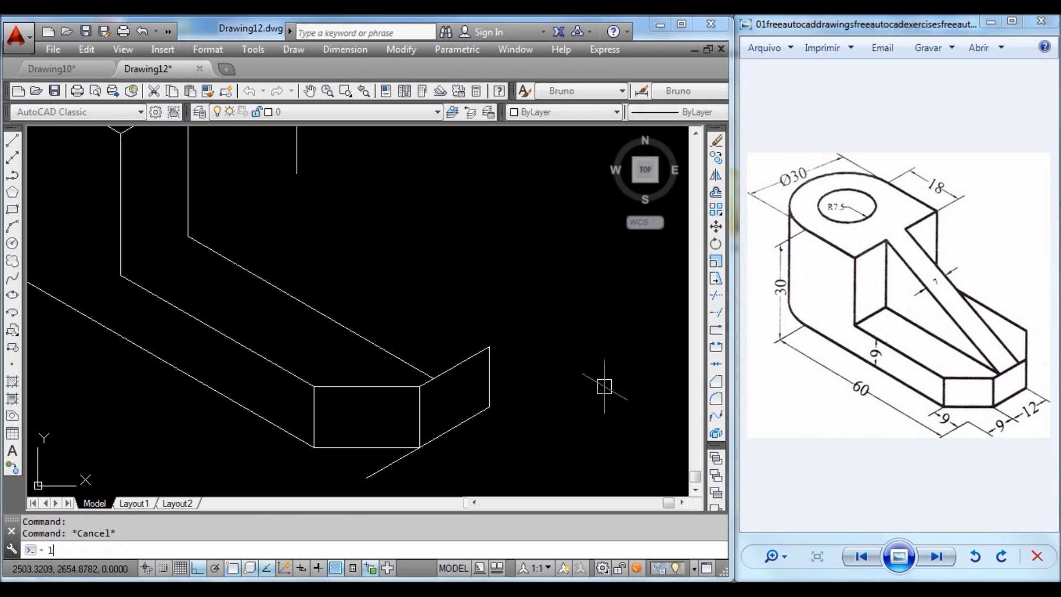
pyautogui.scroll(-2, 492, 273)
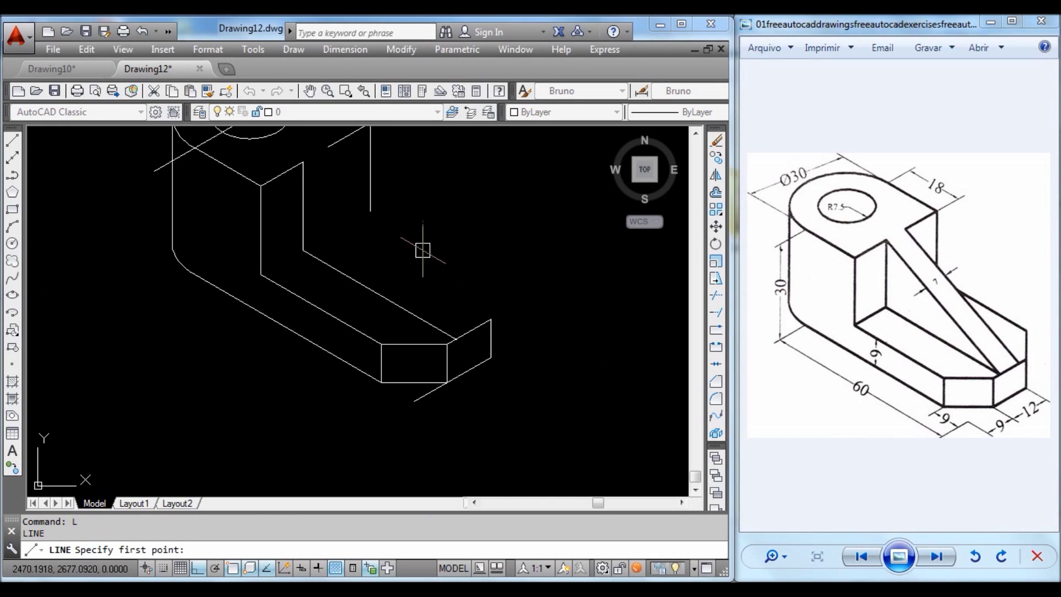
pyautogui.click(302, 162)
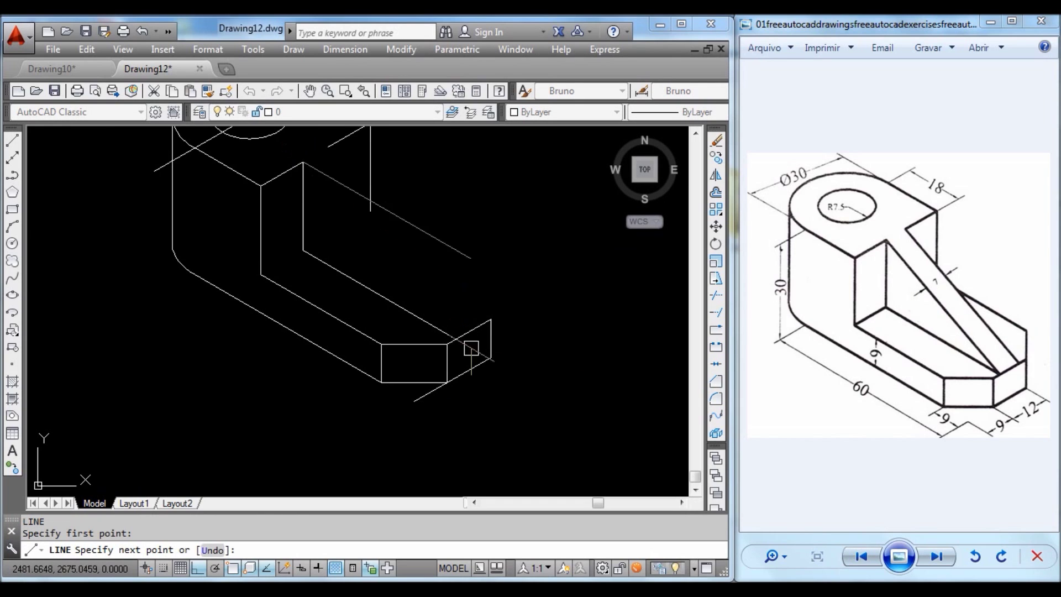
pyautogui.click(457, 340)
pyautogui.press('Escape')
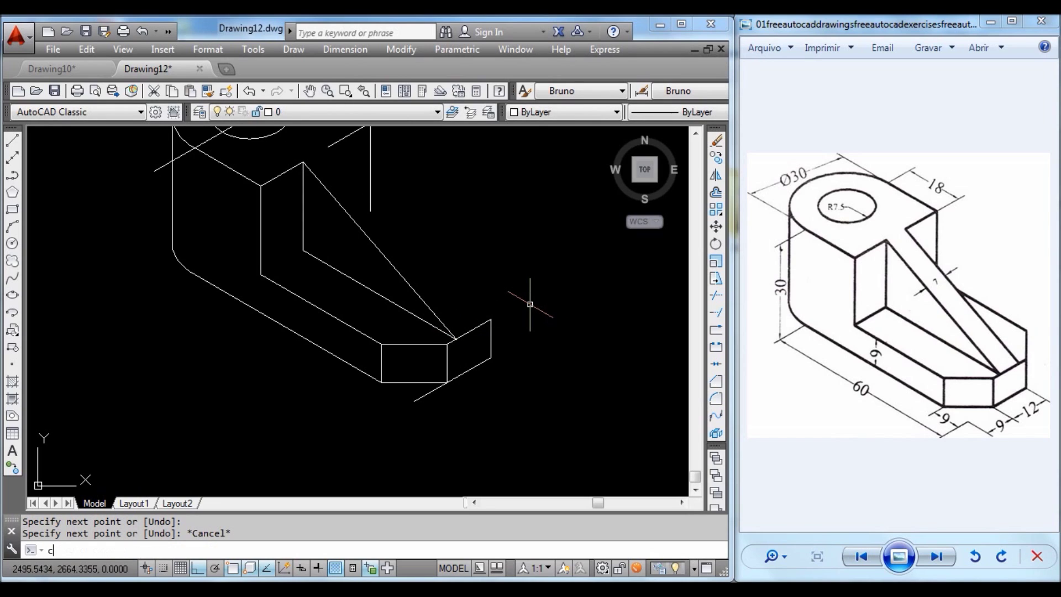
# Copy the rib's sloping edge 7 units at 30° in the top isoplane to form the rib's far edge.
pyautogui.write('co')
pyautogui.press('Return')
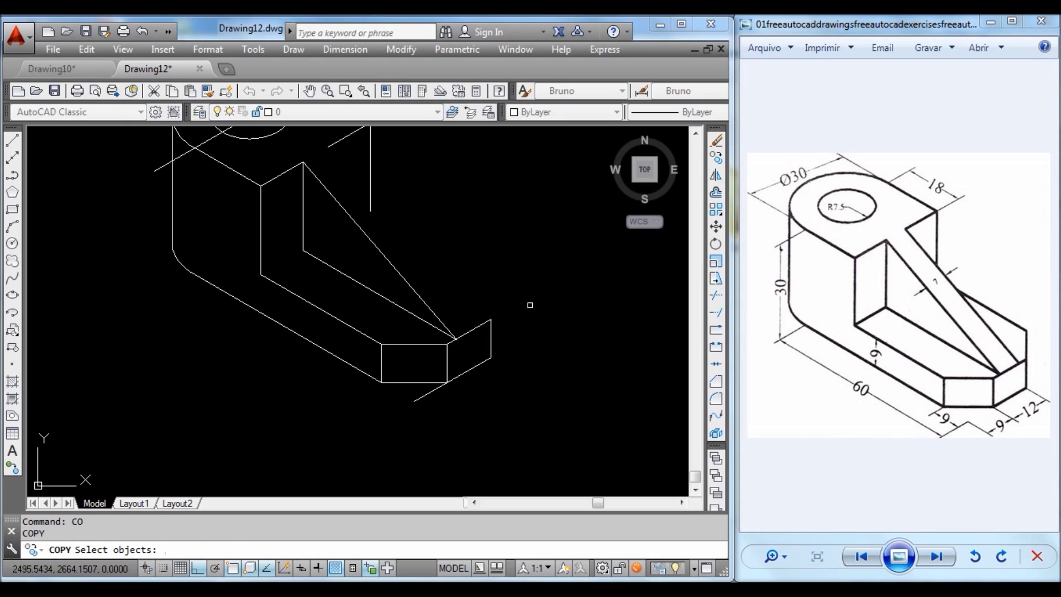
pyautogui.click(391, 265)
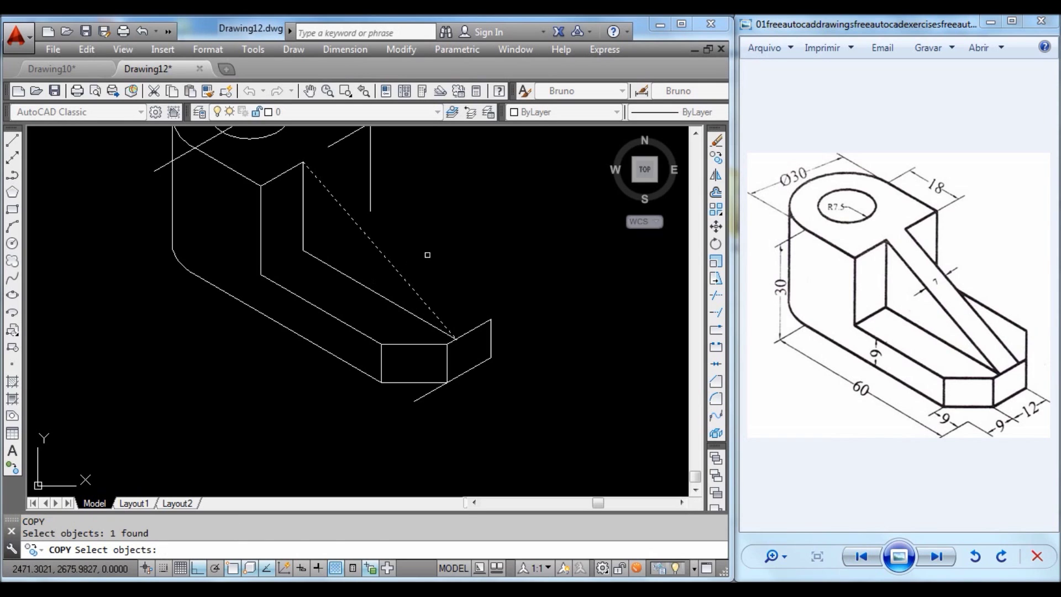
pyautogui.press('Return')
pyautogui.click(442, 253)
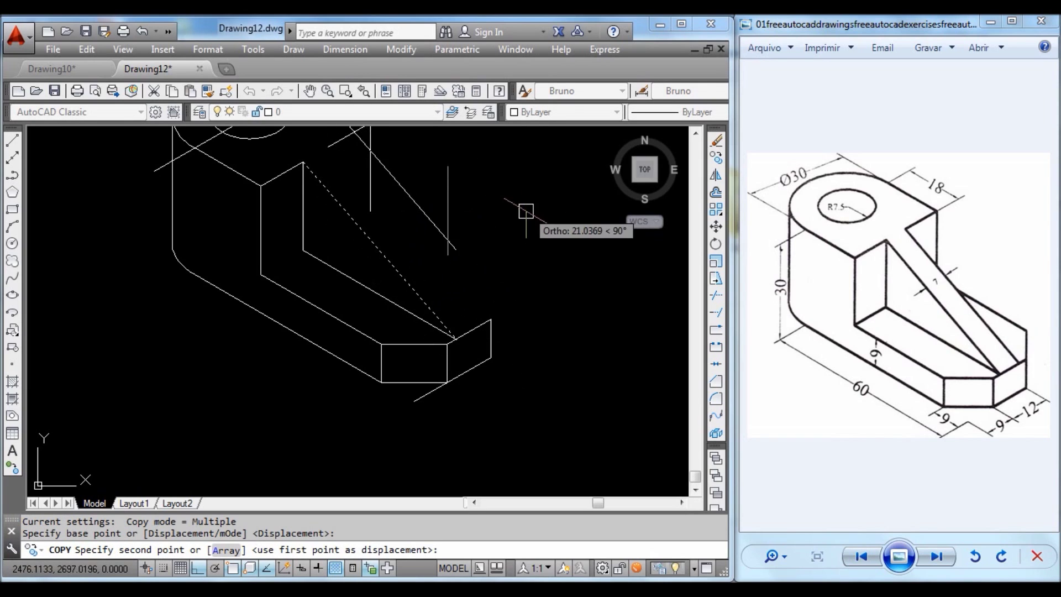
pyautogui.scroll(-2, 494, 270)
pyautogui.press('F5')
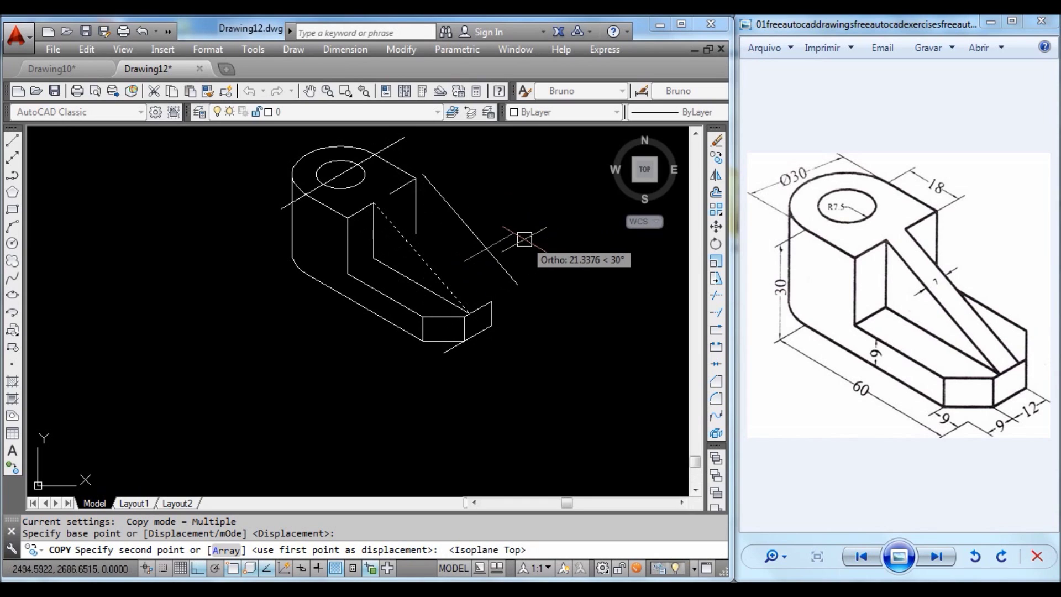
pyautogui.write('7')
pyautogui.press('Return')
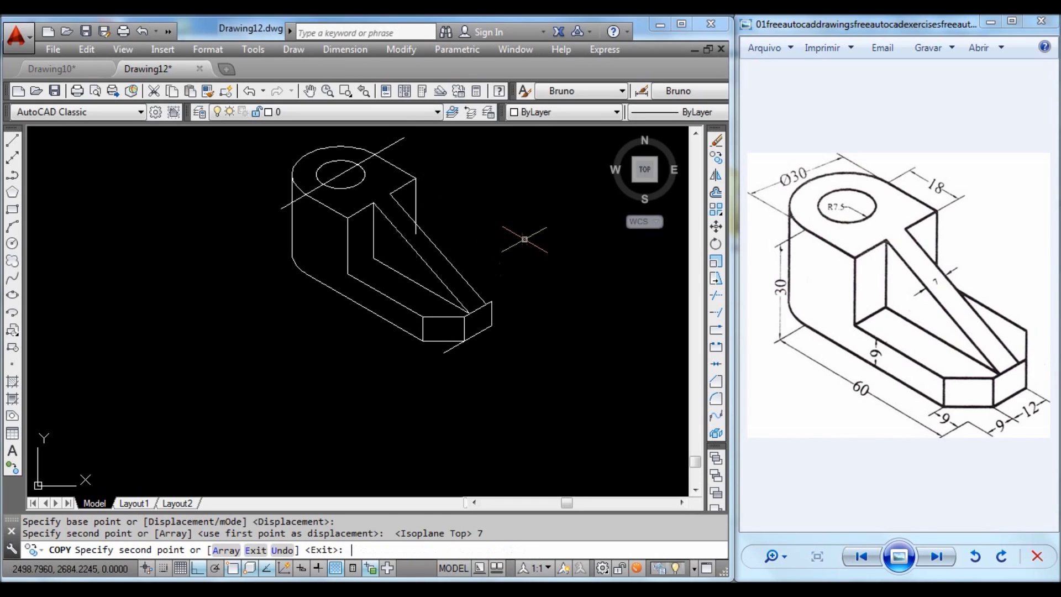
pyautogui.press('Escape')
pyautogui.press('Escape')
pyautogui.press('Escape')
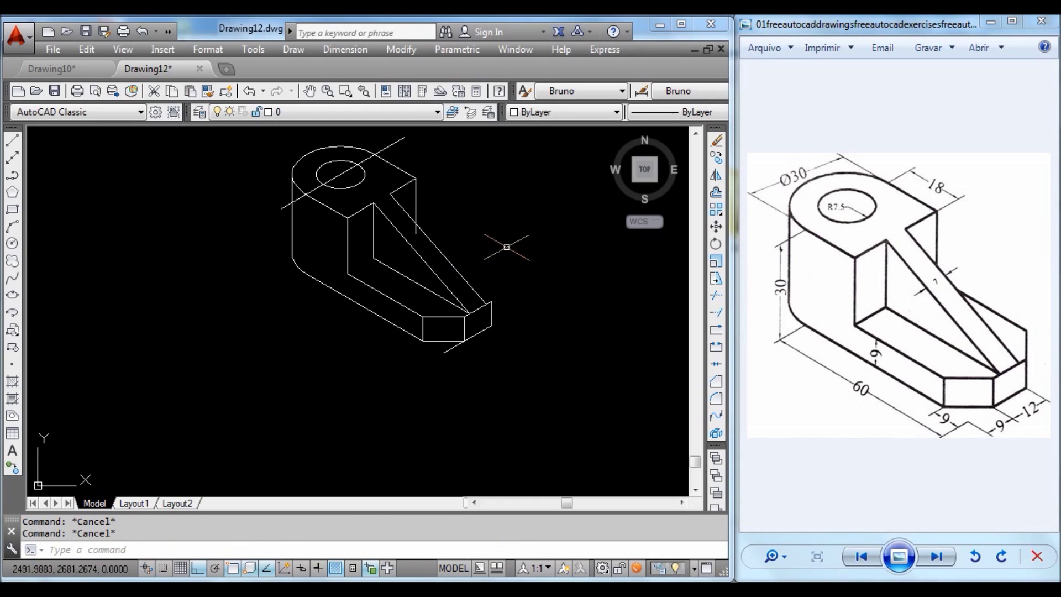
# Draw a line 9 units at 30° from the end face's top rear corner, continuing to the lower end of the block's rear vertical.
pyautogui.write('l')
pyautogui.press('Return')
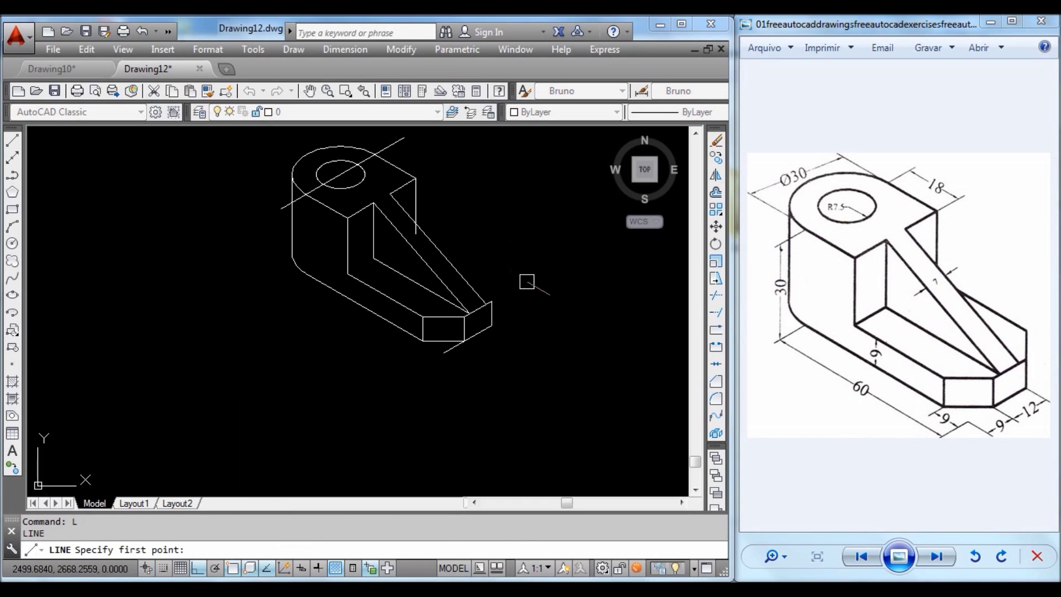
pyautogui.click(491, 301)
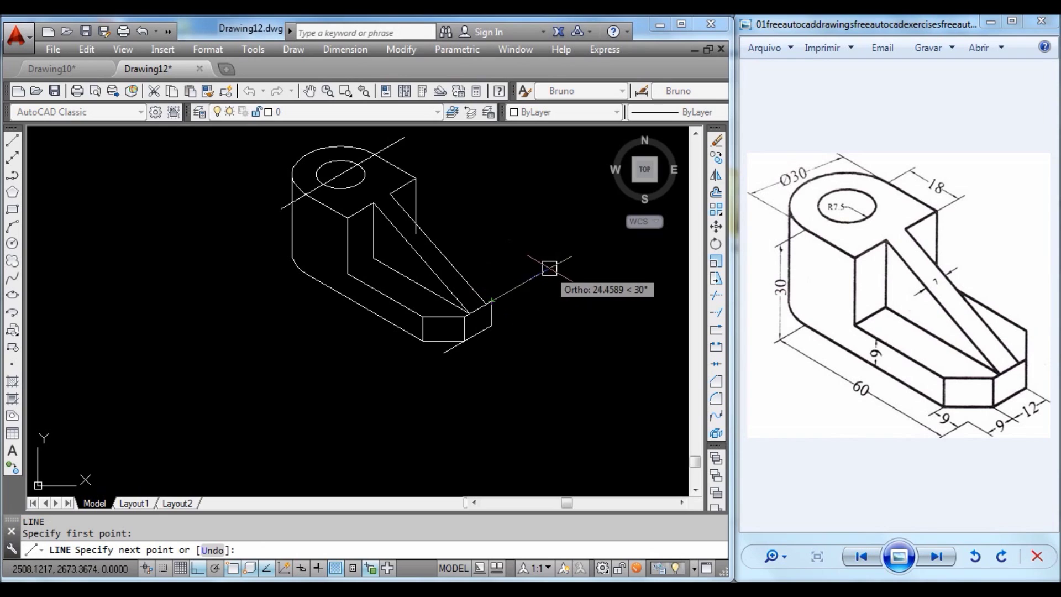
pyautogui.write('9')
pyautogui.press('Return')
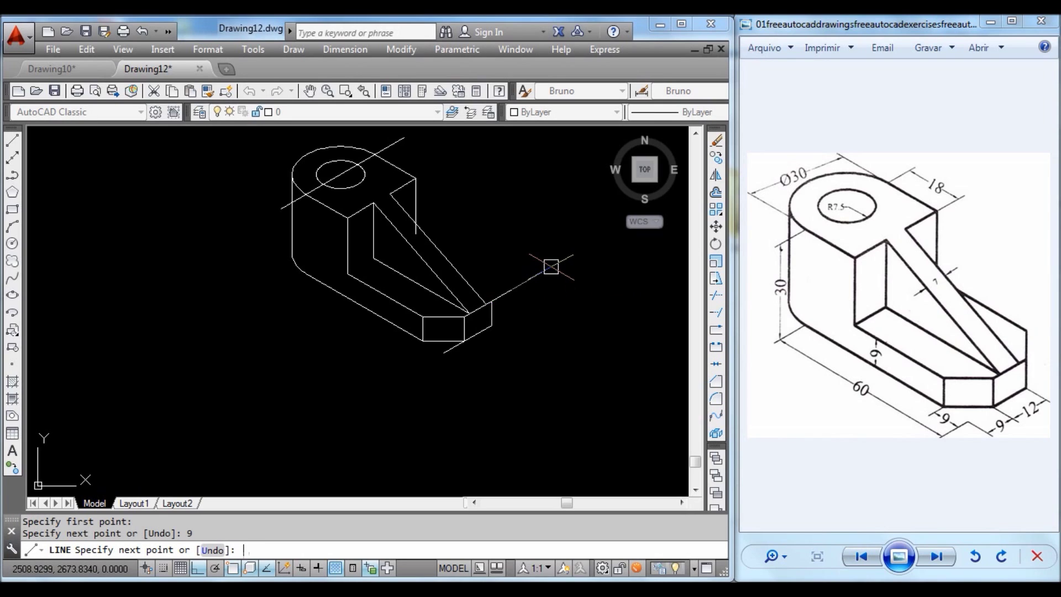
pyautogui.click(413, 236)
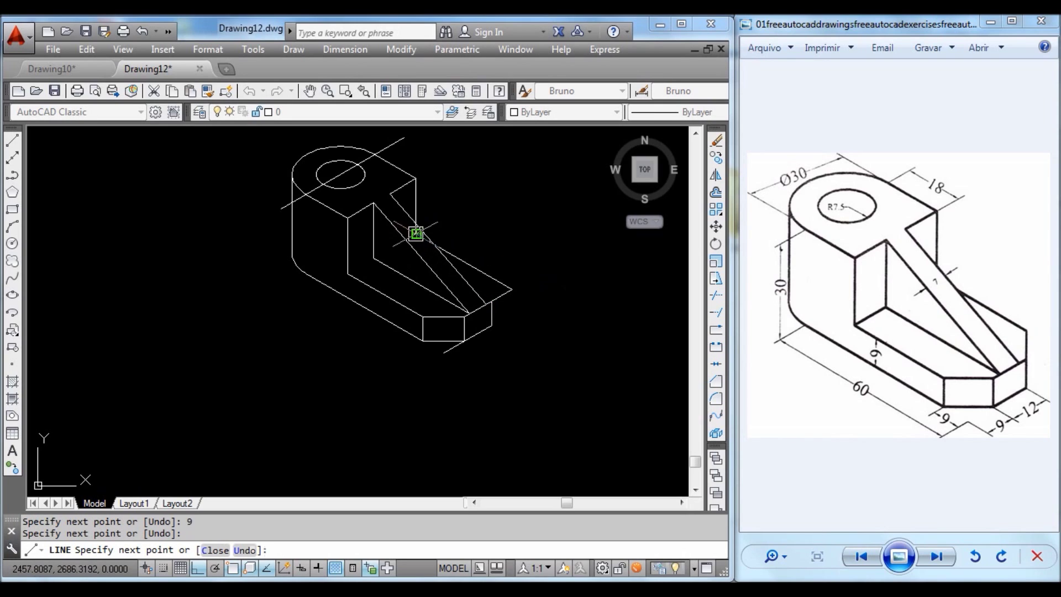
pyautogui.press('Escape')
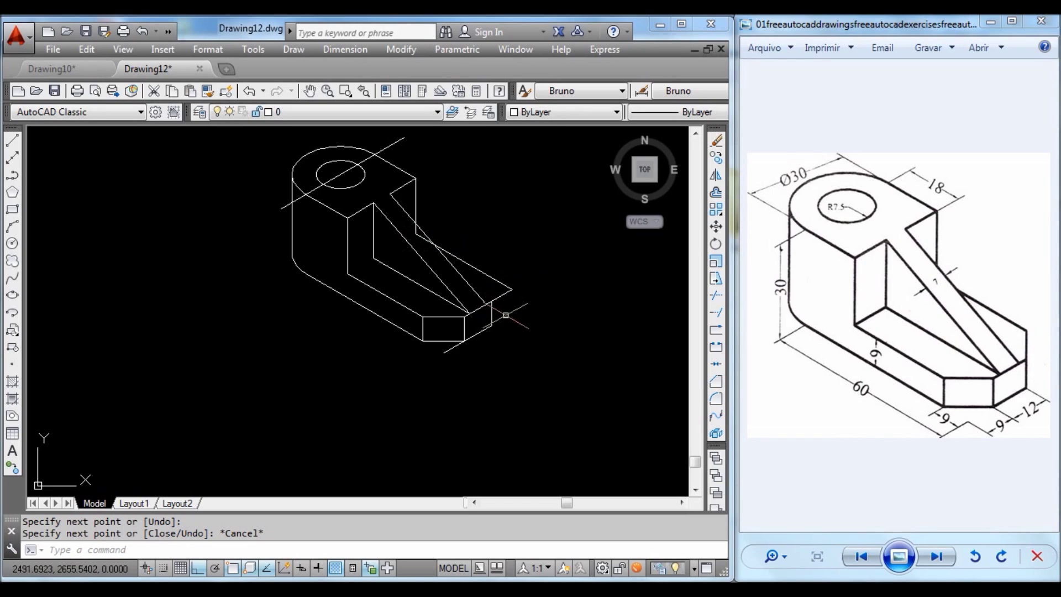
# From the 30° line's outer end, draw a 9-unit line back along the base's rear top edge.
pyautogui.write('L')
pyautogui.press('Return')
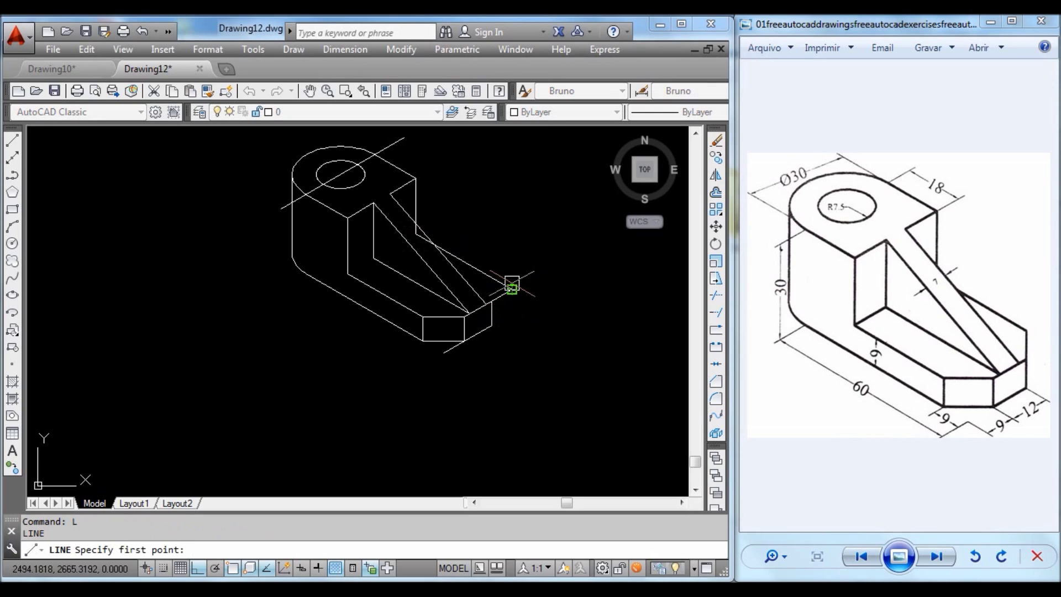
pyautogui.click(511, 289)
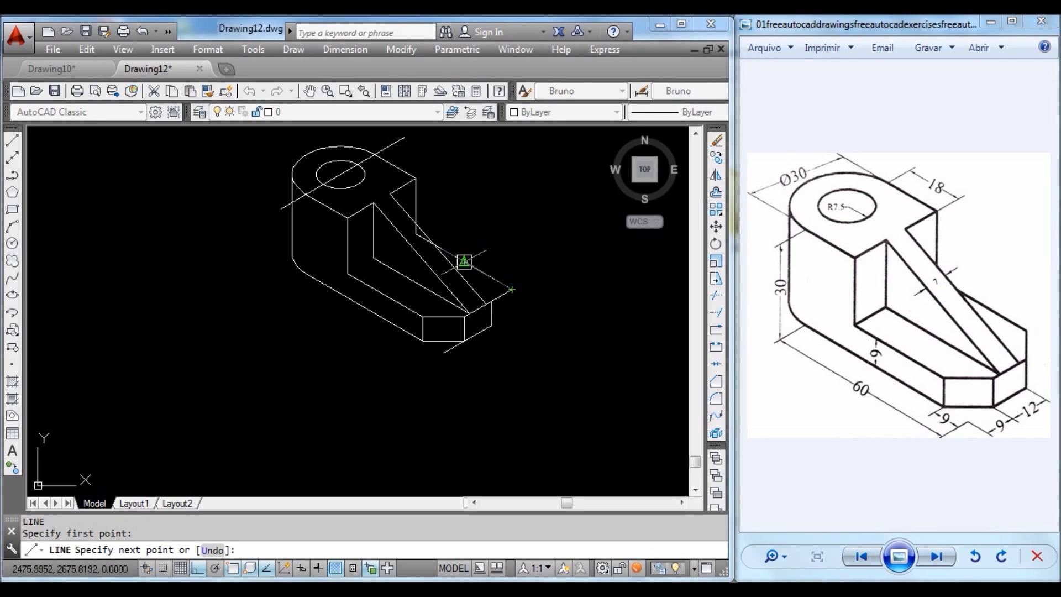
pyautogui.write('9')
pyautogui.press('Return')
pyautogui.press('Escape')
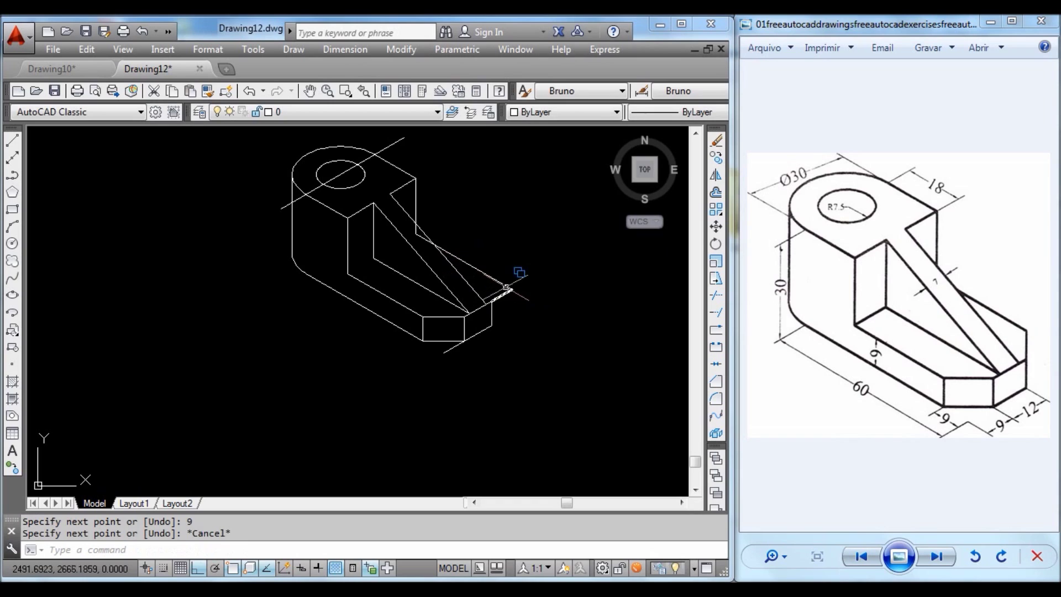
# Draw a vertical from the end face's top rear corner to the inner end of the 9-unit rear segment, and erase the 30° helper line.
pyautogui.click(509, 288)
pyautogui.press('Escape')
pyautogui.click(503, 296)
pyautogui.press('Escape')
pyautogui.write('L')
pyautogui.press('Return')
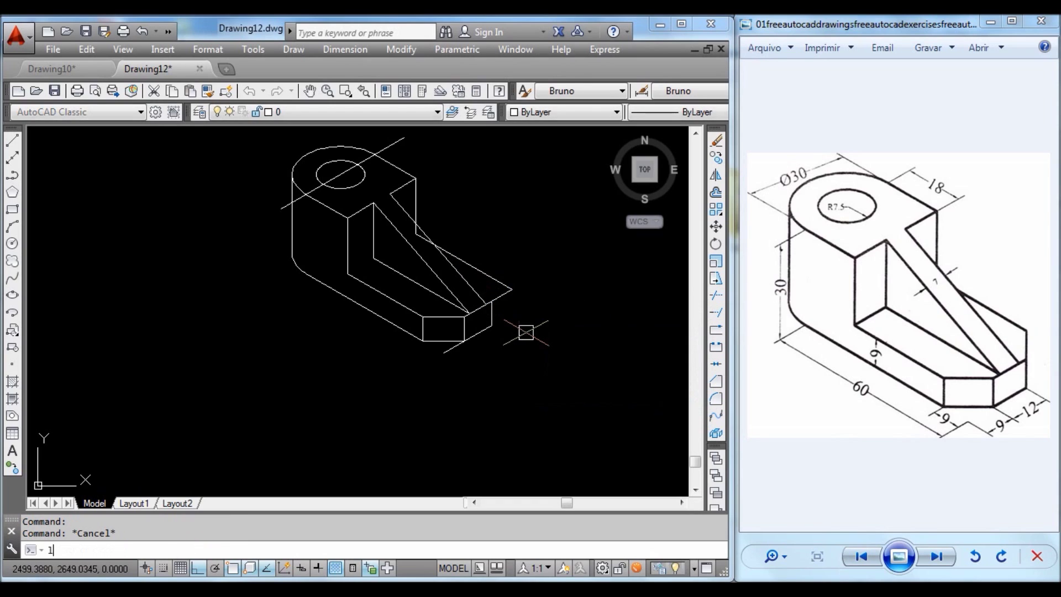
pyautogui.click(491, 301)
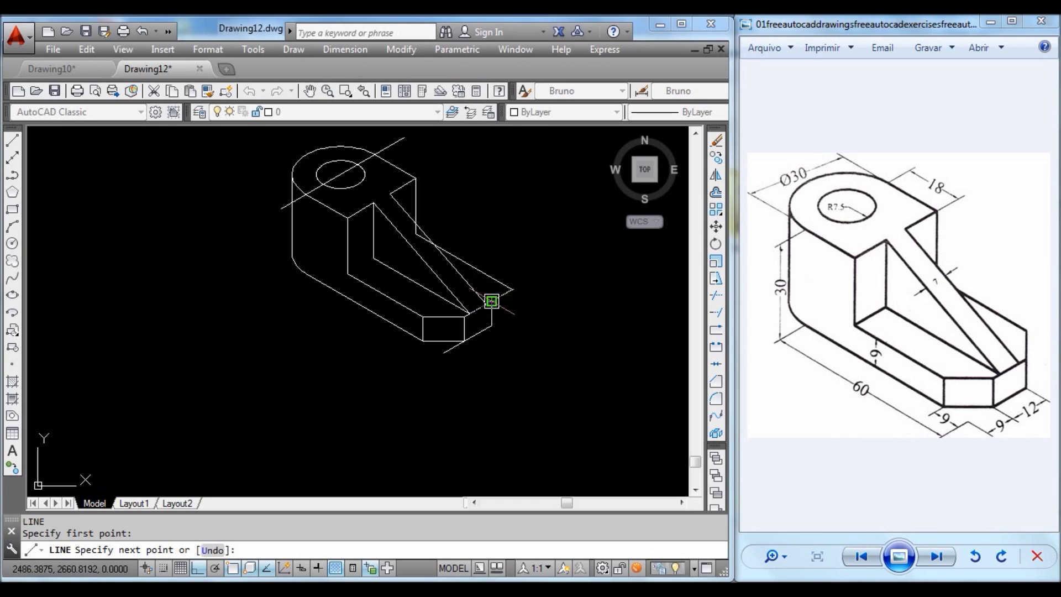
pyautogui.click(492, 278)
pyautogui.press('Escape')
pyautogui.press('Escape')
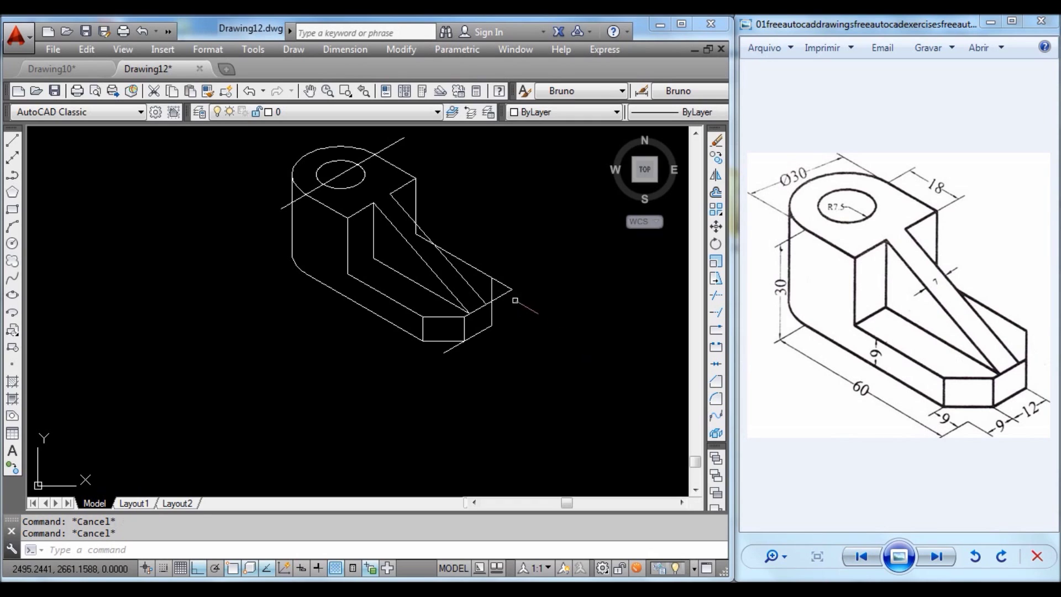
pyautogui.click(505, 296)
pyautogui.press('Delete')
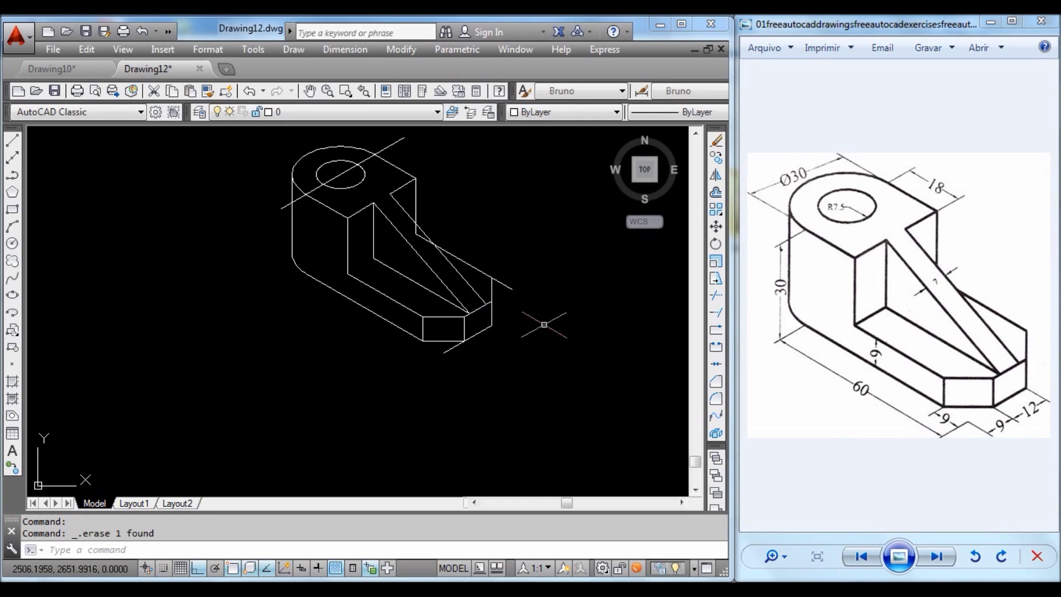
# Try to trim the base's rear edge where it overhangs the new chamfer vertical.
pyautogui.write('tr')
pyautogui.press('Return')
pyautogui.press('Return')
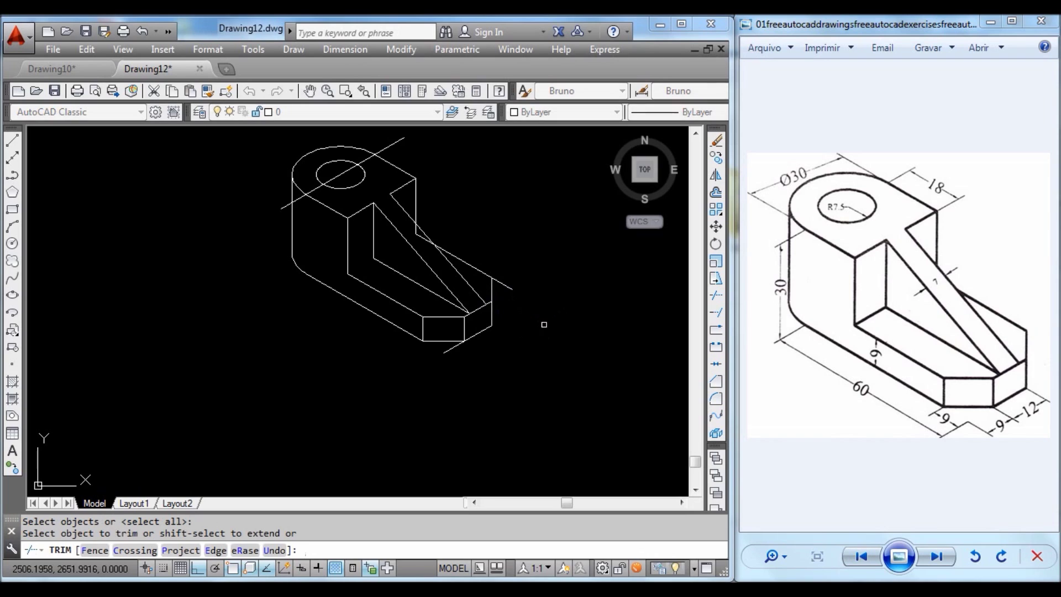
pyautogui.click(506, 285)
pyautogui.click(517, 294)
pyautogui.click(509, 288)
pyautogui.press('Escape')
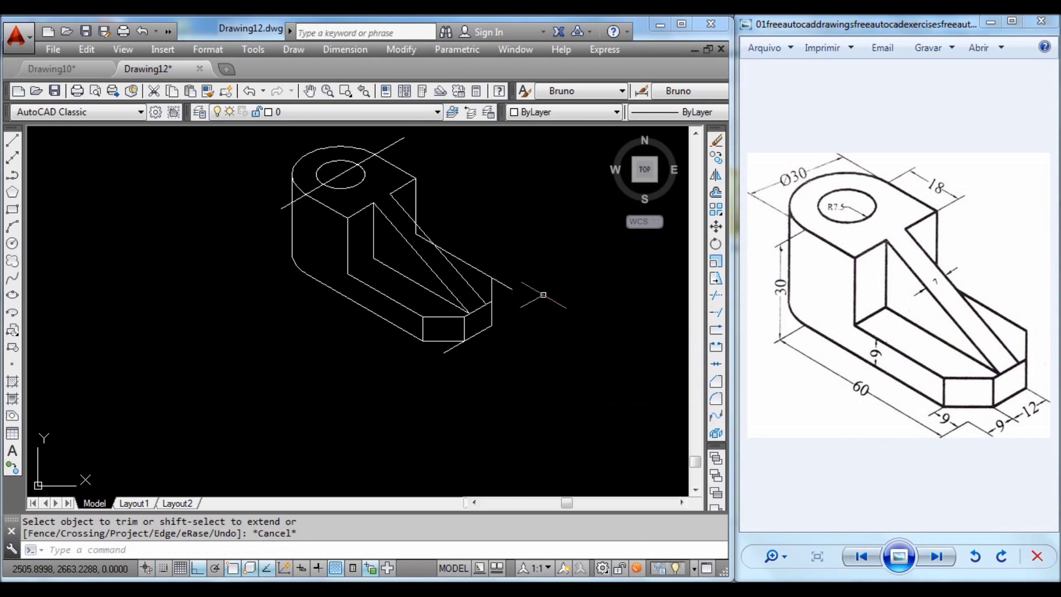
pyautogui.click(510, 288)
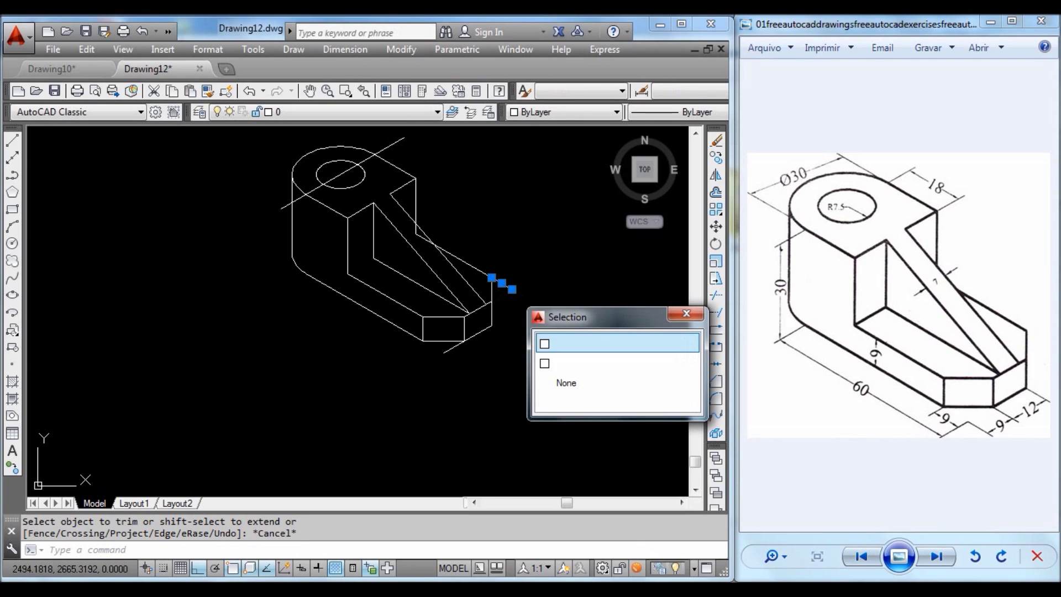
pyautogui.click(539, 344)
pyautogui.press('Escape')
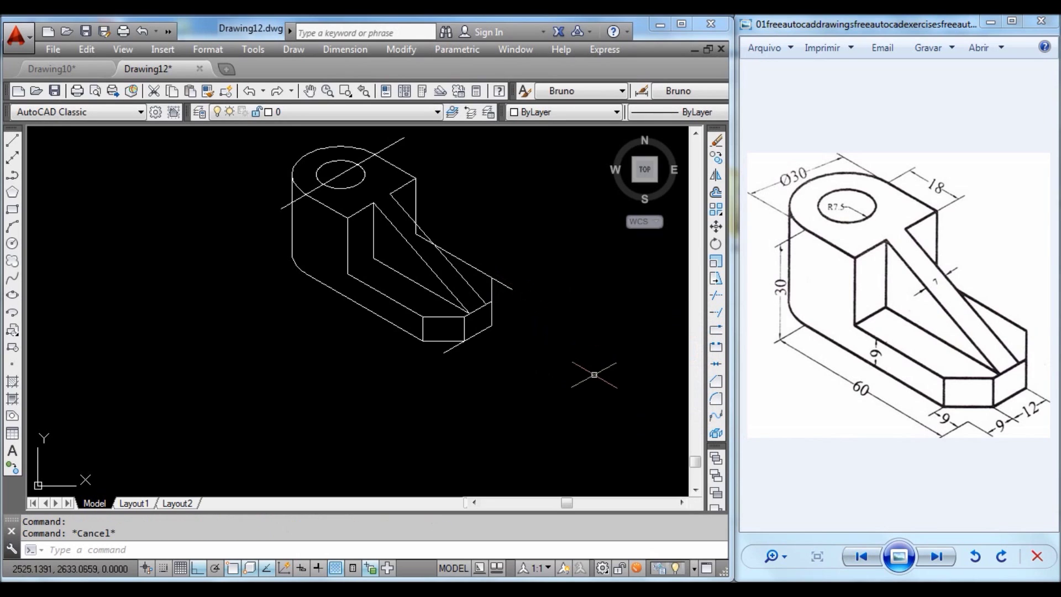
# Trim the rear edge's overhang past the chamfer vertical and erase the slanted construction line through the hole.
pyautogui.write('tr')
pyautogui.press('Return')
pyautogui.press('Return')
pyautogui.click(594, 376)
pyautogui.click(507, 282)
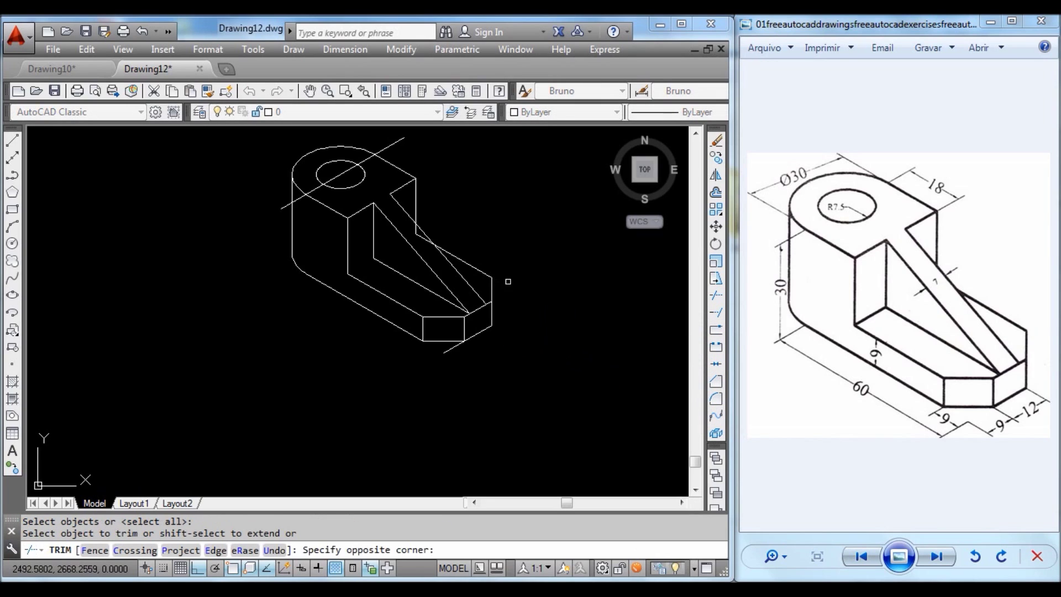
pyautogui.press('Escape')
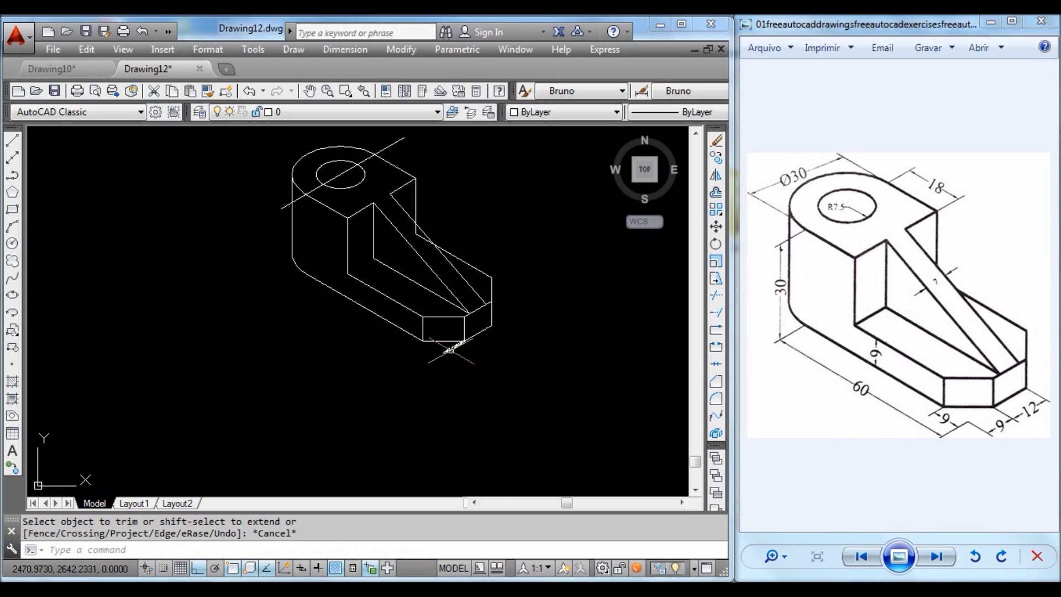
pyautogui.click(301, 197)
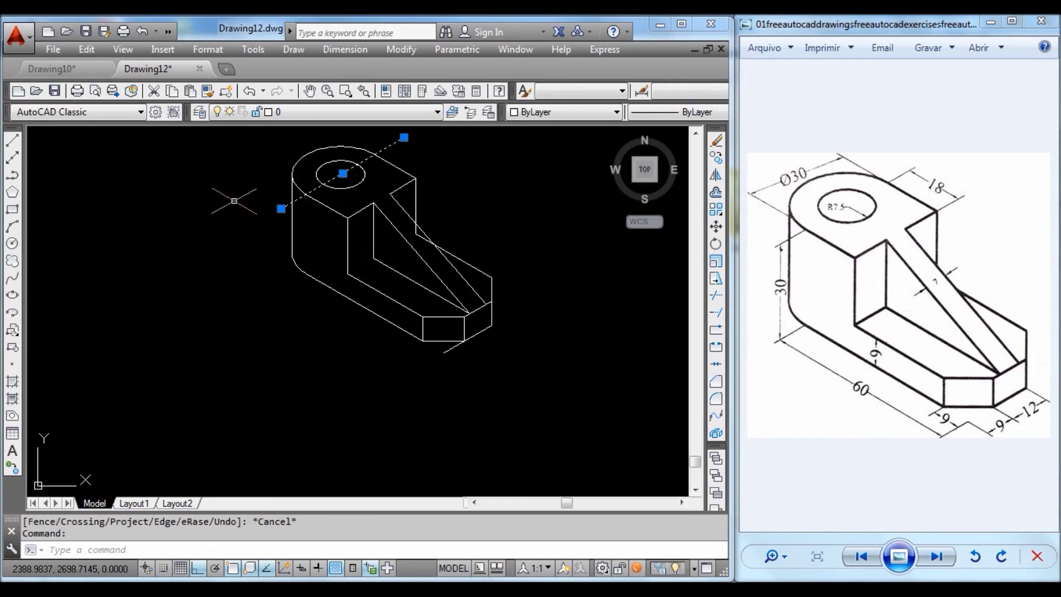
pyautogui.press('Delete')
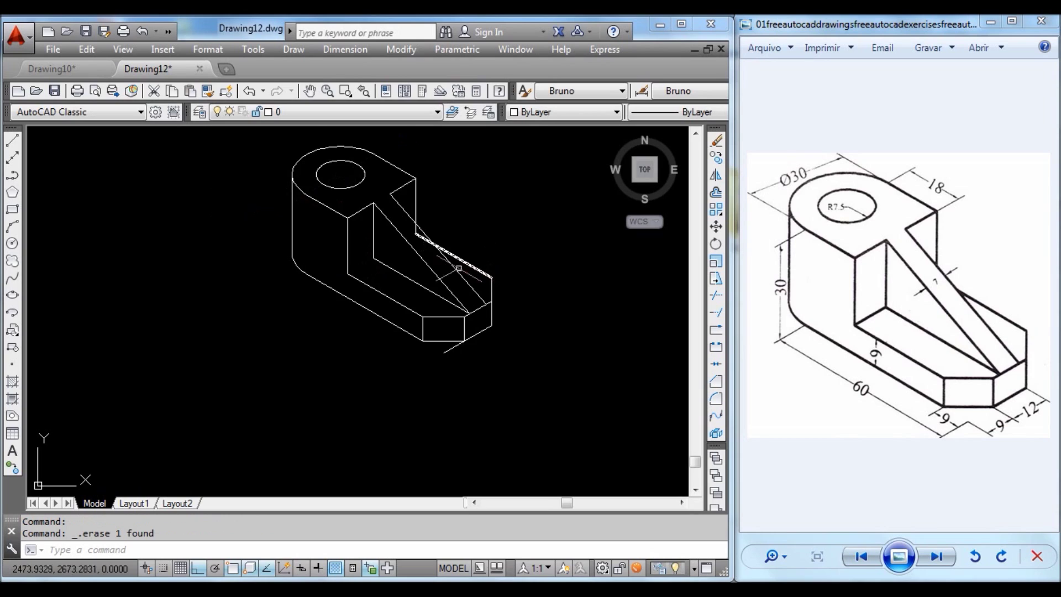
# Trim the parts of the block's rear vertical and the base's rear edge that lie hidden behind the sloping rib.
pyautogui.scroll(2, 436, 266)
pyautogui.moveTo(421, 239); pyautogui.dragTo(427, 287, button='middle')
pyautogui.press('Escape')
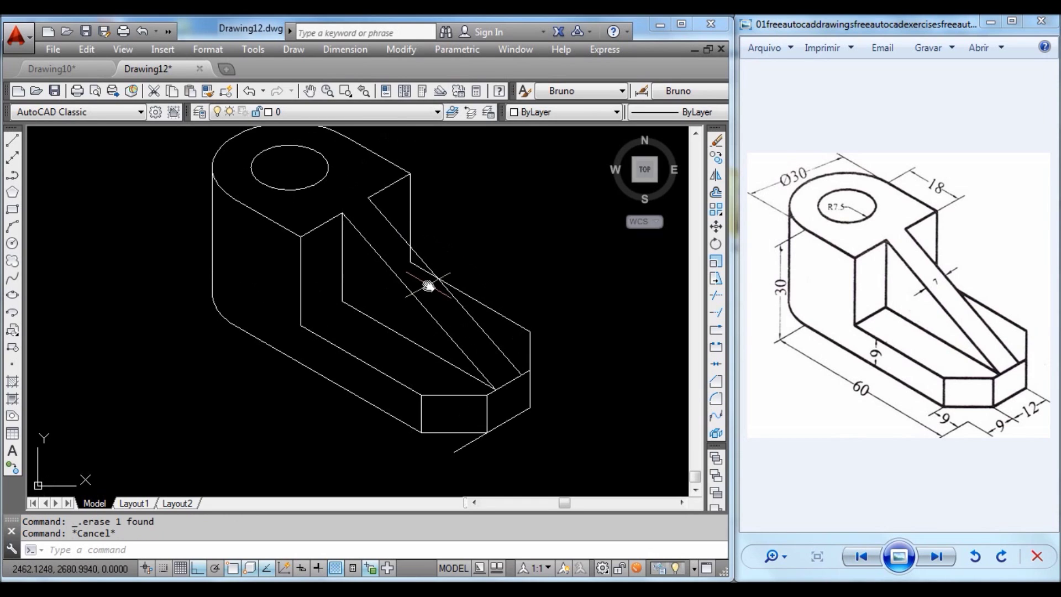
pyautogui.write('tr')
pyautogui.press('Return')
pyautogui.press('Return')
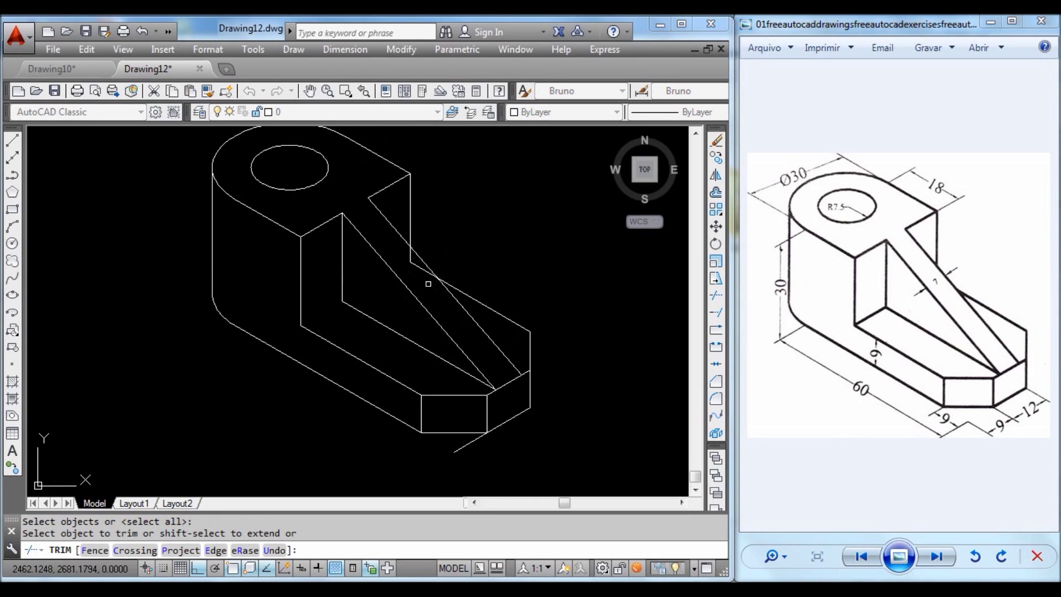
pyautogui.click(417, 265)
pyautogui.click(407, 257)
pyautogui.click(412, 246)
pyautogui.press('Escape')
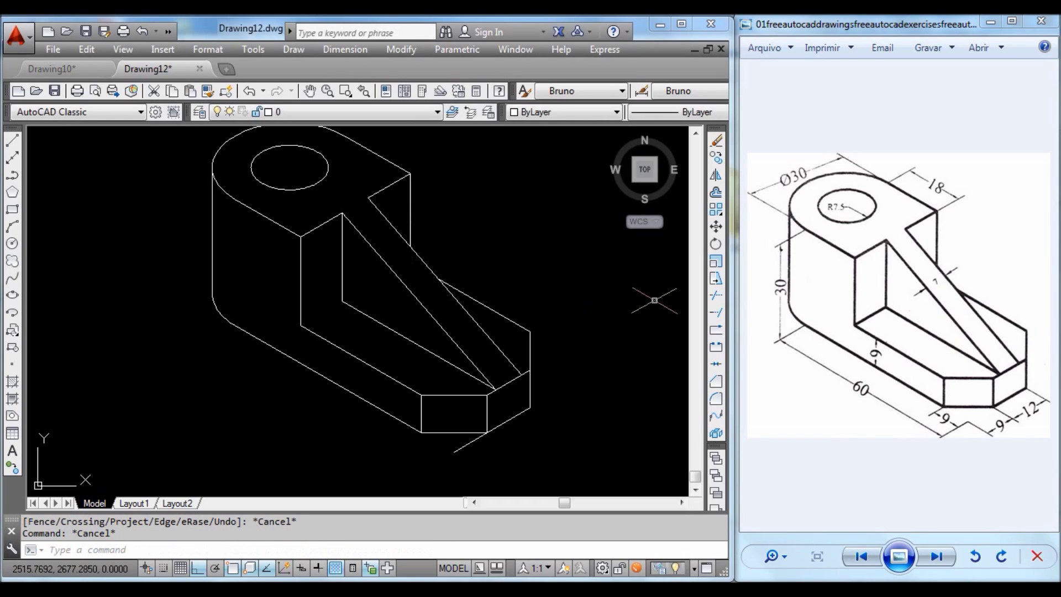
# Place an aligned dimension below the base's long lower edge, from its projected front corner to the start of the rounded end.
pyautogui.scroll(-2, 512, 288)
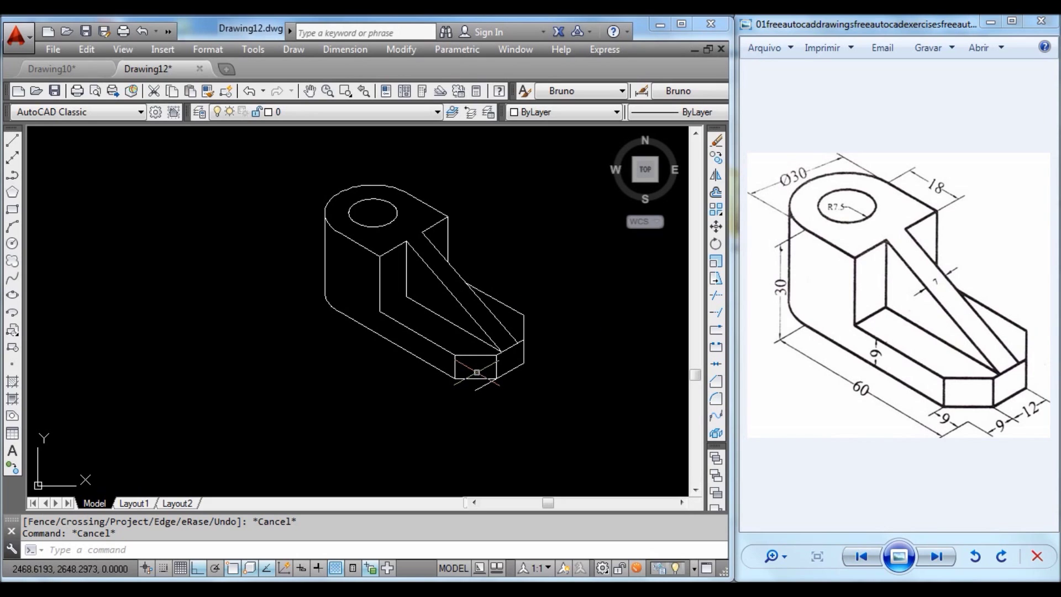
pyautogui.press('Escape')
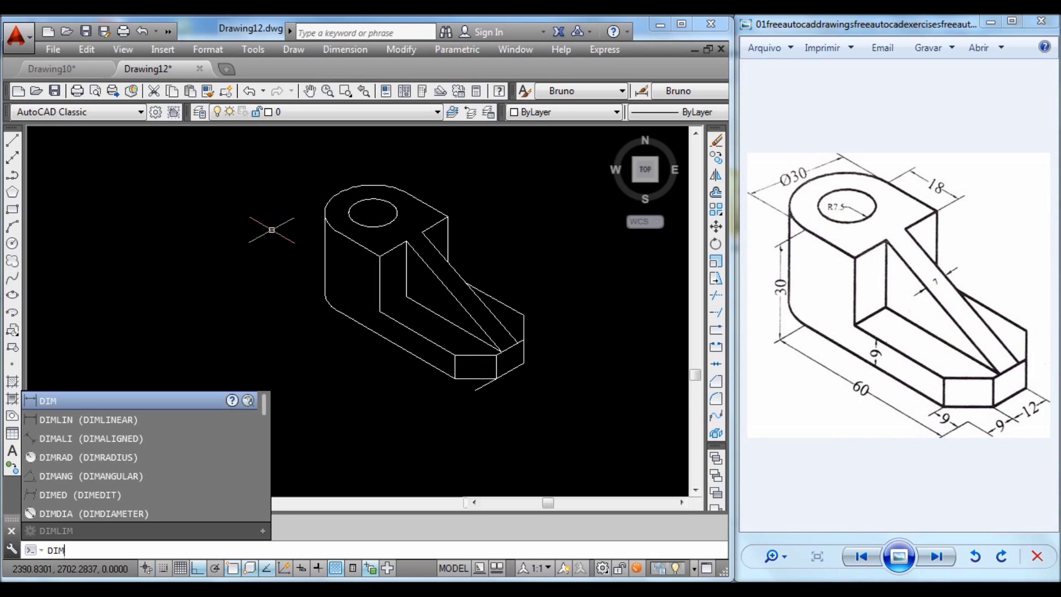
pyautogui.press('Down')
pyautogui.press('Down')
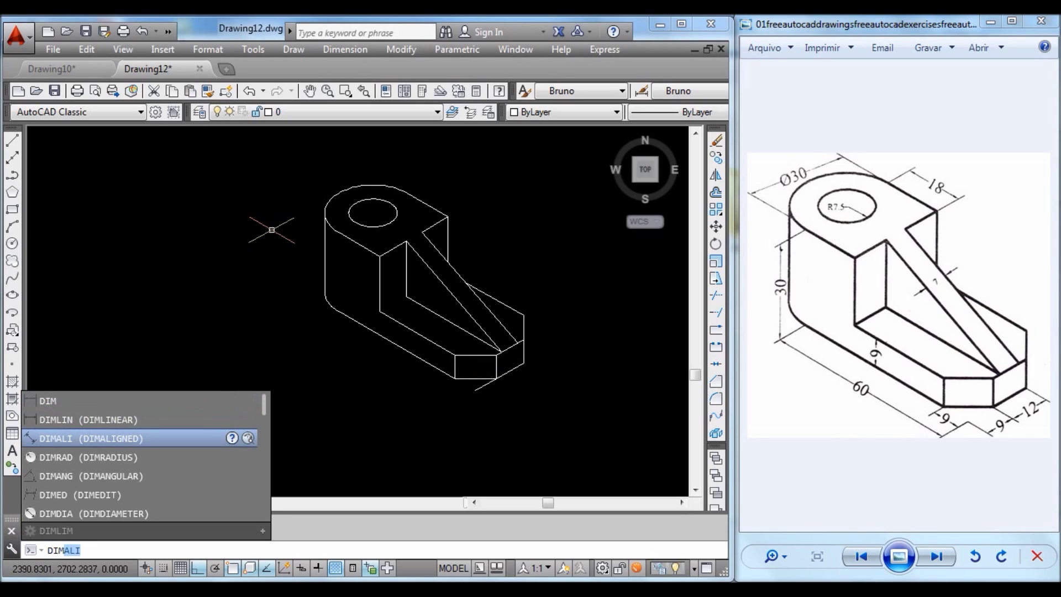
pyautogui.press('Return')
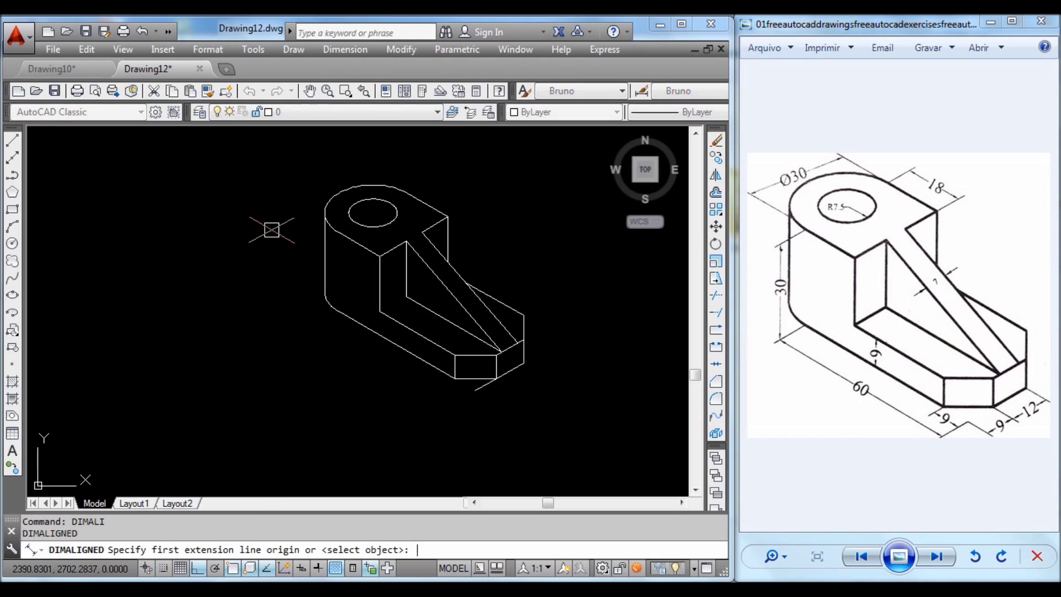
pyautogui.click(475, 389)
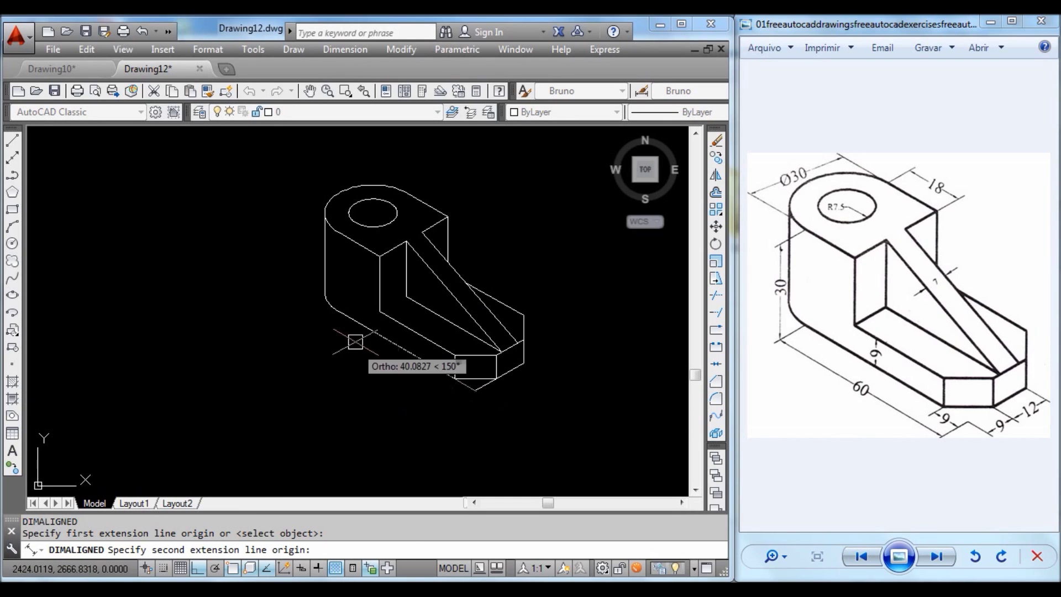
pyautogui.click(337, 312)
pyautogui.click(316, 350)
# Add an aligned dimension from the projected front corner to the chamfer's far lower corner.
pyautogui.press('Return')
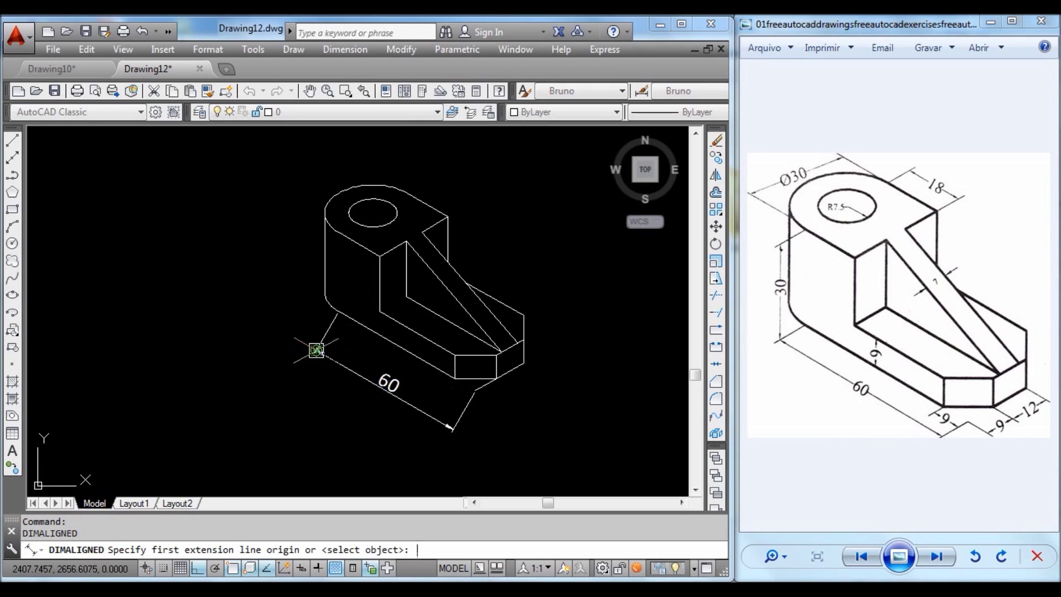
pyautogui.click(475, 390)
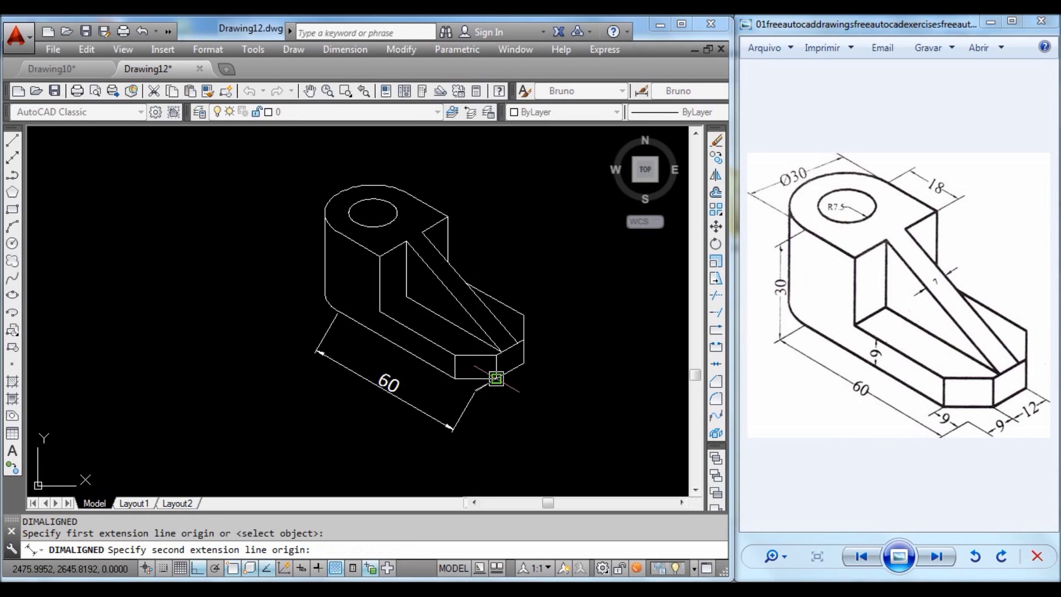
pyautogui.click(496, 378)
pyautogui.click(506, 408)
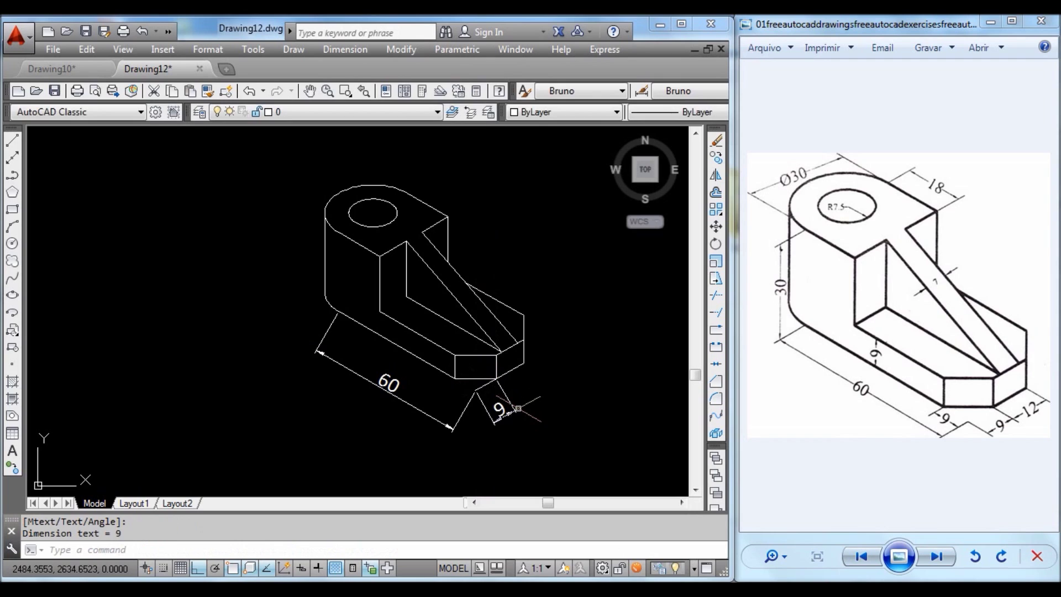
pyautogui.press('Return')
pyautogui.click(454, 378)
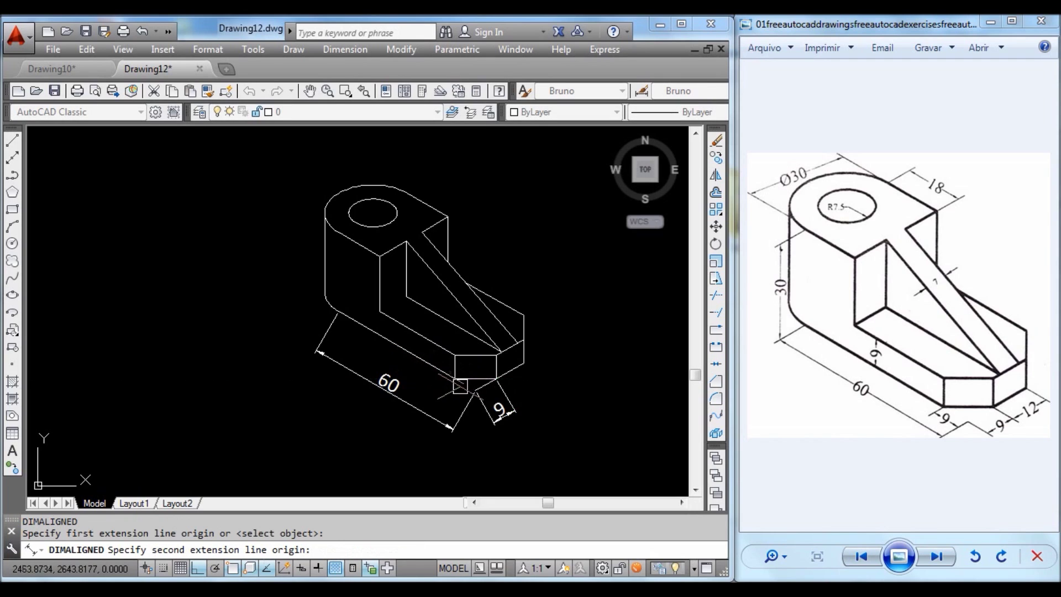
pyautogui.click(474, 392)
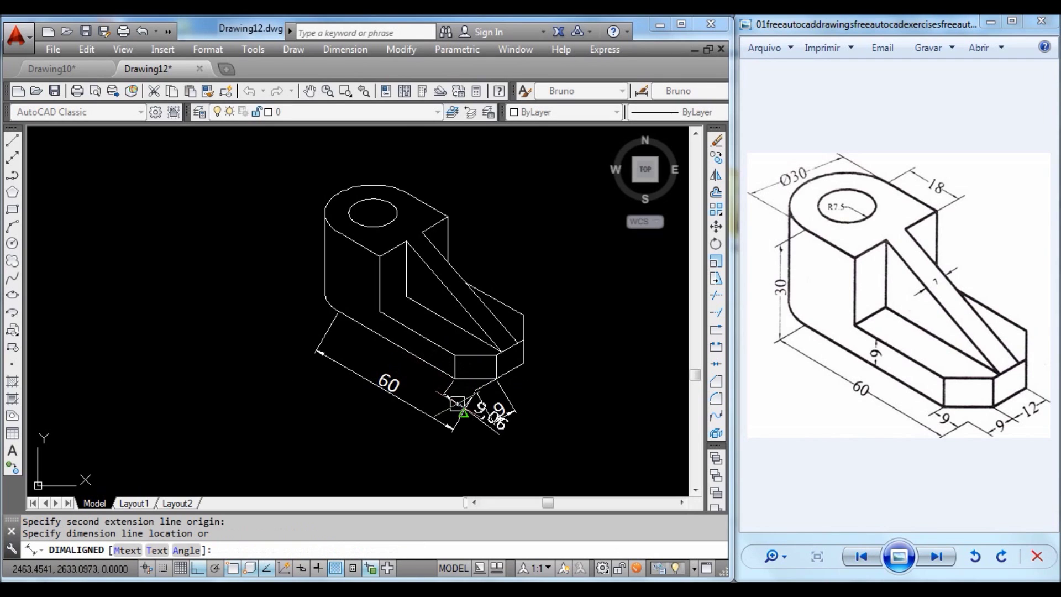
pyautogui.press('Escape')
# Add an aligned dimension from the chamfer's near lower corner to the projected front corner, inside the long base dimension.
pyautogui.scroll(2, 453, 391)
pyautogui.press('Return')
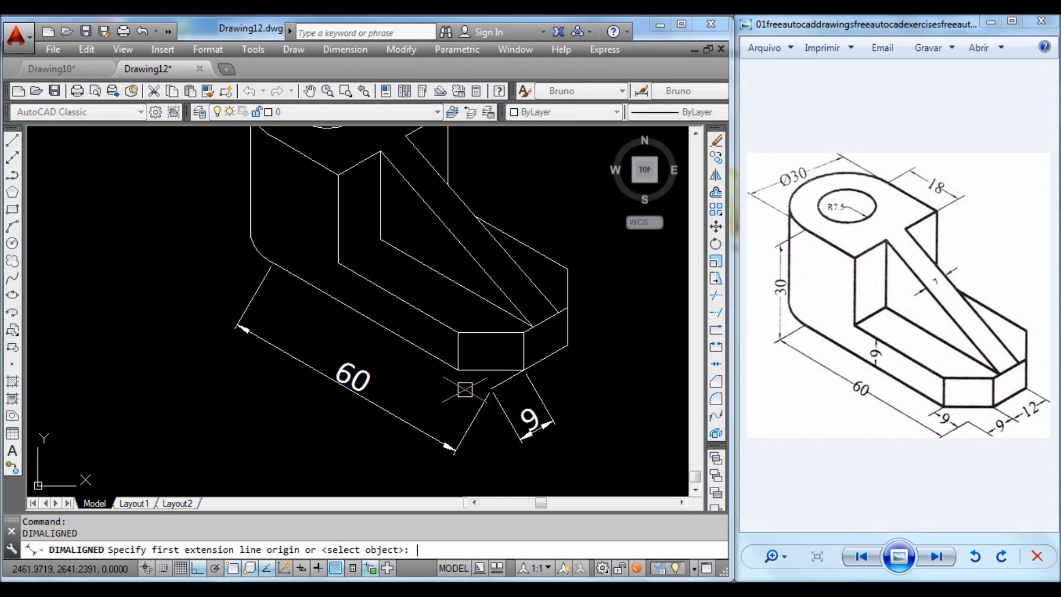
pyautogui.click(458, 368)
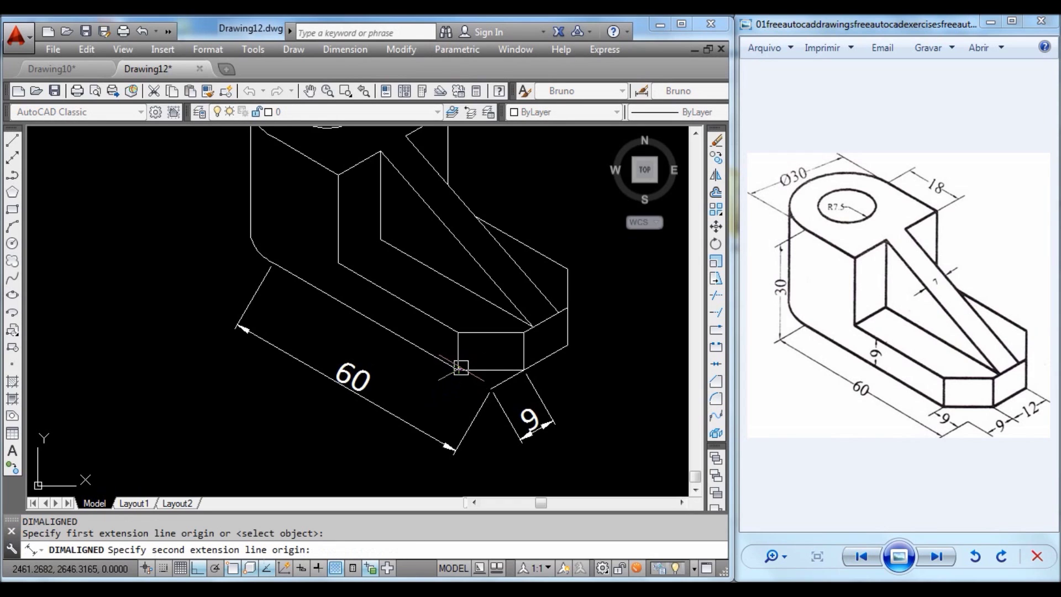
pyautogui.click(490, 389)
pyautogui.click(450, 417)
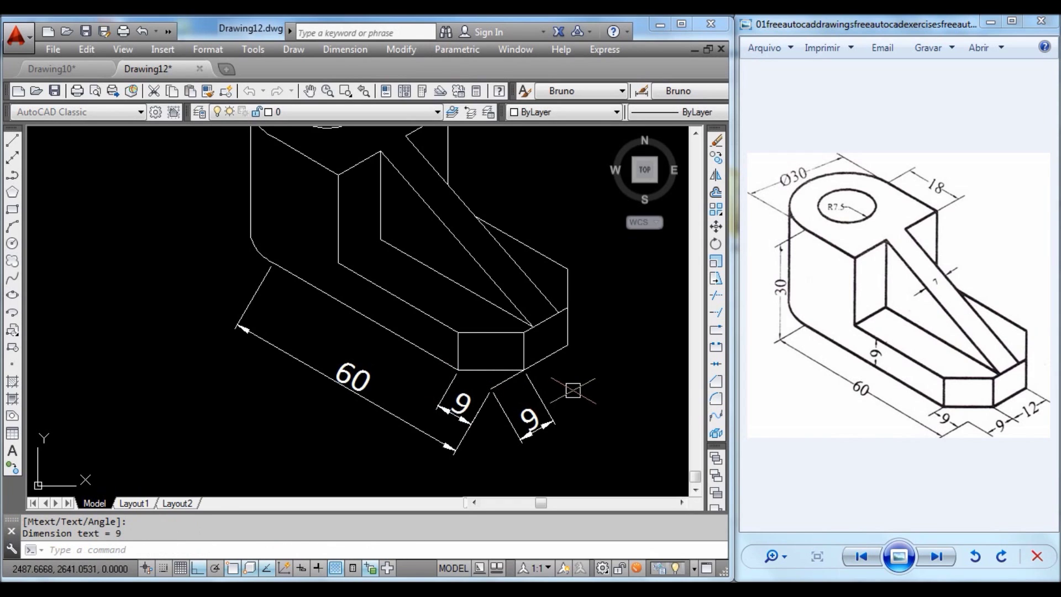
# Dimension the base's short end edge from the chamfer's far lower corner to the outer corner, in line with the neighbouring dimension.
pyautogui.press('Return')
pyautogui.click(523, 370)
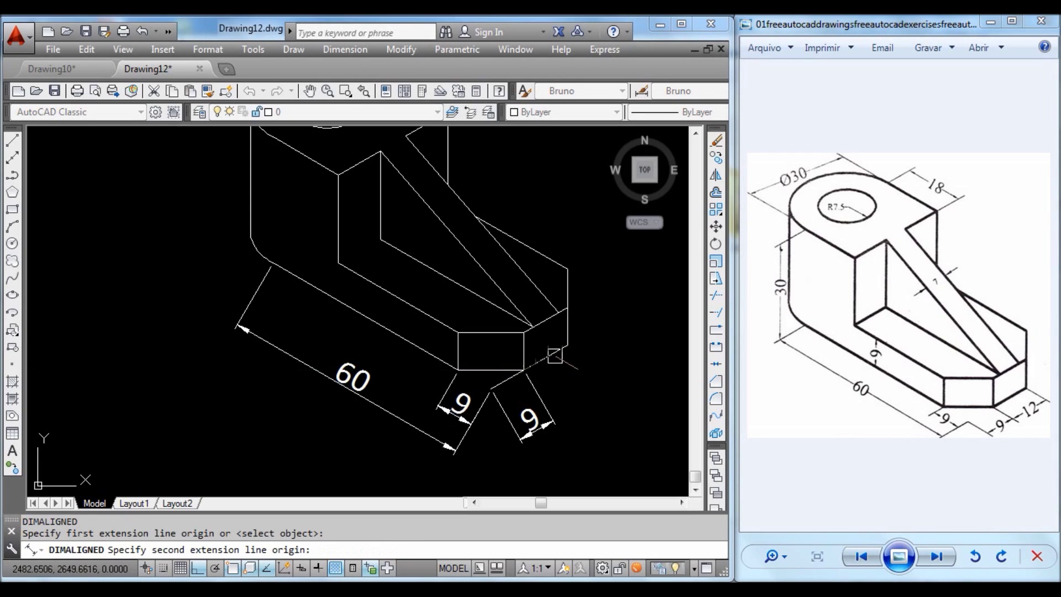
pyautogui.click(567, 346)
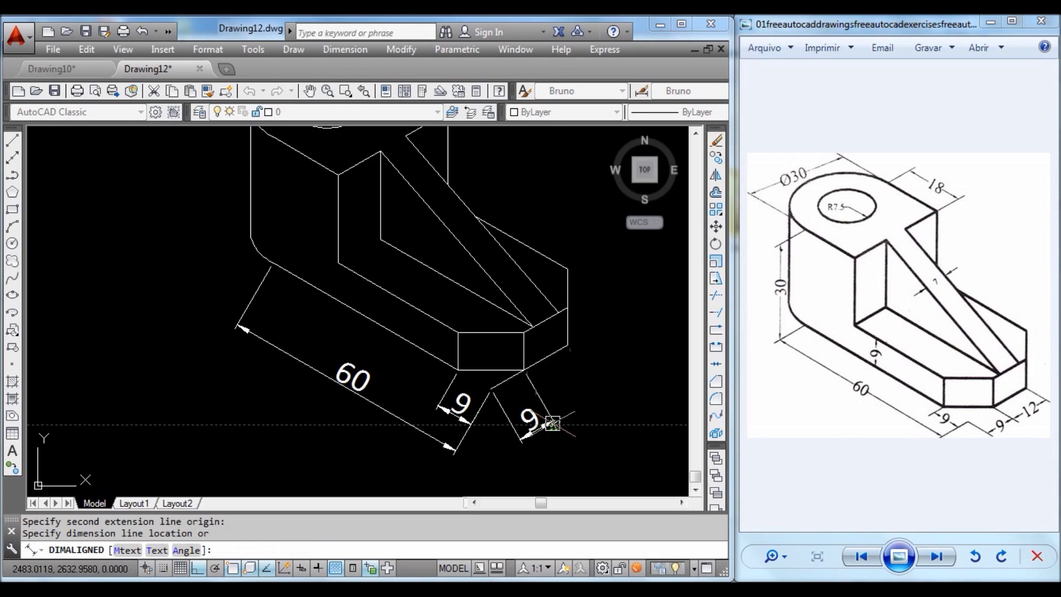
pyautogui.click(552, 422)
# Add an aligned dimension across the width of the sloping rib at its upper end, placed over the rib.
pyautogui.press('Return')
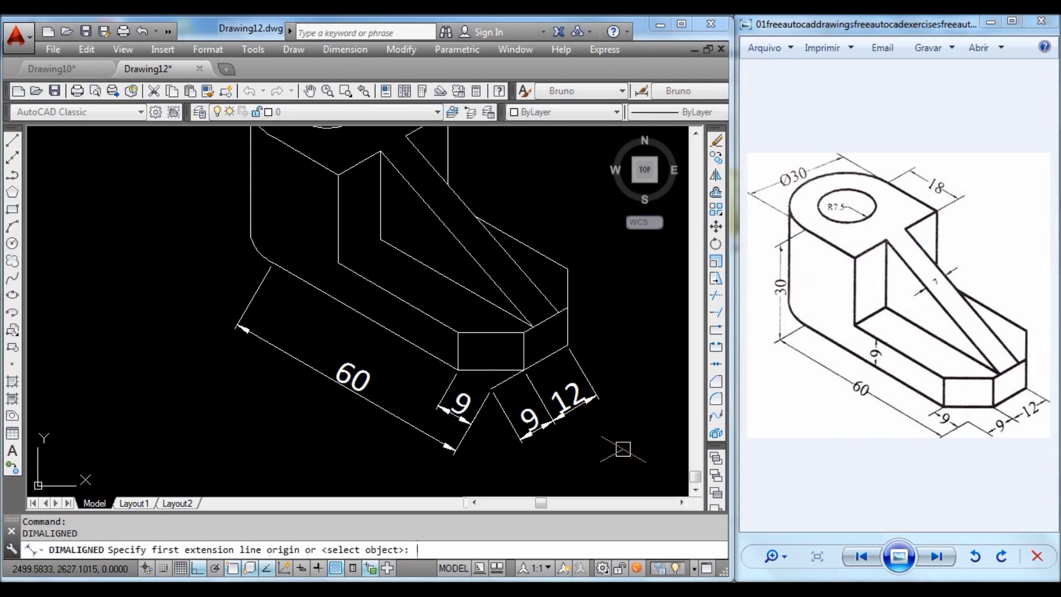
pyautogui.click(381, 150)
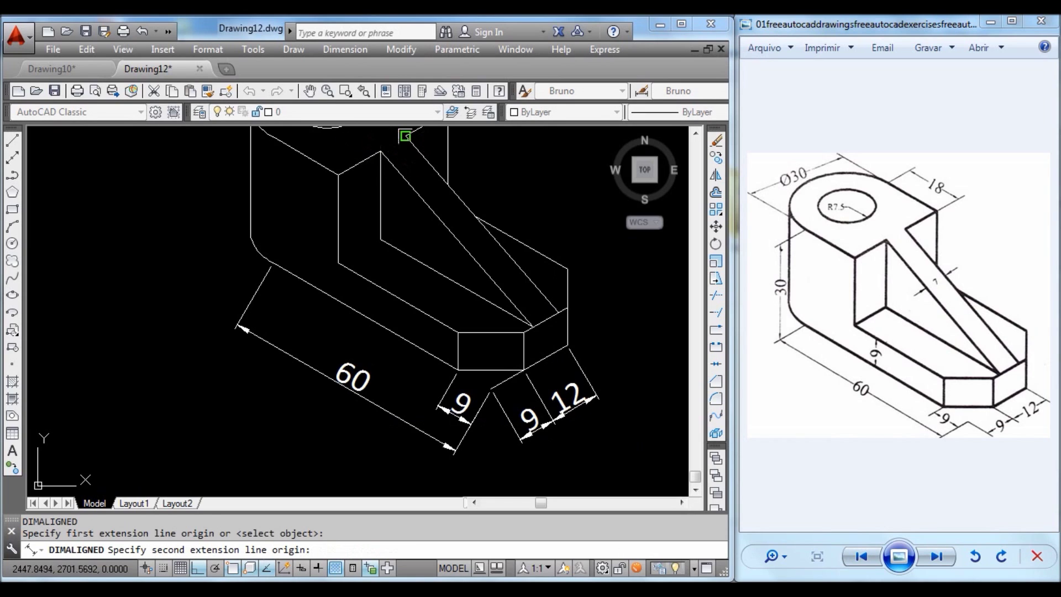
pyautogui.click(407, 136)
pyautogui.click(436, 190)
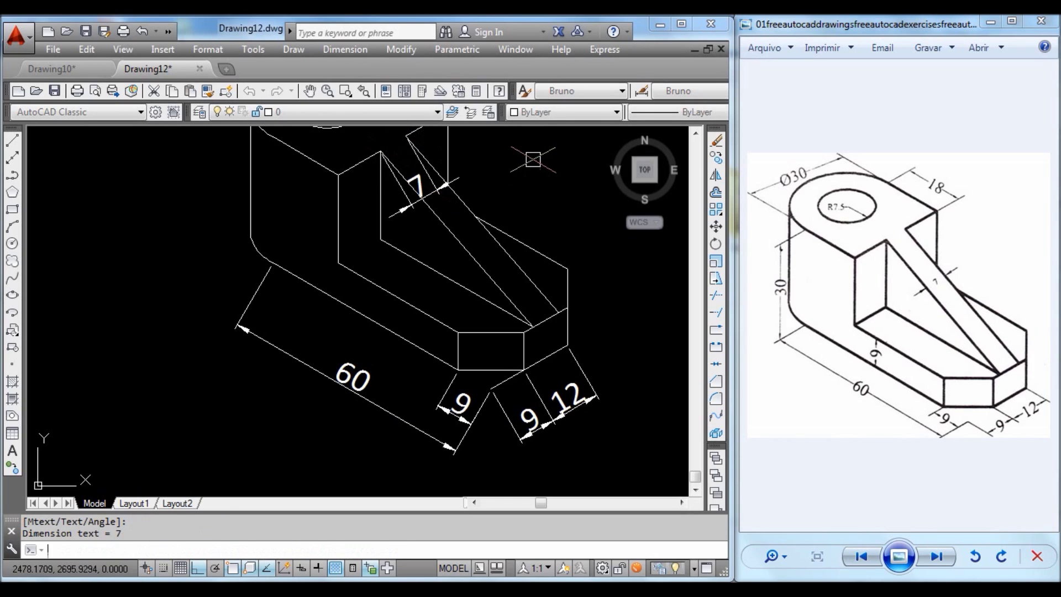
# Add an aligned vertical dimension for the block's full height where the rounded end begins, placed outside the rounded side.
pyautogui.press('Return')
pyautogui.moveTo(419, 277); pyautogui.dragTo(420, 321, button='middle')
pyautogui.scroll(2, 527, 232)
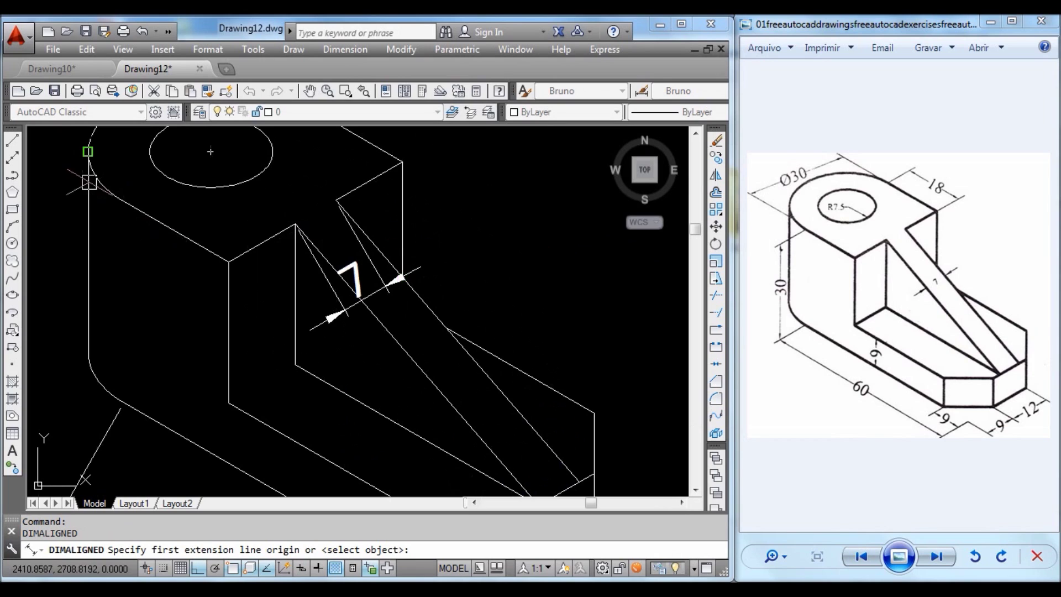
pyautogui.click(124, 201)
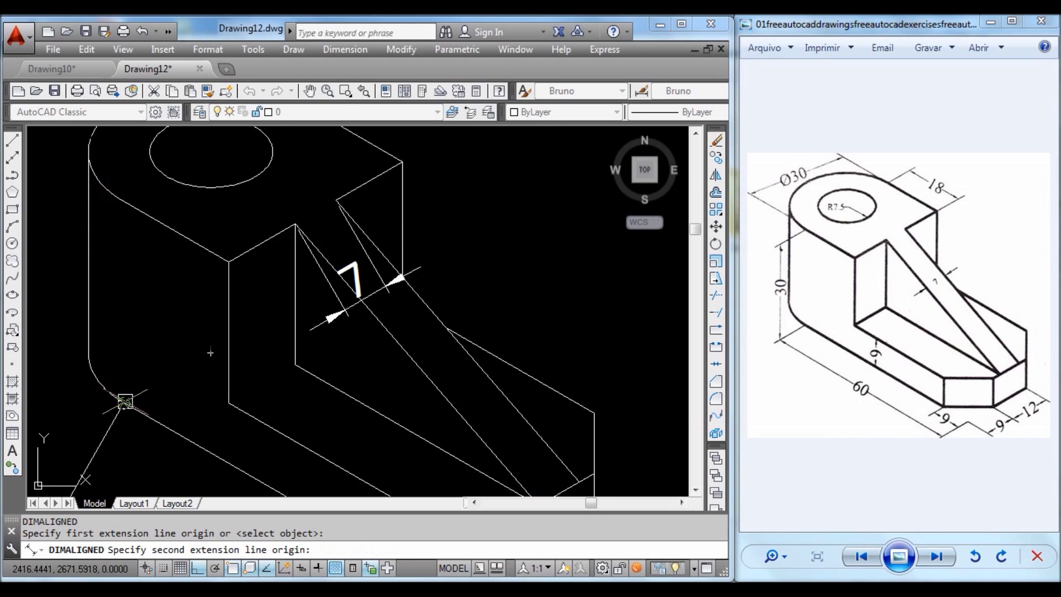
pyautogui.click(119, 402)
pyautogui.click(61, 331)
pyautogui.scroll(-3, 293, 265)
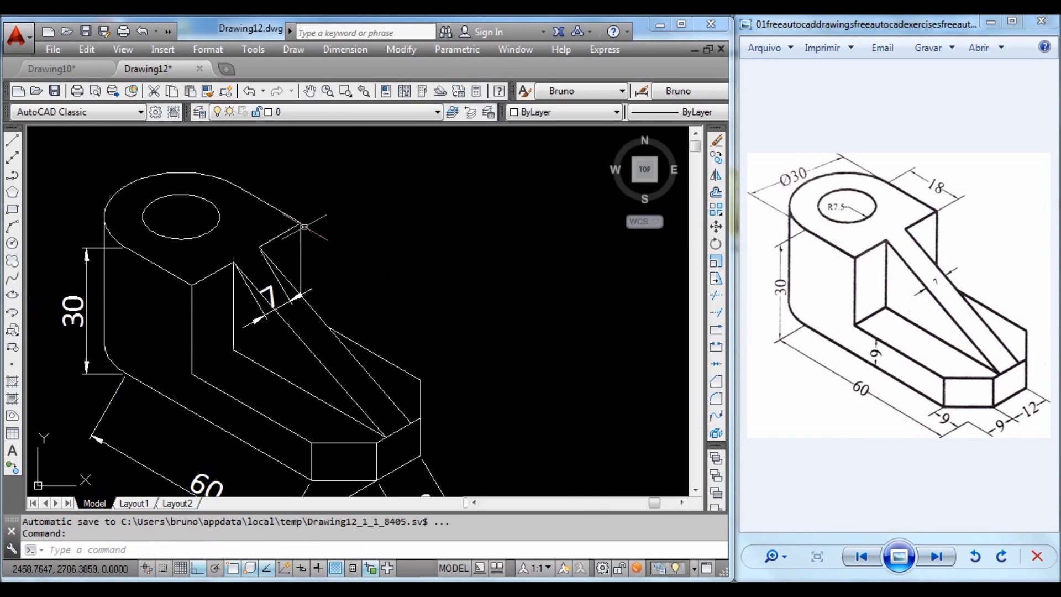
# Dimension the block's straight rear top edge from the end of the rounding to the rear corner, placed behind the block.
pyautogui.press('Return')
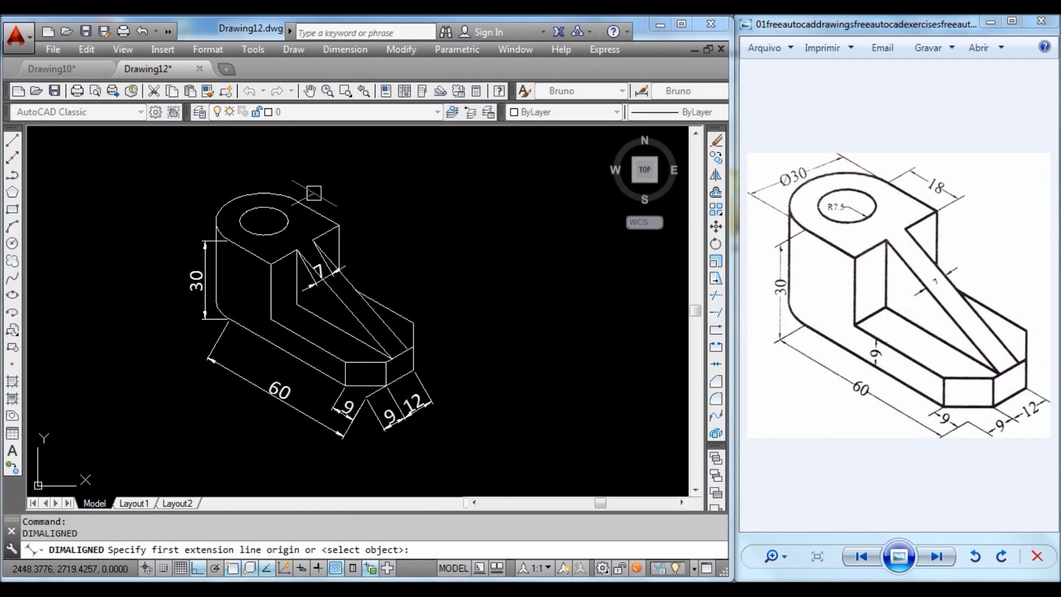
pyautogui.click(297, 200)
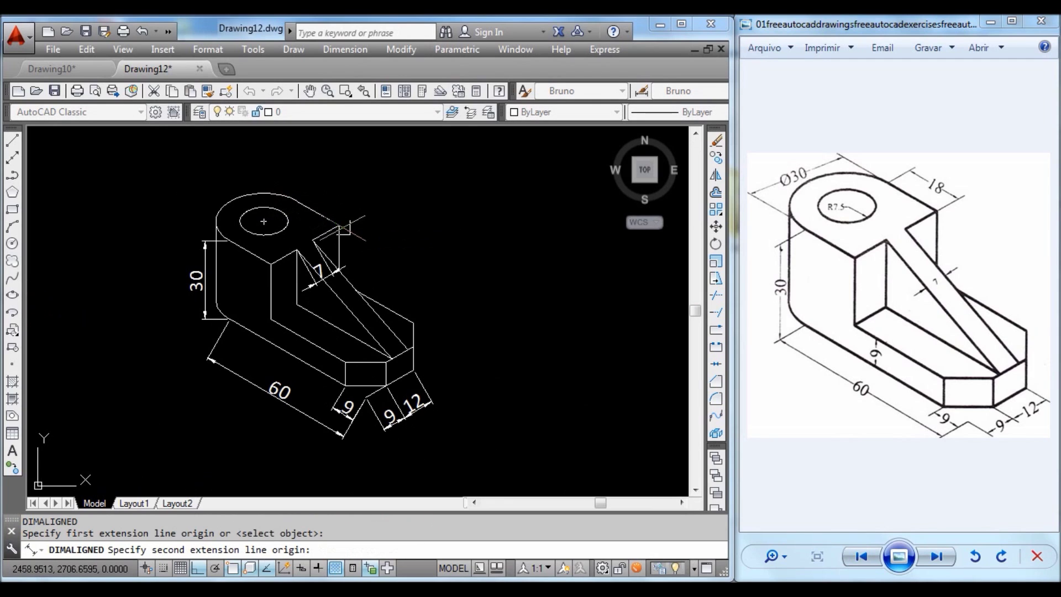
pyautogui.click(338, 224)
pyautogui.click(370, 195)
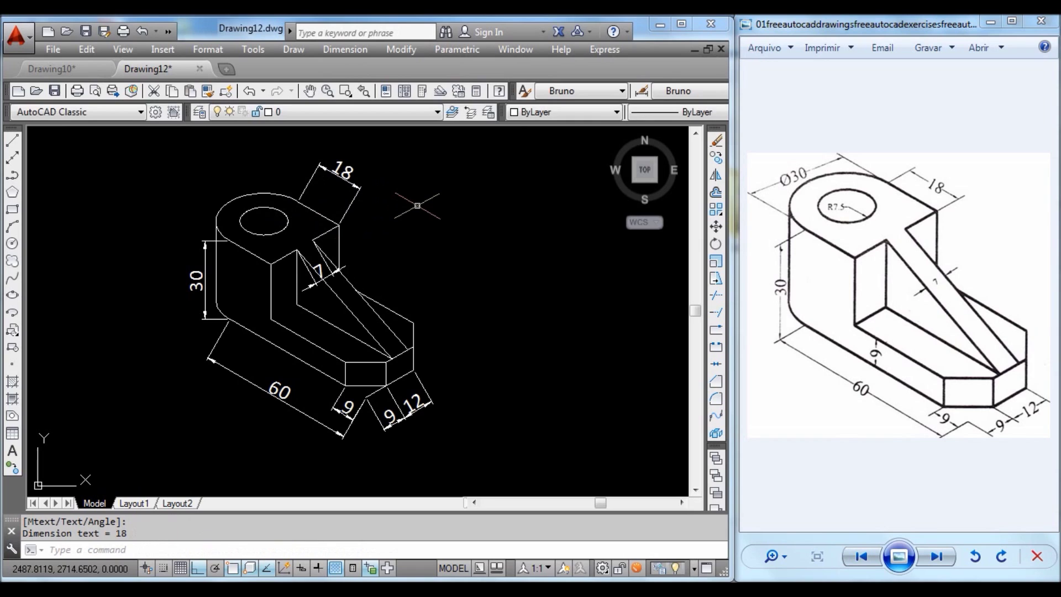
# Add an aligned dimension across the rounded end between its two tangent points on the top face, placed beyond the curve.
pyautogui.press('Return')
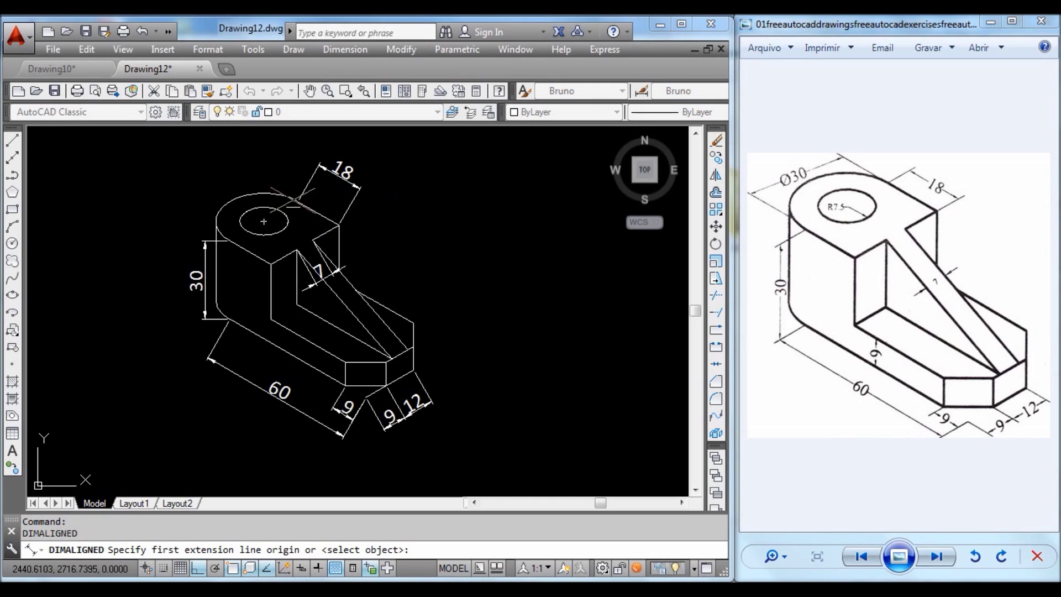
pyautogui.click(298, 201)
pyautogui.click(216, 220)
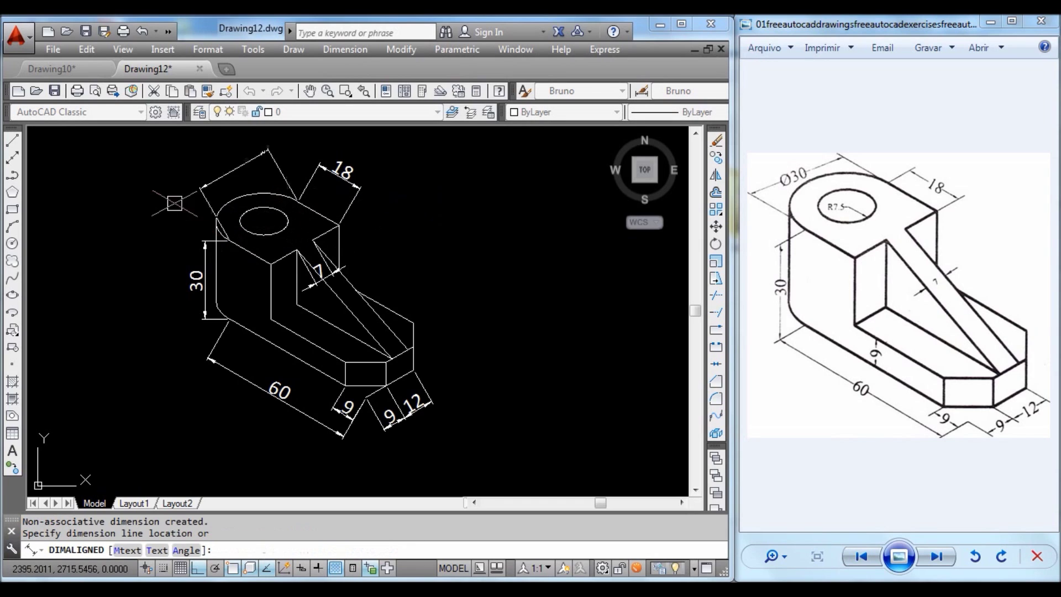
pyautogui.click(160, 190)
pyautogui.press('Escape')
# Move all the placed dimensions to the Cotas layer and clear the selection.
pyautogui.click(461, 197)
pyautogui.click(292, 134)
pyautogui.click(193, 321)
pyautogui.click(366, 439)
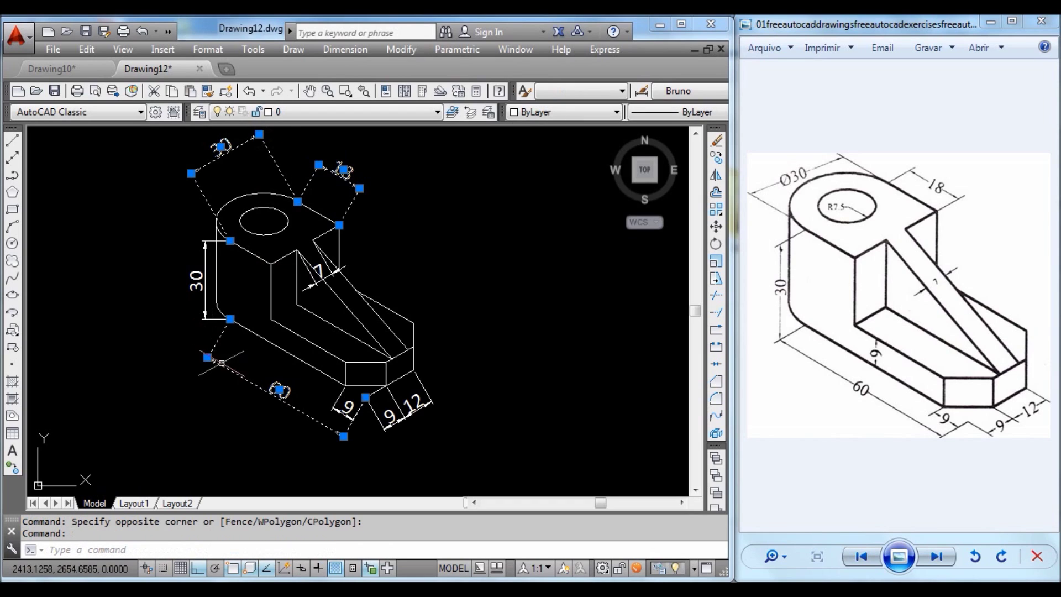
pyautogui.click(201, 317)
pyautogui.click(307, 296)
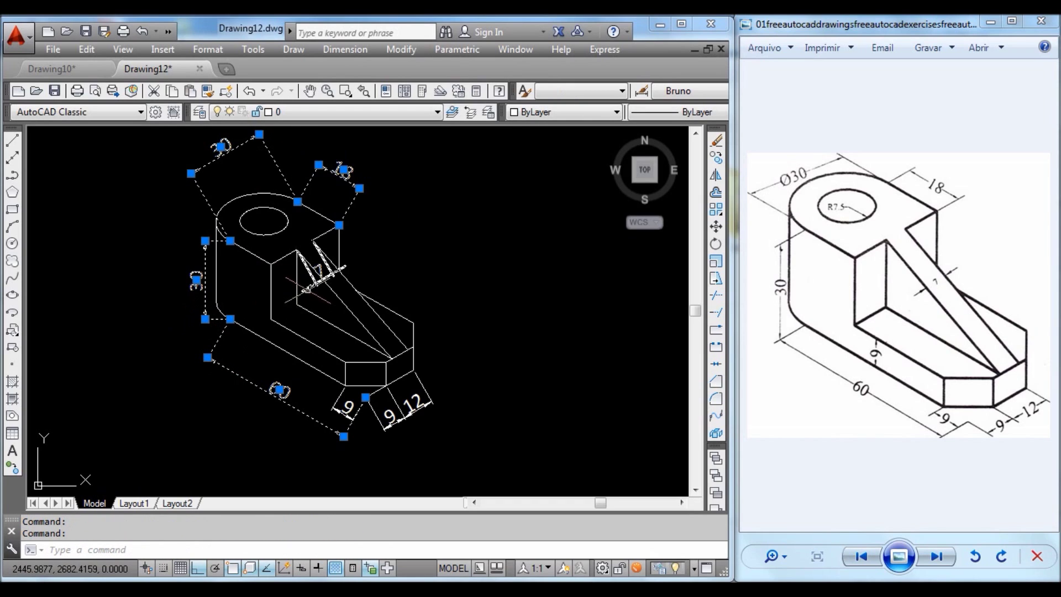
pyautogui.click(461, 456)
pyautogui.click(342, 399)
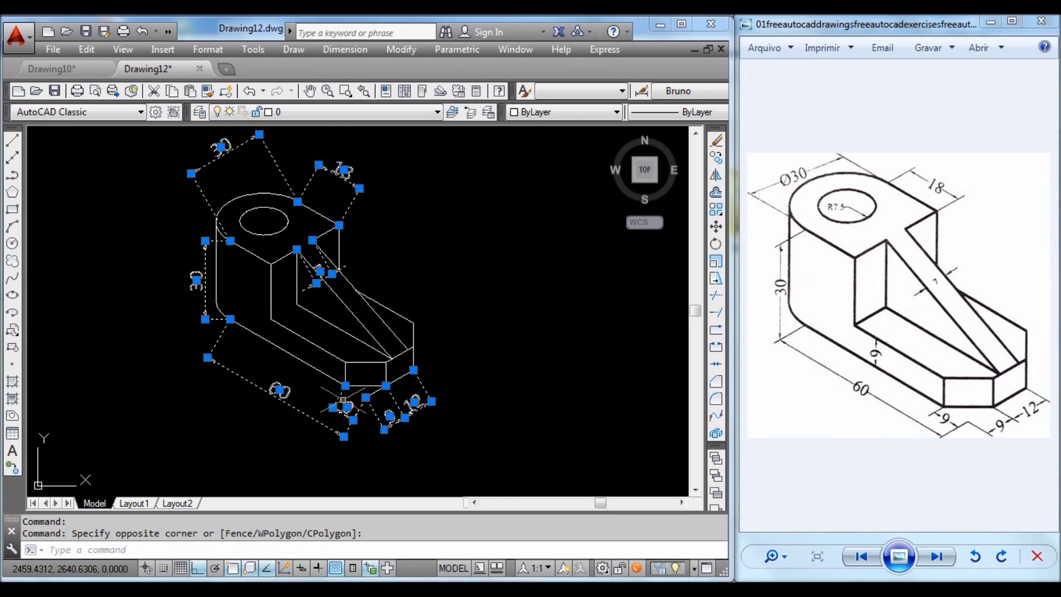
pyautogui.click(331, 113)
pyautogui.click(313, 167)
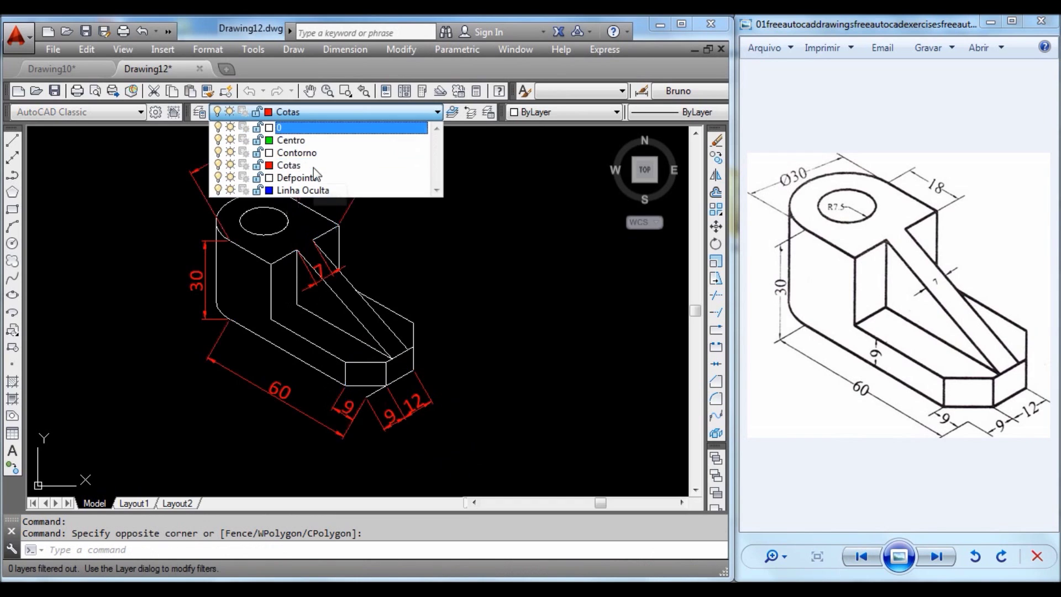
pyautogui.press('Escape')
pyautogui.press('Escape')
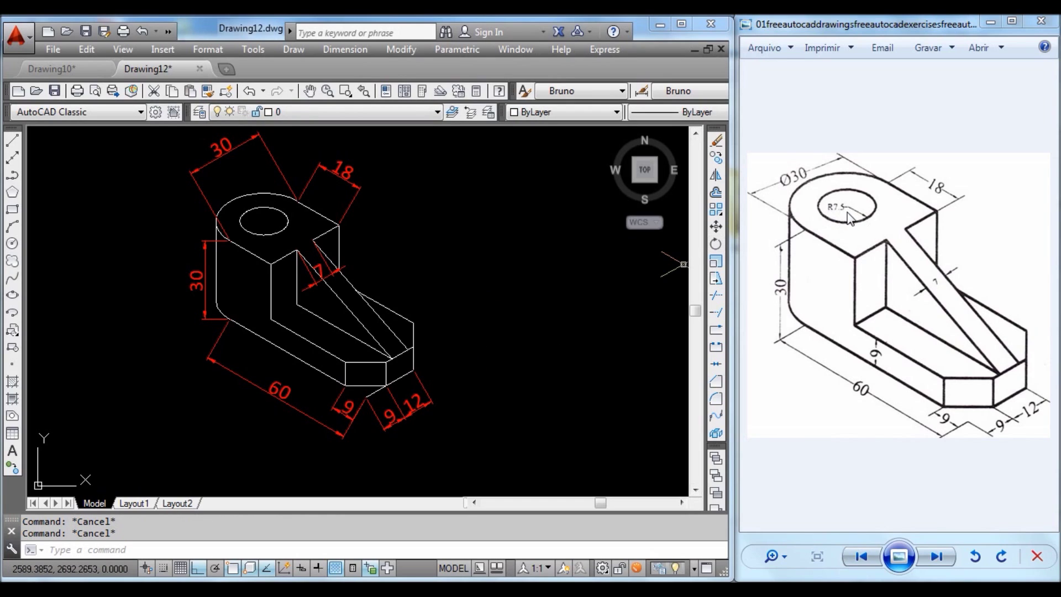
# Add a multileader from the hole's edge to outside the rounded side with Ortho off, text height 5 and the text R7.5.
pyautogui.click(344, 50)
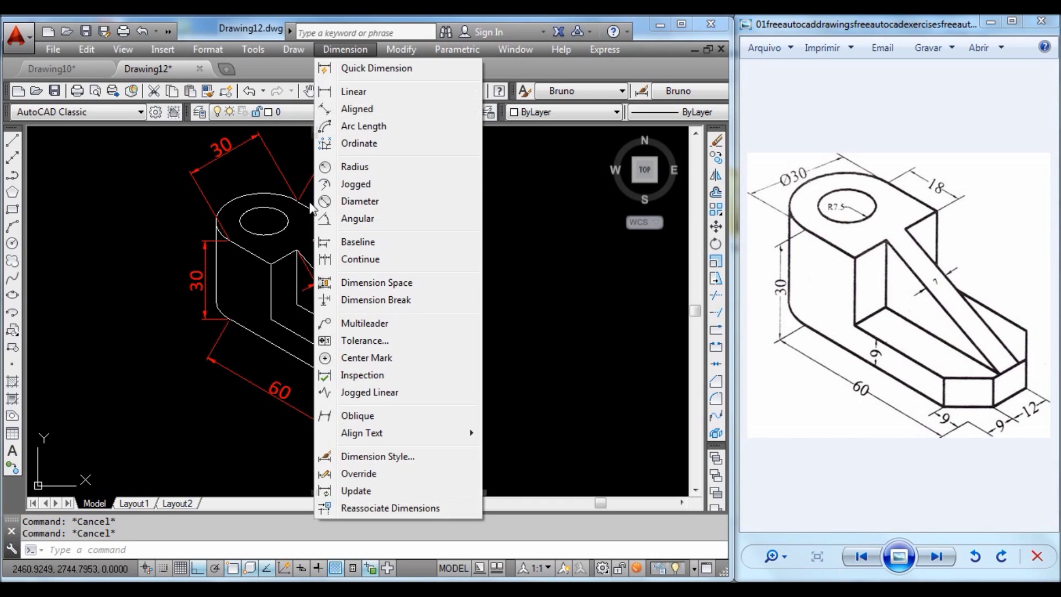
pyautogui.click(383, 327)
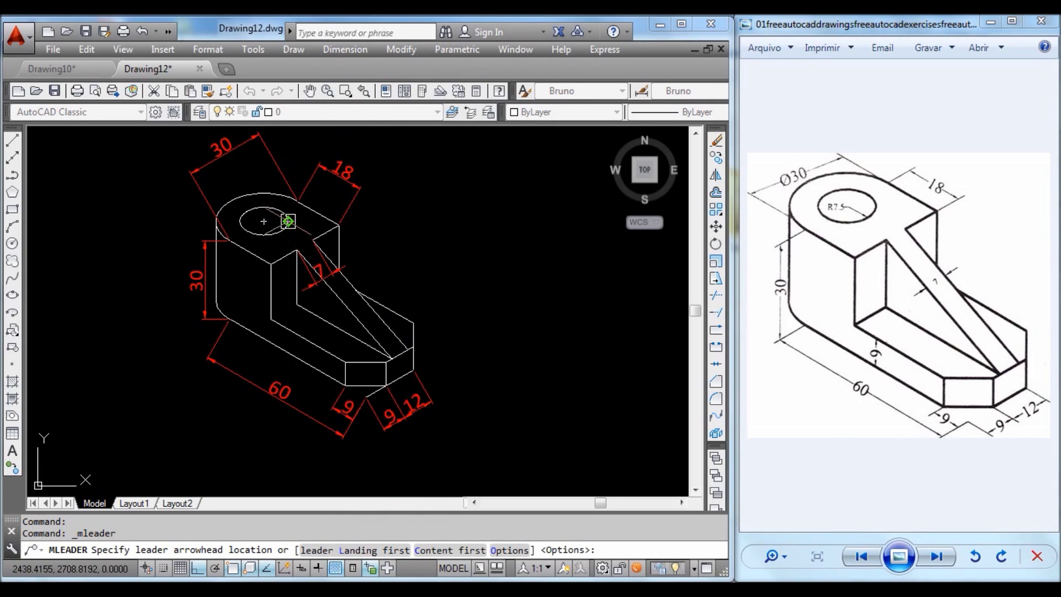
pyautogui.click(288, 221)
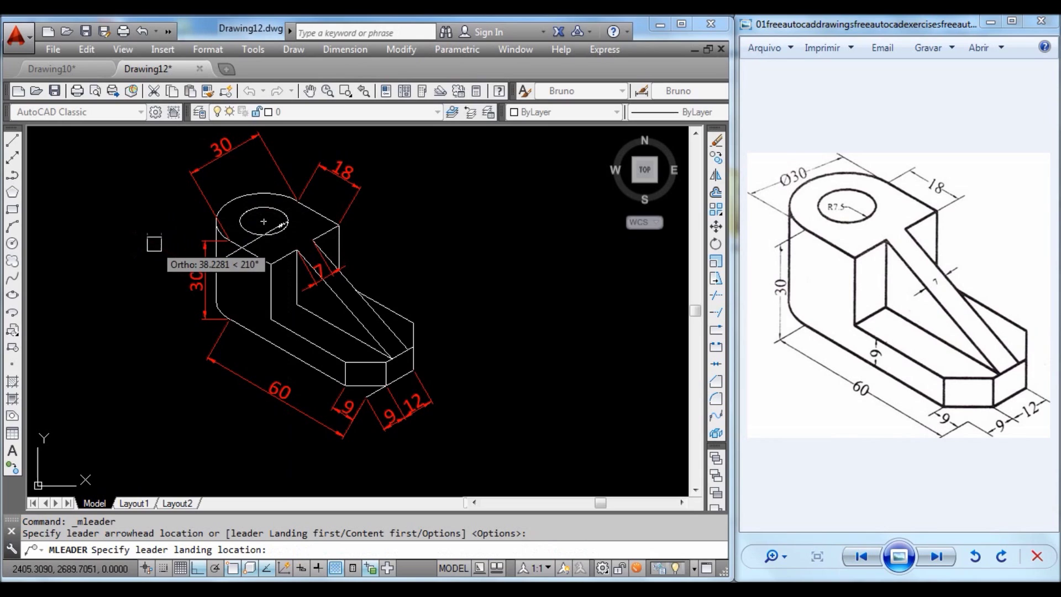
pyautogui.press('F8')
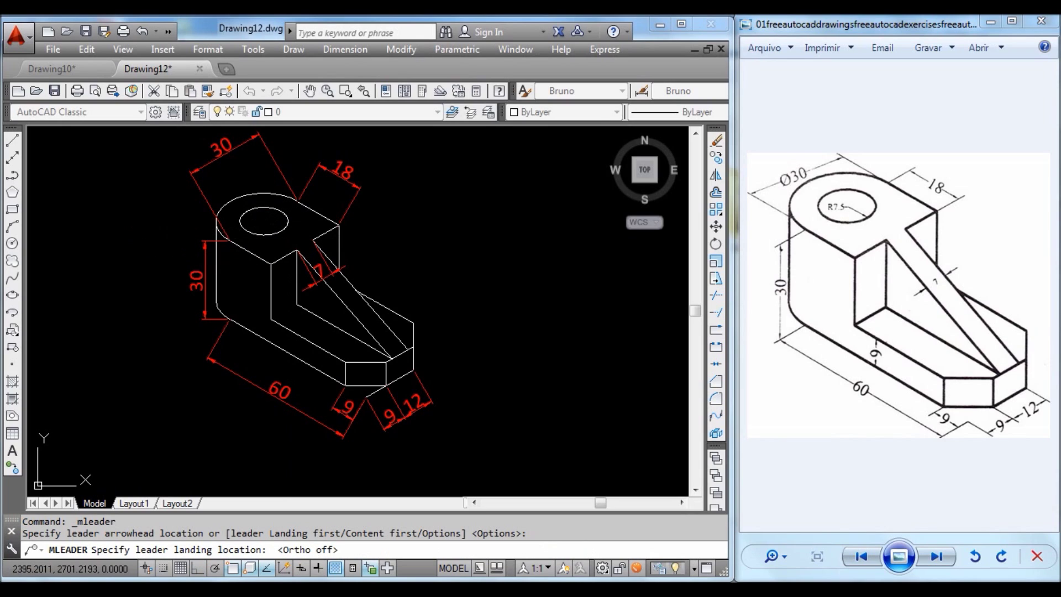
pyautogui.click(154, 241)
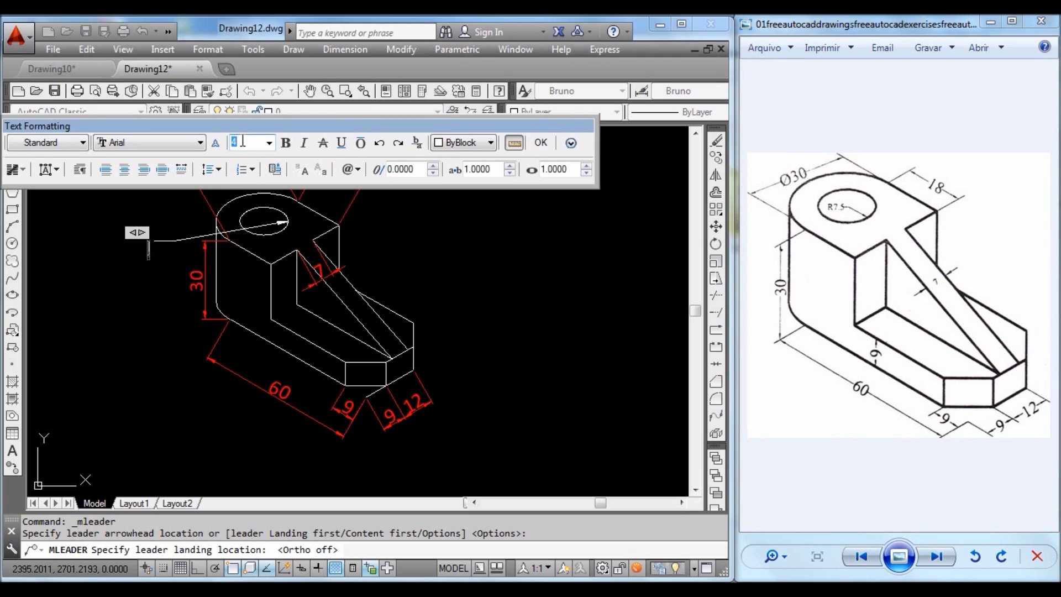
pyautogui.press('Return')
pyautogui.write('R7.5')
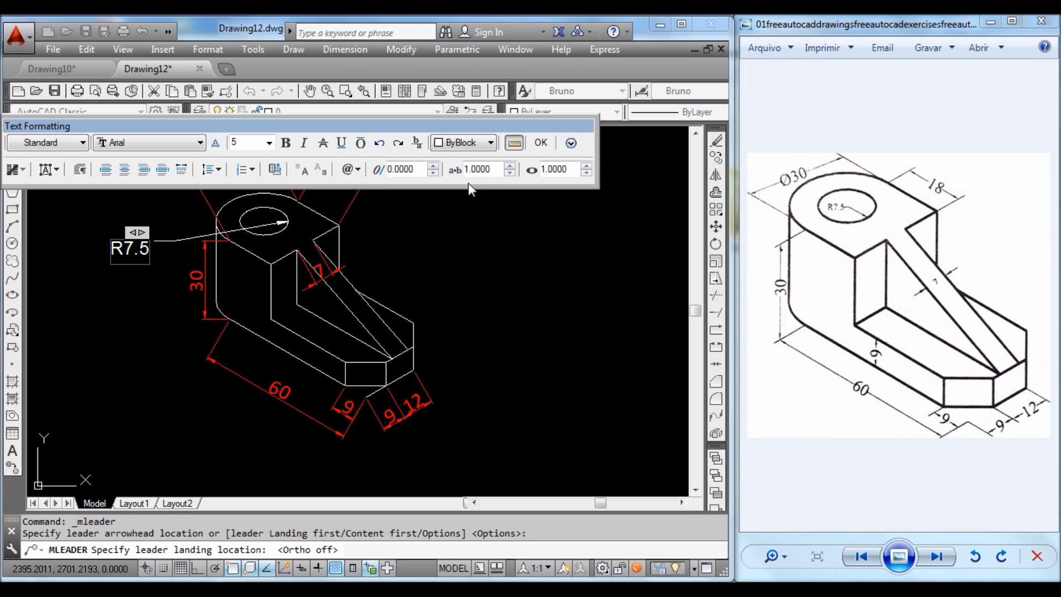
pyautogui.click(545, 144)
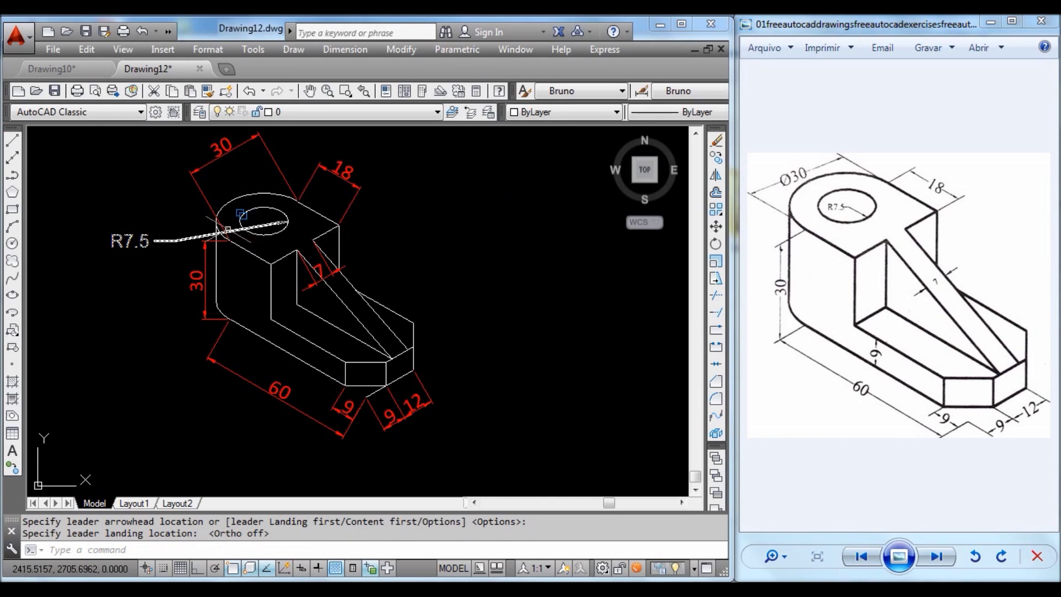
# Move the R7.5 leader to the Cotas layer and clear the selection.
pyautogui.click(178, 240)
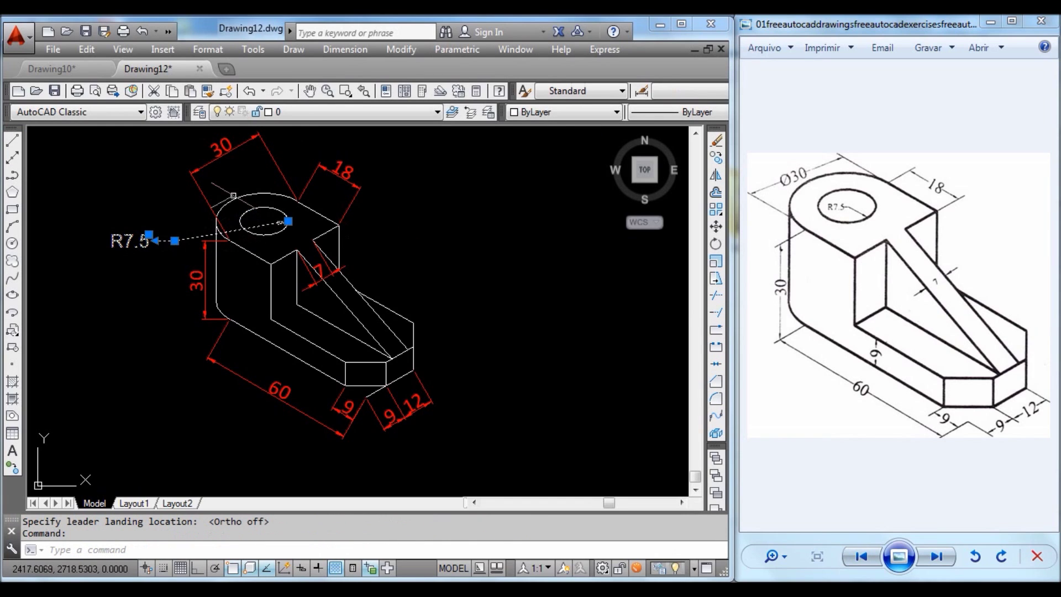
pyautogui.click(318, 112)
pyautogui.click(308, 165)
pyautogui.press('Escape')
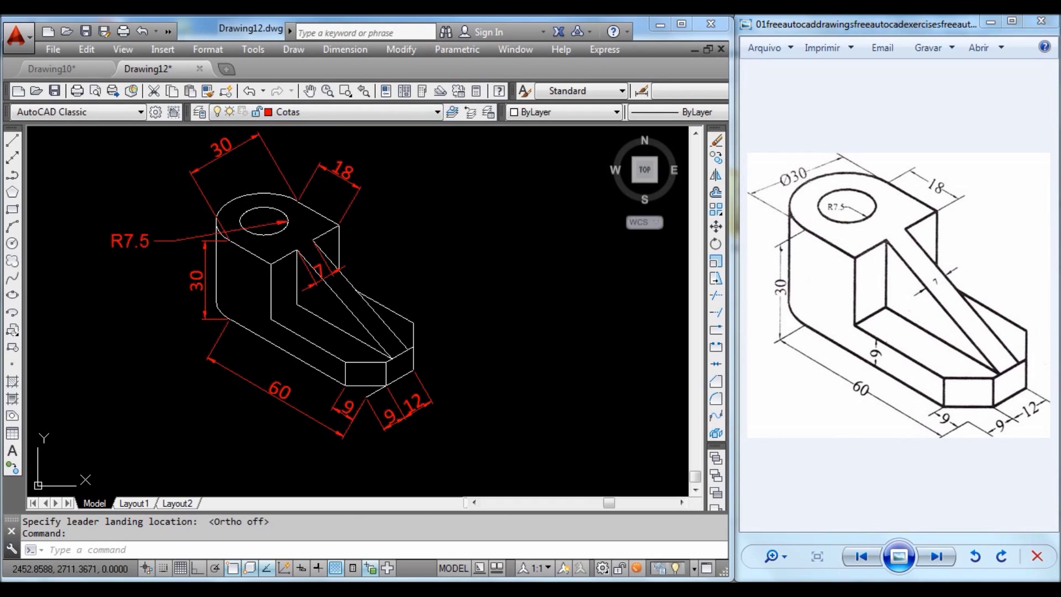
pyautogui.press('Escape')
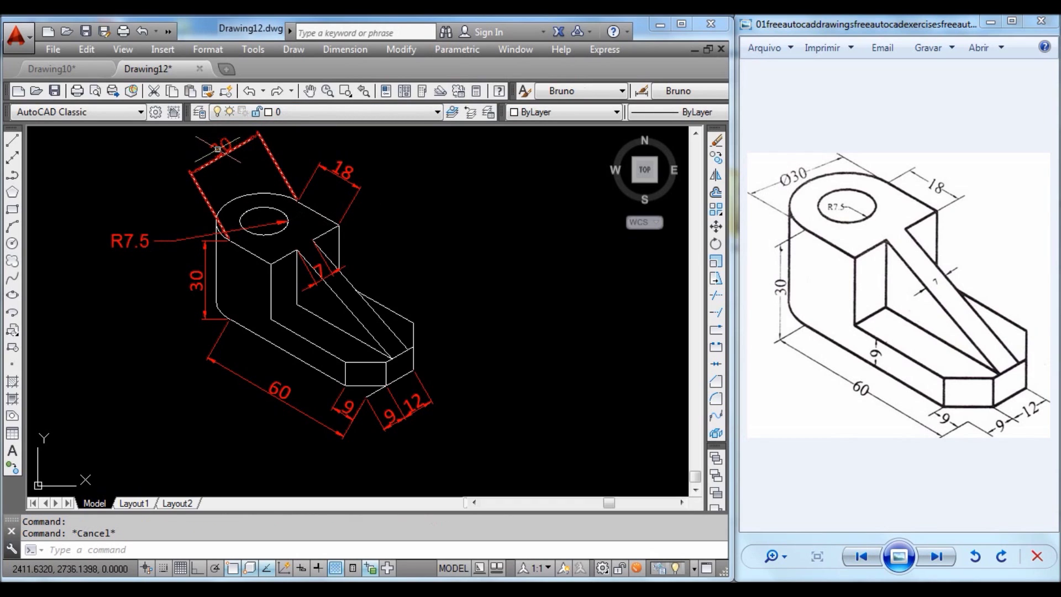
# Change the text of the dimension across the rounded end to Ø30 using the diameter symbol.
pyautogui.doubleClick(217, 148)
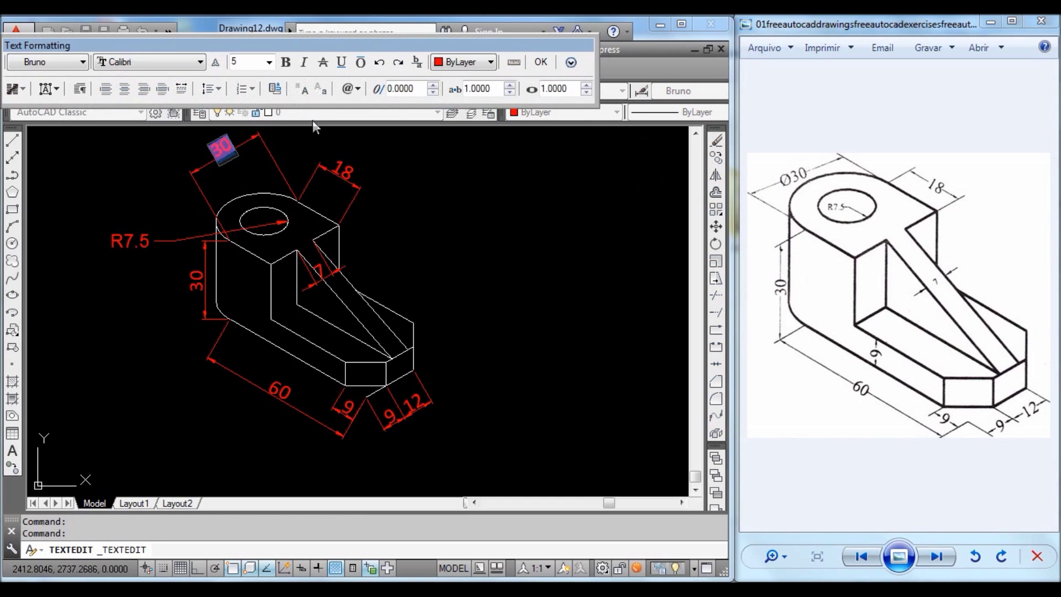
pyautogui.click(355, 92)
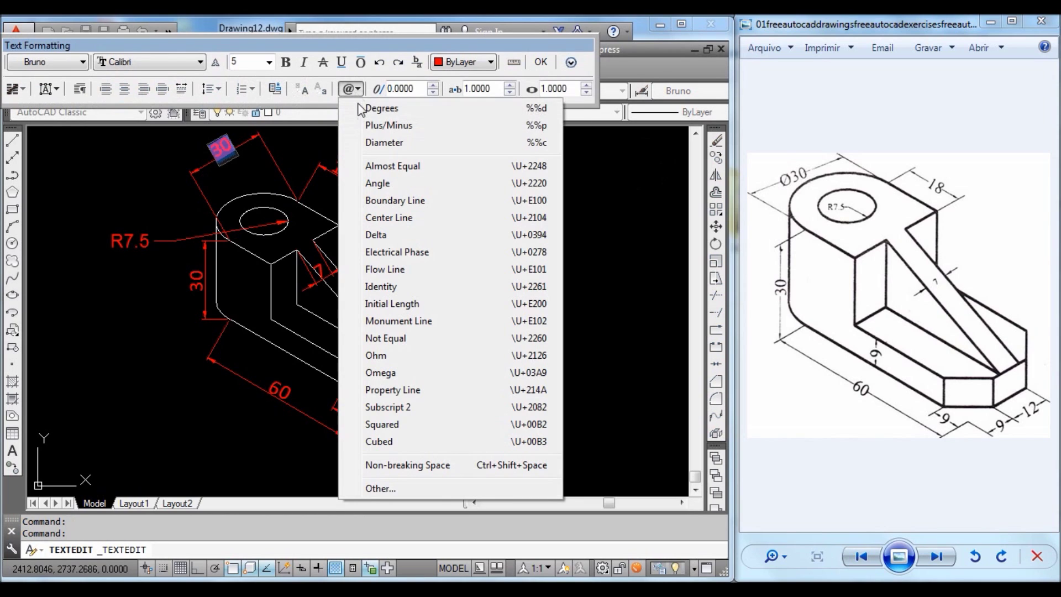
pyautogui.click(384, 141)
pyautogui.write('30')
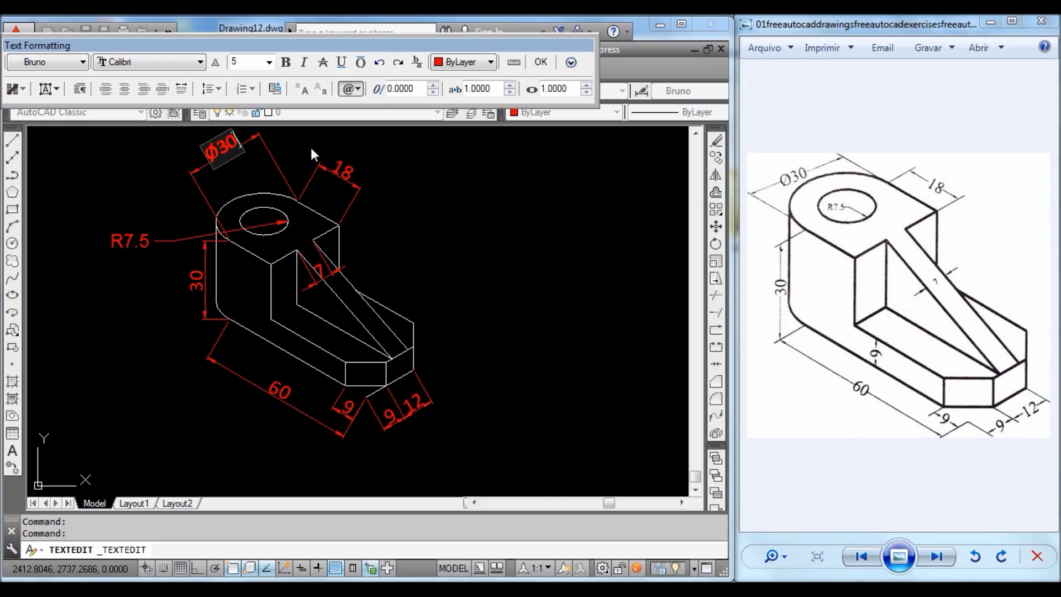
pyautogui.click(529, 276)
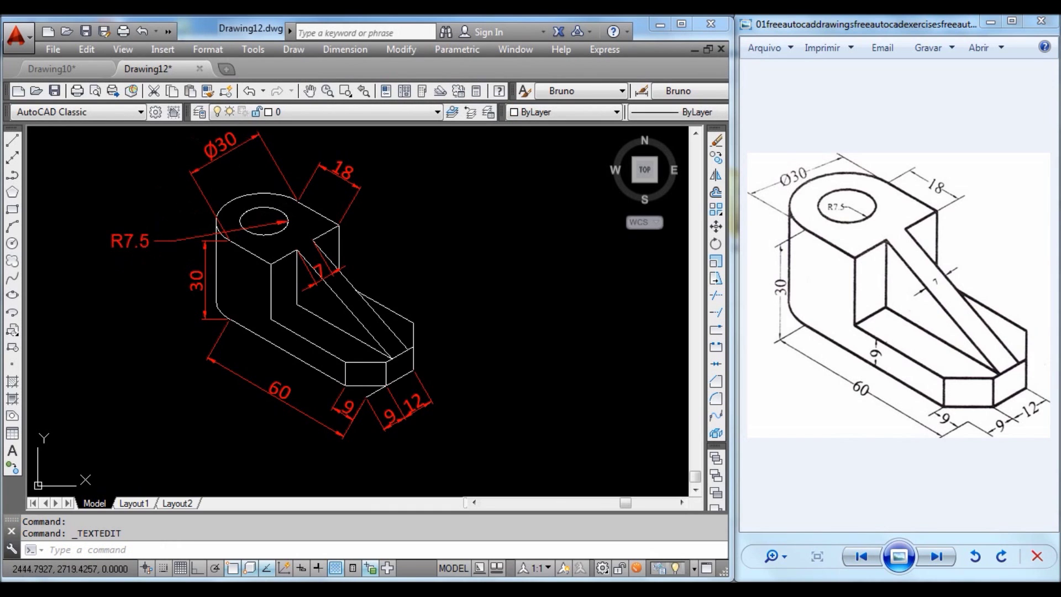
# Delete the leftover construction line at the base's chamfered front corner.
pyautogui.scroll(3, 496, 297)
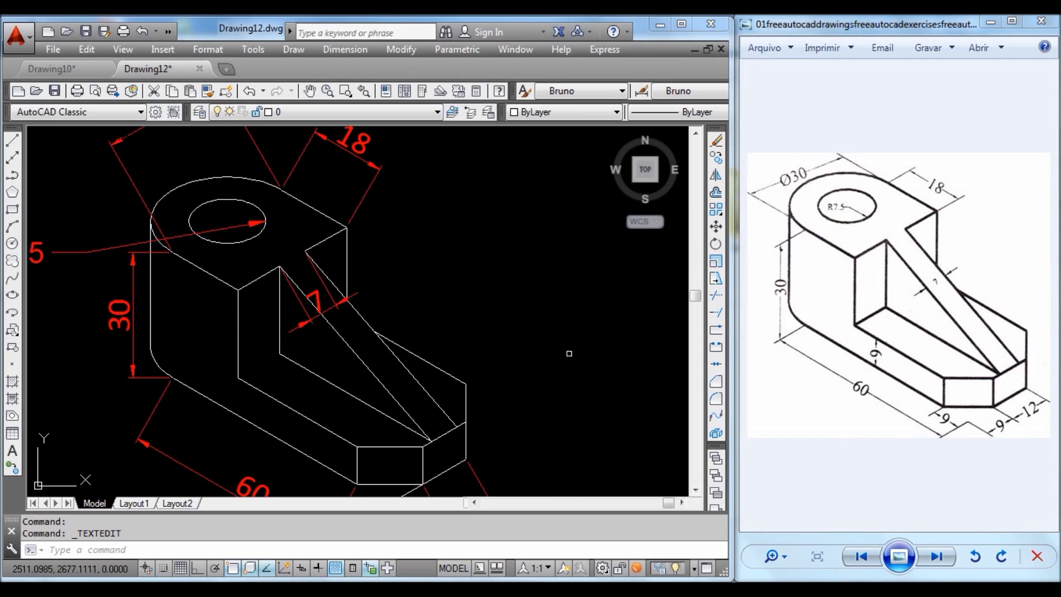
pyautogui.moveTo(437, 383); pyautogui.dragTo(473, 303, button='middle')
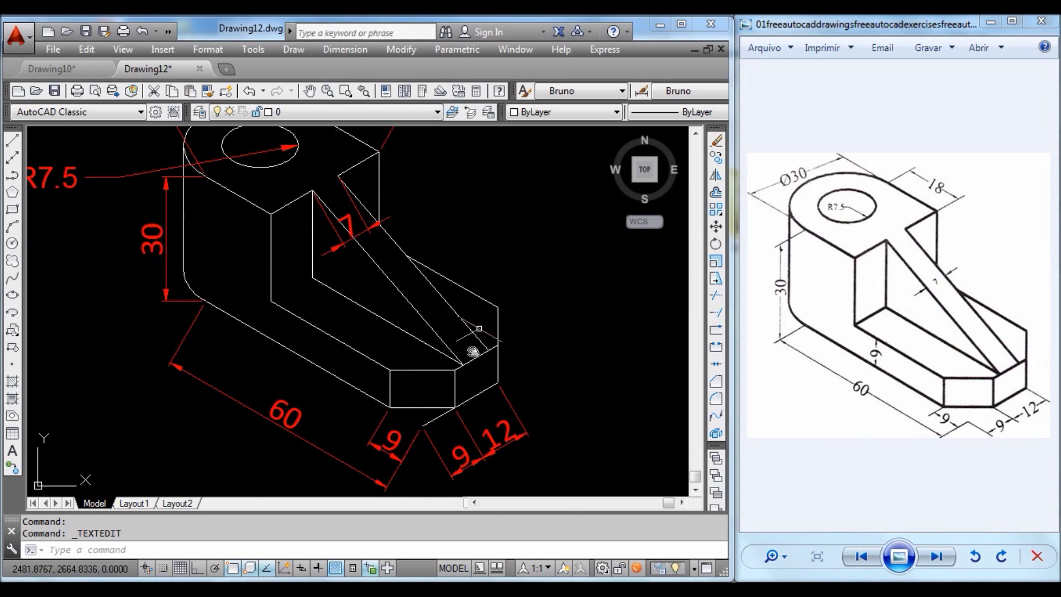
pyautogui.click(449, 412)
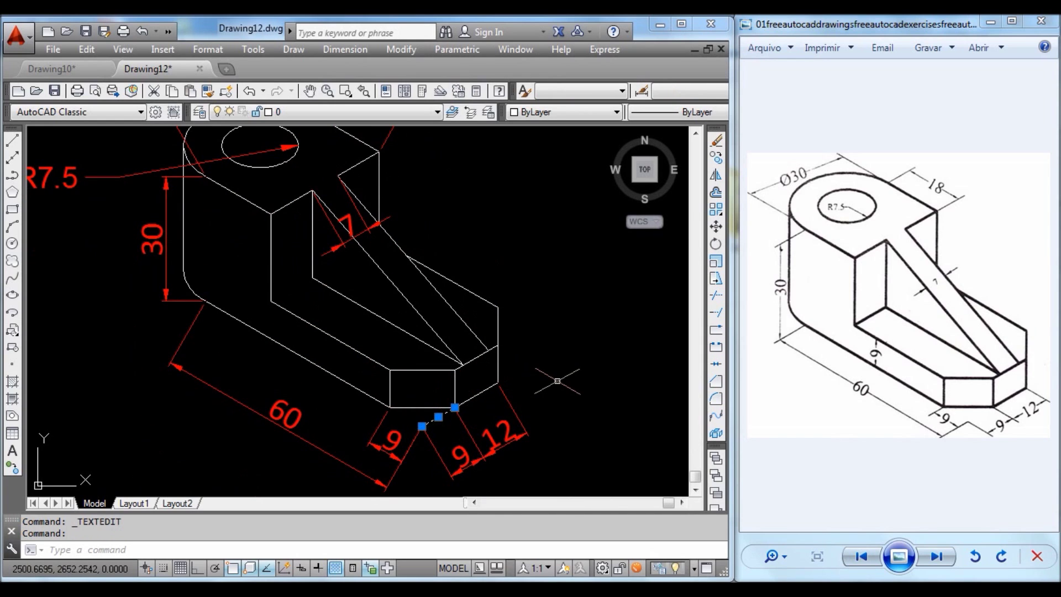
pyautogui.press('Delete')
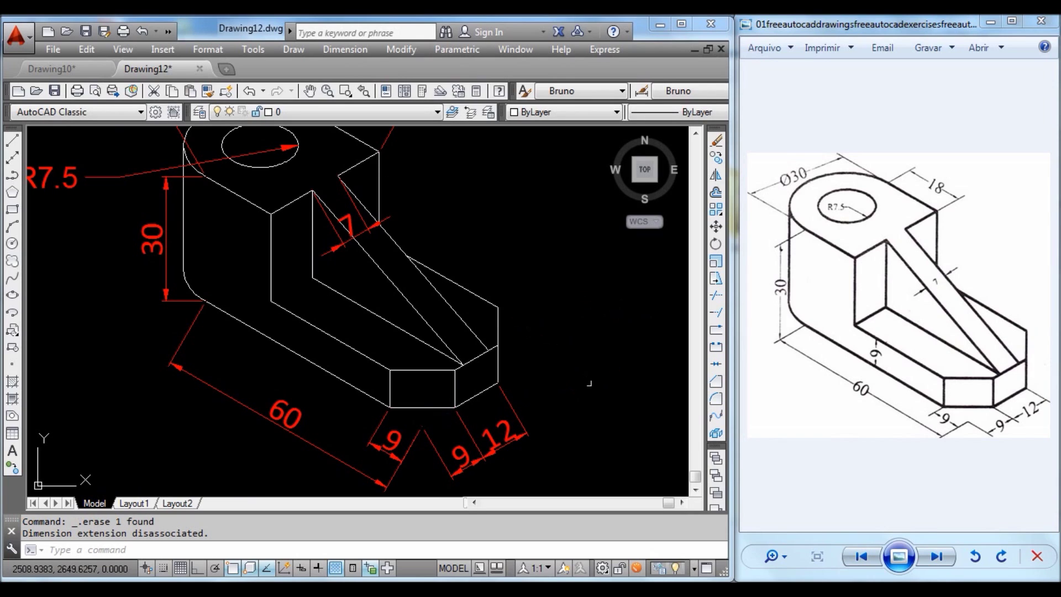
# Oblique the 12 dimension, the 9 dimension adjoining it and the Ø30 dimension parallel to the base's long upper edge.
pyautogui.click(235, 551)
pyautogui.write('DIMEX')
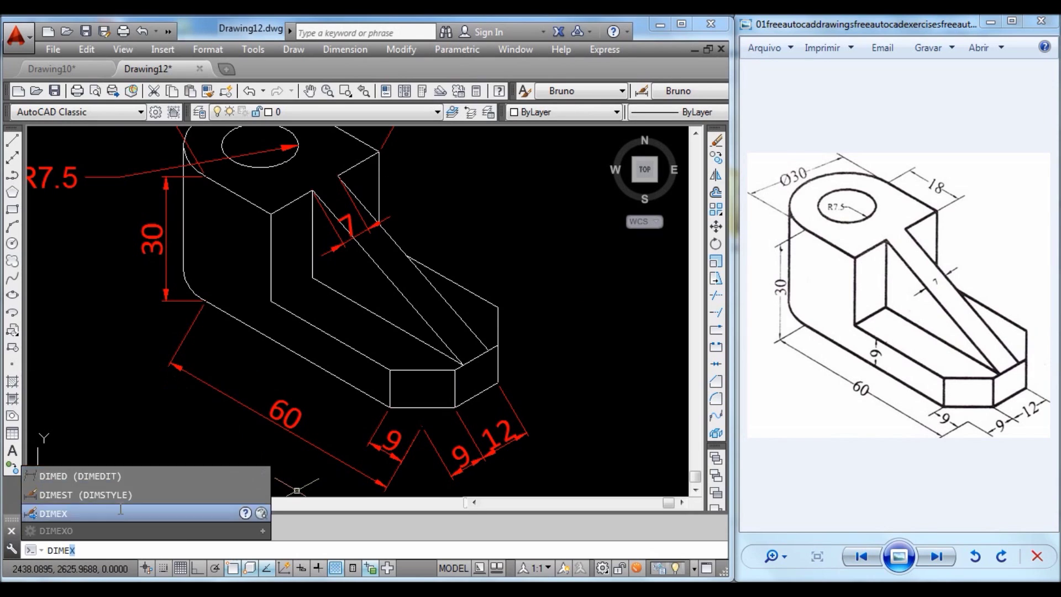
pyautogui.click(115, 475)
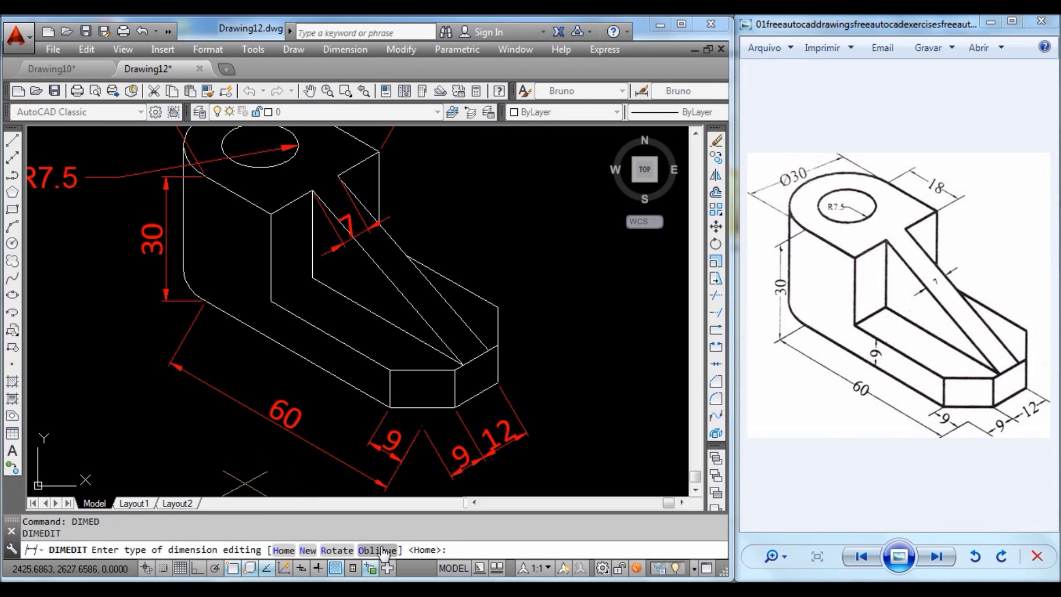
pyautogui.click(381, 549)
pyautogui.scroll(-3, 532, 406)
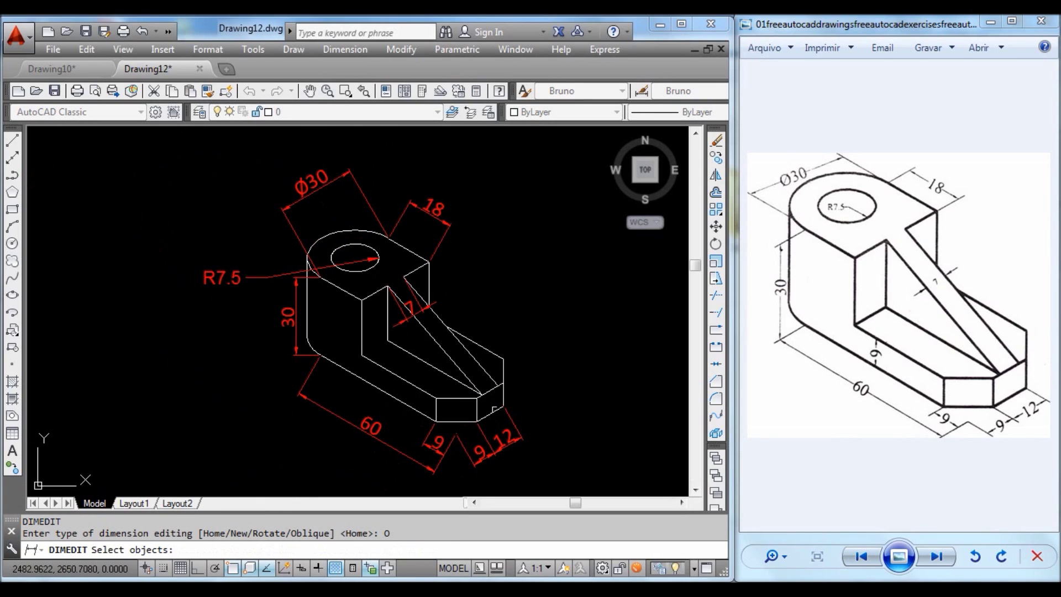
pyautogui.click(507, 453)
pyautogui.click(486, 457)
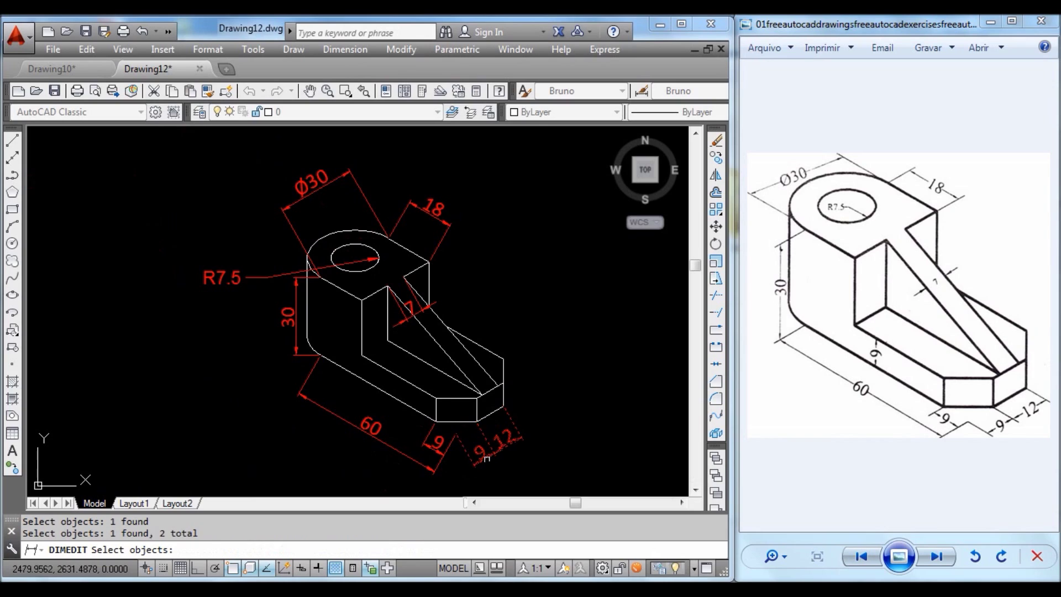
pyautogui.click(298, 184)
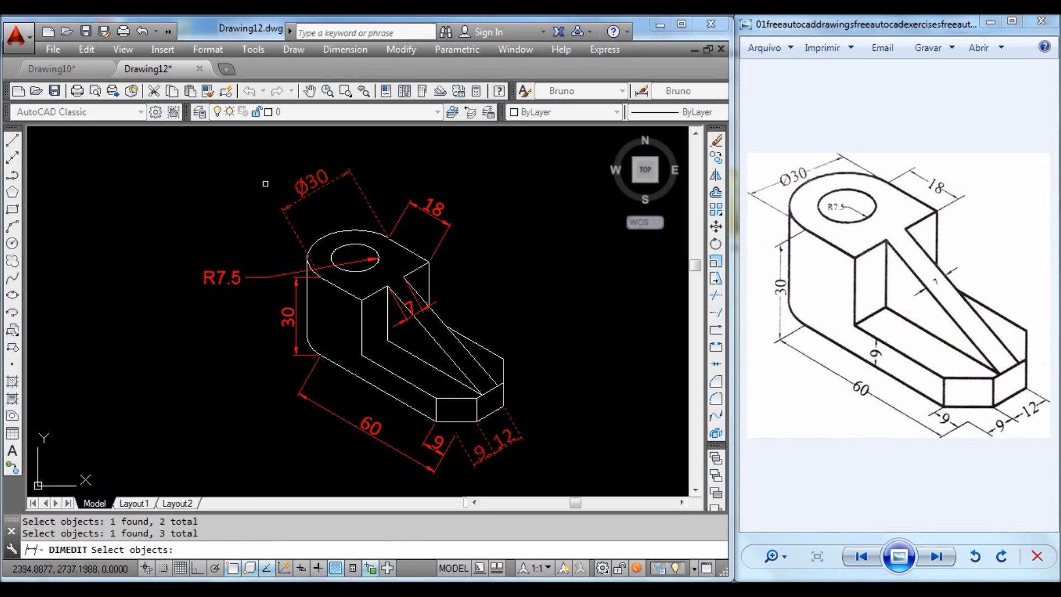
pyautogui.press('Return')
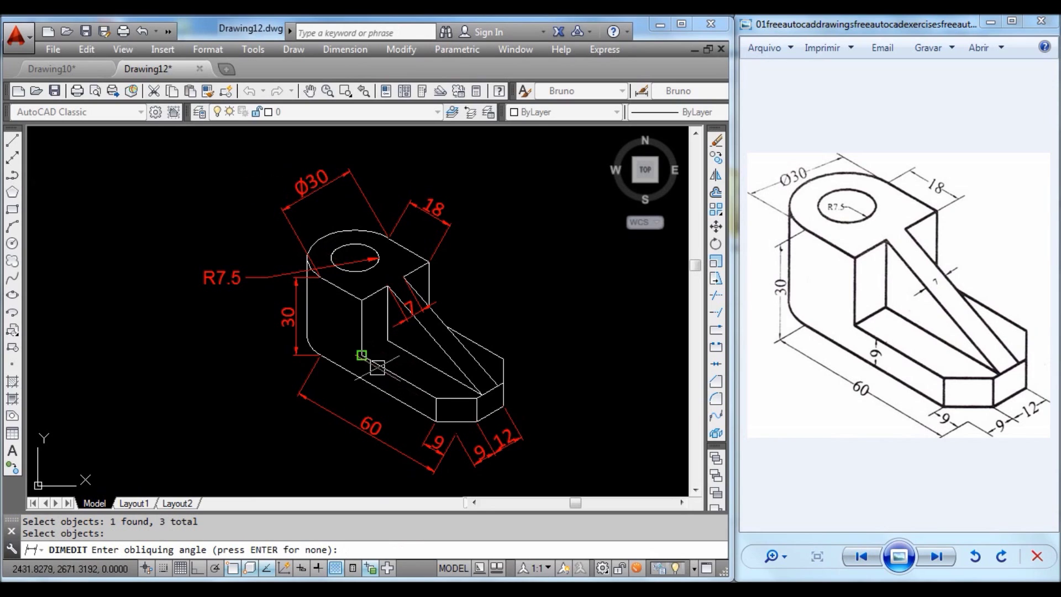
pyautogui.click(361, 355)
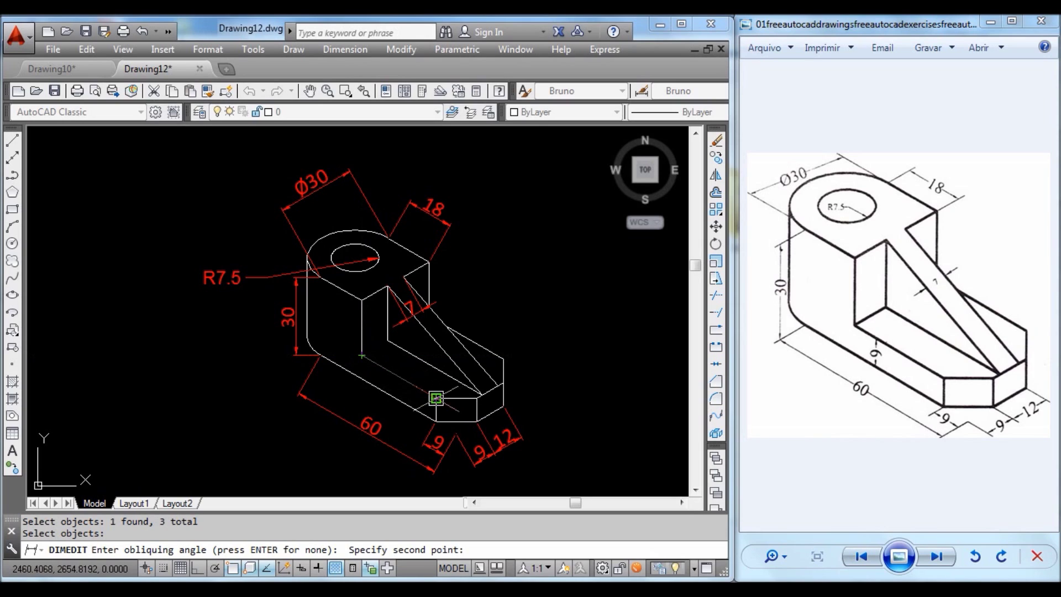
pyautogui.click(435, 399)
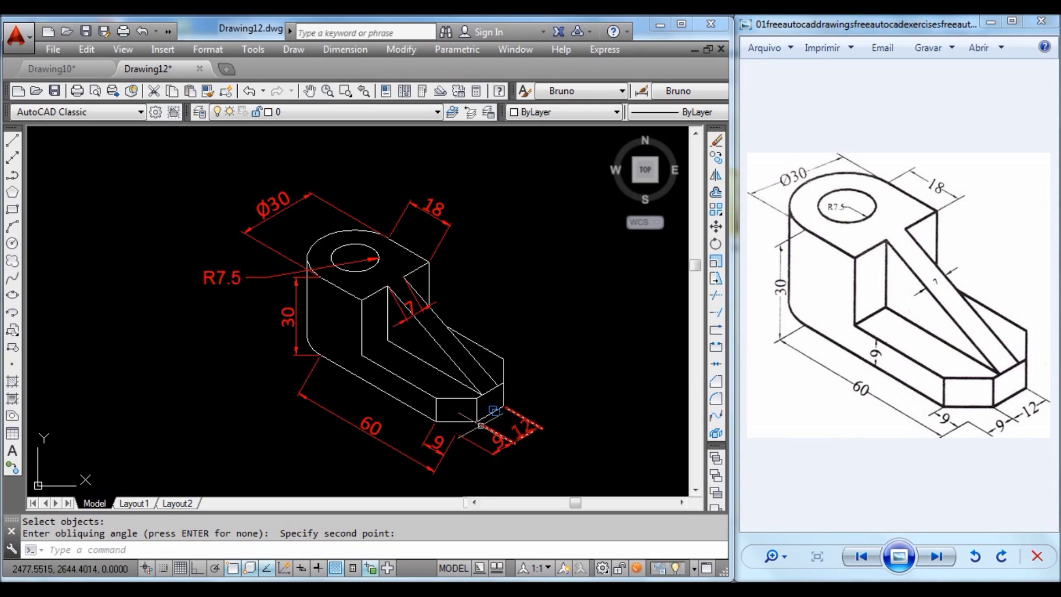
# Oblique the 60 dimension, the 9 dimension at its end and the 18 dimension parallel to the upper block's short top edge.
pyautogui.press('Return')
pyautogui.write('o')
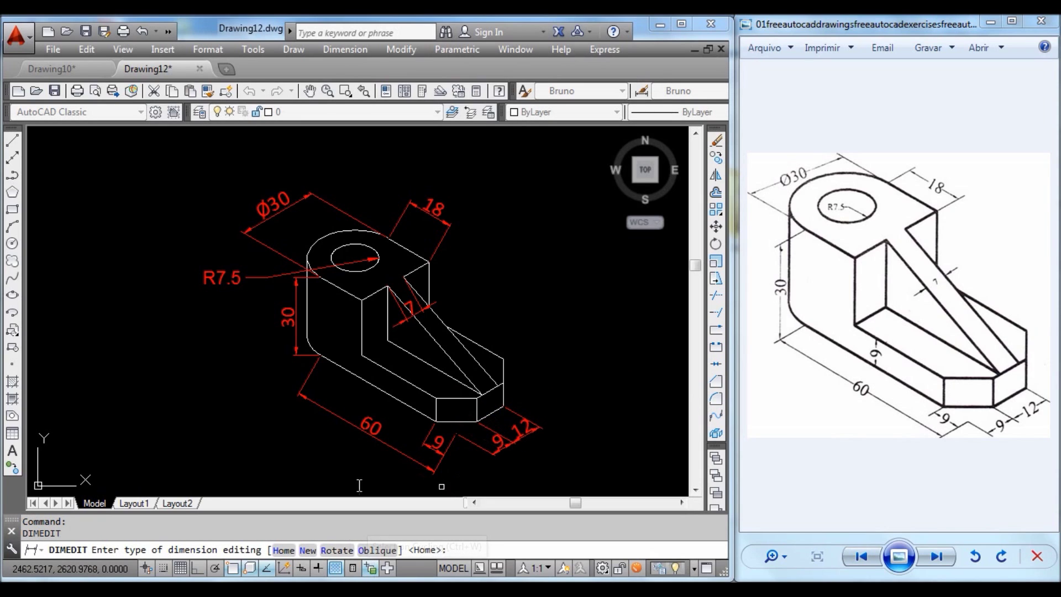
pyautogui.press('Return')
pyautogui.click(372, 434)
pyautogui.click(440, 445)
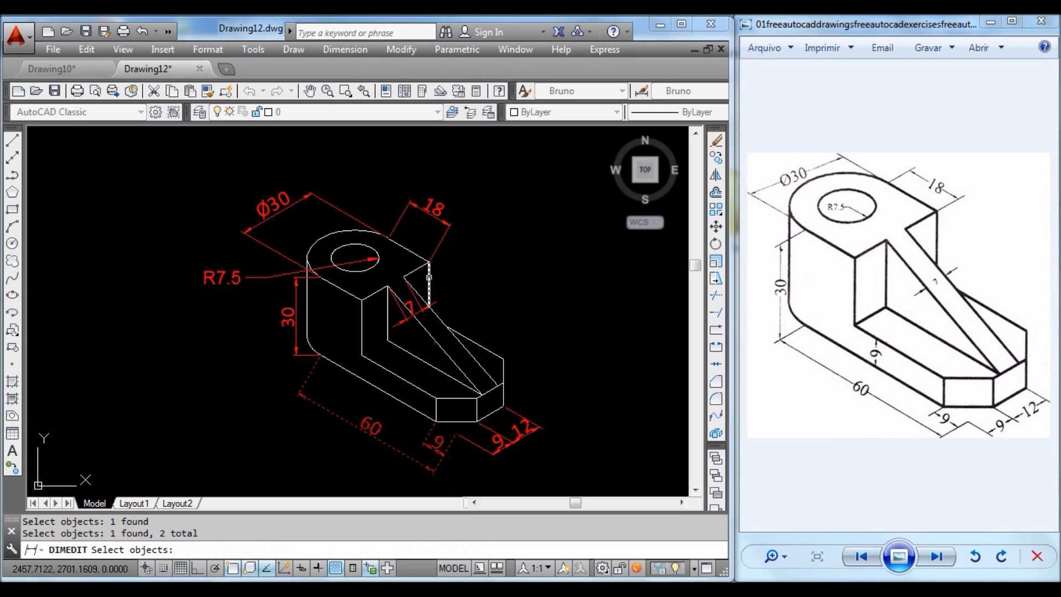
pyautogui.click(434, 231)
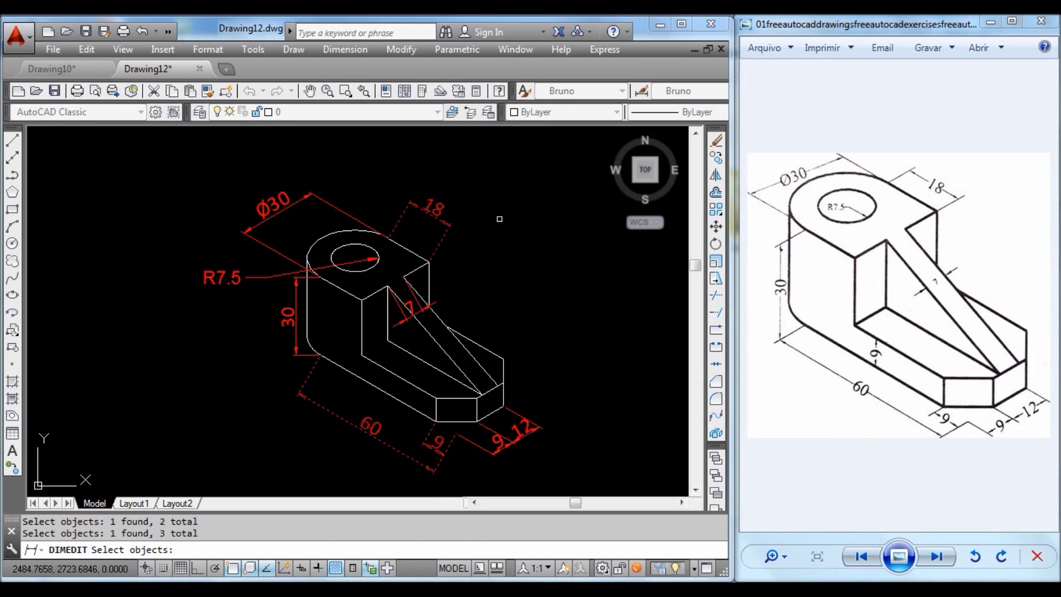
pyautogui.press('Return')
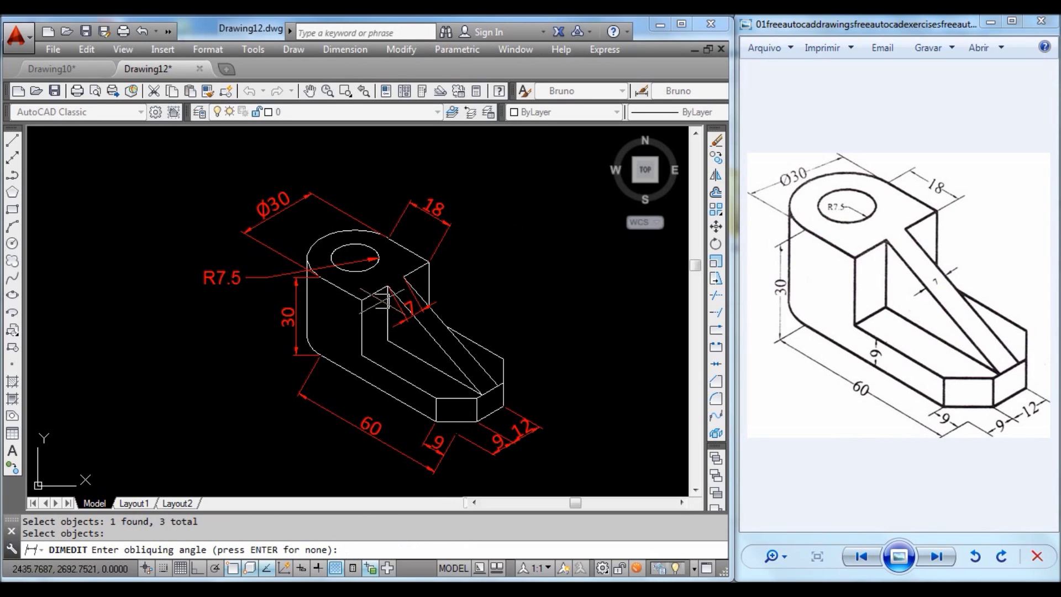
pyautogui.click(349, 302)
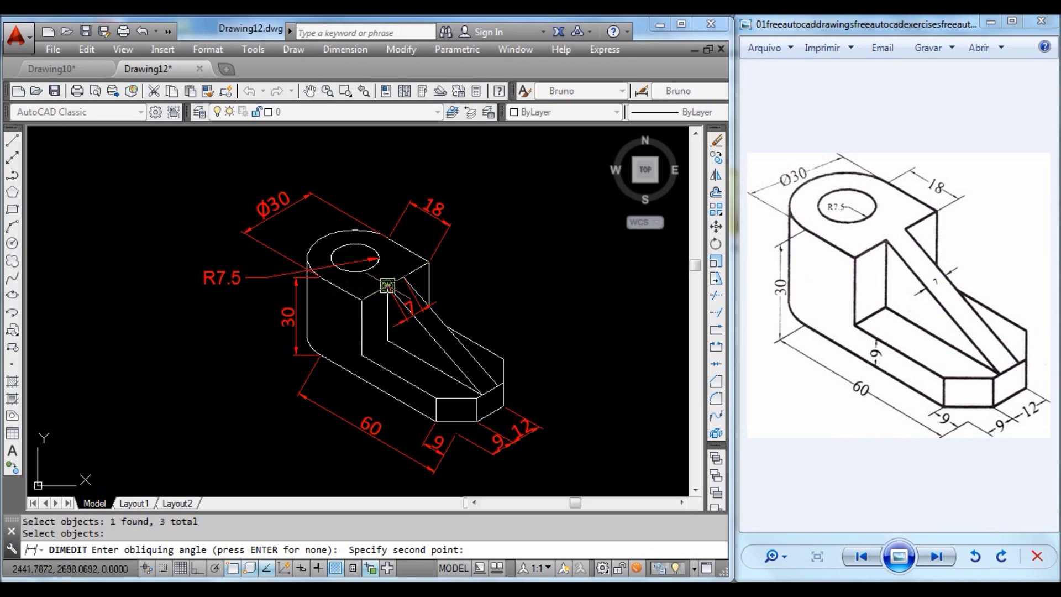
pyautogui.click(385, 287)
pyautogui.press('Escape')
pyautogui.press('Escape')
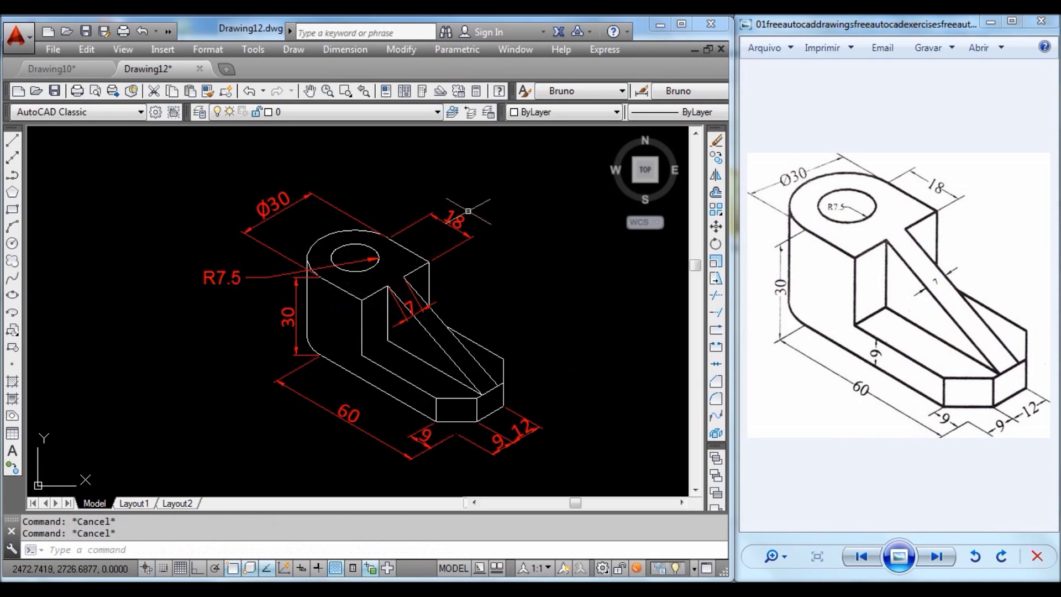
# Oblique the vertical 30 dimension parallel to the upper block's short top edge.
pyautogui.press('Return')
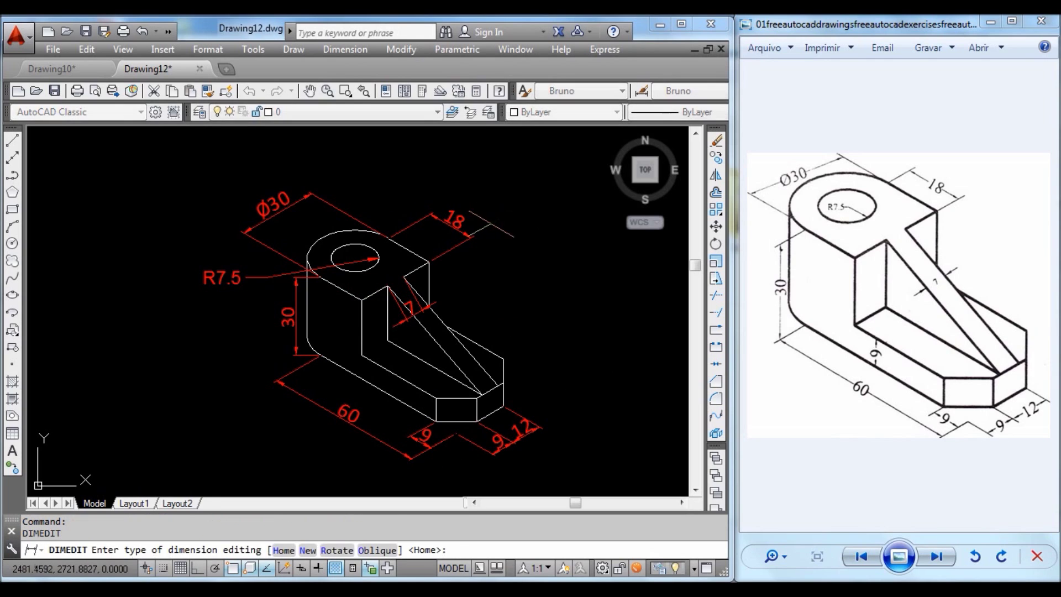
pyautogui.click(381, 549)
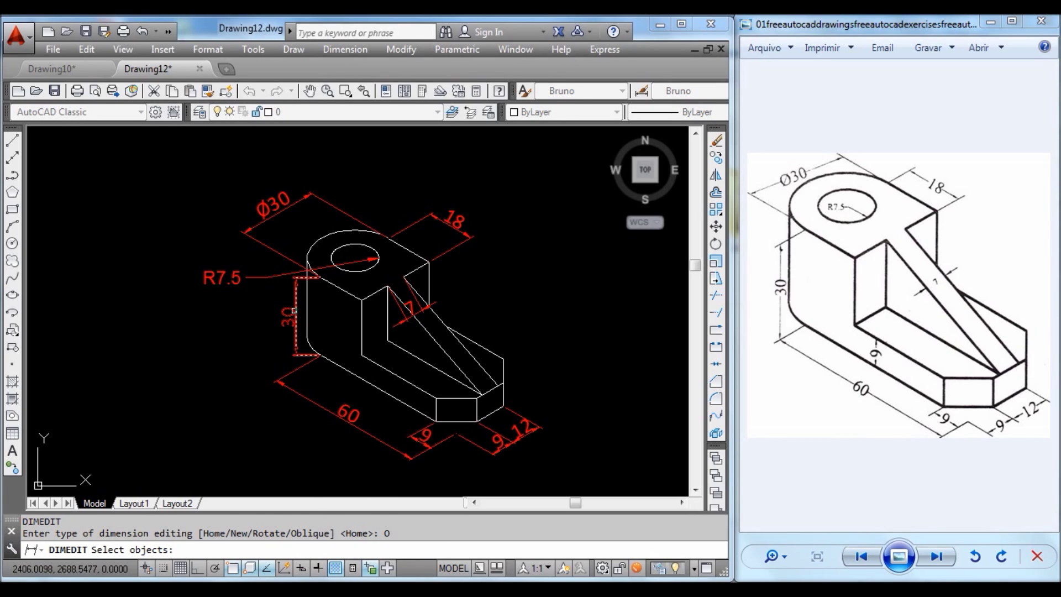
pyautogui.click(294, 311)
pyautogui.press('Return')
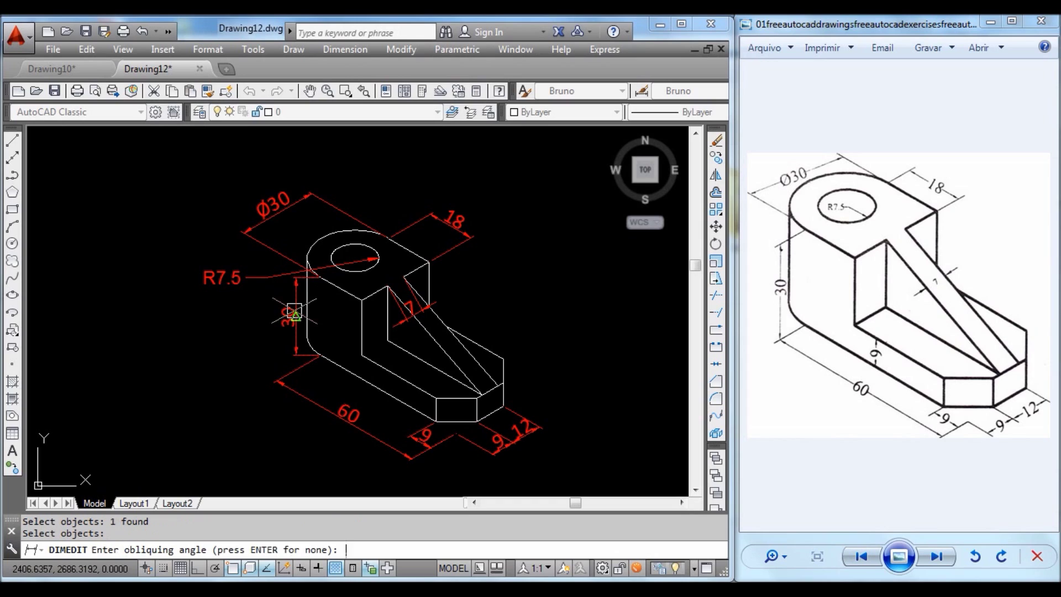
pyautogui.click(361, 298)
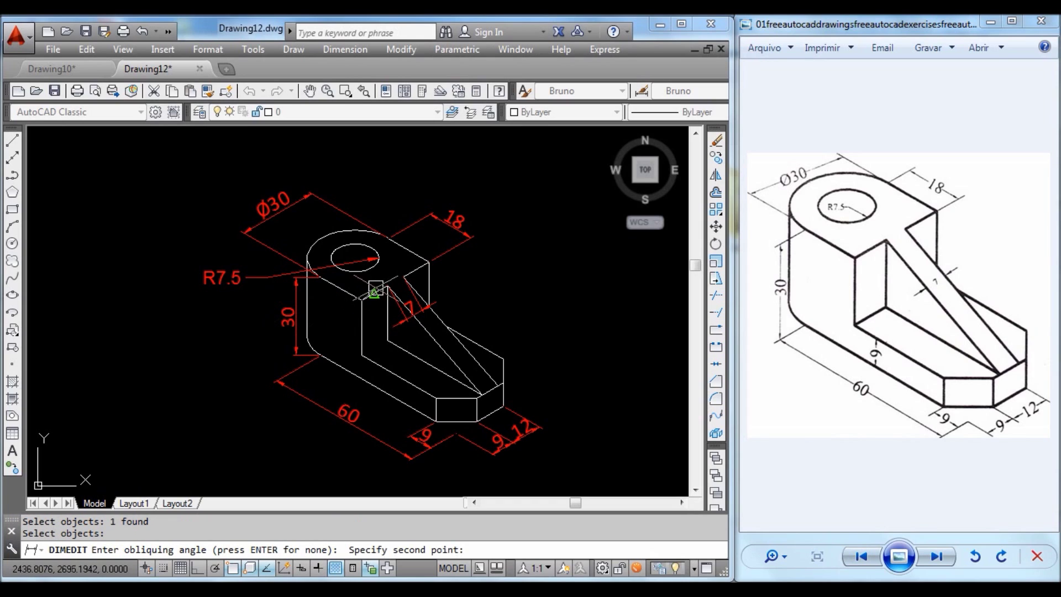
pyautogui.press('Escape')
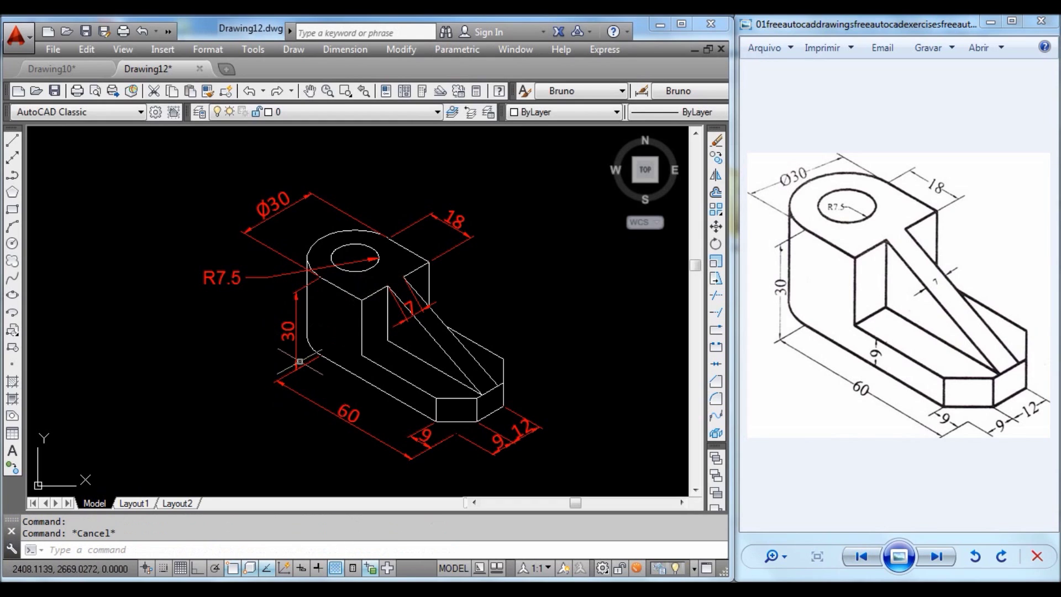
# Stretch the vertical 30 dimension outward until its lower arrow meets the start of the 60 dimension line.
pyautogui.click(304, 355)
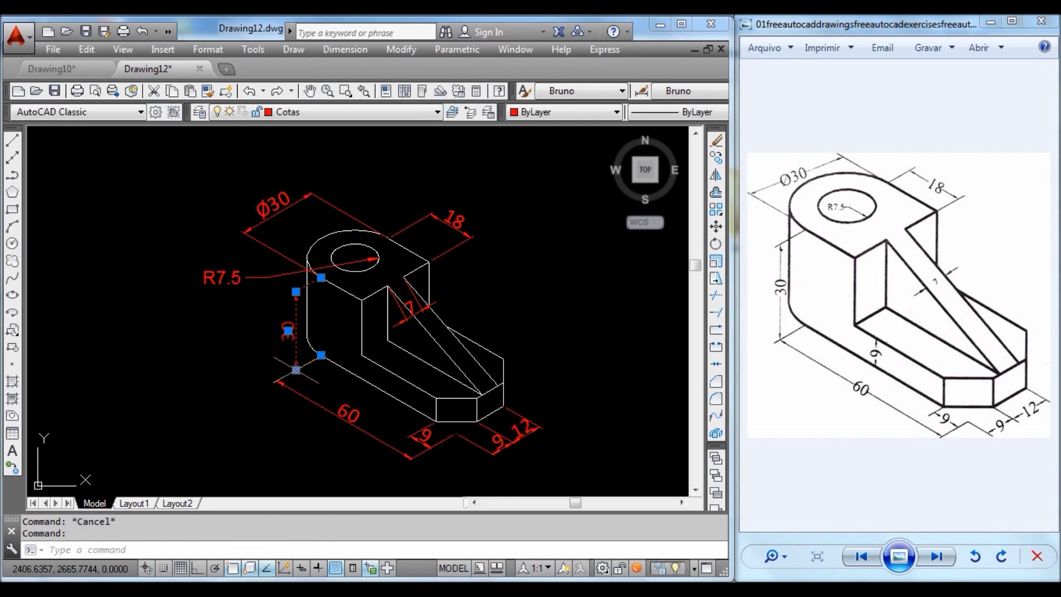
pyautogui.click(296, 370)
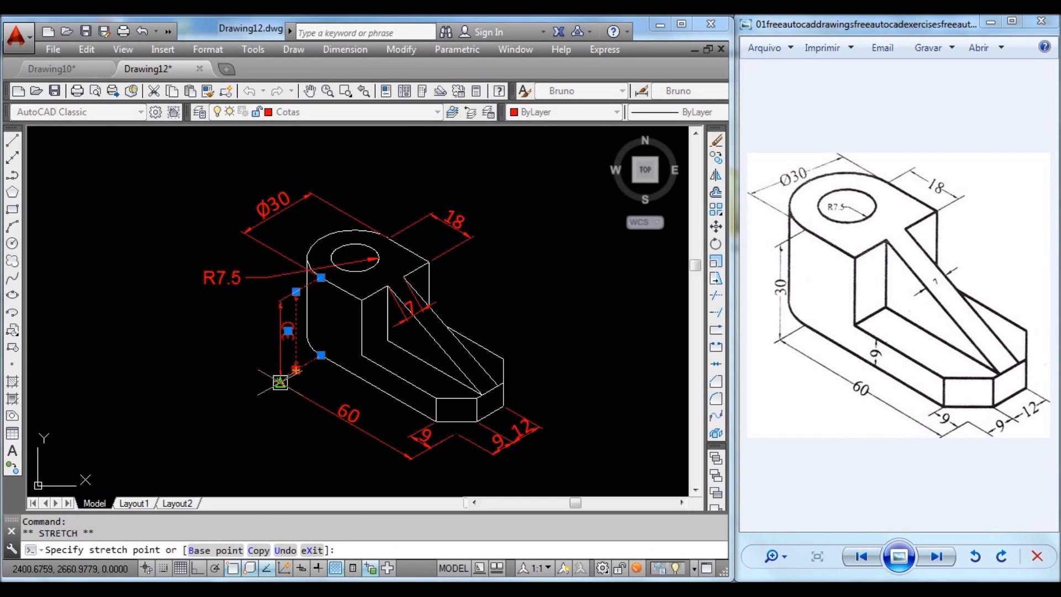
pyautogui.scroll(4, 280, 379)
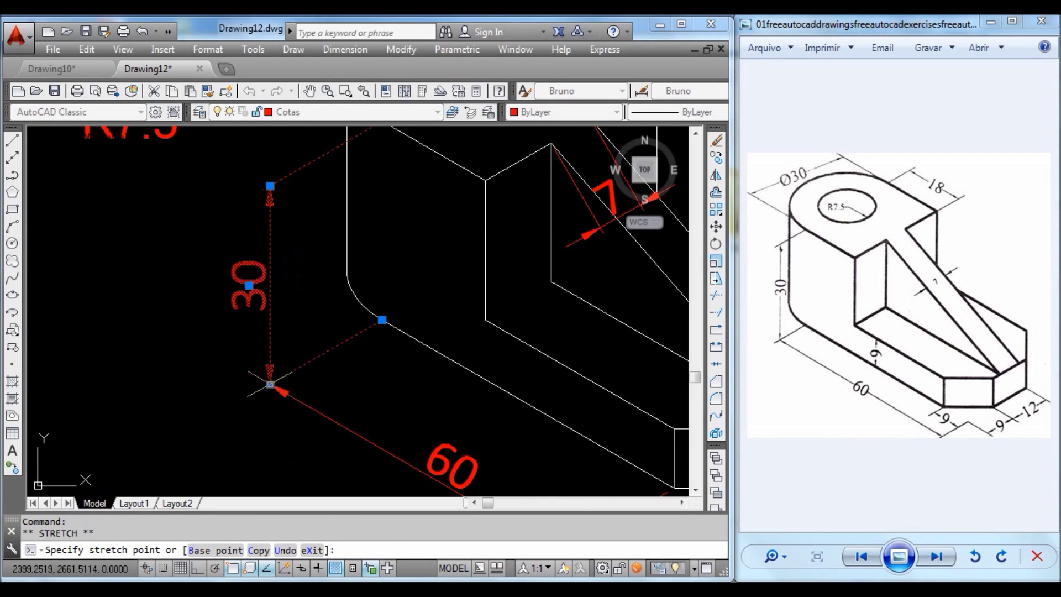
pyautogui.press('Escape')
pyautogui.scroll(-4, 361, 384)
pyautogui.scroll(-2, 360, 384)
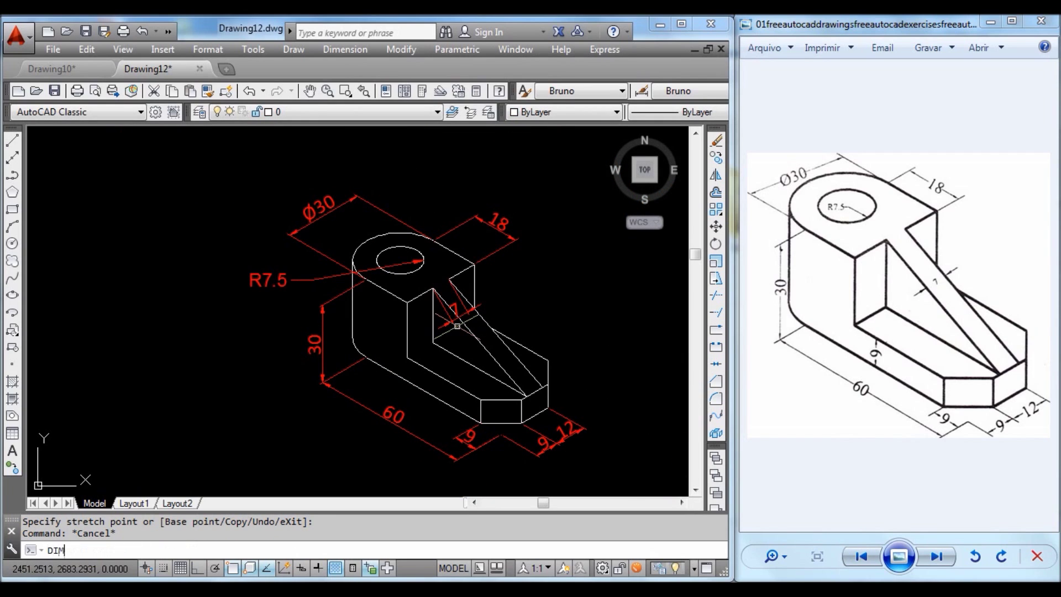
# Oblique the rib's 7 dimension so its extension lines follow the rib's sloping edges.
pyautogui.write('ED')
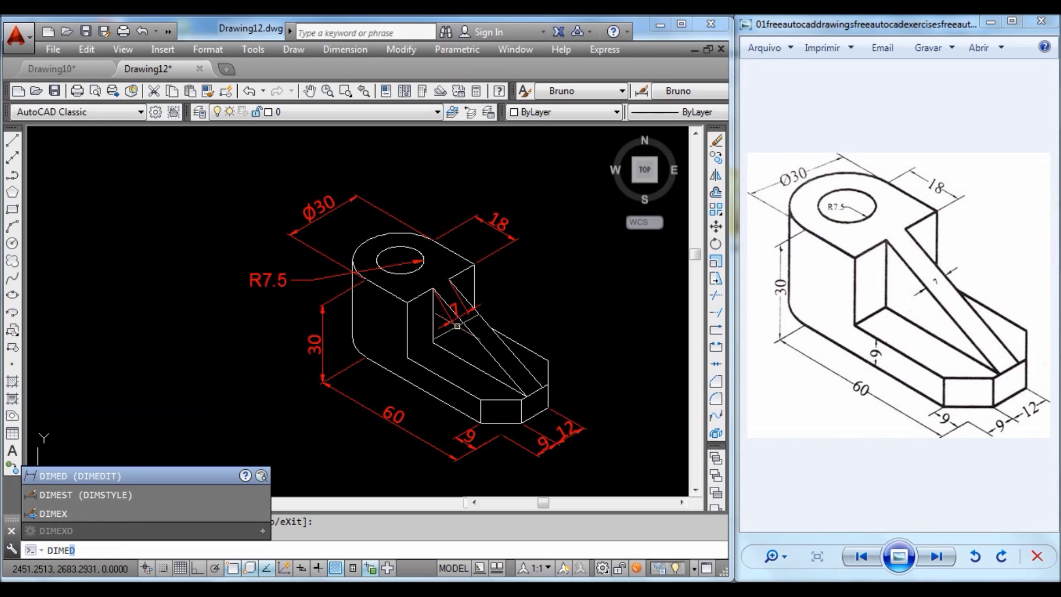
pyautogui.press('Return')
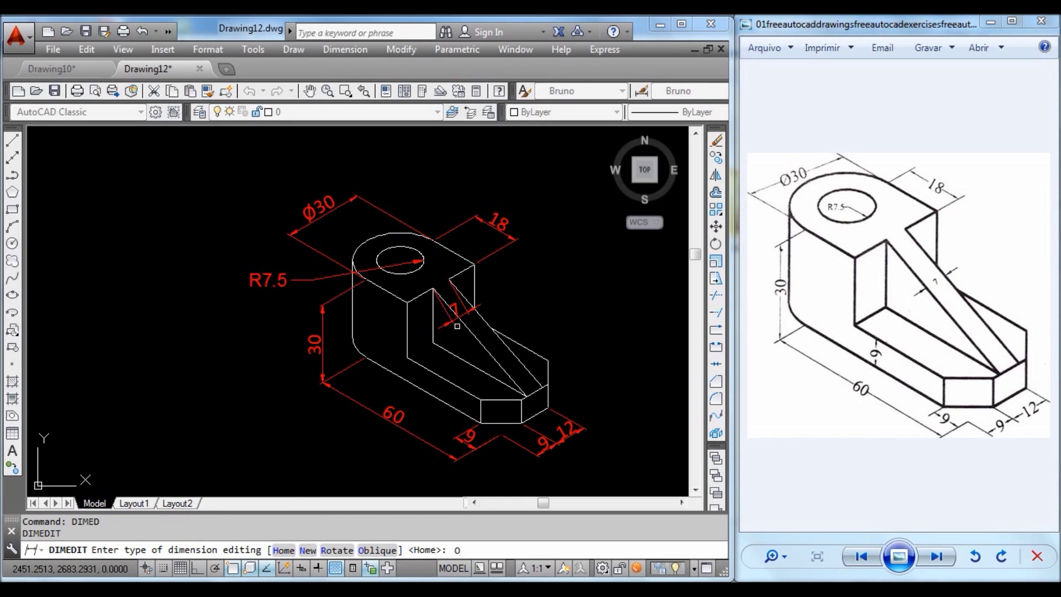
pyautogui.press('Return')
pyautogui.click(448, 316)
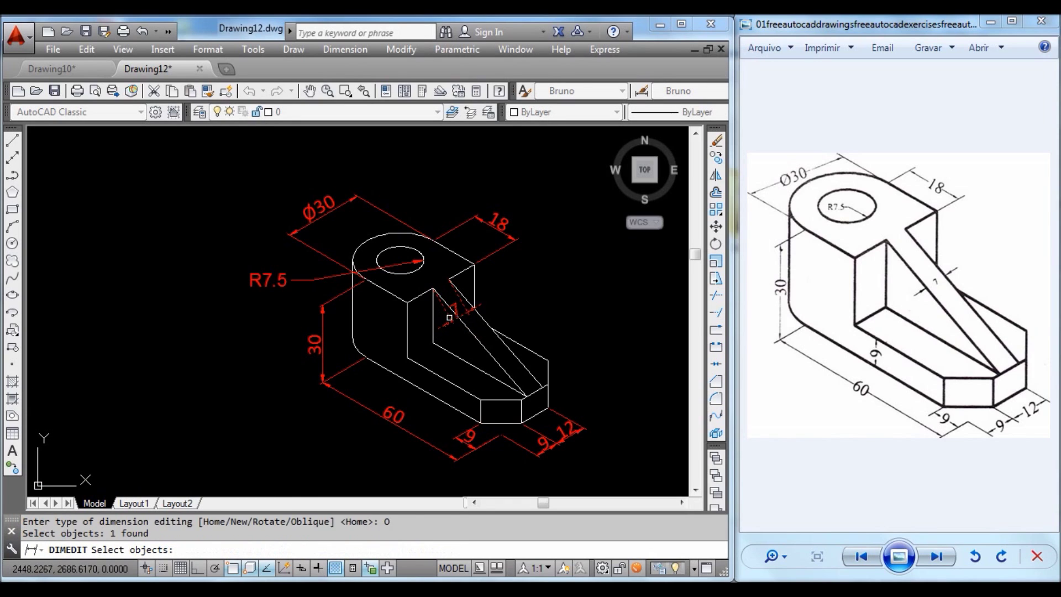
pyautogui.press('Return')
pyautogui.click(449, 280)
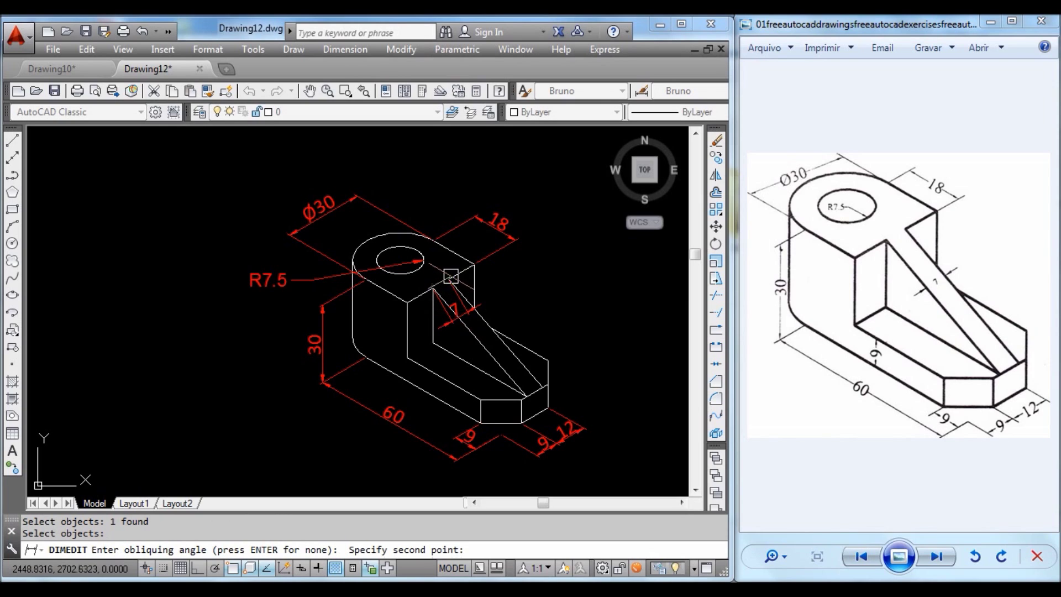
pyautogui.press('Escape')
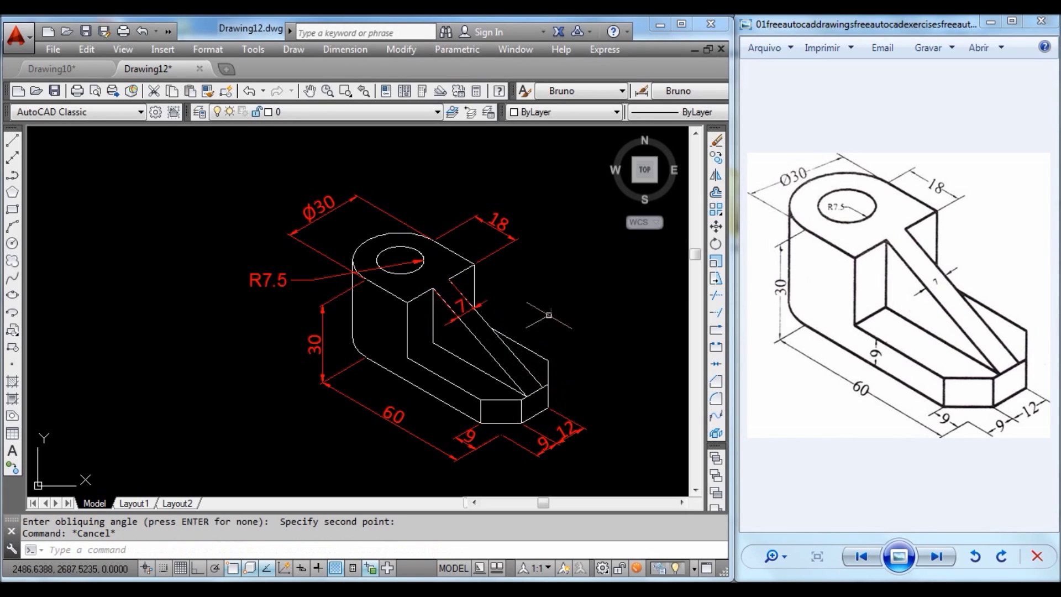
pyautogui.click(459, 312)
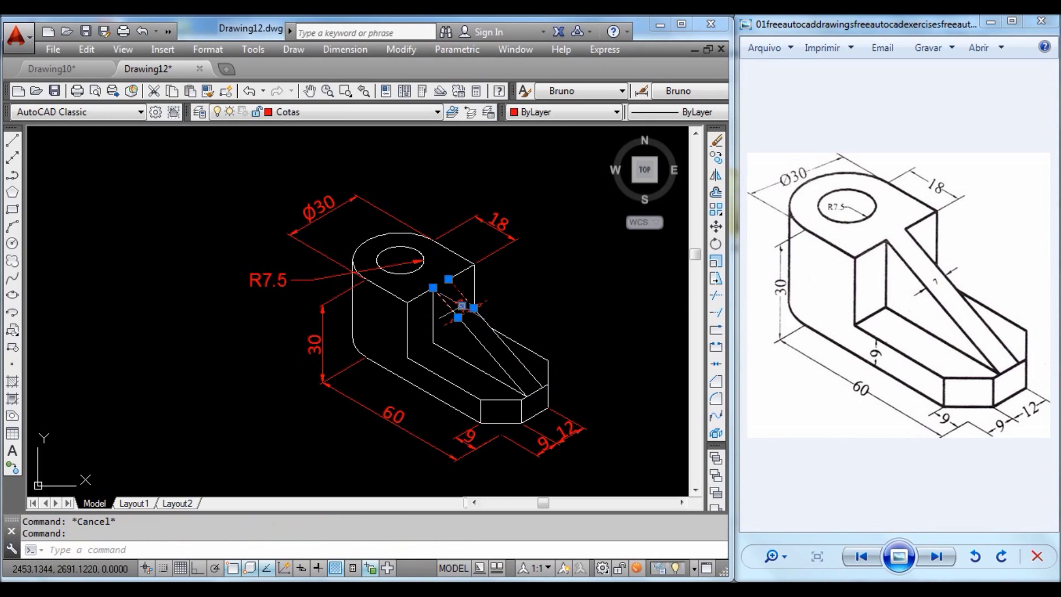
pyautogui.click(458, 317)
pyautogui.press('Escape')
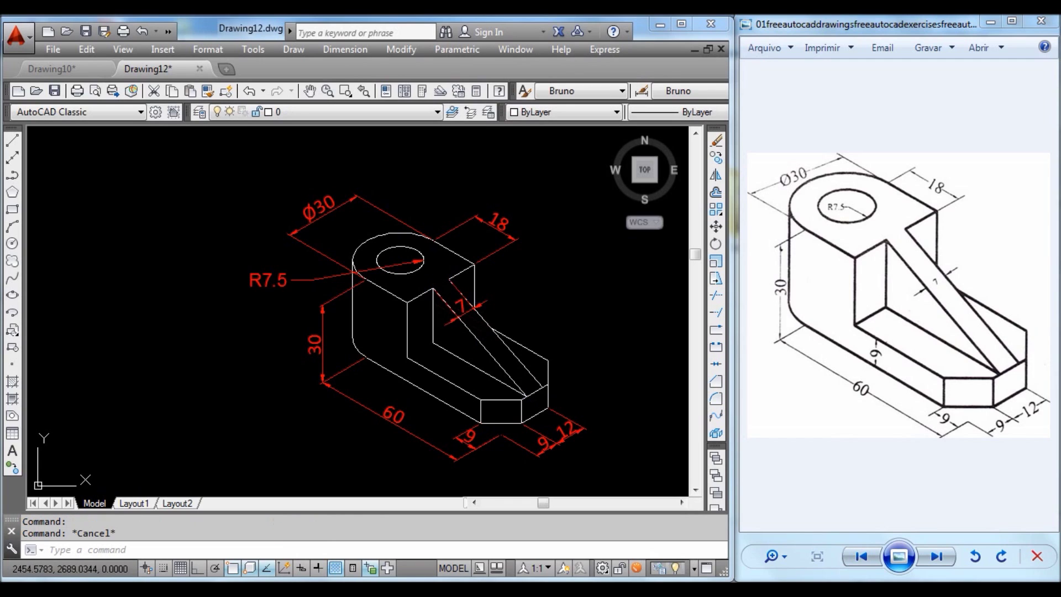
# With object snap off, stretch the 7 dimension farther down along the rib's sloping edges and regenerate the drawing.
pyautogui.click(461, 310)
pyautogui.click(462, 306)
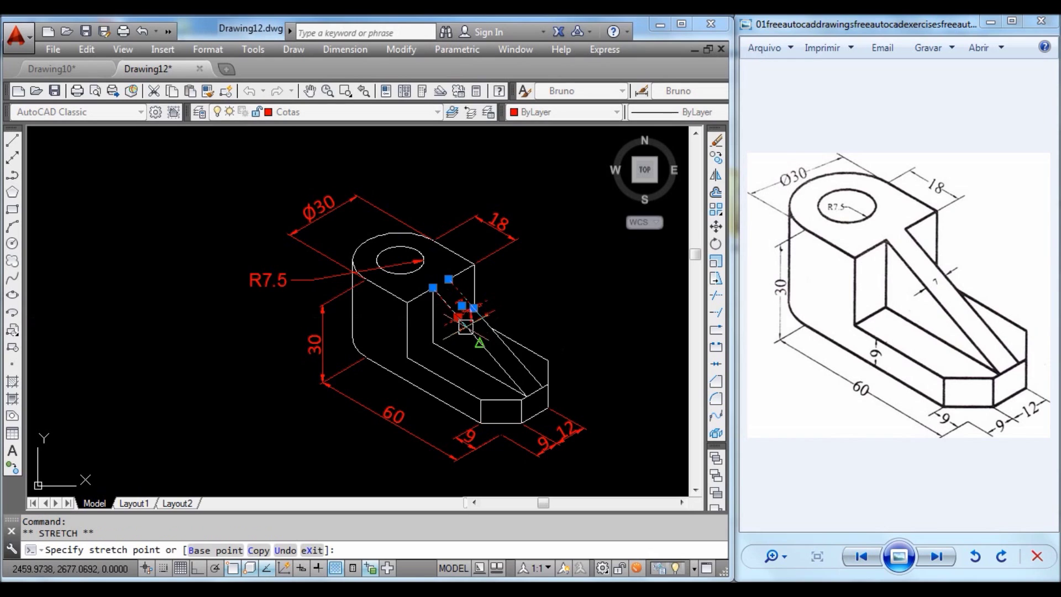
pyautogui.press('F3')
pyautogui.click(467, 327)
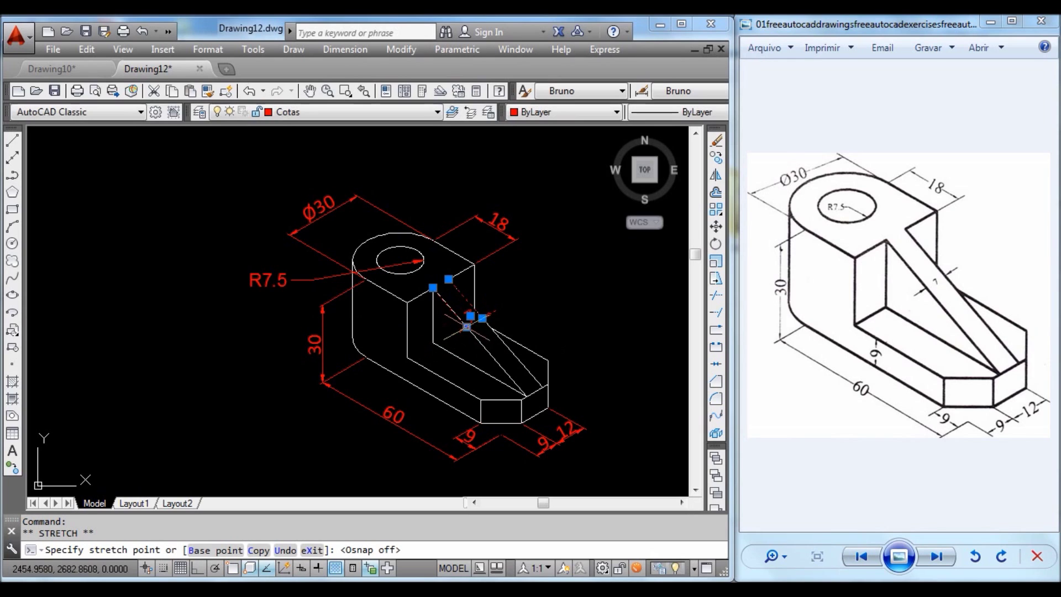
pyautogui.press('Escape')
pyautogui.press('Escape')
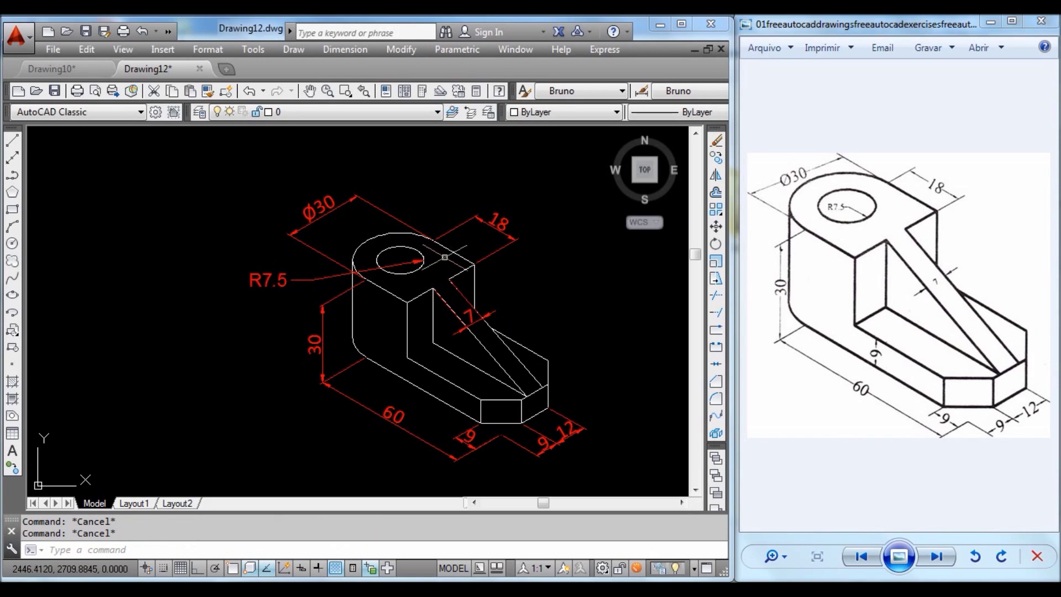
pyautogui.write('re')
pyautogui.press('Return')
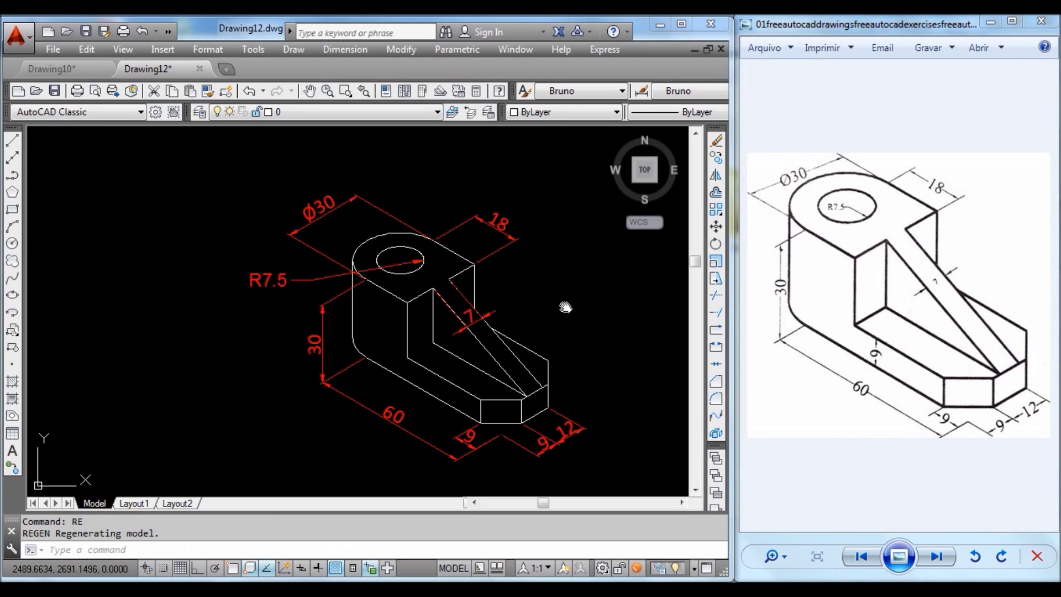
pyautogui.moveTo(566, 307); pyautogui.dragTo(604, 304, button='middle')
pyautogui.scroll(-2, 599, 307)
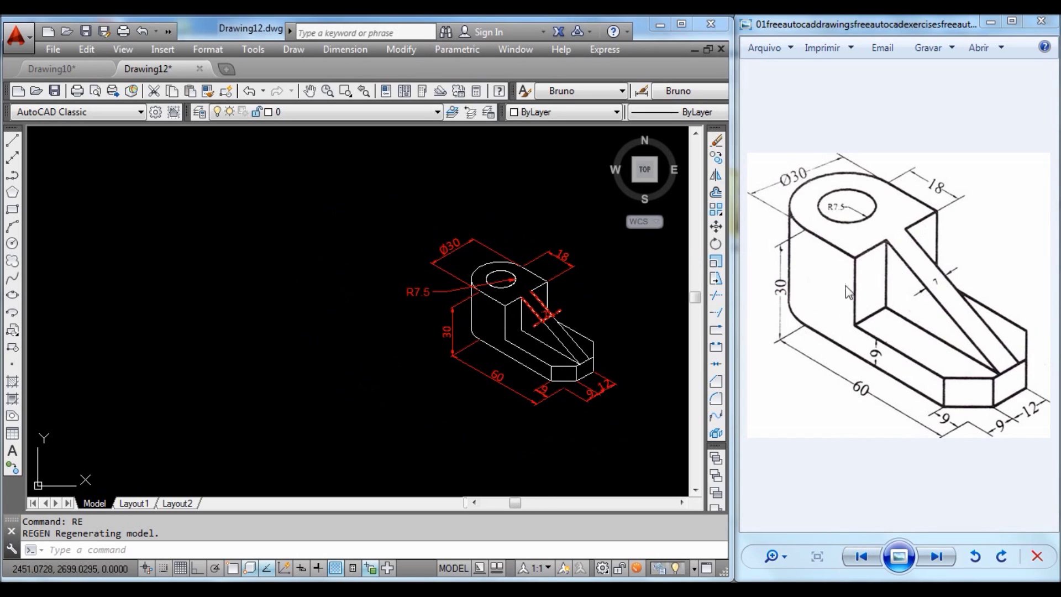
pyautogui.moveTo(399, 327); pyautogui.dragTo(398, 271, button='middle')
pyautogui.press('Escape')
pyautogui.press('Escape')
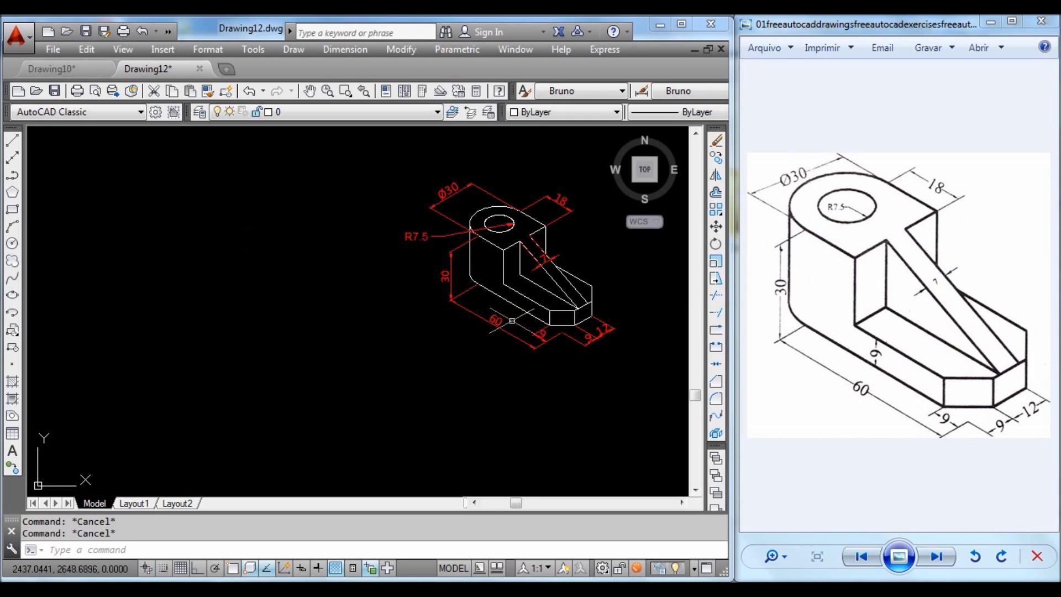
pyautogui.click(508, 325)
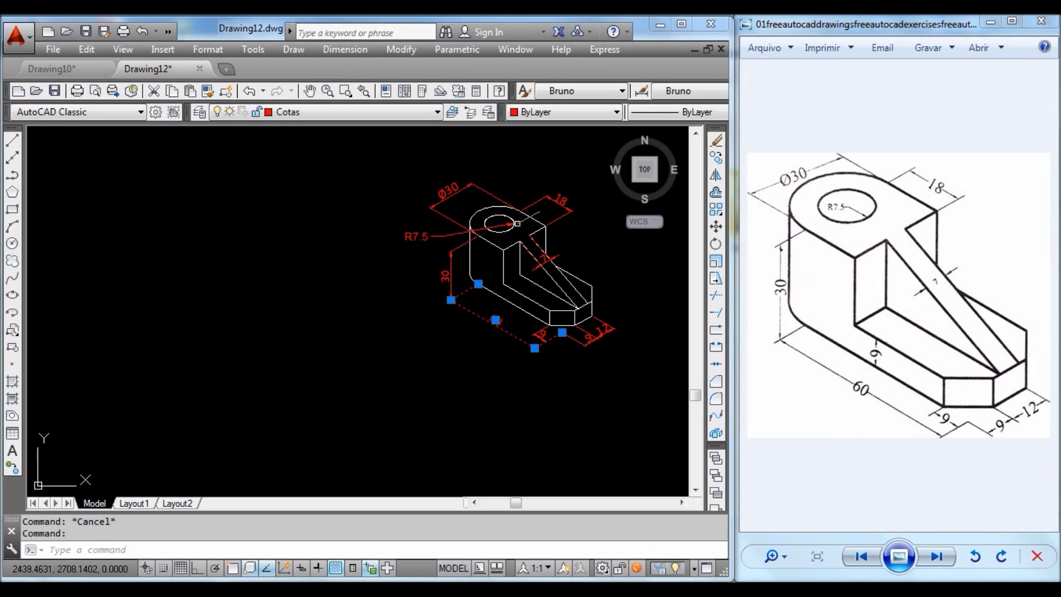
pyautogui.press('Escape')
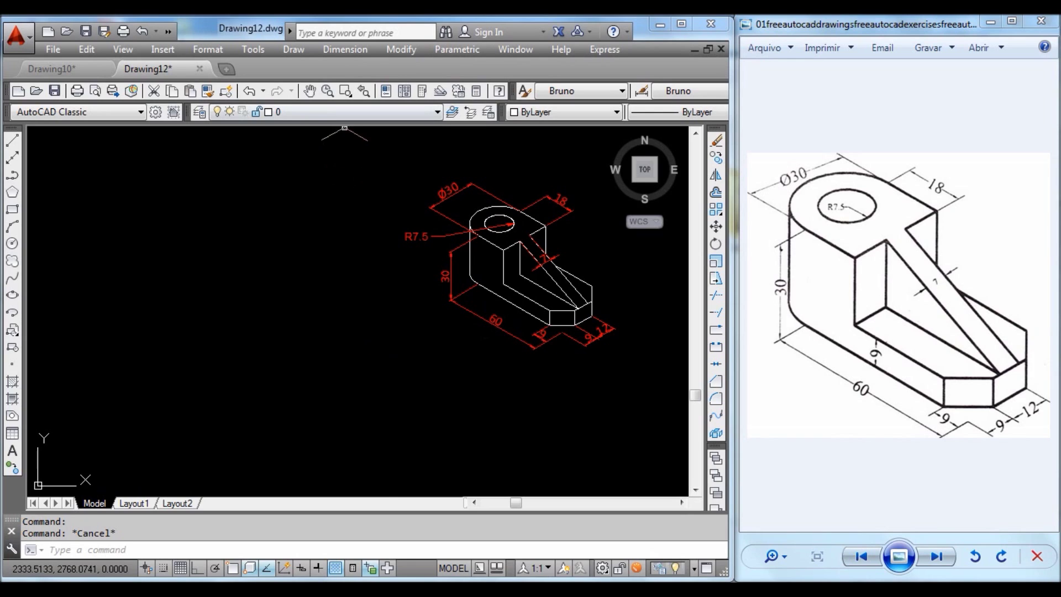
# Make the Contorno layer current and turn on ortho mode for line drawing.
pyautogui.click(326, 111)
pyautogui.click(324, 153)
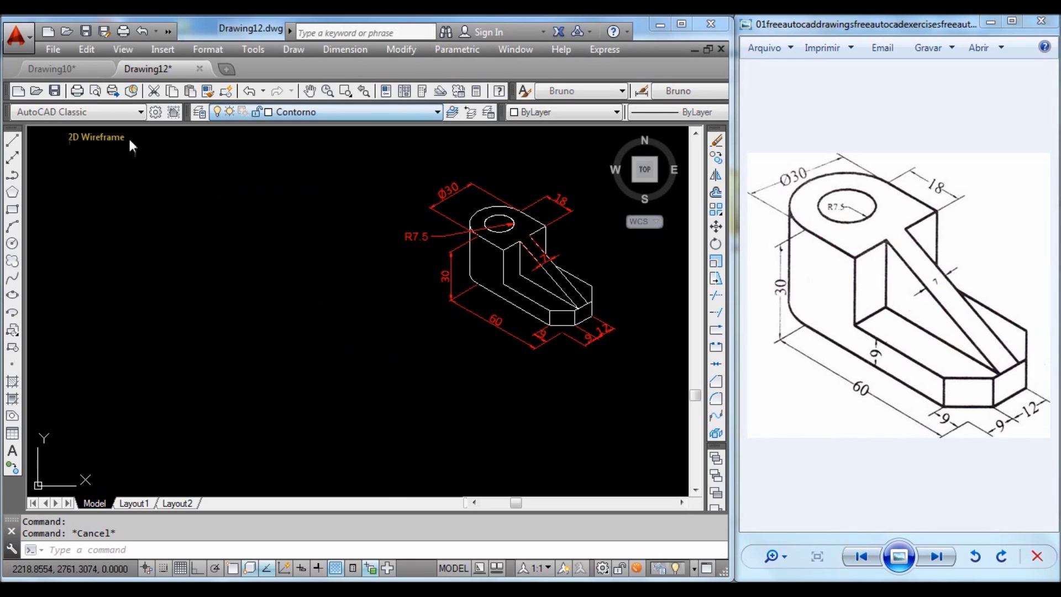
pyautogui.click(12, 141)
pyautogui.click(155, 267)
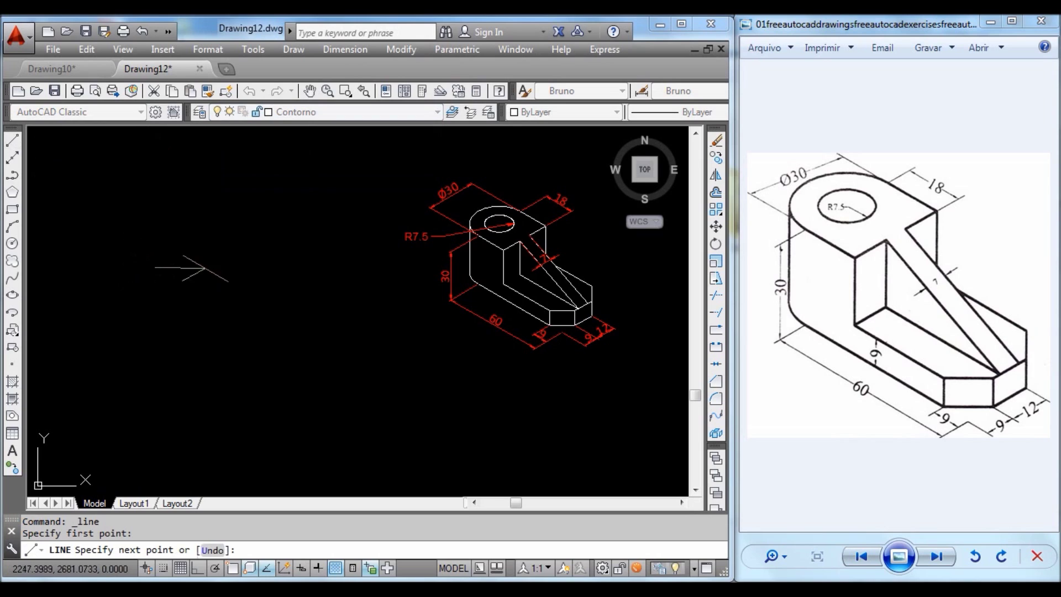
pyautogui.press('F8')
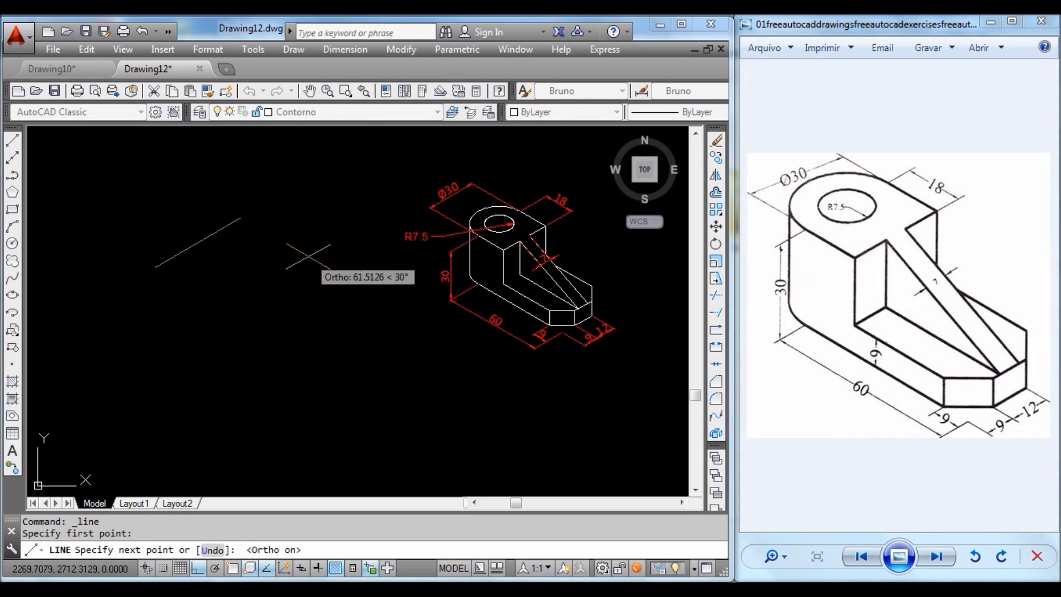
pyautogui.press('Escape')
pyautogui.press('Escape')
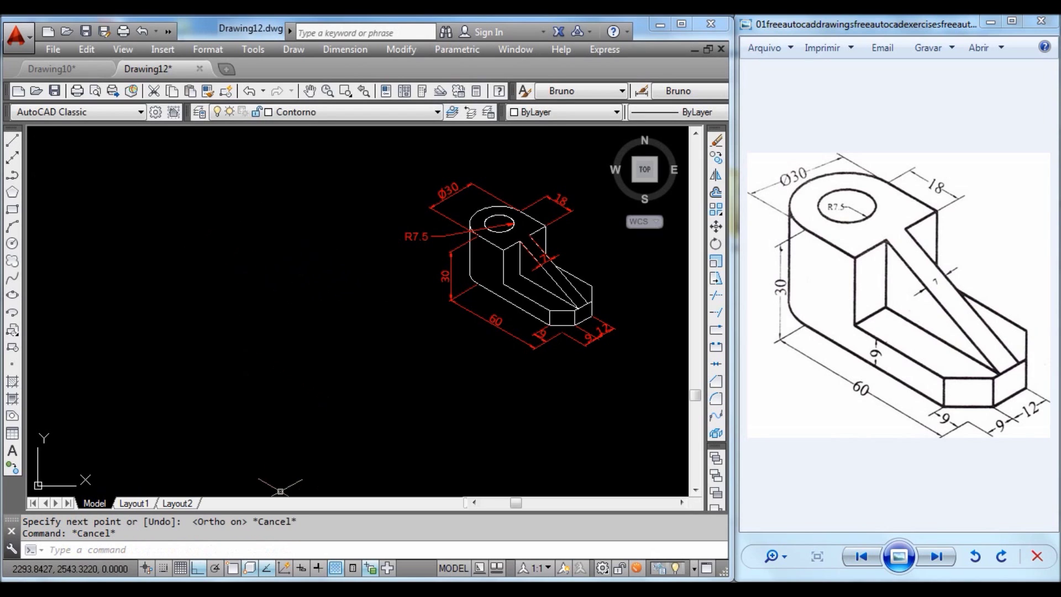
# Set the drafting snap type to grid snap with rectangular snap.
pyautogui.rightClick(233, 572)
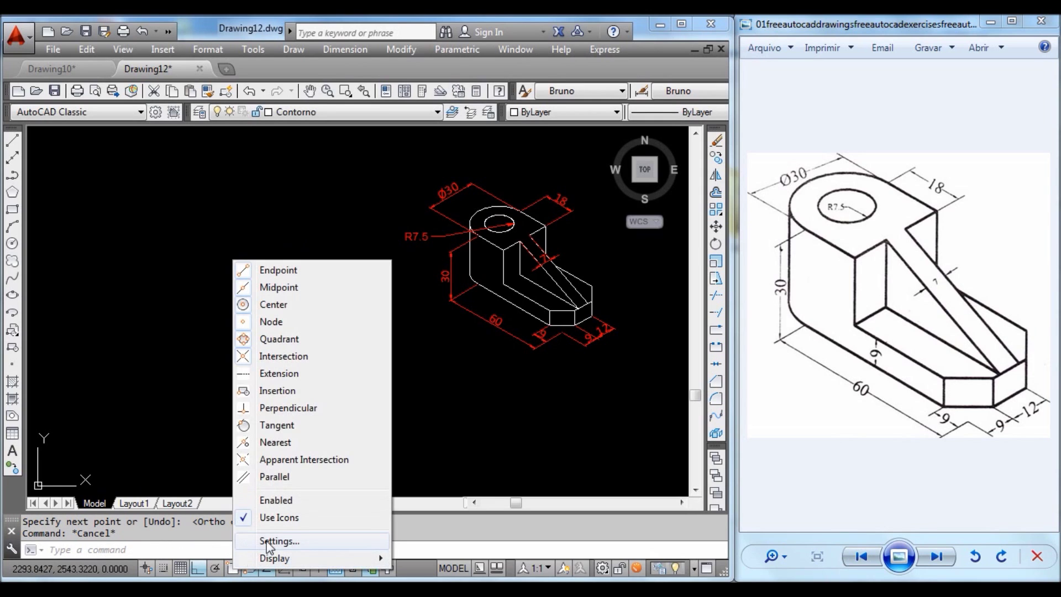
pyautogui.click(287, 540)
pyautogui.click(226, 163)
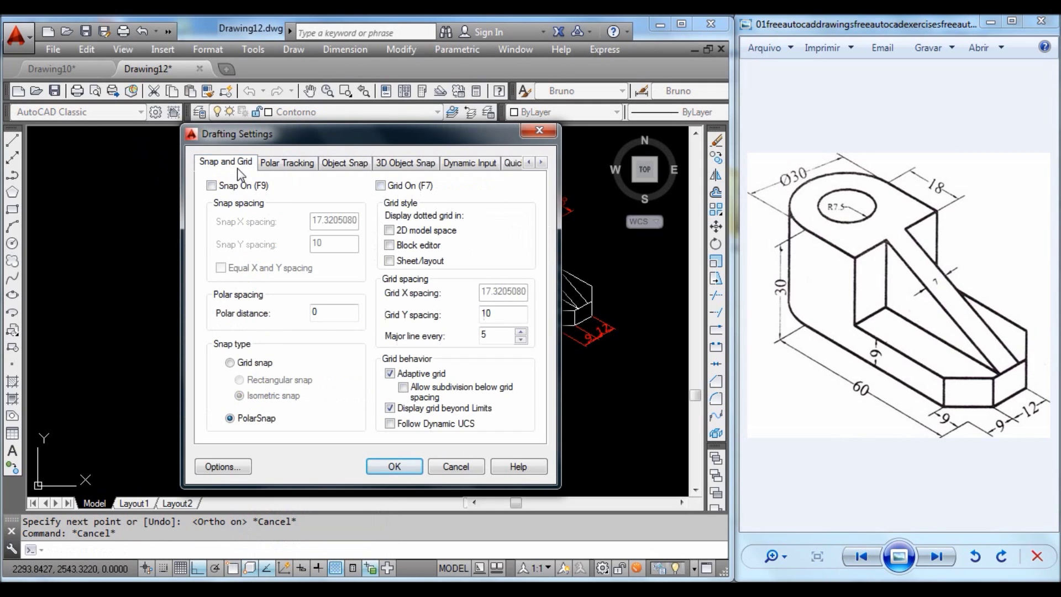
pyautogui.click(230, 363)
pyautogui.click(238, 379)
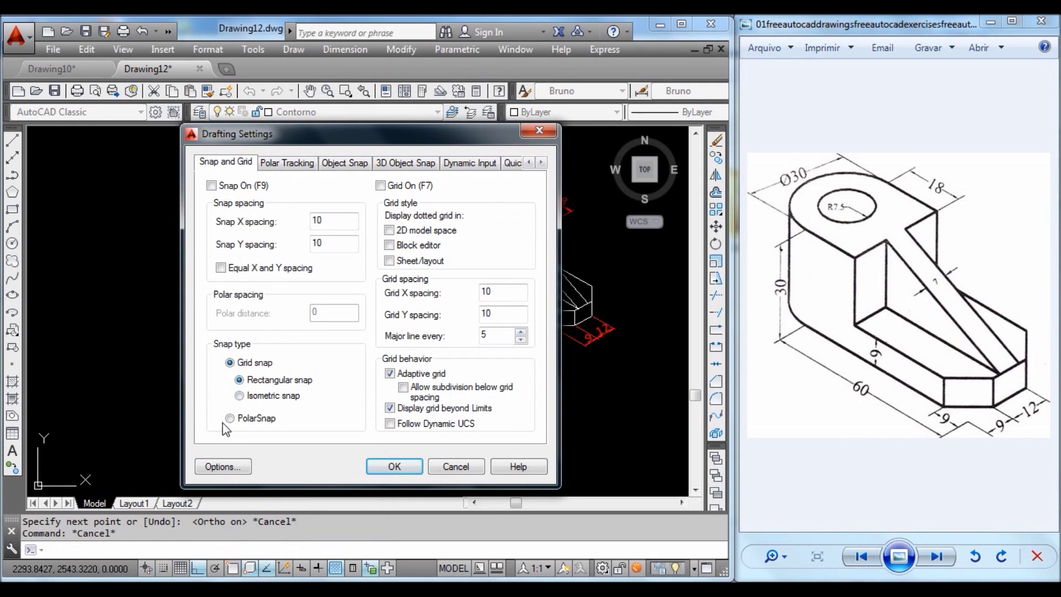
pyautogui.click(393, 467)
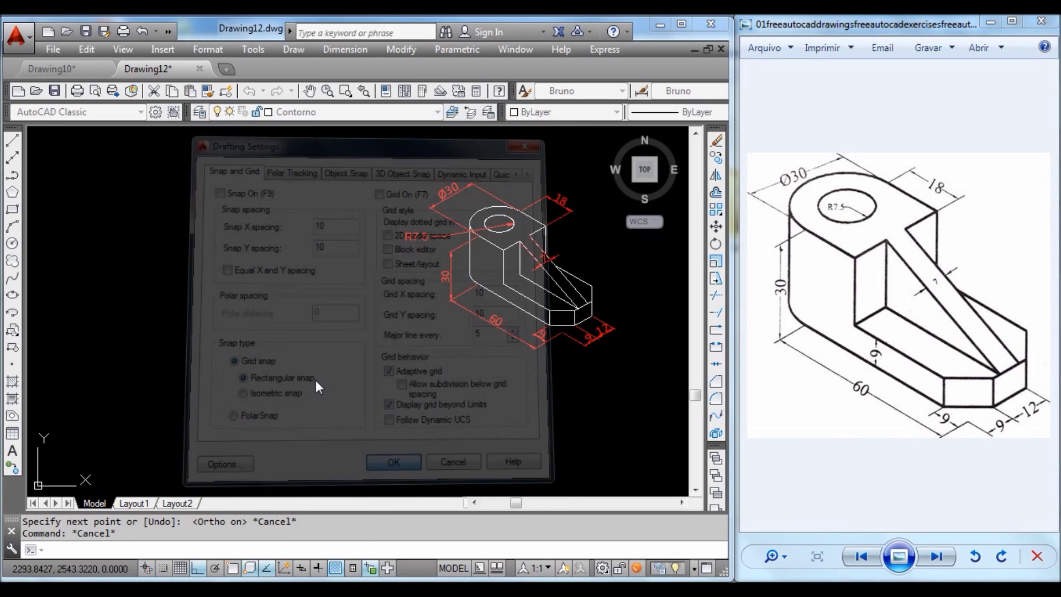
pyautogui.press('Escape')
pyautogui.press('Escape')
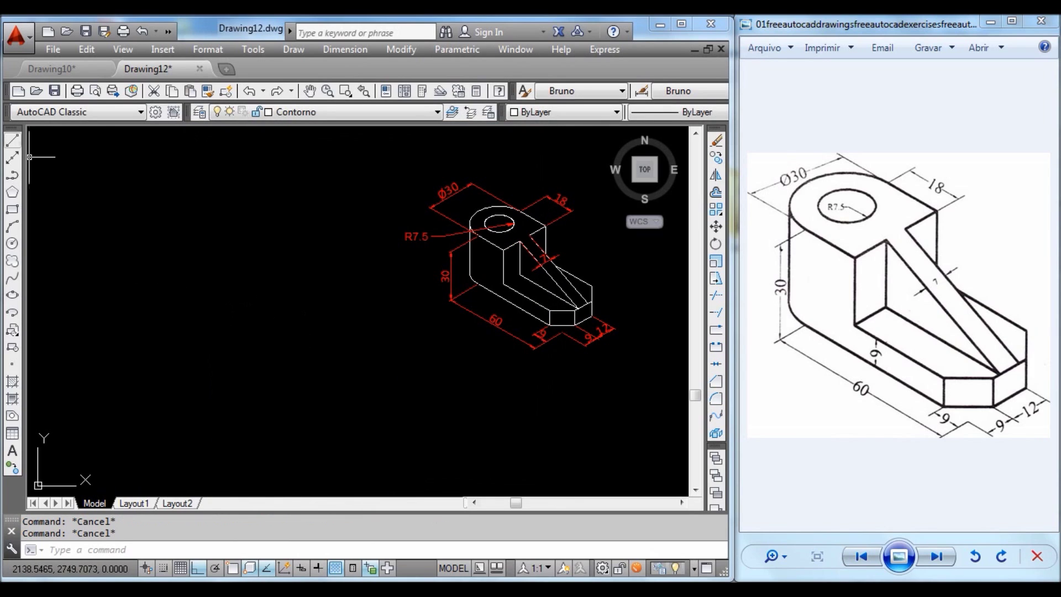
# Draw a horizontal base line 75 long in the empty area beside the bracket, with a 9 vertical line up from its far end.
pyautogui.click(12, 141)
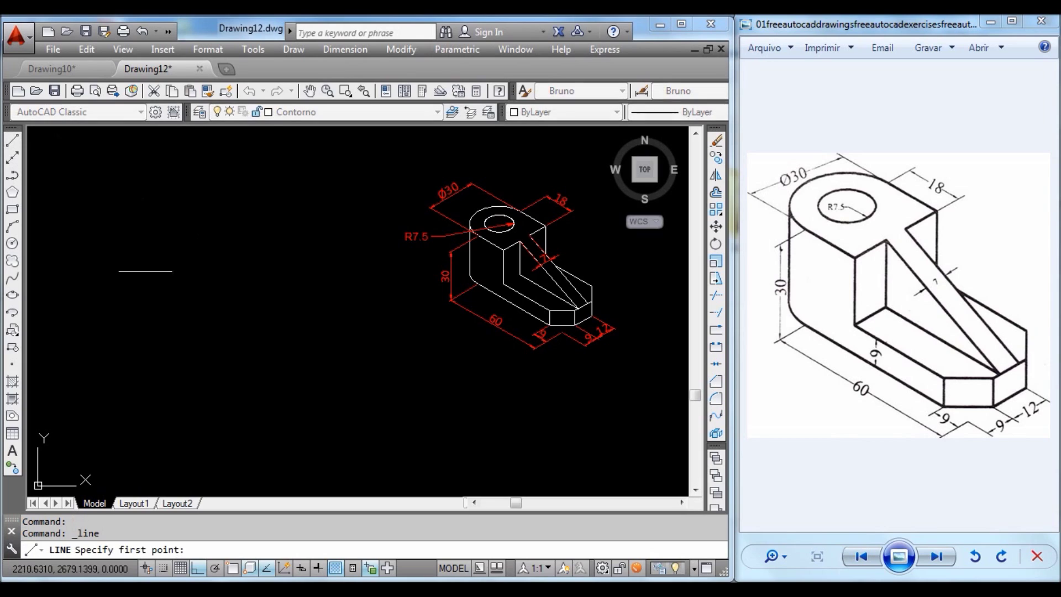
pyautogui.click(131, 275)
pyautogui.write('75')
pyautogui.press('Return')
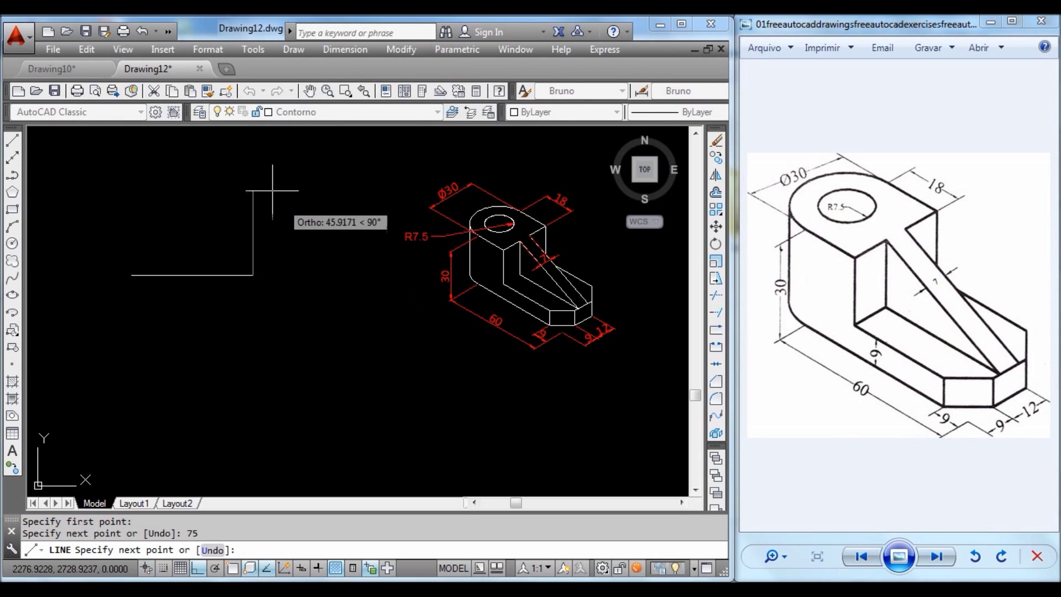
pyautogui.write('9')
pyautogui.press('Return')
pyautogui.press('Escape')
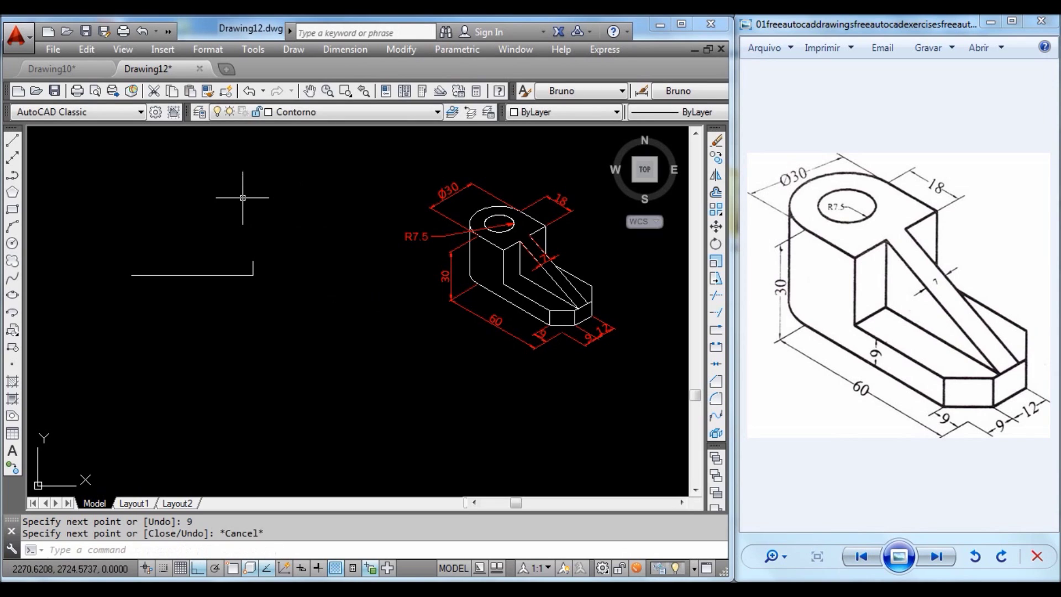
# With object snap on, close the front view outline from the base's start with lines 30 up, 33 across and sloping to the 9 edge.
pyautogui.press('Return')
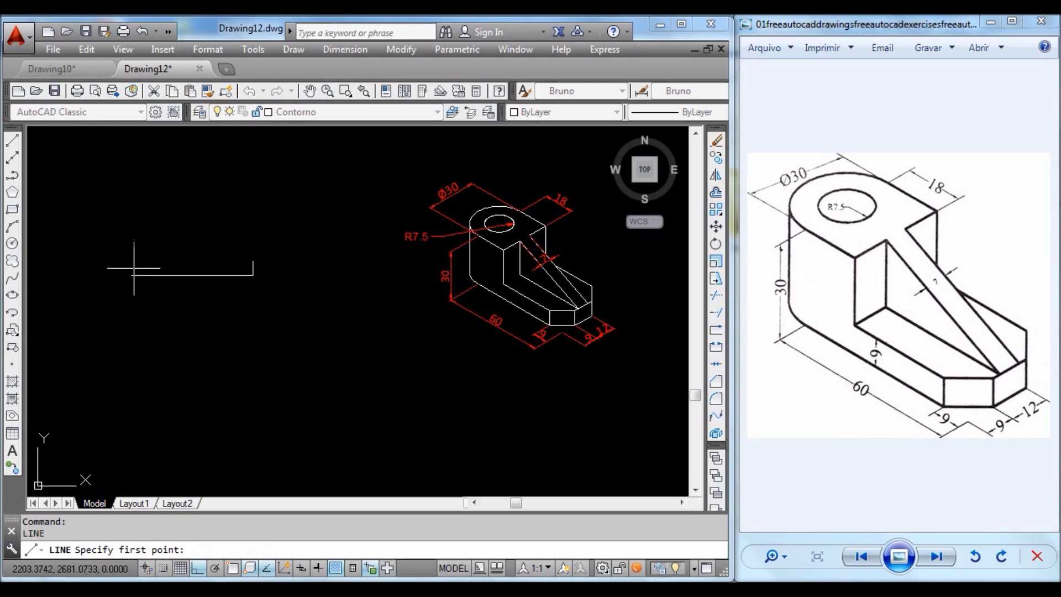
pyautogui.write('L')
pyautogui.press('Return')
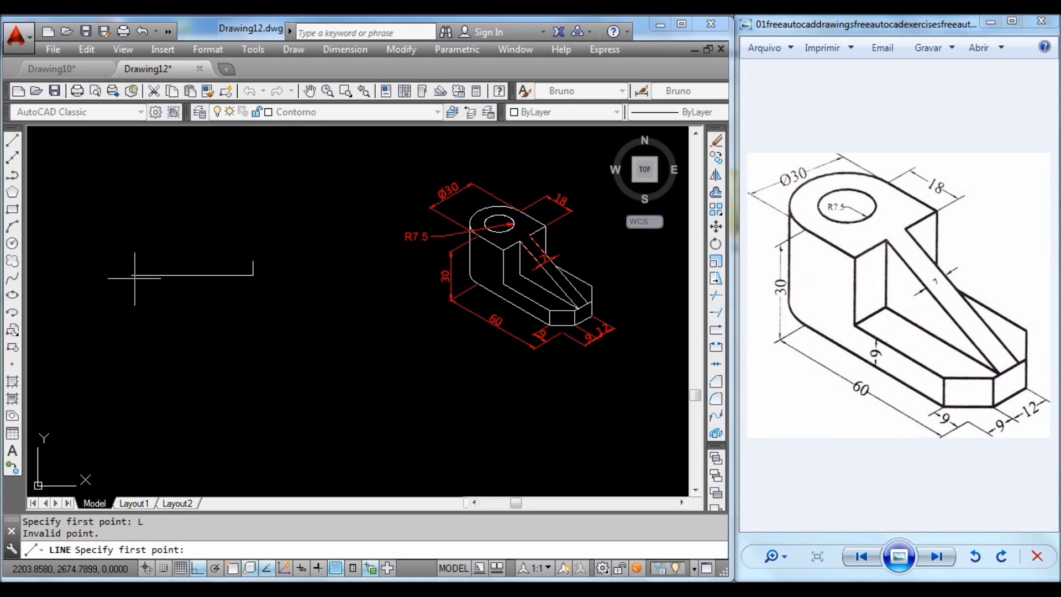
pyautogui.press('F5')
pyautogui.press('F3')
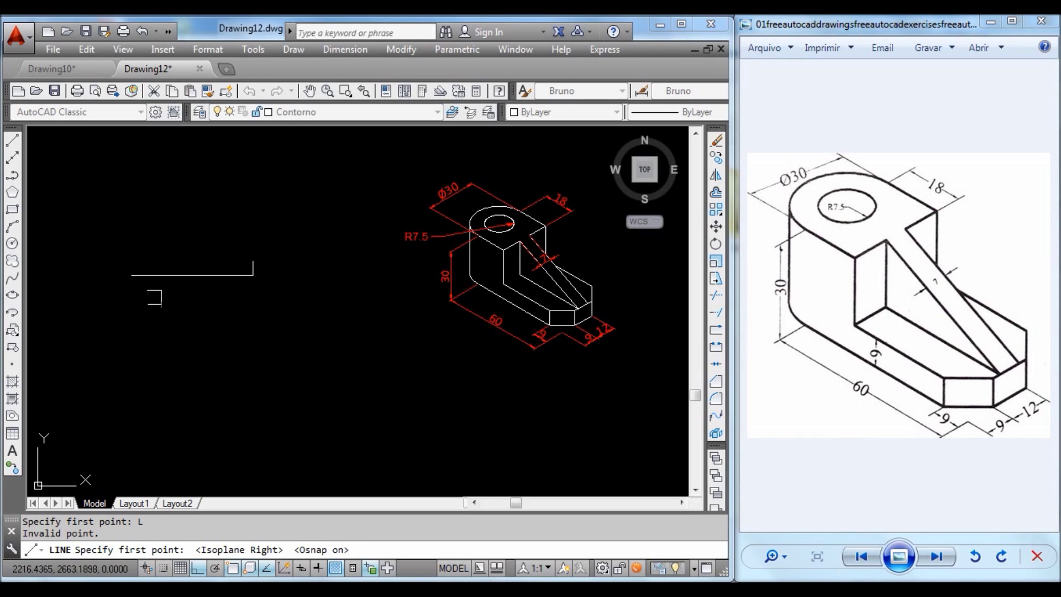
pyautogui.click(131, 275)
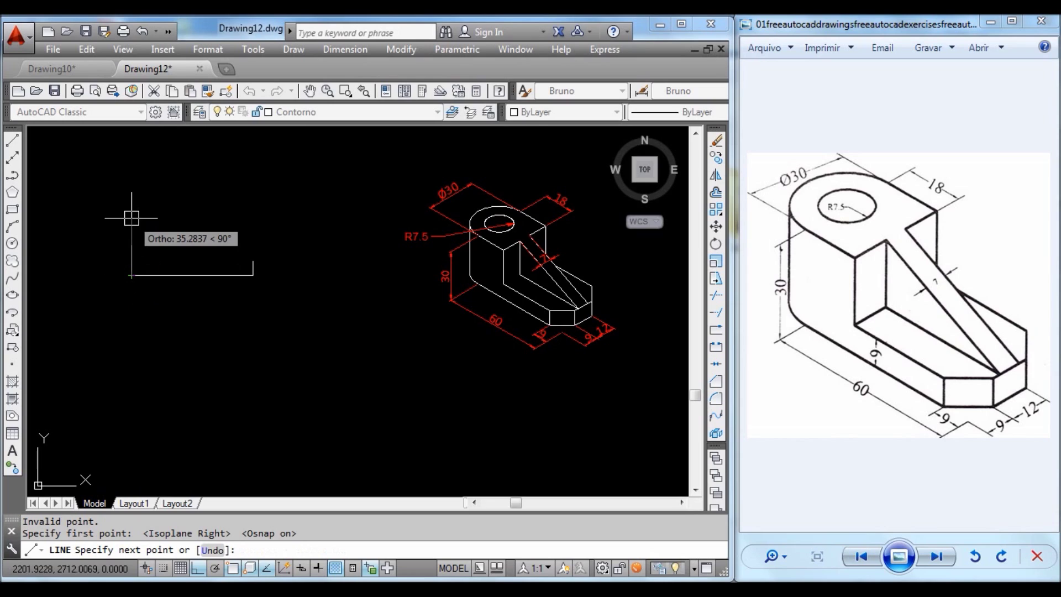
pyautogui.write('30')
pyautogui.press('Return')
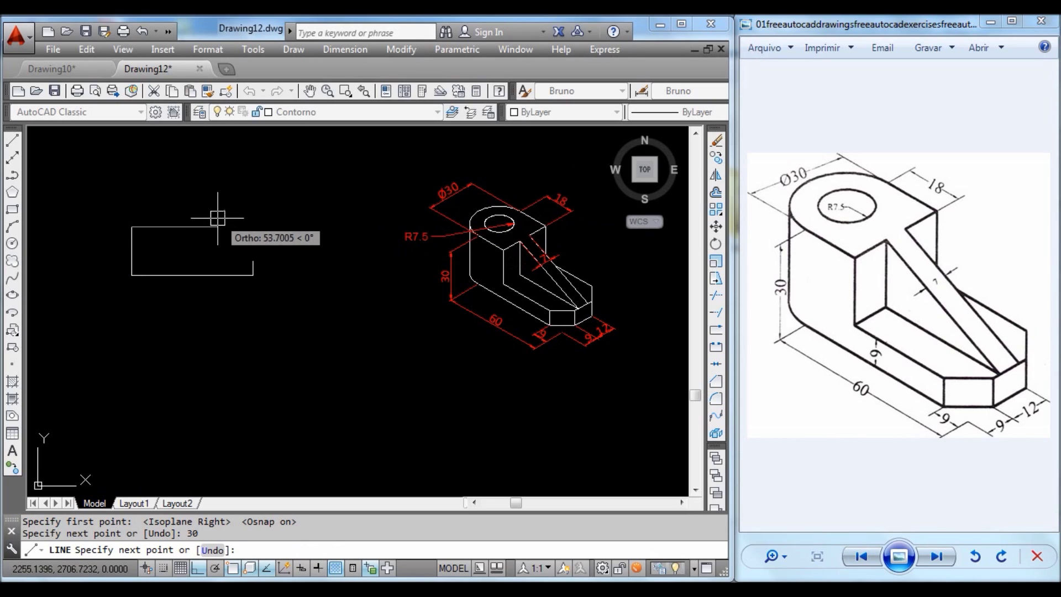
pyautogui.write('33')
pyautogui.press('Return')
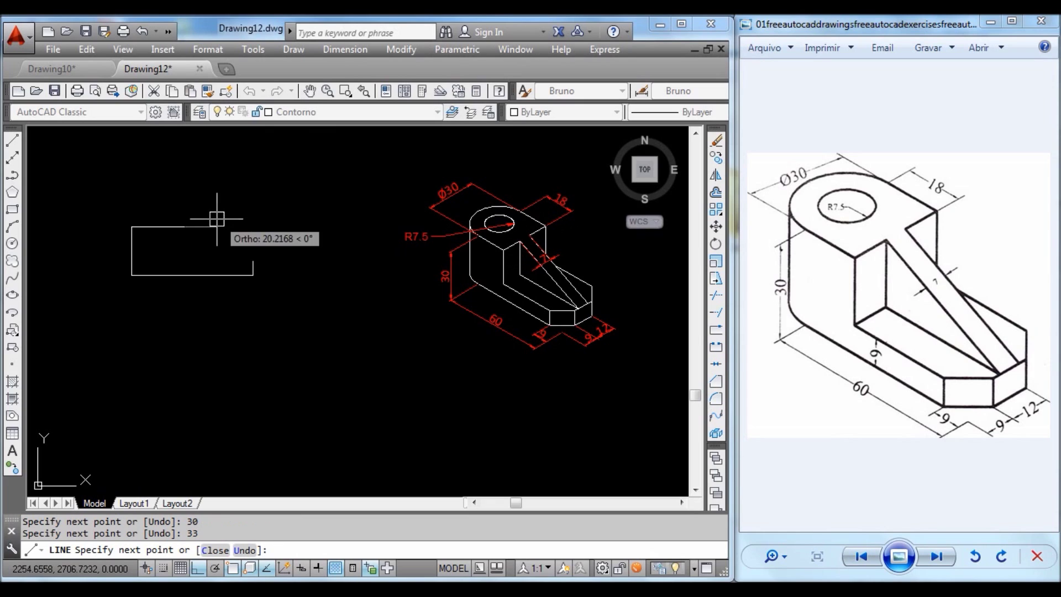
pyautogui.click(253, 259)
pyautogui.press('Escape')
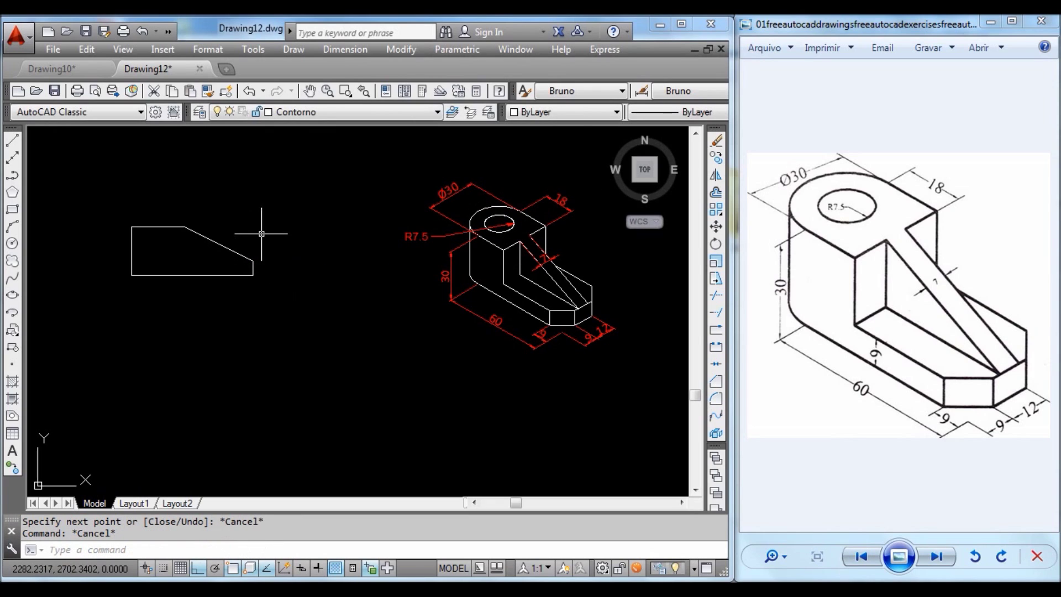
# Draw the inner step of the front view from the slope's lower end horizontally back, and vertically up to the slope's upper end.
pyautogui.write('L')
pyautogui.press('Return')
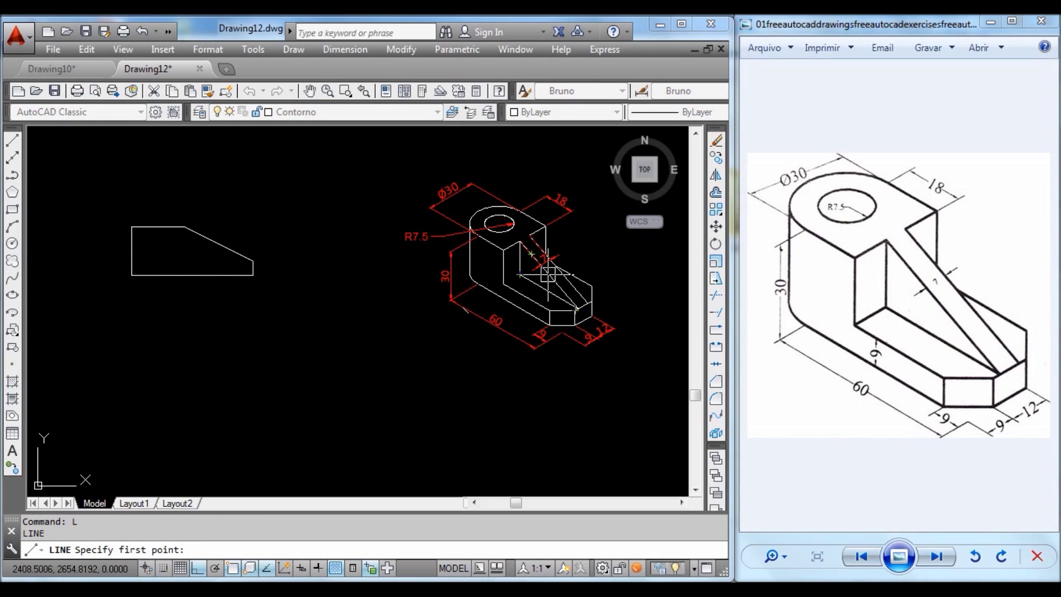
pyautogui.click(252, 260)
pyautogui.click(185, 260)
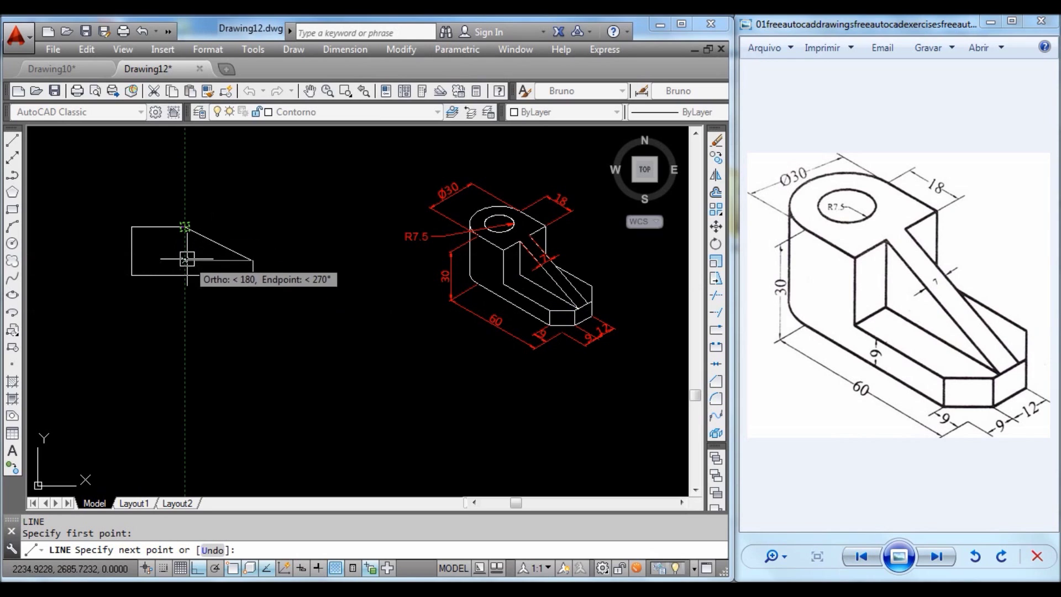
pyautogui.click(185, 227)
pyautogui.press('Escape')
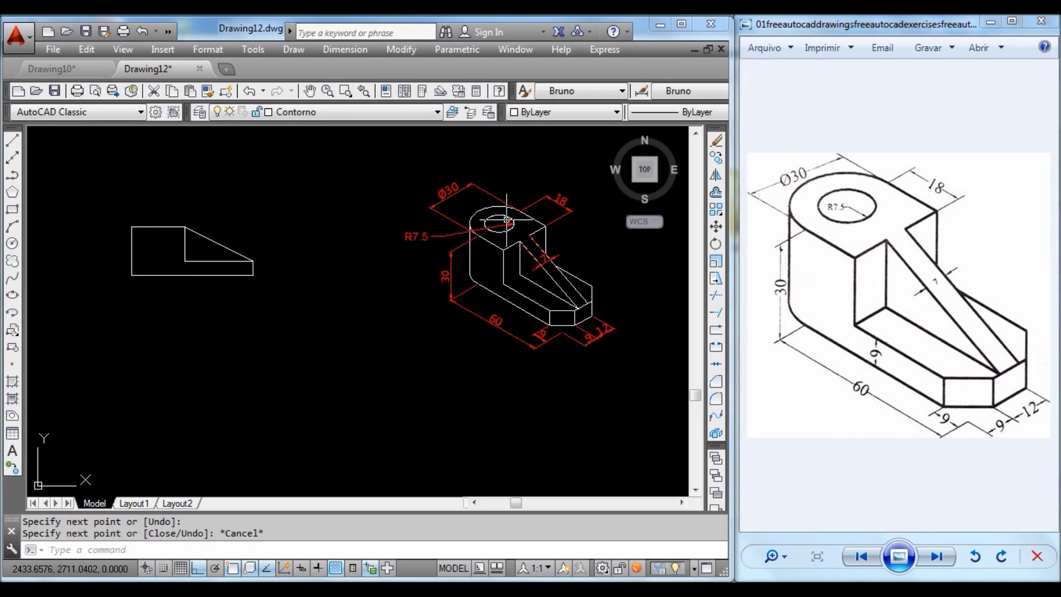
# Draw the top view rectangle 40 below the front view's base, matching its width and 30 deep.
pyautogui.write('L')
pyautogui.press('Return')
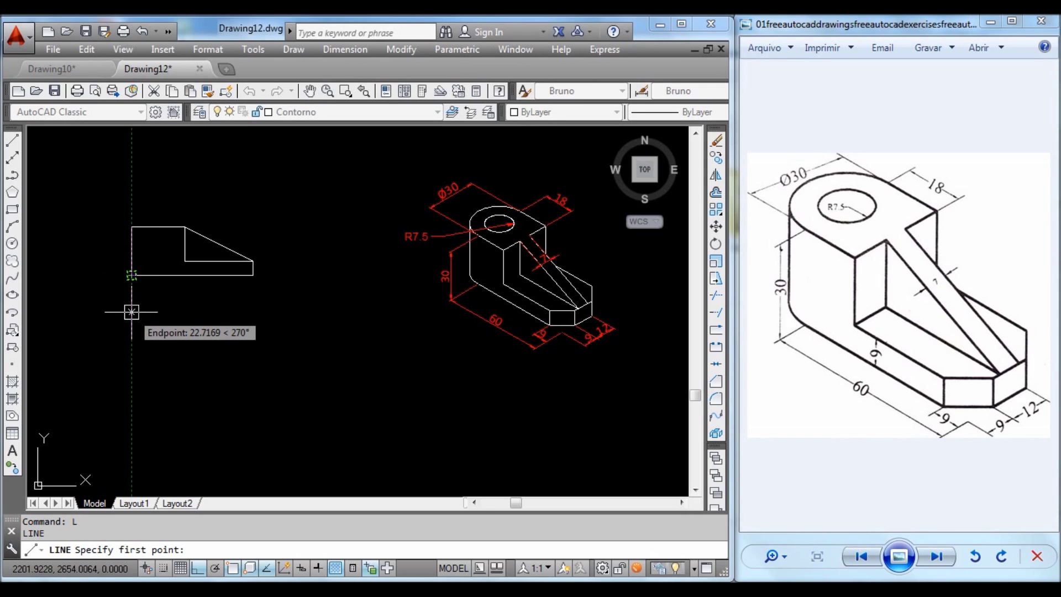
pyautogui.write('40')
pyautogui.press('Return')
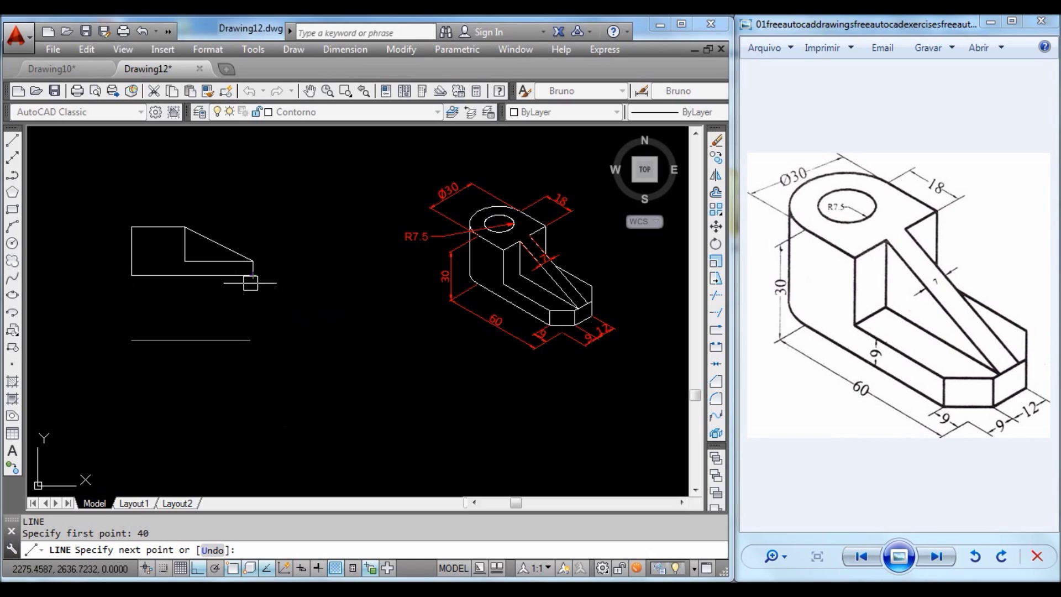
pyautogui.click(254, 340)
pyautogui.write('30')
pyautogui.press('Return')
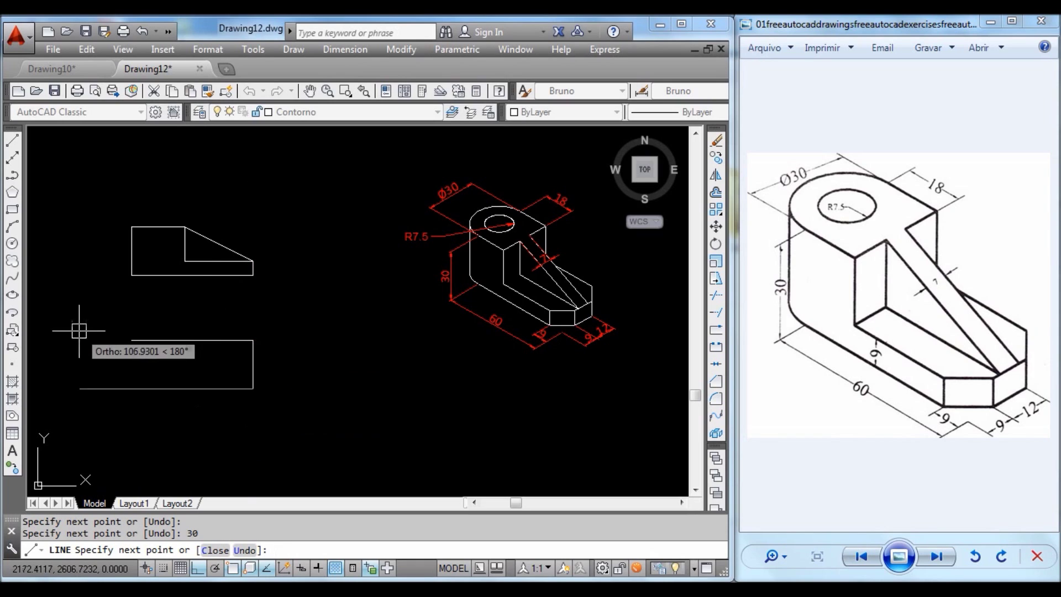
pyautogui.click(132, 388)
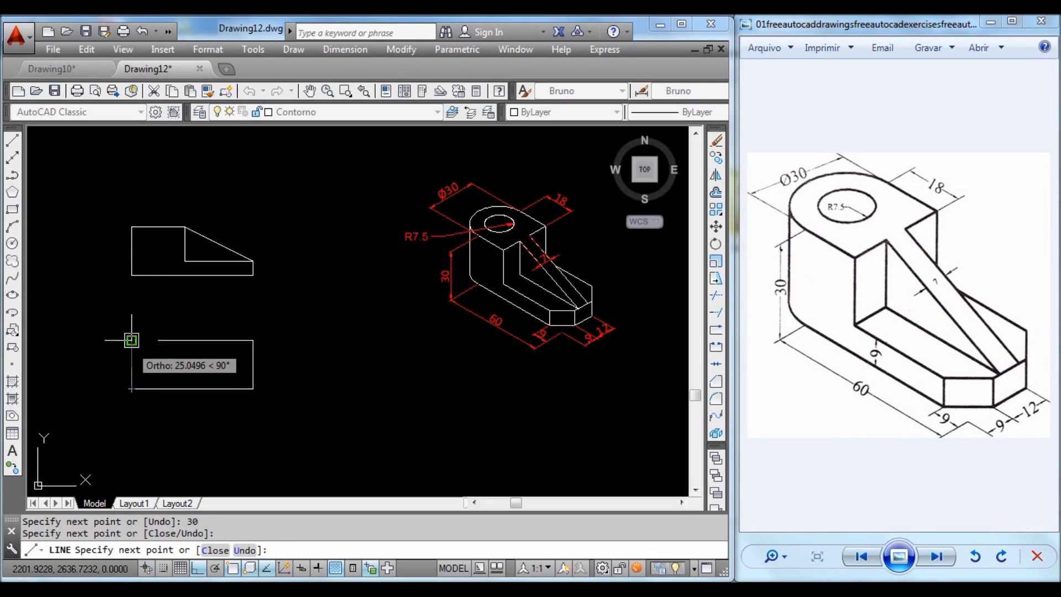
pyautogui.click(131, 340)
pyautogui.press('Escape')
# In the top view, draw a line 11.5 down from the upper edge, aligned with the front view's inner step, and horizontally to the right edge.
pyautogui.write('L')
pyautogui.press('Return')
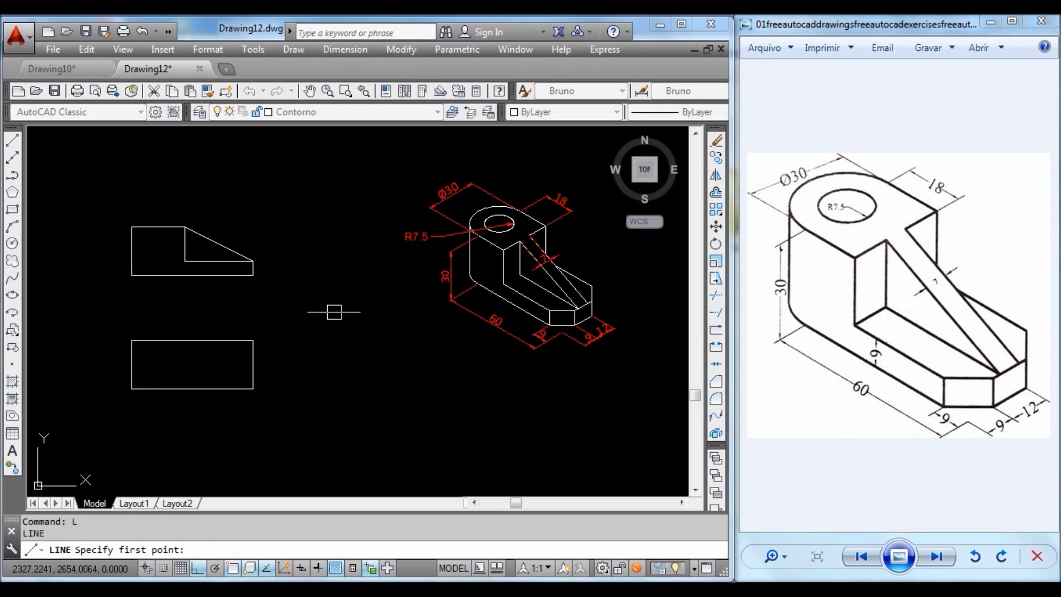
pyautogui.click(185, 340)
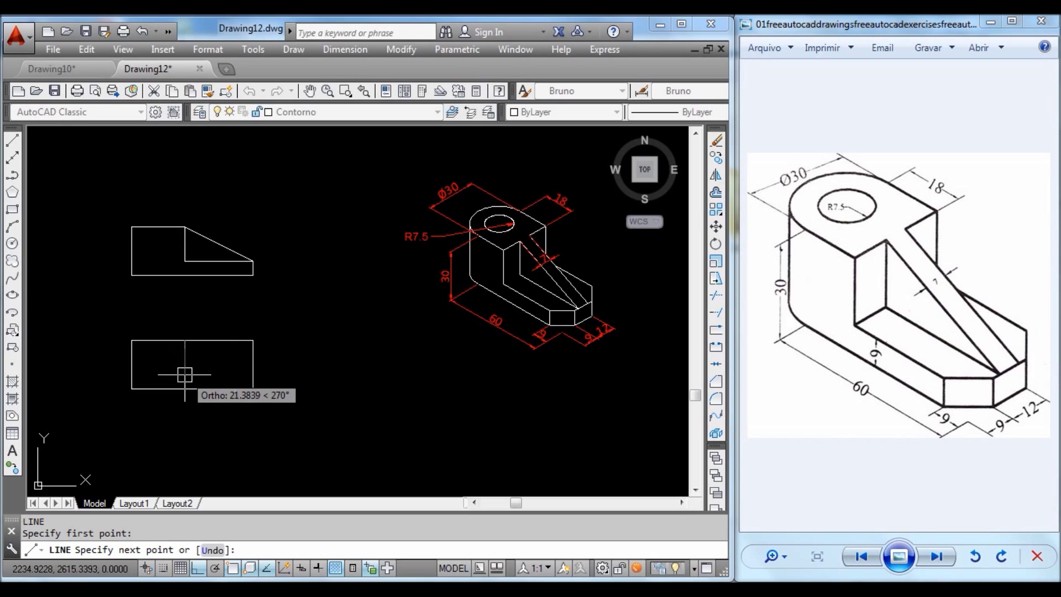
pyautogui.press('Return')
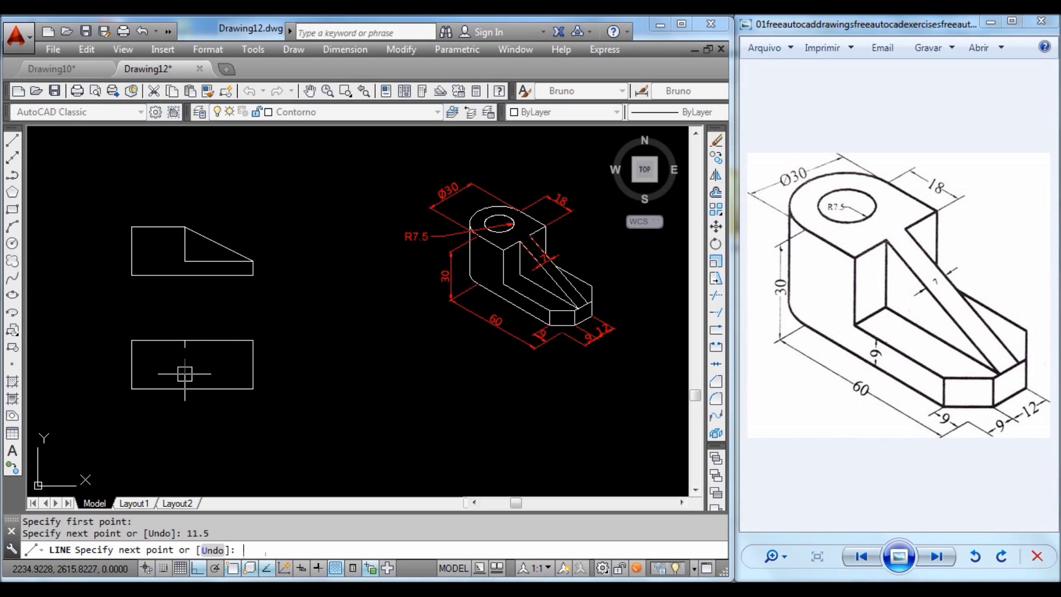
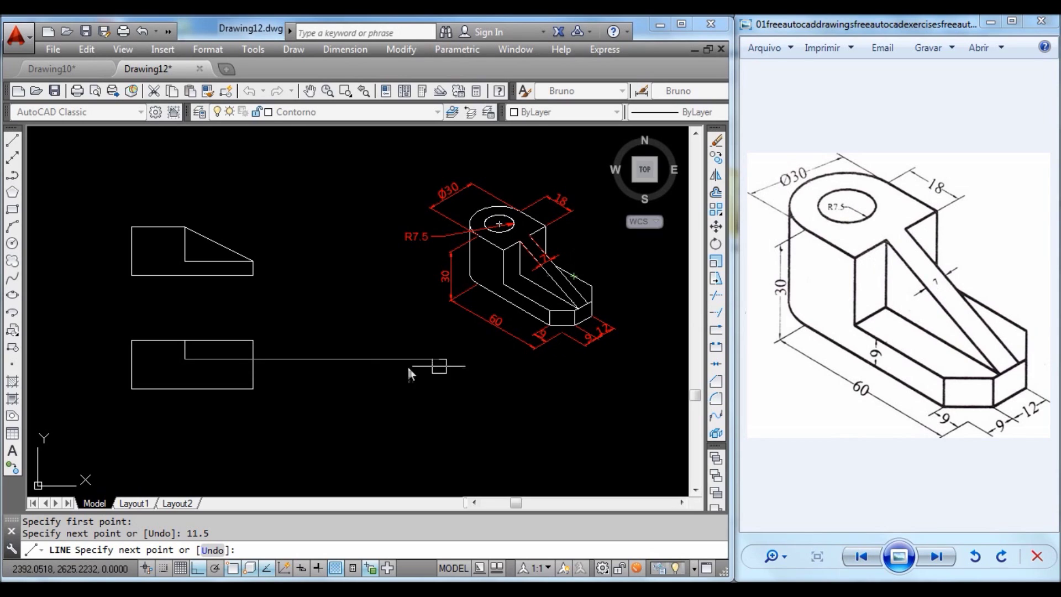
pyautogui.scroll(3, 253, 357)
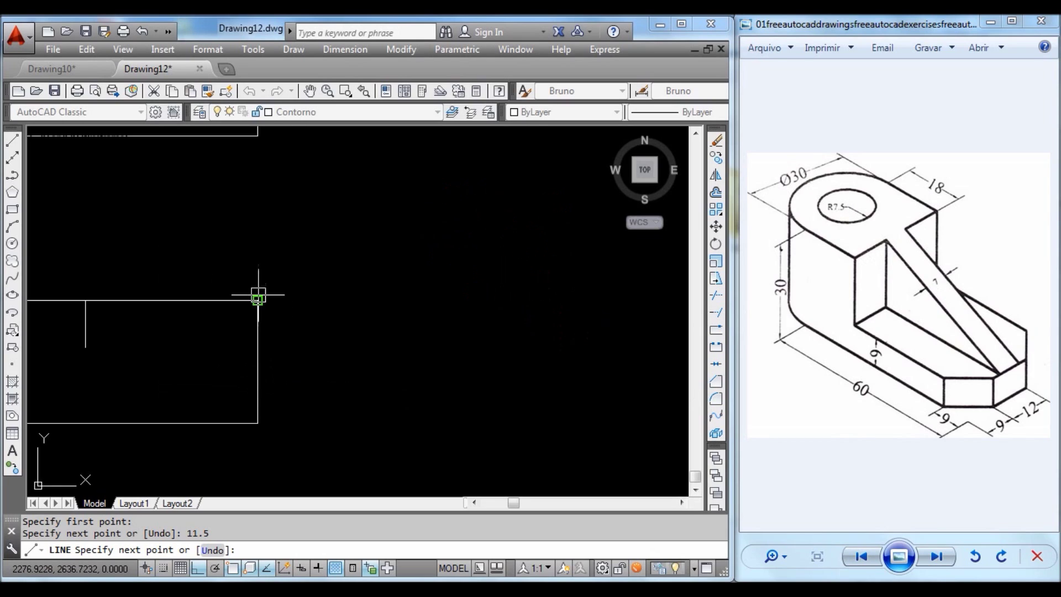
pyautogui.scroll(3, 255, 349)
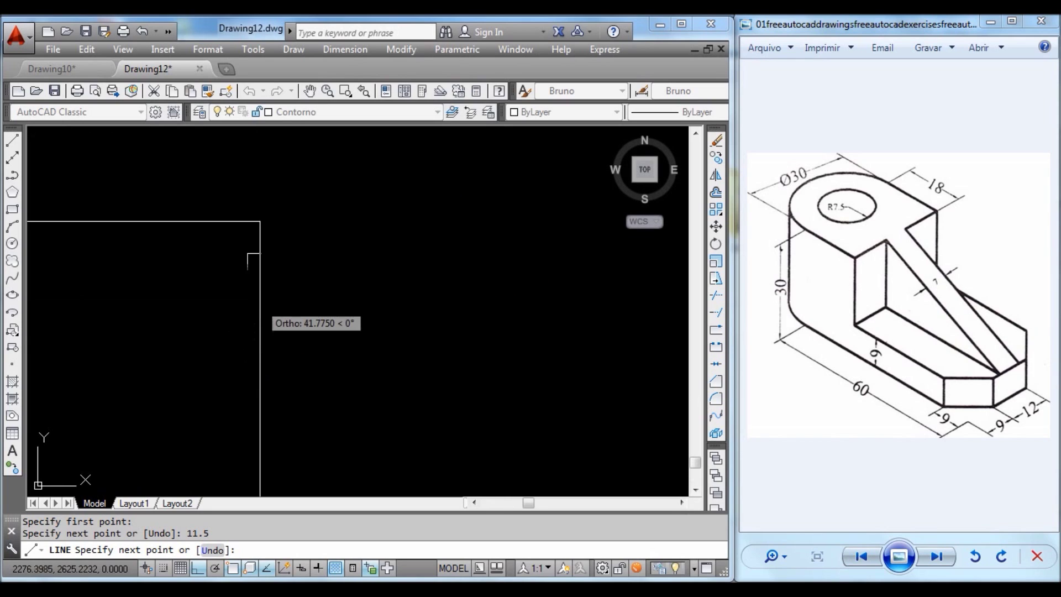
pyautogui.click(260, 336)
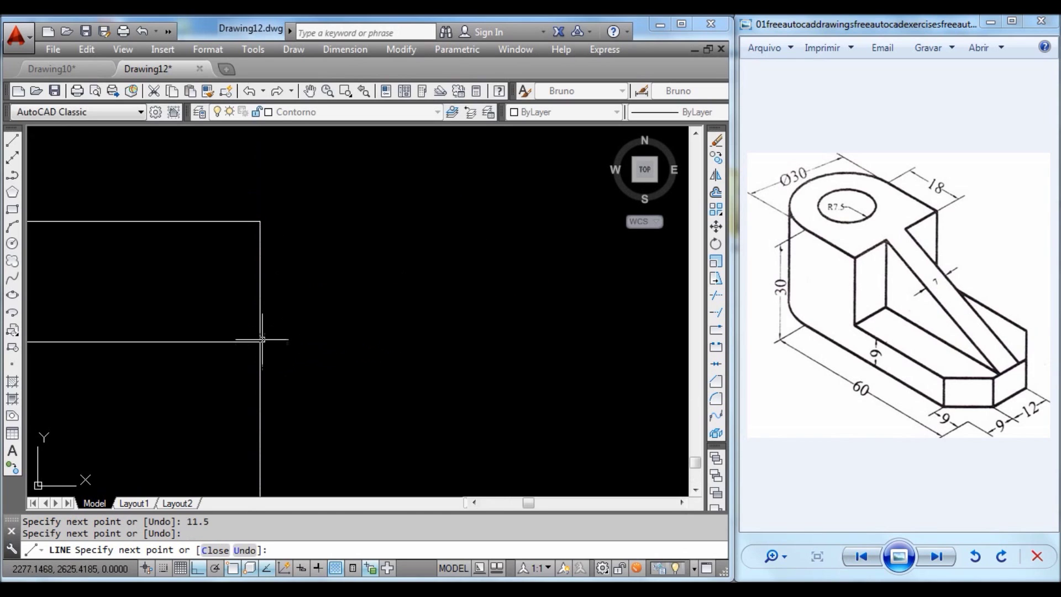
pyautogui.press('Return')
pyautogui.scroll(-3, 309, 334)
pyautogui.moveTo(325, 332); pyautogui.dragTo(452, 302, button='middle')
pyautogui.press('Escape')
pyautogui.press('Escape')
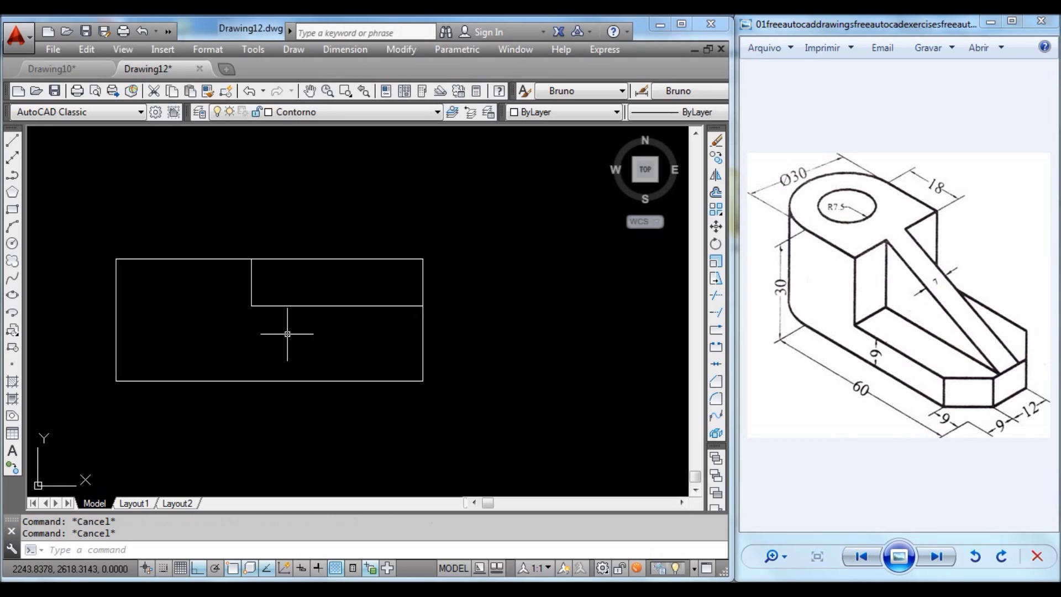
# Draw the matching lower rib line in the top view: 11.5 up from the lower edge, and horizontally to the right edge.
pyautogui.press('Return')
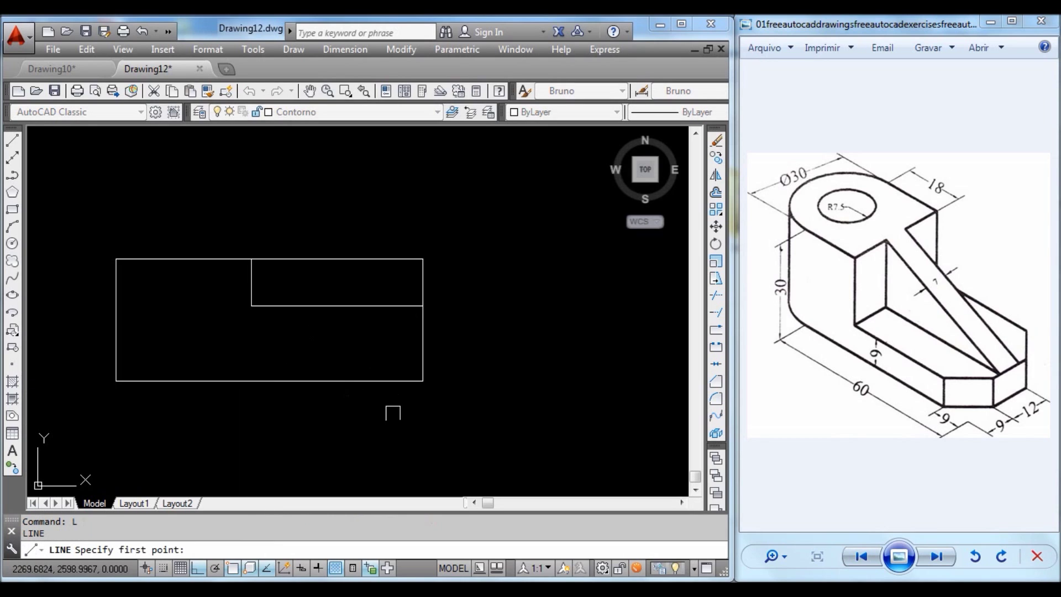
pyautogui.click(251, 381)
pyautogui.write('11.5')
pyautogui.press('Return')
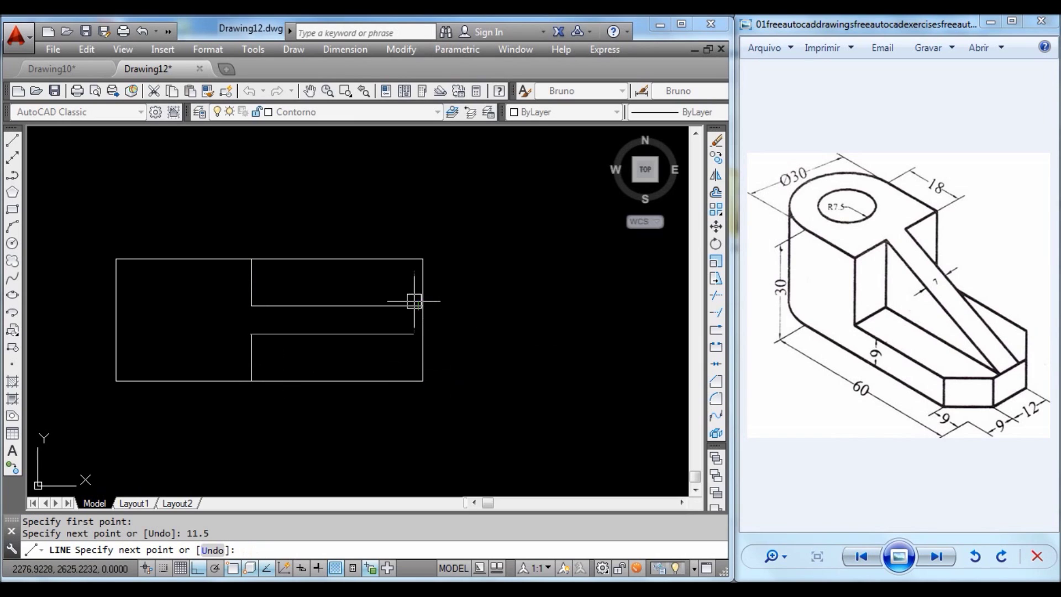
pyautogui.scroll(4, 421, 335)
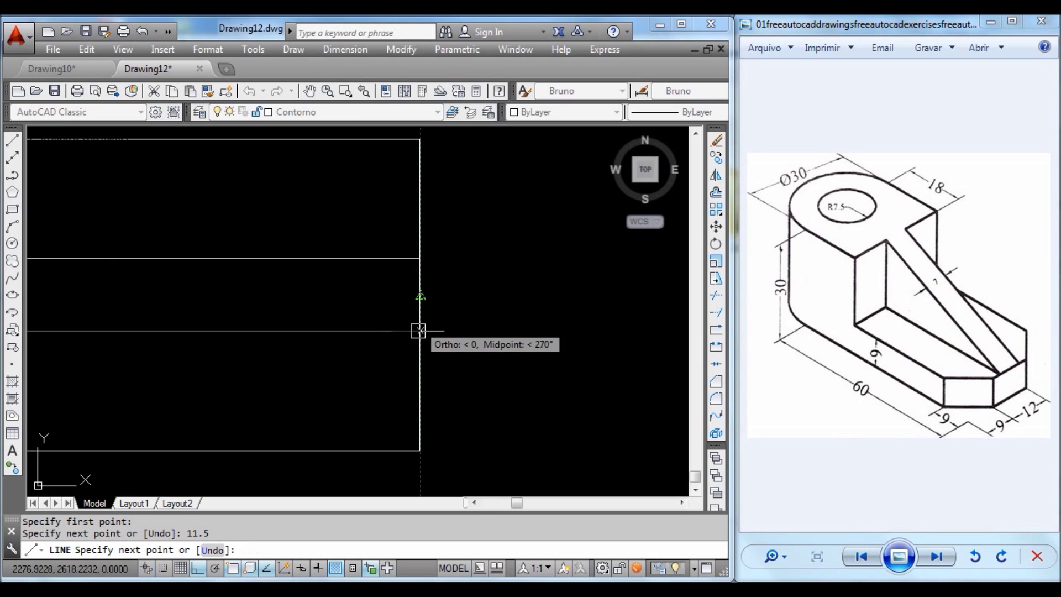
pyautogui.click(418, 332)
pyautogui.press('Escape')
pyautogui.scroll(-4, 486, 330)
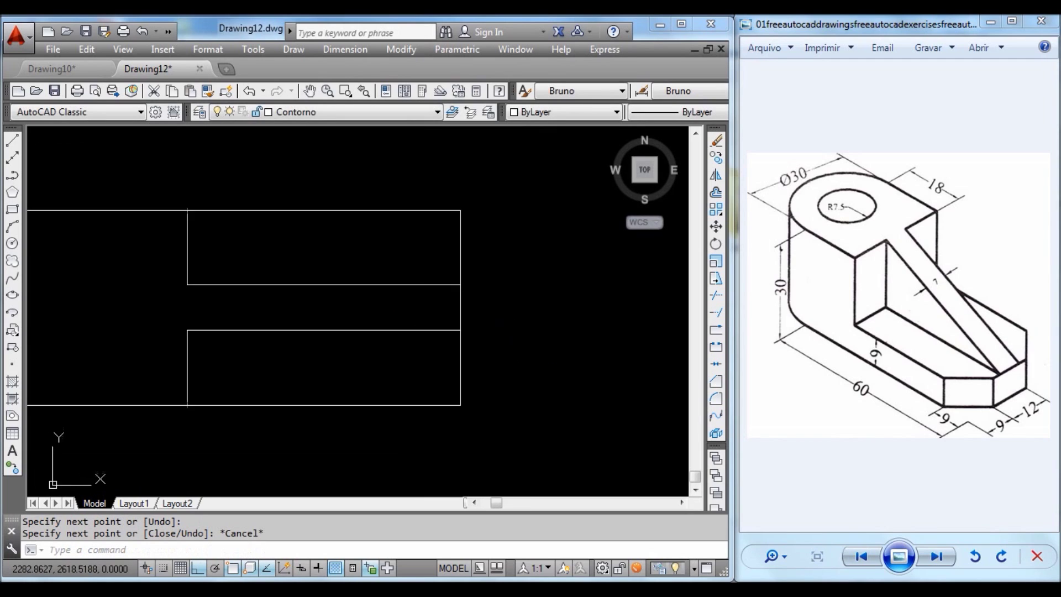
pyautogui.press('Escape')
pyautogui.press('Escape')
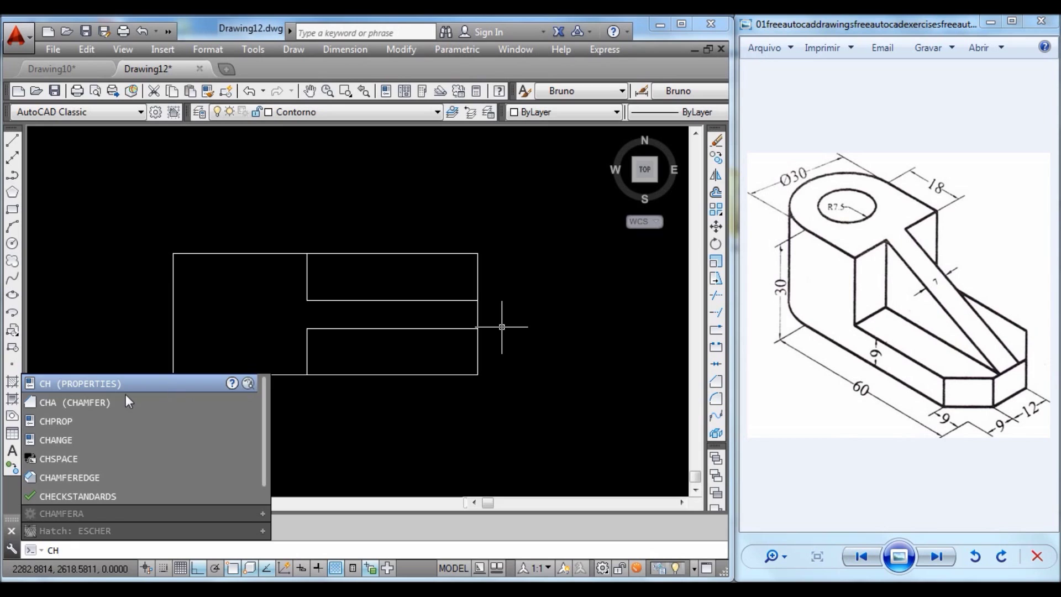
# Chamfer the top view's upper right corner with both distances set to 9.
pyautogui.click(117, 401)
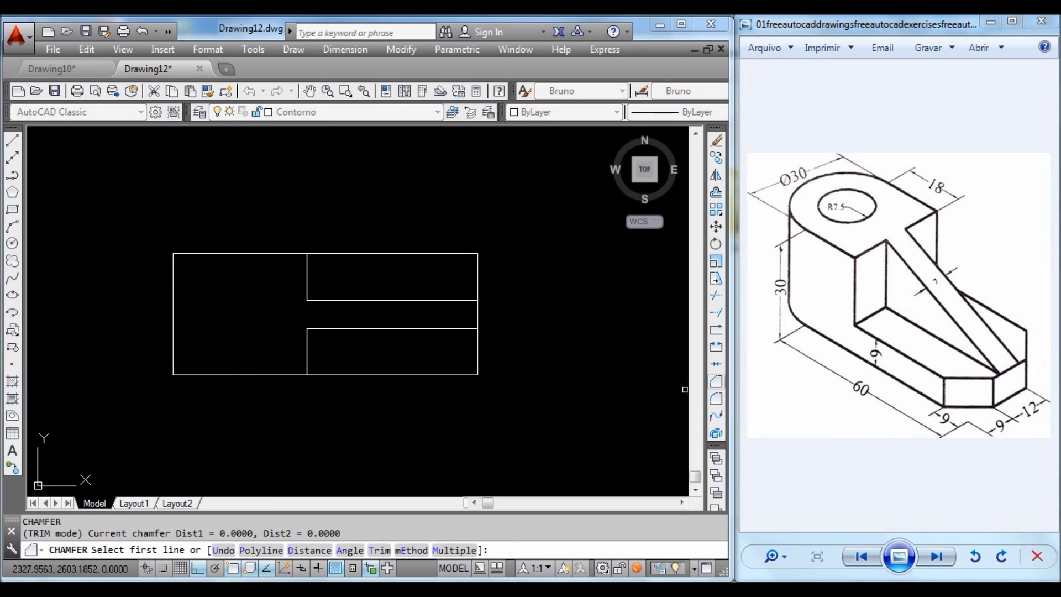
pyautogui.click(309, 550)
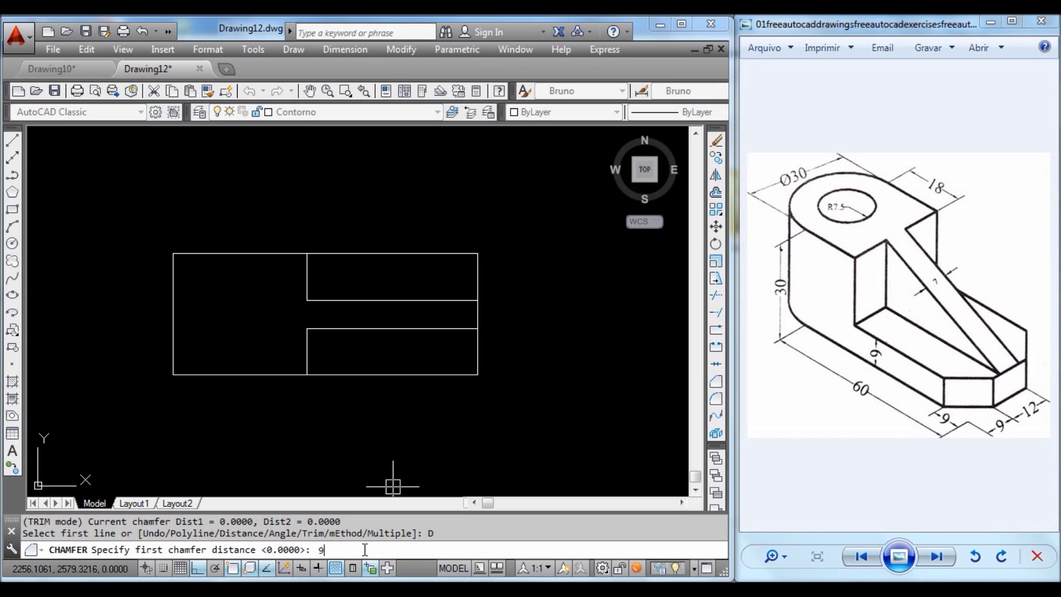
pyautogui.press('Return')
pyautogui.press('Return')
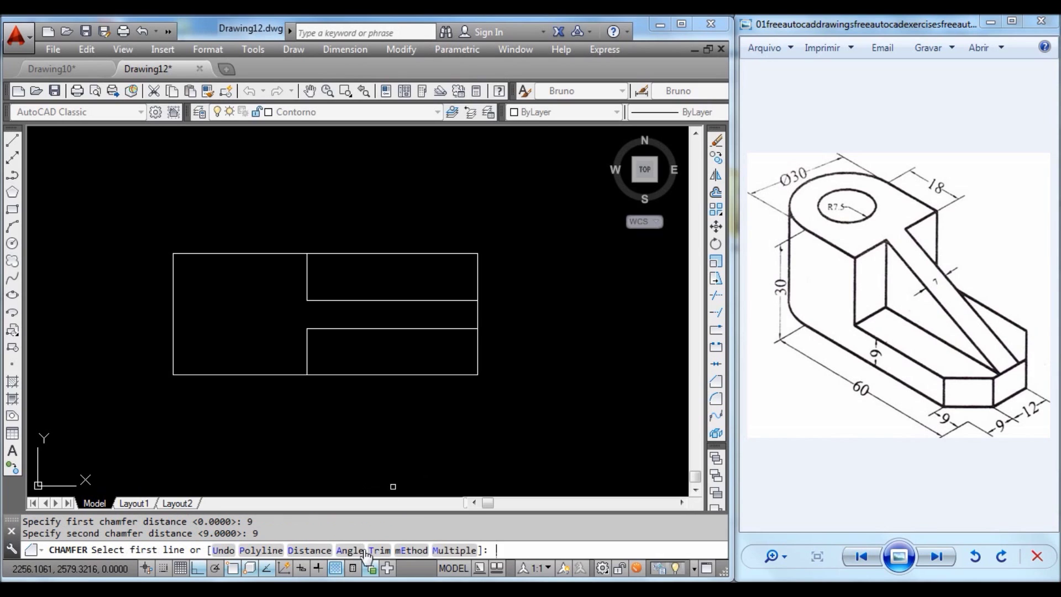
pyautogui.click(478, 268)
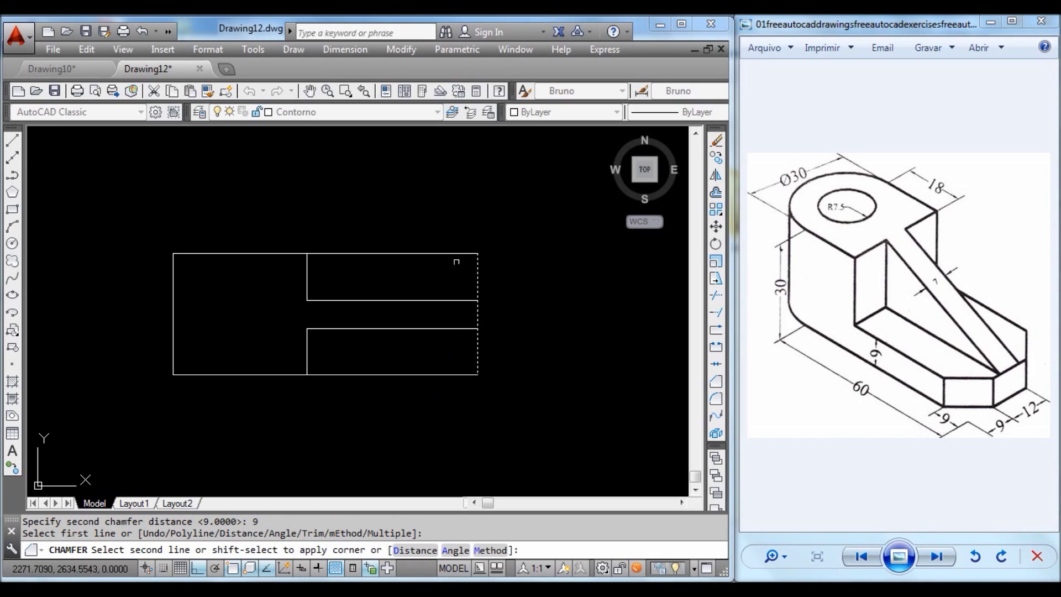
pyautogui.click(451, 256)
# Chamfer the top view's lower right corner with the same chamfer distances.
pyautogui.press('Return')
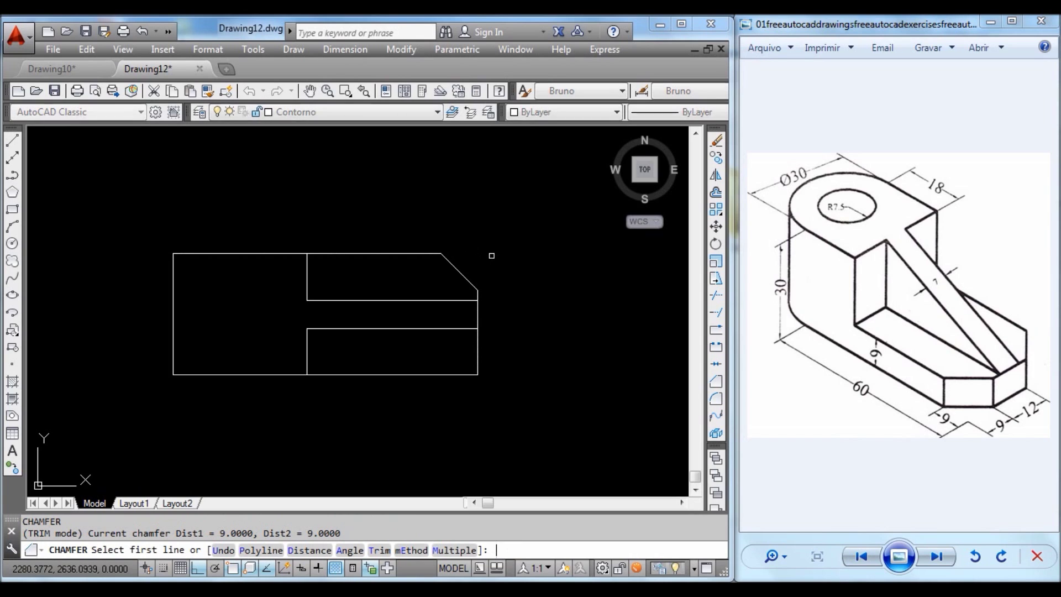
pyautogui.click(477, 310)
pyautogui.click(445, 371)
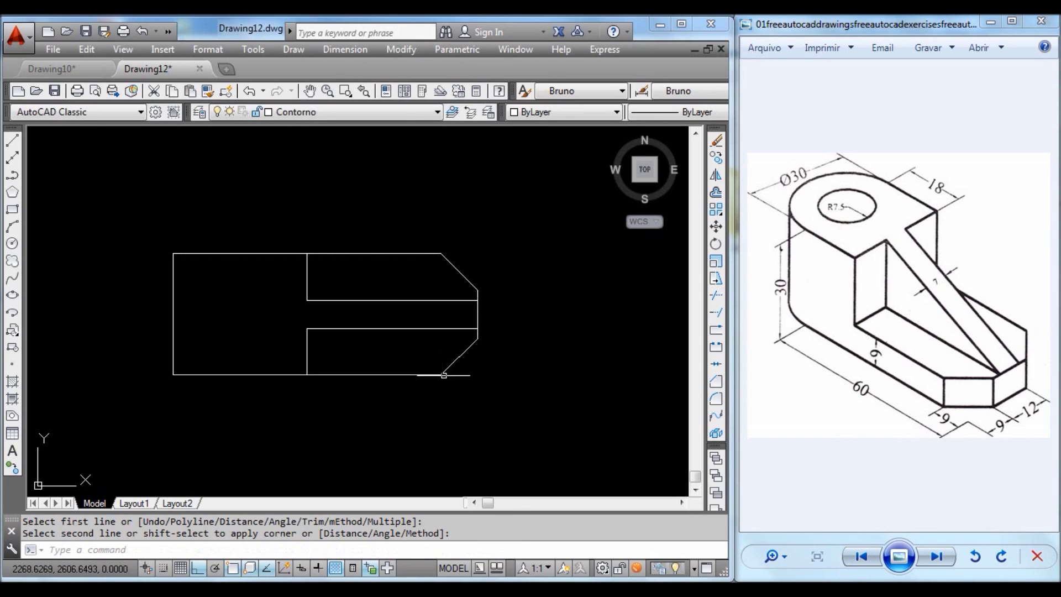
pyautogui.press('Escape')
pyautogui.scroll(-2, 535, 374)
pyautogui.moveTo(535, 374); pyautogui.dragTo(443, 396, button='middle')
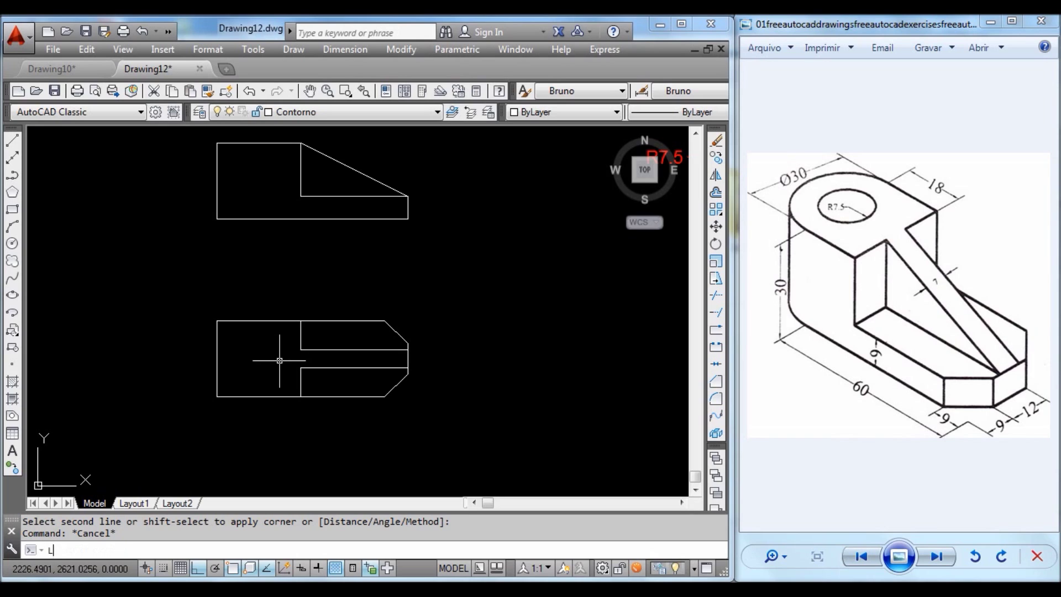
# Draw a vertical line across the top view's full depth, 15 in from its left edge.
pyautogui.press('Return')
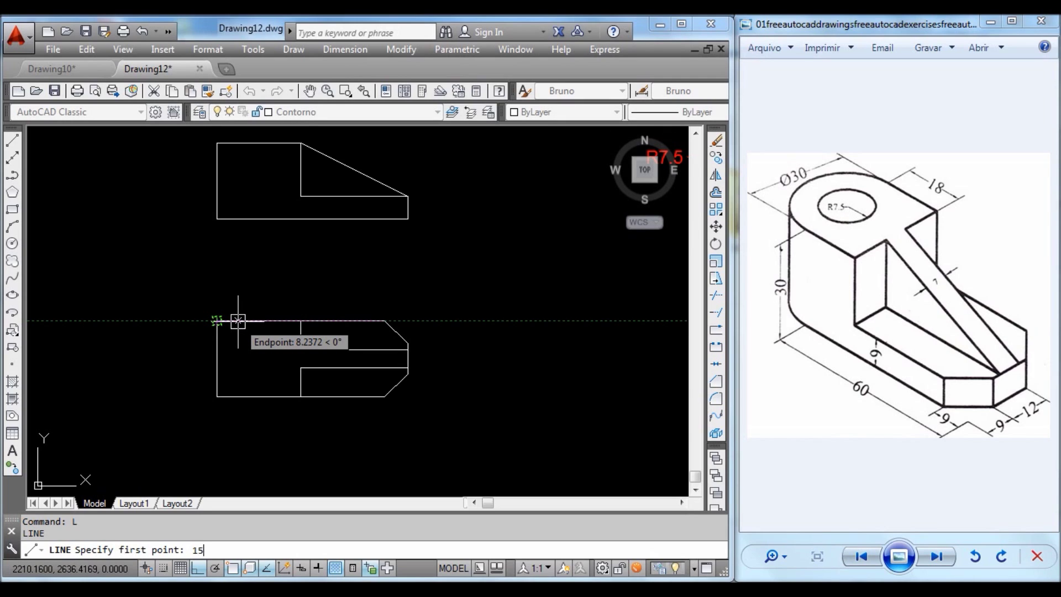
pyautogui.write('15')
pyautogui.press('Return')
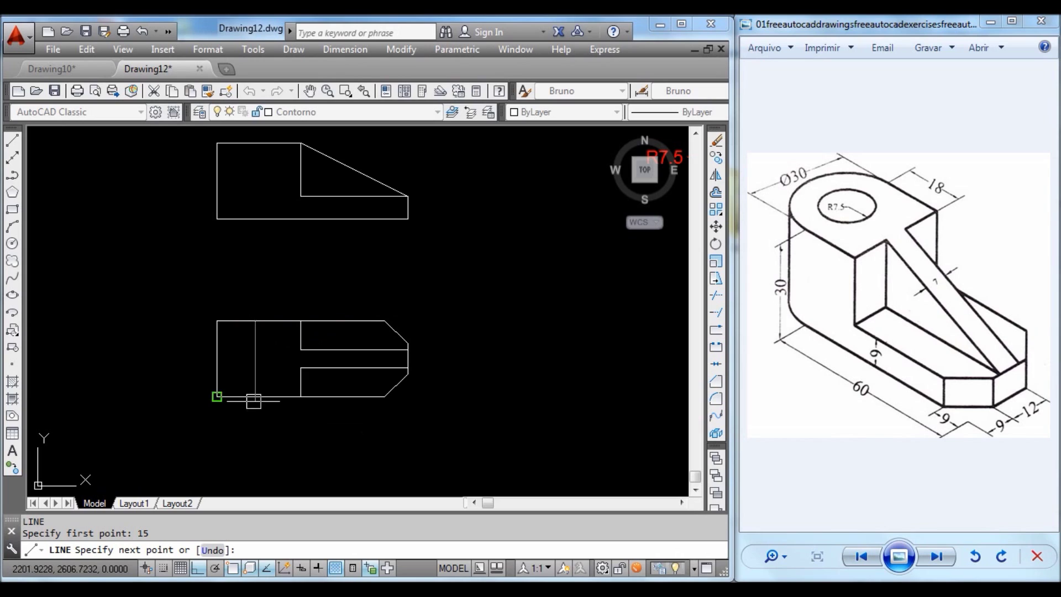
pyautogui.press('Escape')
pyautogui.press('Escape')
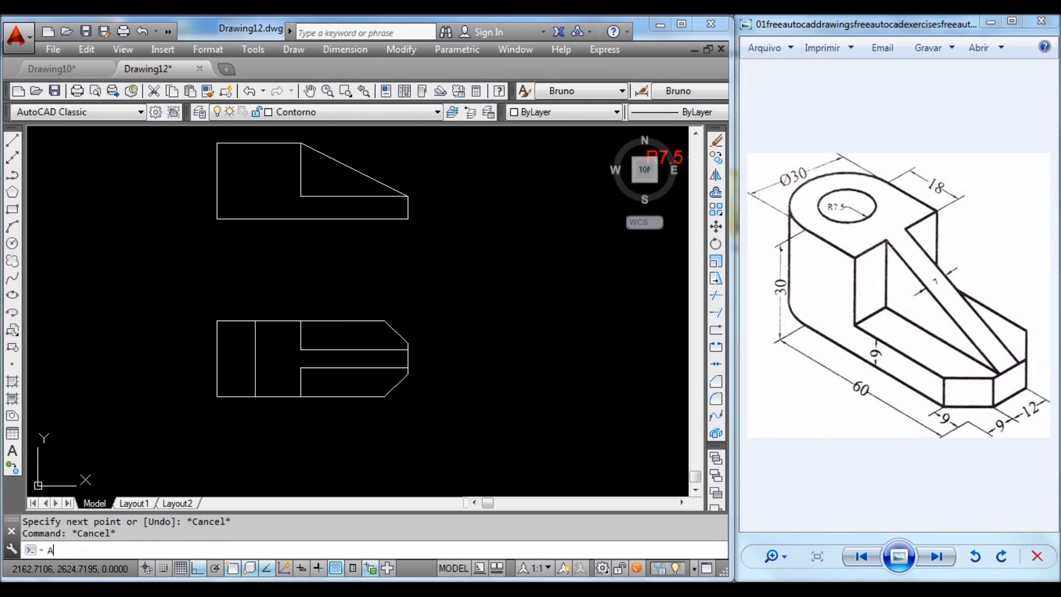
# Draw a semicircular arc centred on the vertical line's midpoint, from its upper end around the left side to its lower end.
pyautogui.write('ARC')
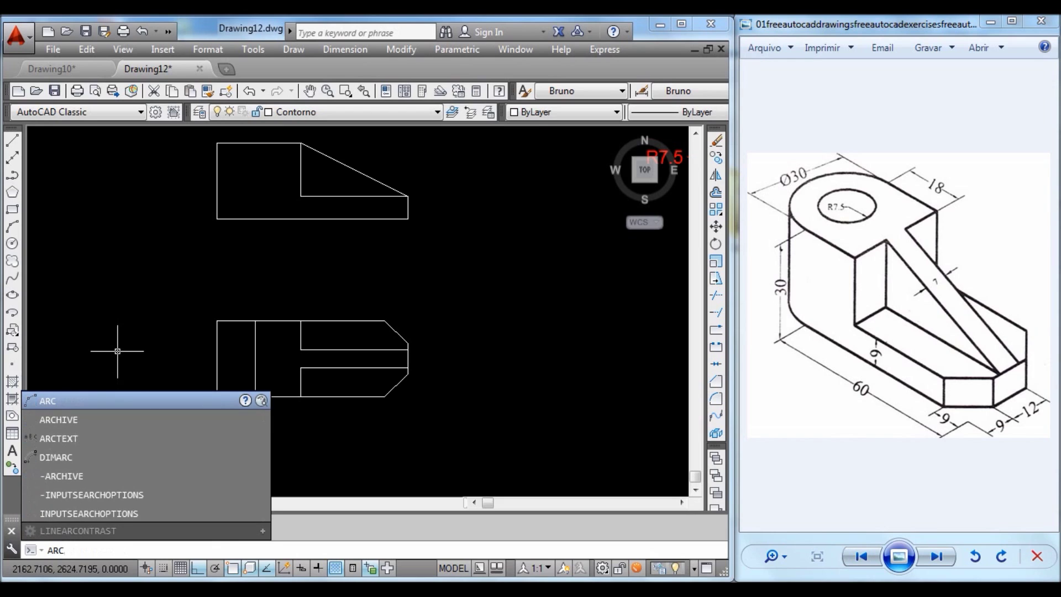
pyautogui.press('Return')
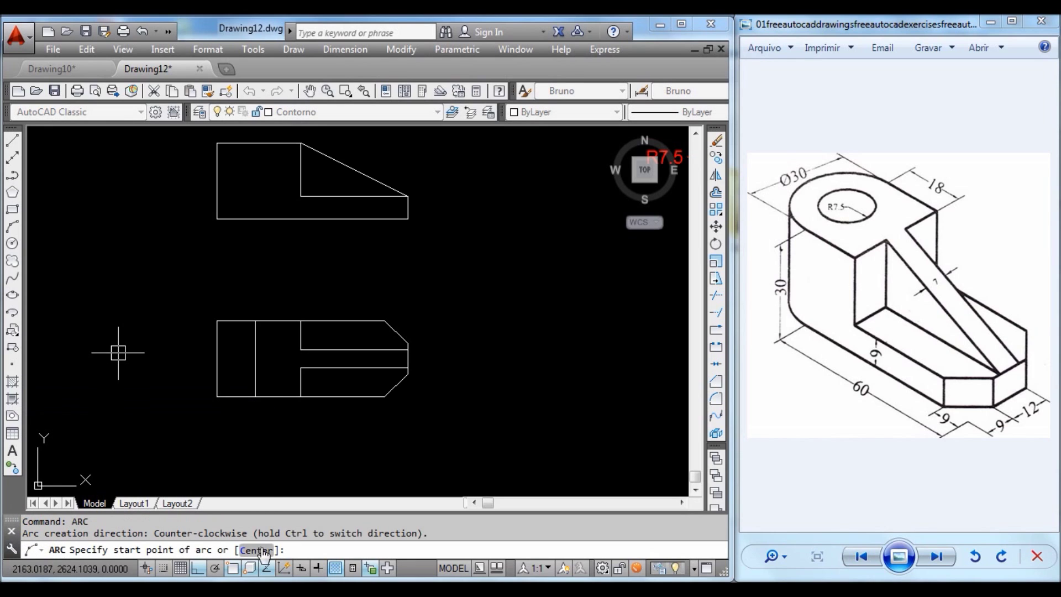
pyautogui.click(261, 551)
pyautogui.click(255, 357)
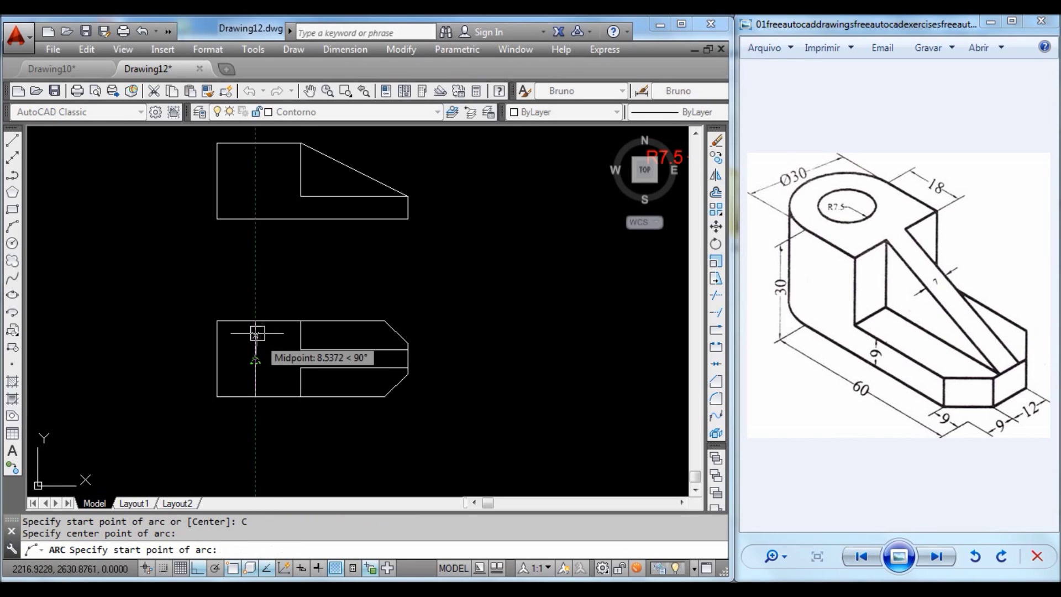
pyautogui.click(255, 320)
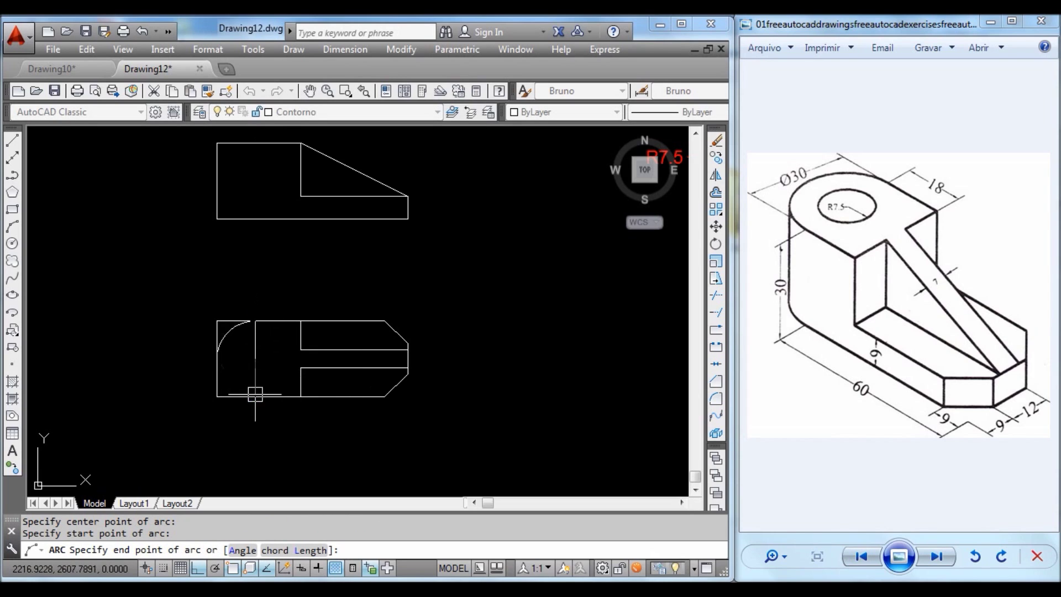
pyautogui.click(254, 391)
pyautogui.press('Escape')
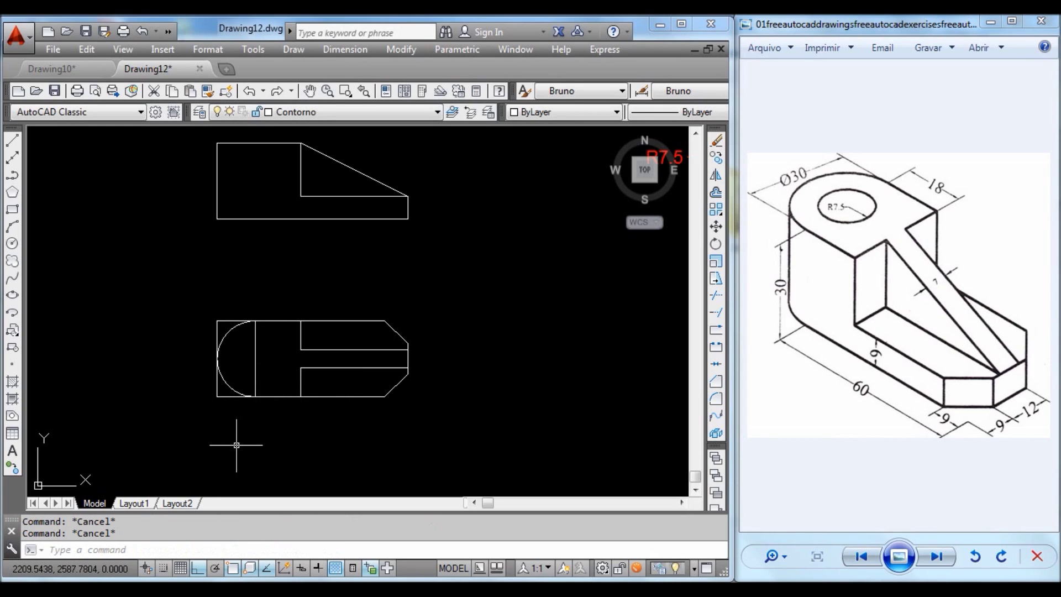
# Trim the square corners outside the arc and delete the leftover piece of the top view's left edge.
pyautogui.write('TR')
pyautogui.press('Return')
pyautogui.press('Return')
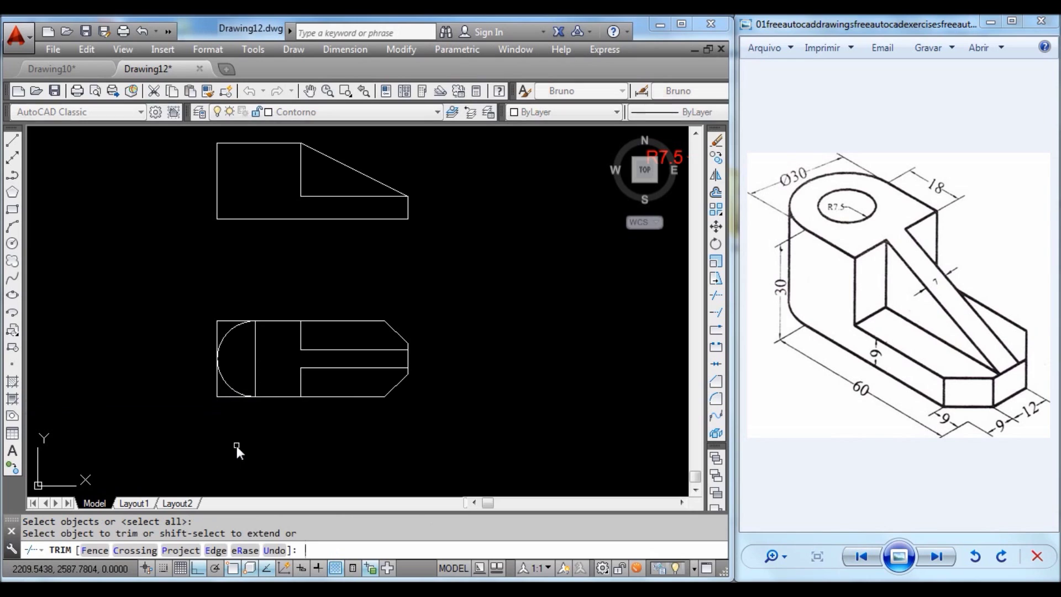
pyautogui.click(229, 395)
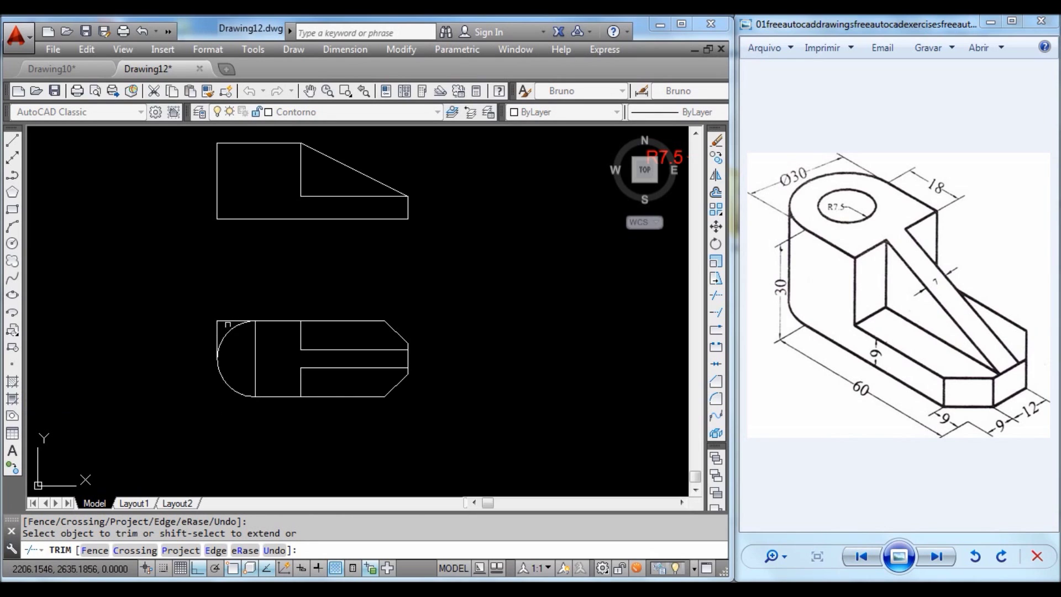
pyautogui.press('Escape')
pyautogui.click(217, 321)
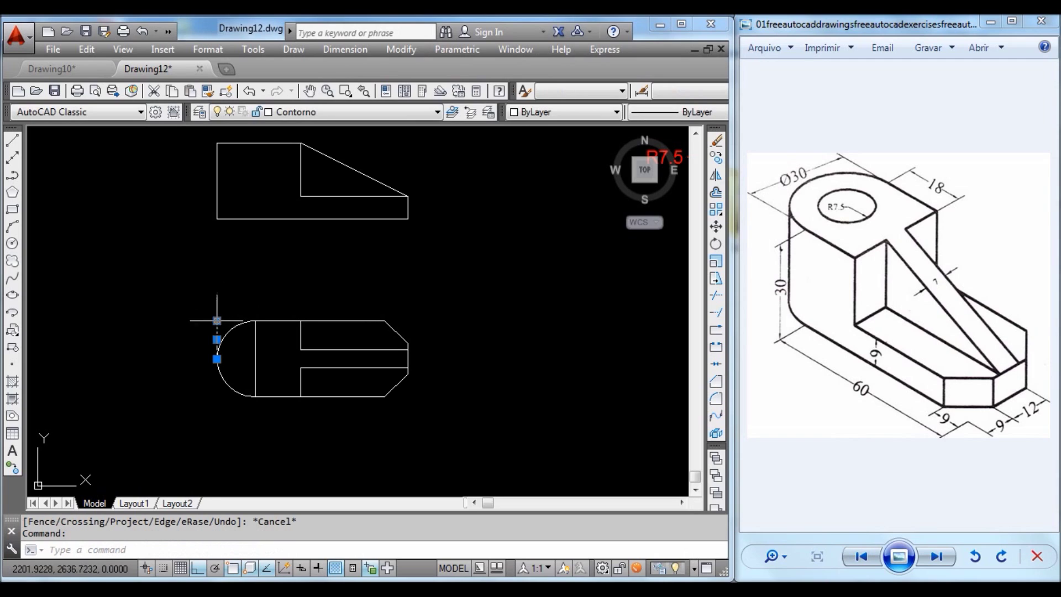
pyautogui.press('Delete')
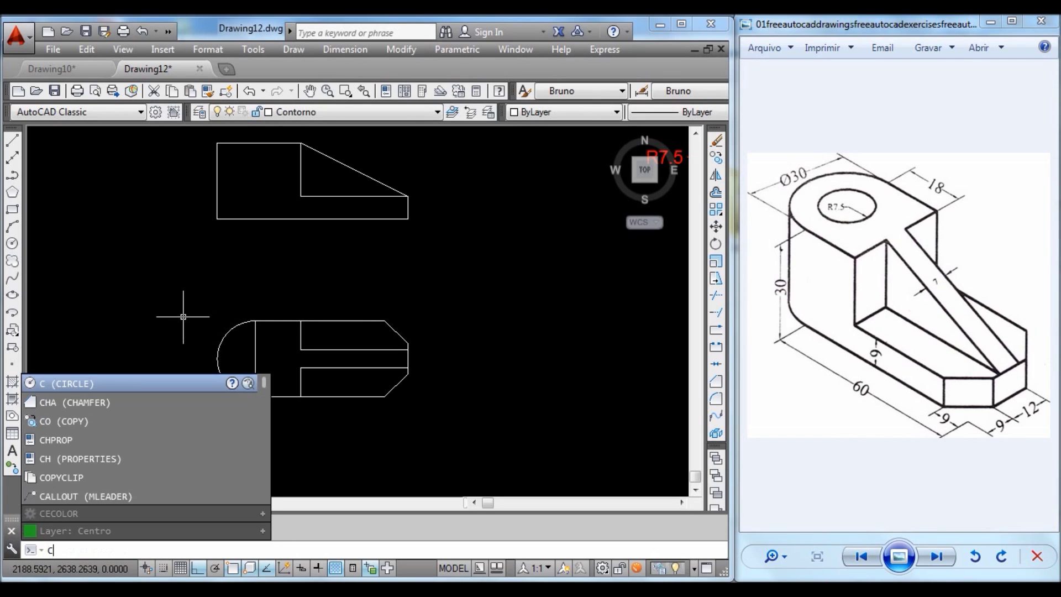
# Draw a circle of radius 7.5 centred on the midpoint of the vertical line inside the rounded end.
pyautogui.press('Return')
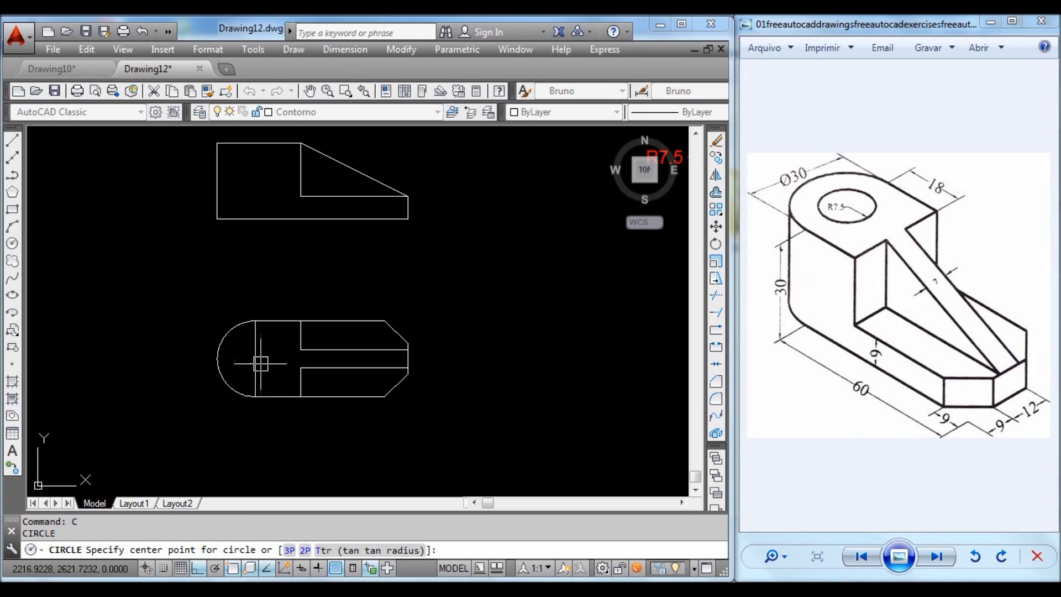
pyautogui.click(255, 359)
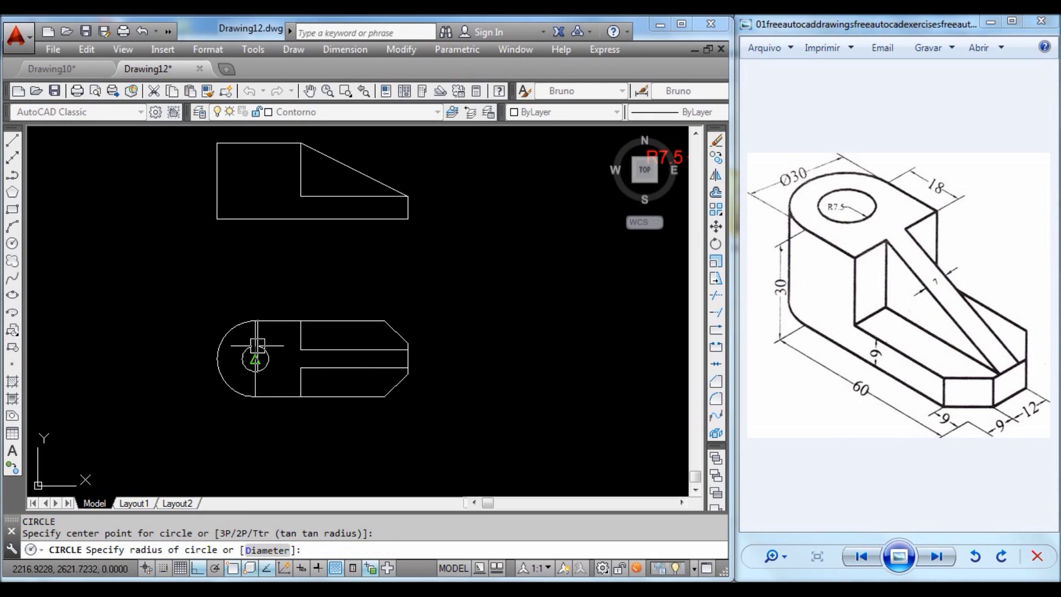
pyautogui.write('7.5')
pyautogui.press('Return')
pyautogui.press('Escape')
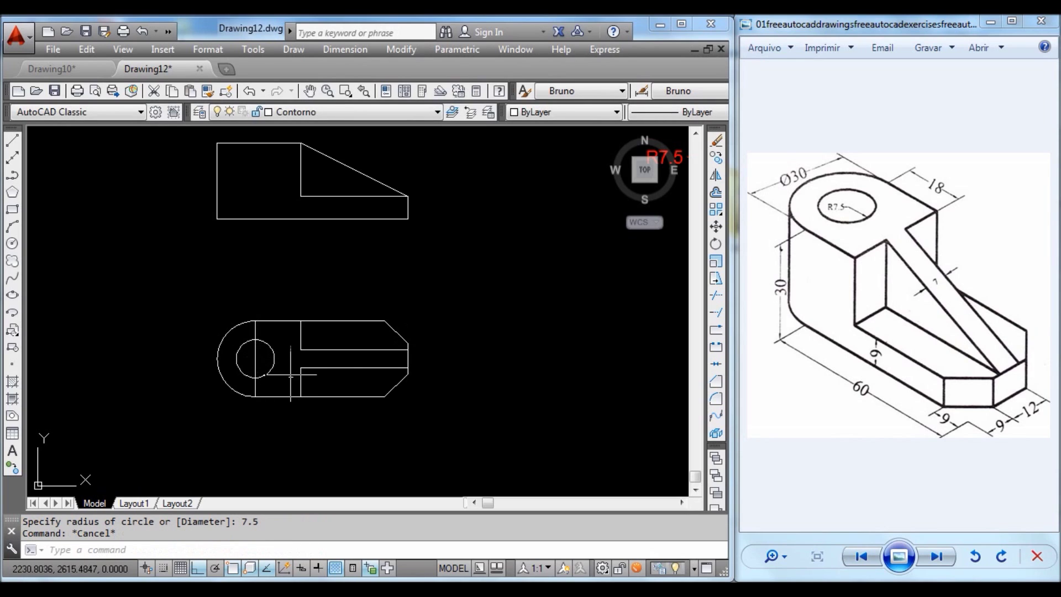
# Stretch both ends of the vertical line through the circle slightly beyond the top view's upper and lower edges.
pyautogui.click(255, 360)
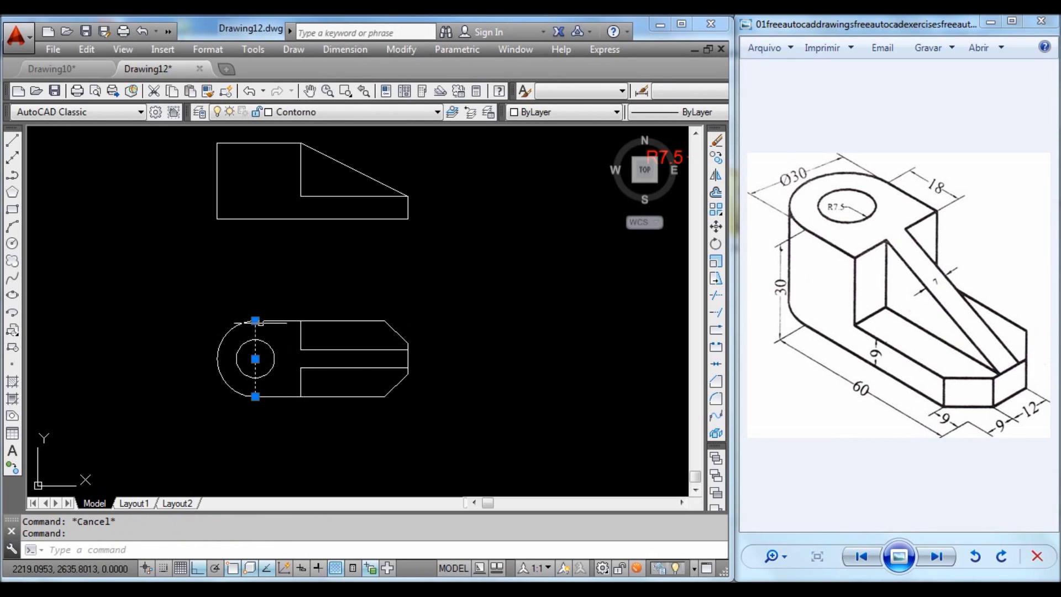
pyautogui.click(255, 321)
pyautogui.click(256, 310)
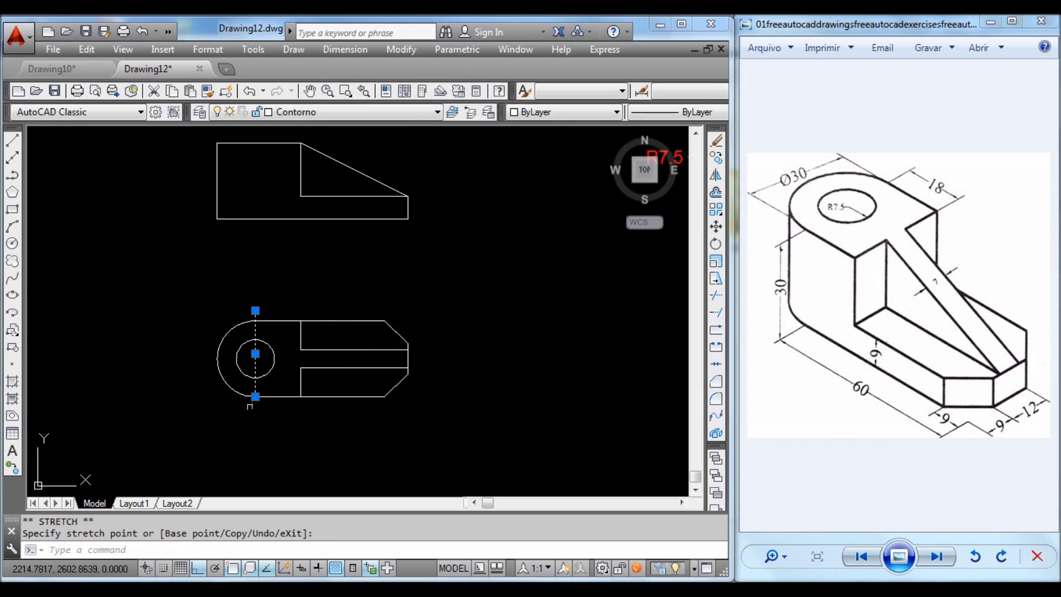
pyautogui.click(255, 413)
pyautogui.press('Escape')
pyautogui.press('Escape')
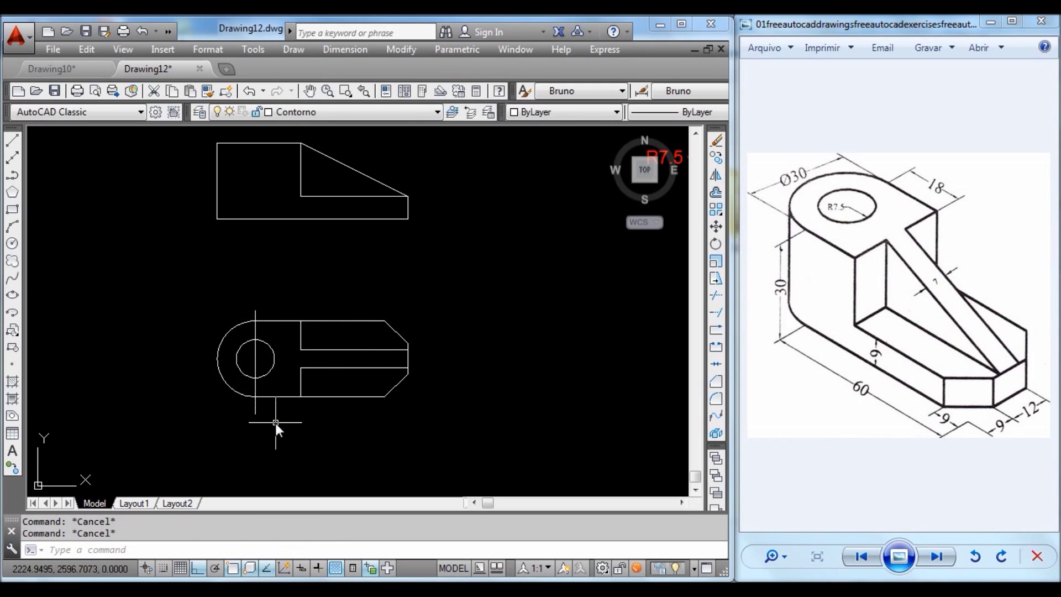
# Move the extended vertical line through the circle to the Centro layer.
pyautogui.click(275, 423)
pyautogui.click(251, 408)
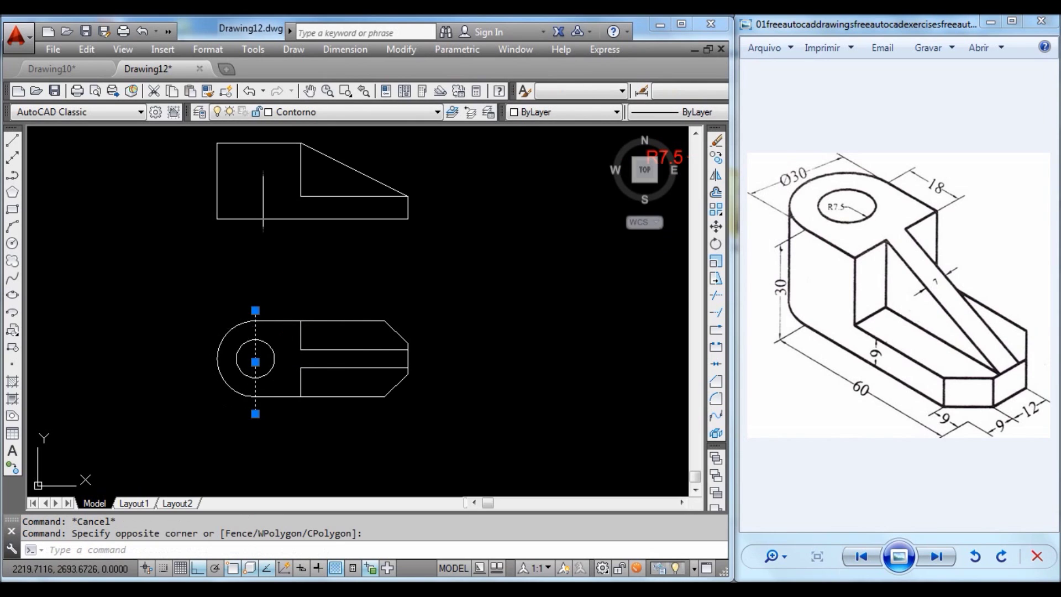
pyautogui.click(304, 112)
pyautogui.click(293, 140)
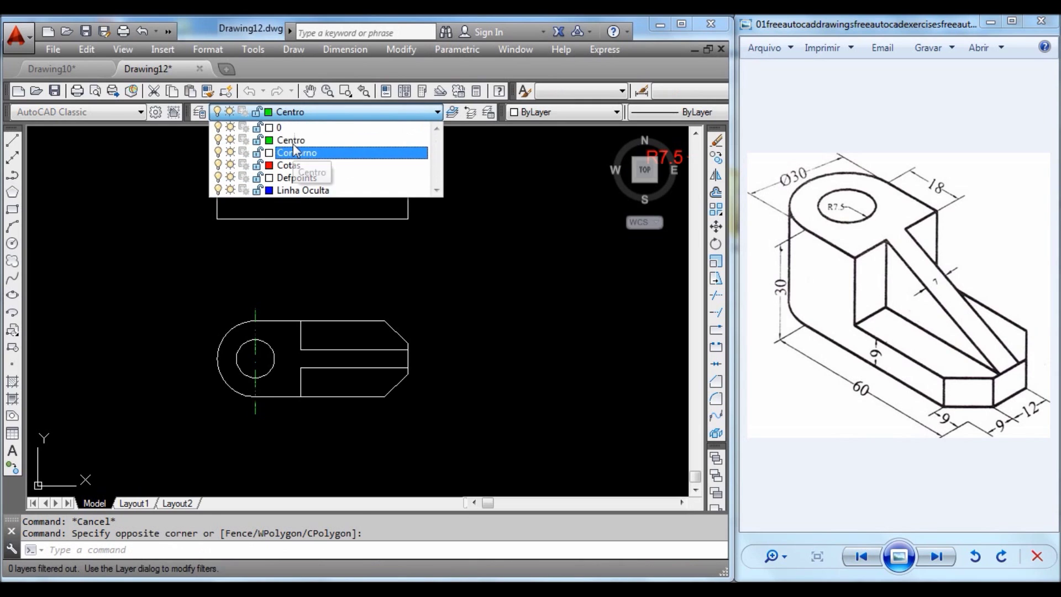
pyautogui.press('Escape')
pyautogui.press('Escape')
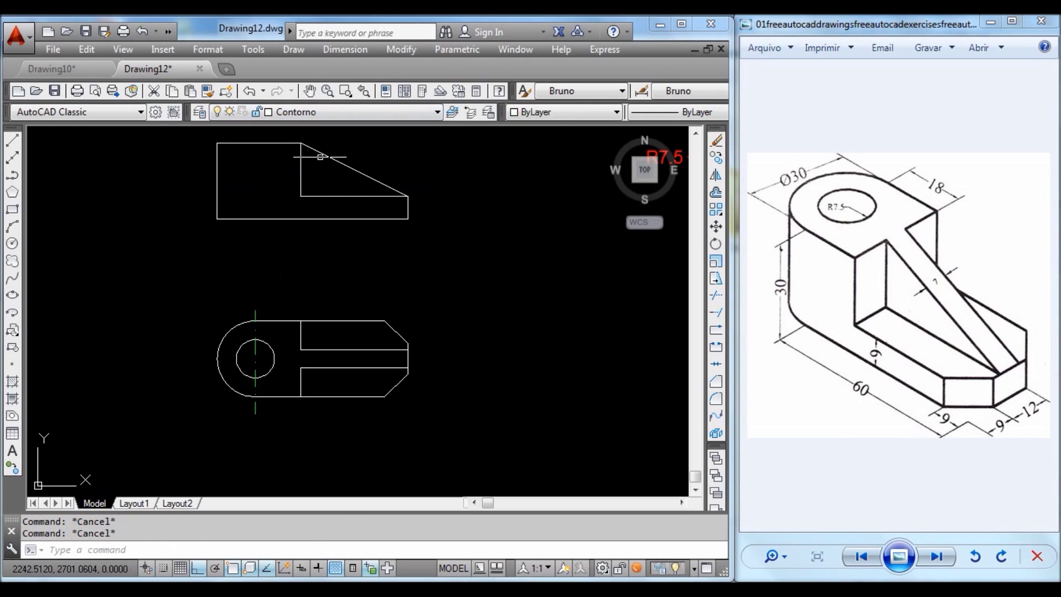
# Make Centro the current layer and draw a horizontal centre line through the top view's circle, extending slightly past both sides.
pyautogui.click(337, 112)
pyautogui.click(334, 140)
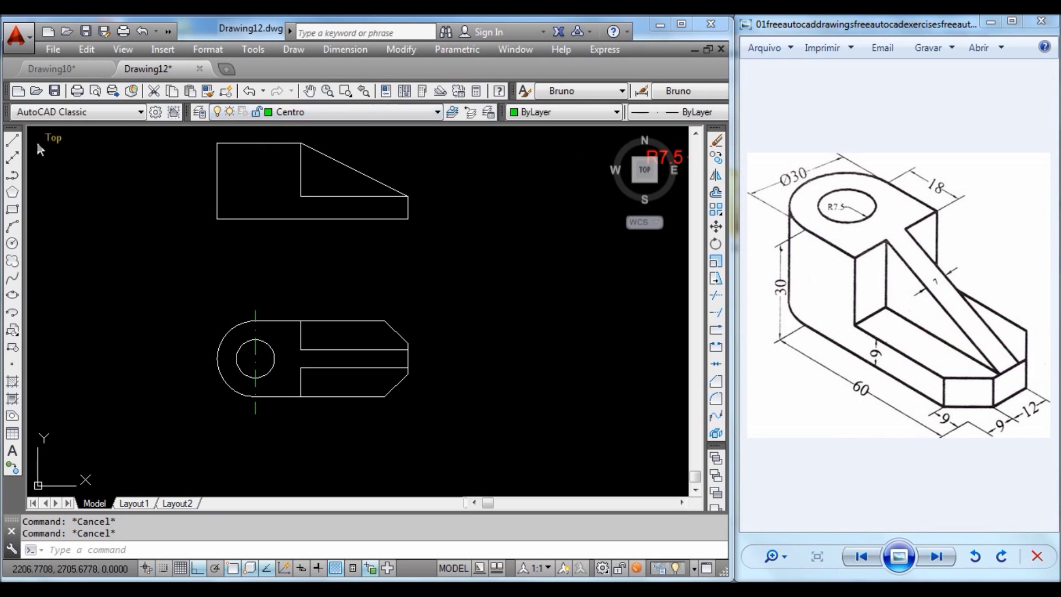
pyautogui.click(12, 140)
pyautogui.scroll(2, 252, 368)
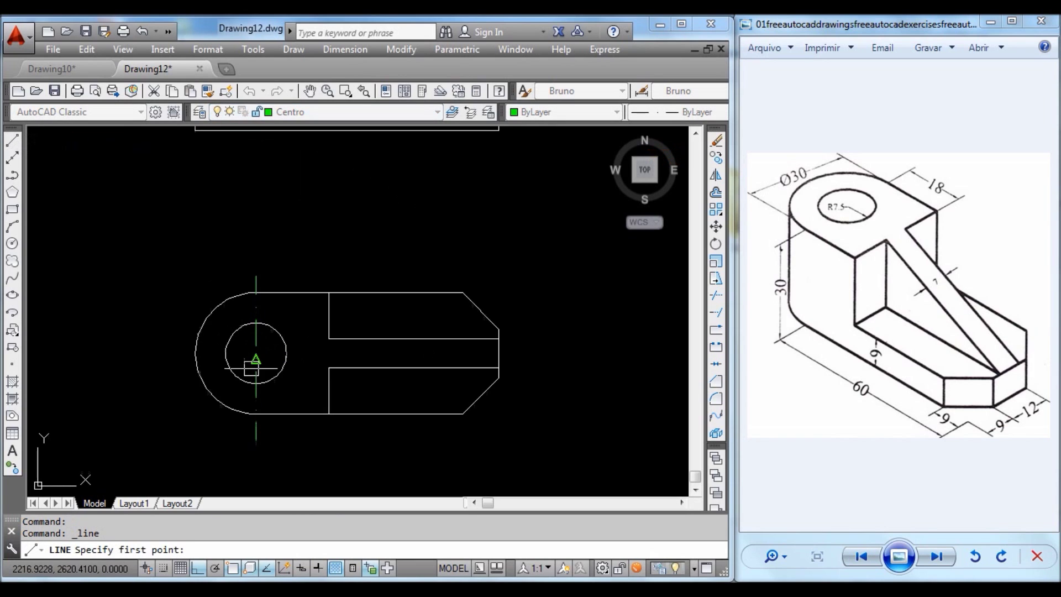
pyautogui.click(225, 354)
pyautogui.click(305, 352)
pyautogui.press('Escape')
pyautogui.press('Escape')
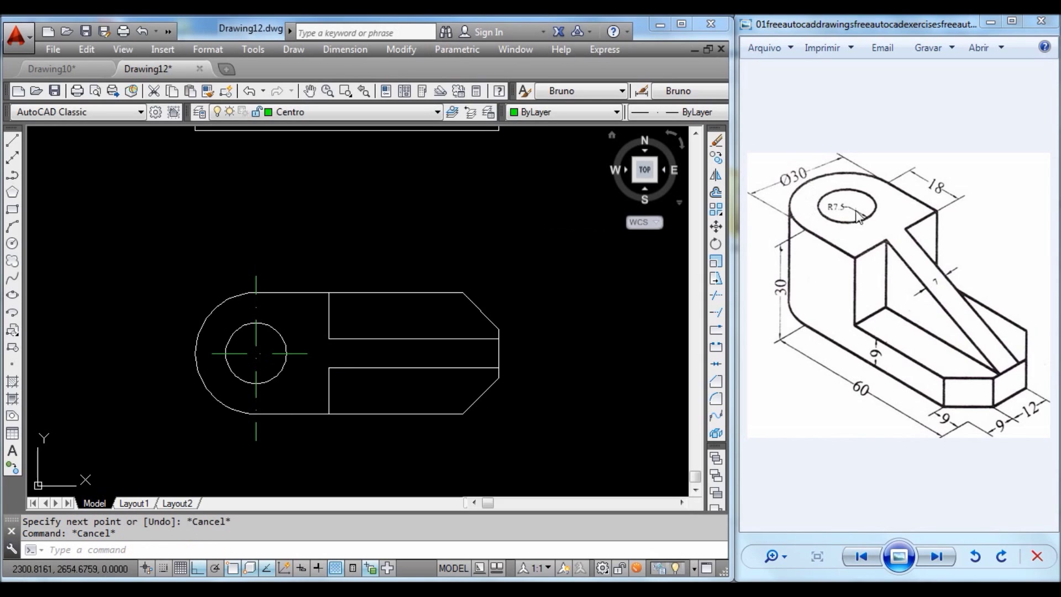
# Make Linha Oculta the current layer and draw a full-height vertical line in the front view, aligned with the circle's right quadrant.
pyautogui.moveTo(426, 280)
pyautogui.mouseDown(button='middle')
pyautogui.moveTo(426, 304)
pyautogui.moveTo(350, 301)
pyautogui.mouseUp(button='middle')
pyautogui.scroll(-3, 413, 302)
pyautogui.scroll(2, 311, 274)
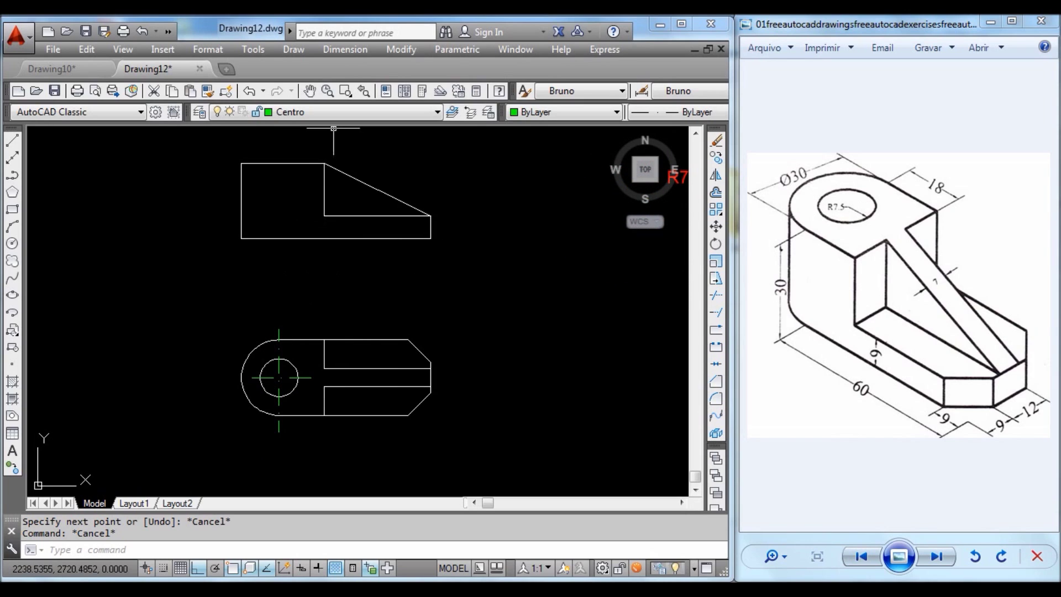
pyautogui.click(312, 112)
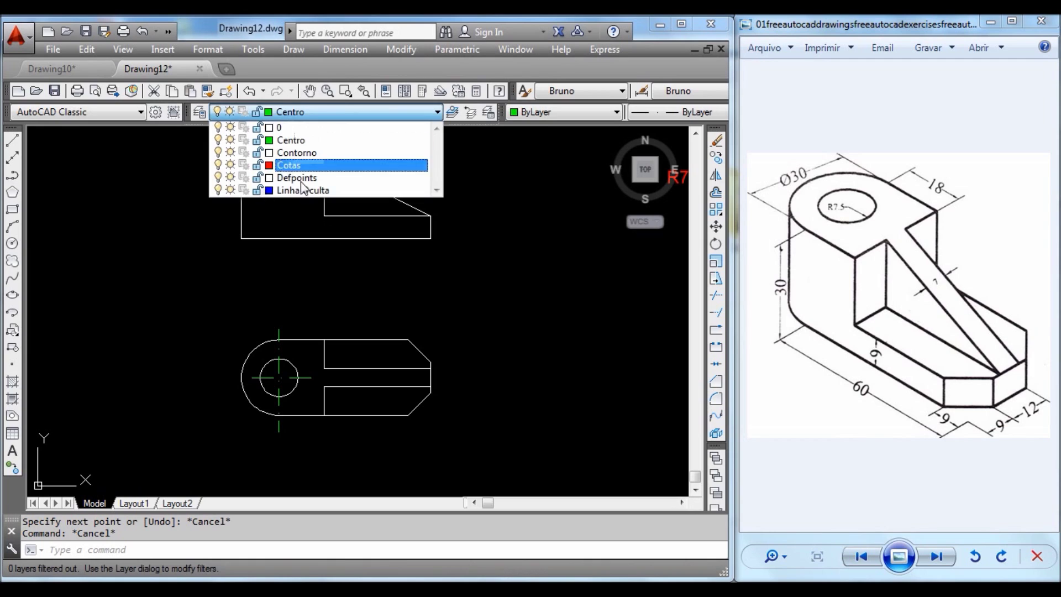
pyautogui.click(309, 187)
pyautogui.click(13, 142)
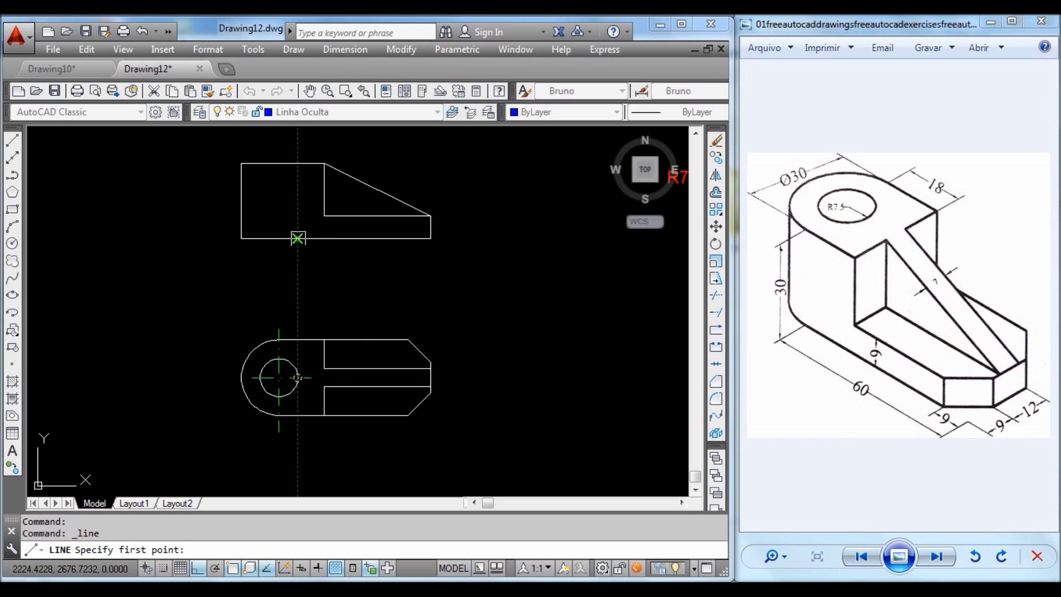
pyautogui.click(297, 238)
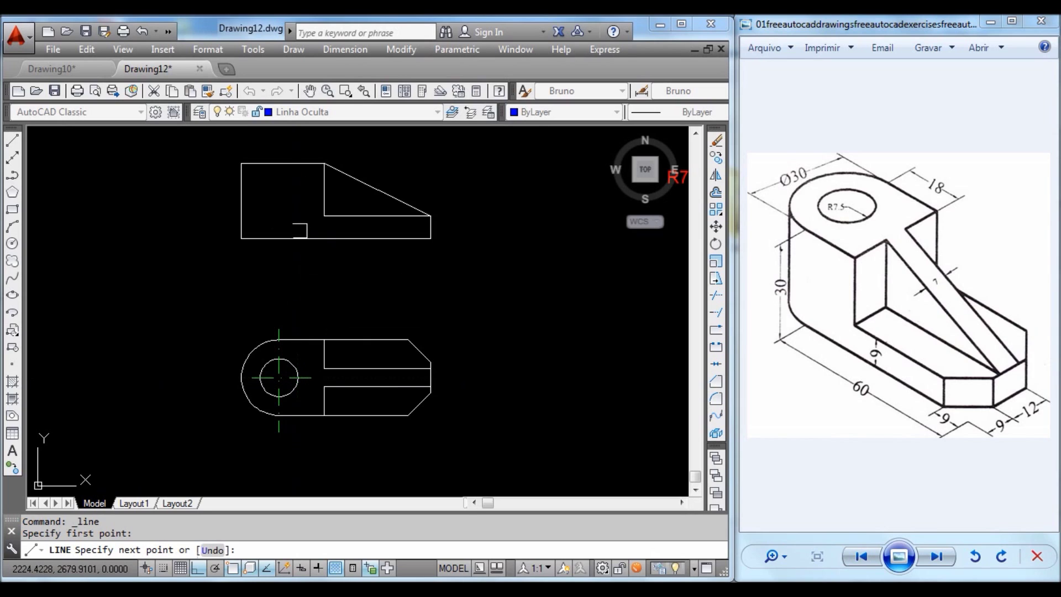
pyautogui.click(297, 163)
pyautogui.press('Escape')
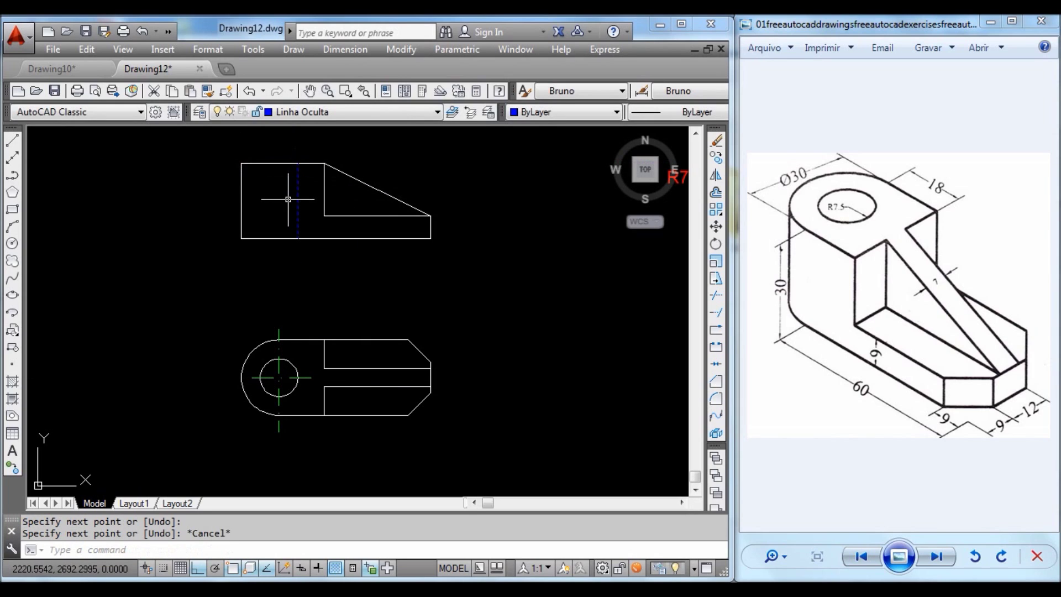
# Offset the front view's hidden line 15 to the left to form the hole's other hidden edge.
pyautogui.write('O')
pyautogui.press('Return')
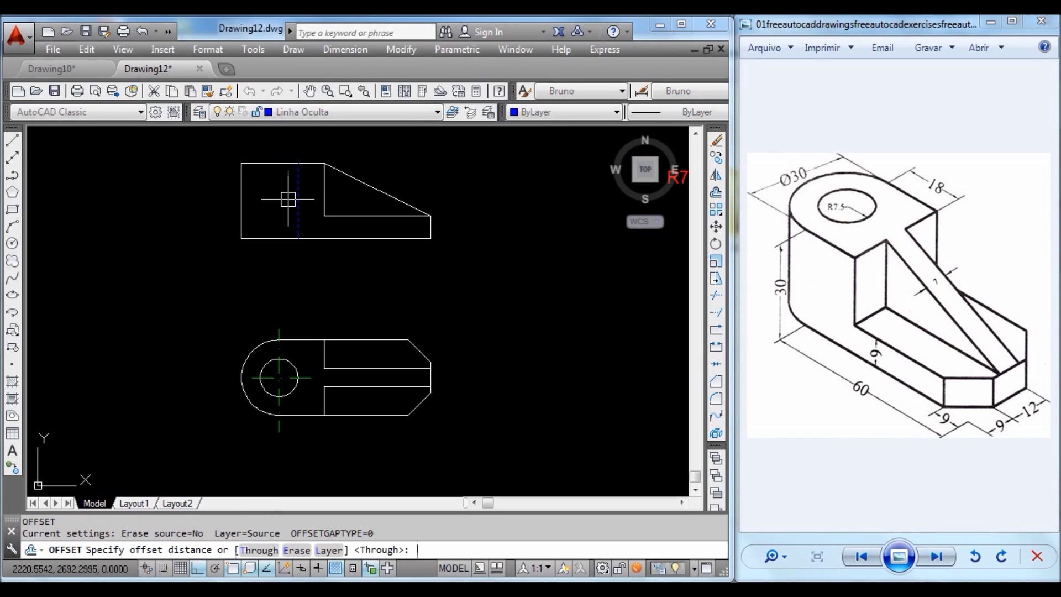
pyautogui.press('Return')
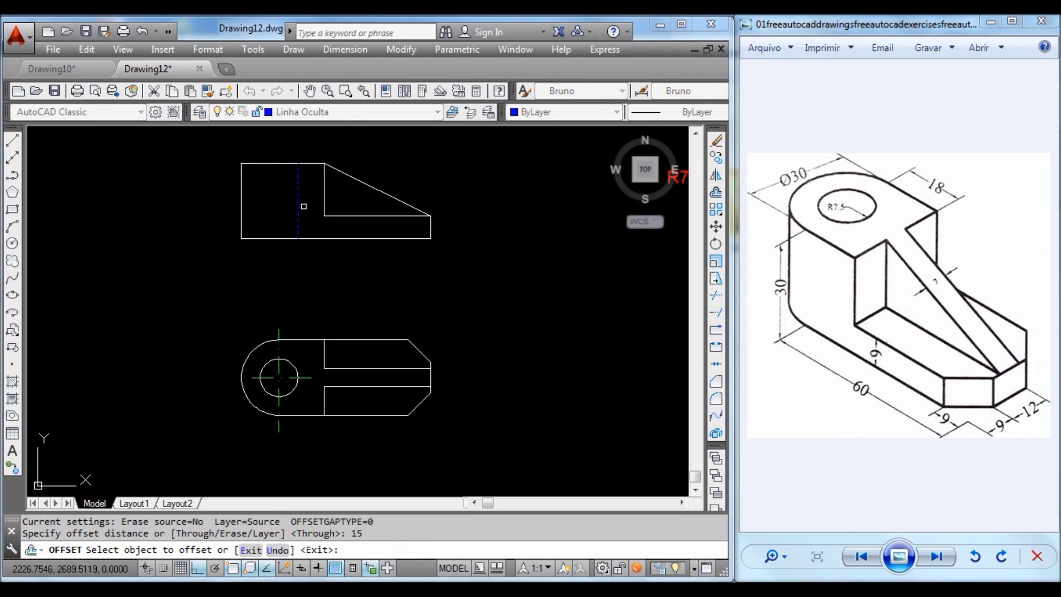
pyautogui.click(298, 202)
pyautogui.click(279, 197)
pyautogui.press('Return')
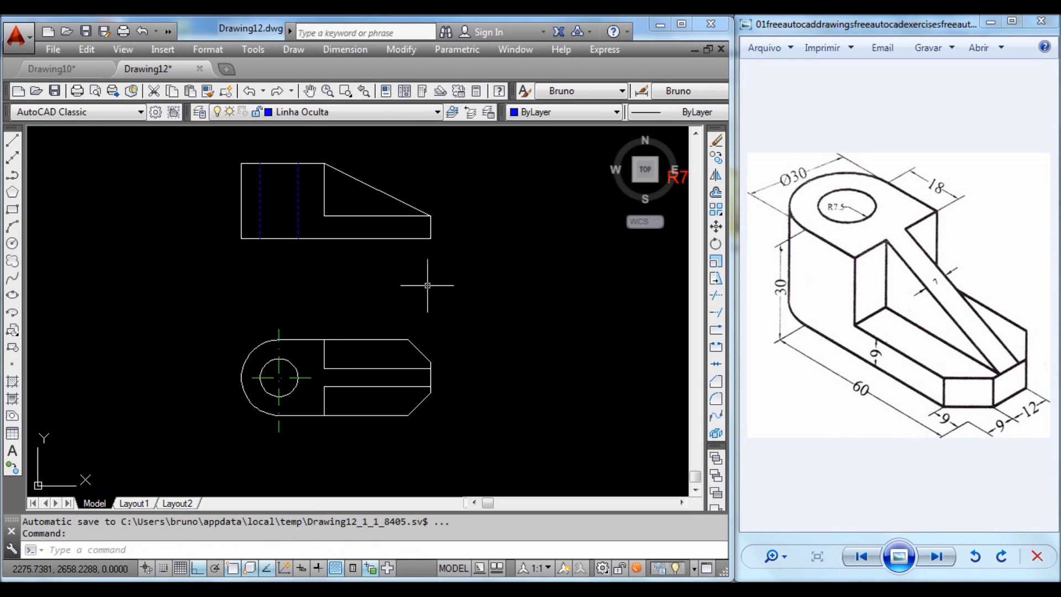
# Move the whole dimensioned isometric closer to the front and top views, with Ortho turned off for free placement.
pyautogui.scroll(-1, 429, 292)
pyautogui.moveTo(429, 292); pyautogui.dragTo(384, 304, button='middle')
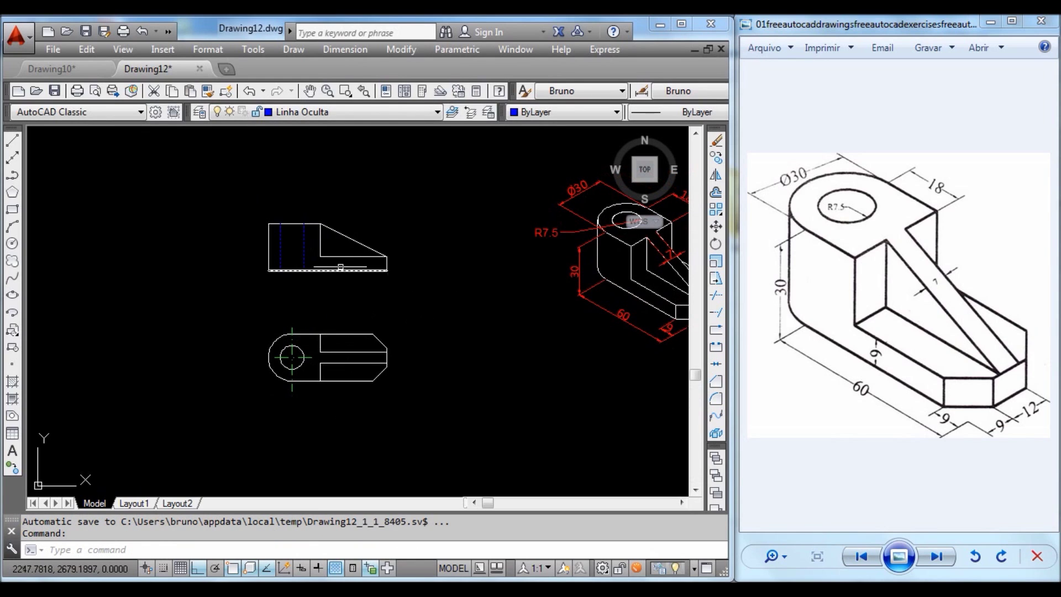
pyautogui.moveTo(452, 360); pyautogui.dragTo(390, 367, button='middle')
pyautogui.scroll(-2, 523, 351)
pyautogui.click(660, 396)
pyautogui.click(506, 246)
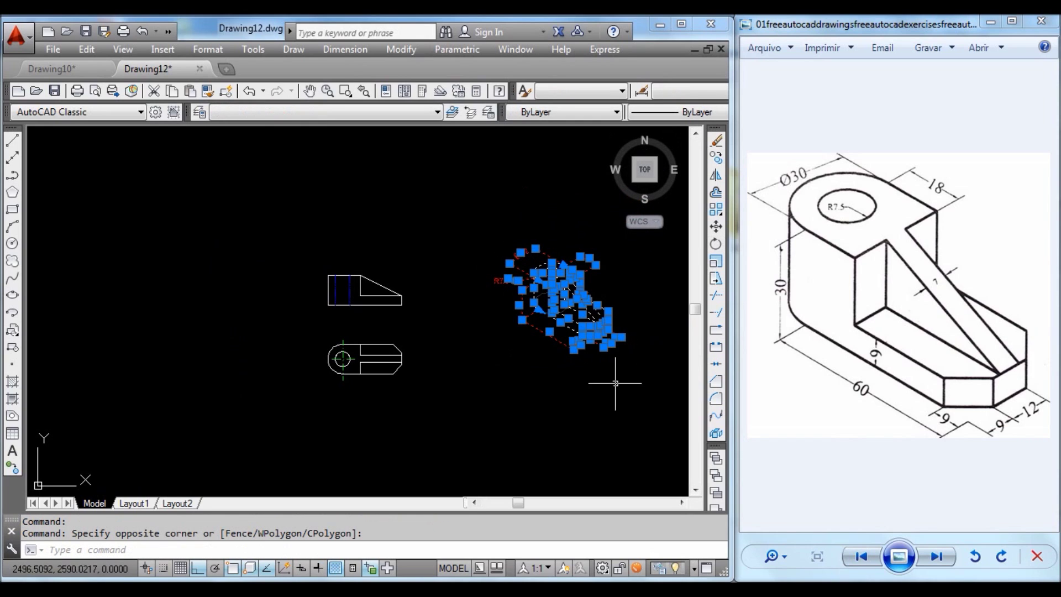
pyautogui.click(715, 226)
pyautogui.click(572, 301)
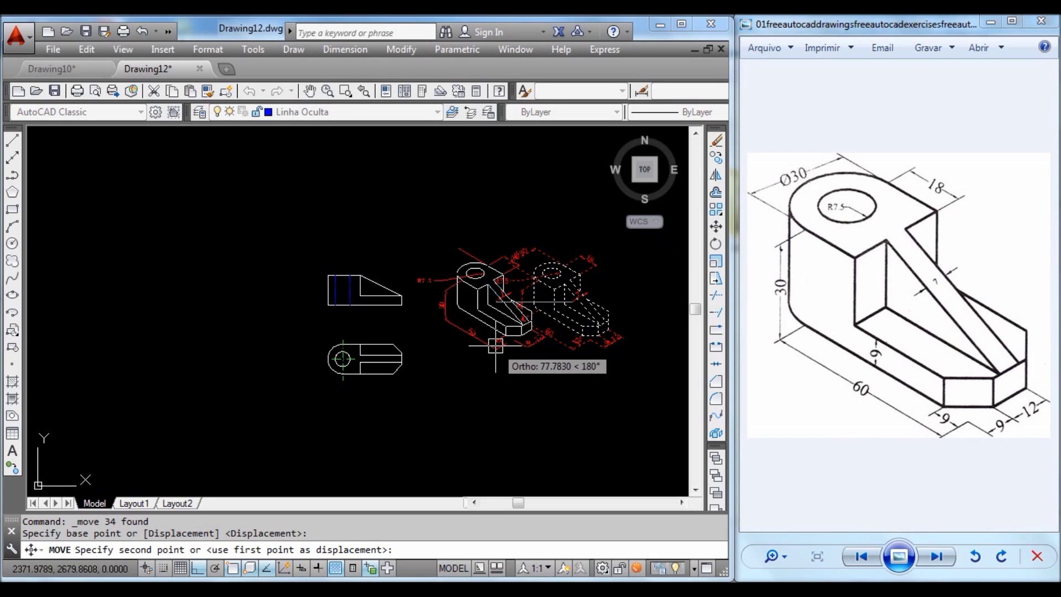
pyautogui.press('F8')
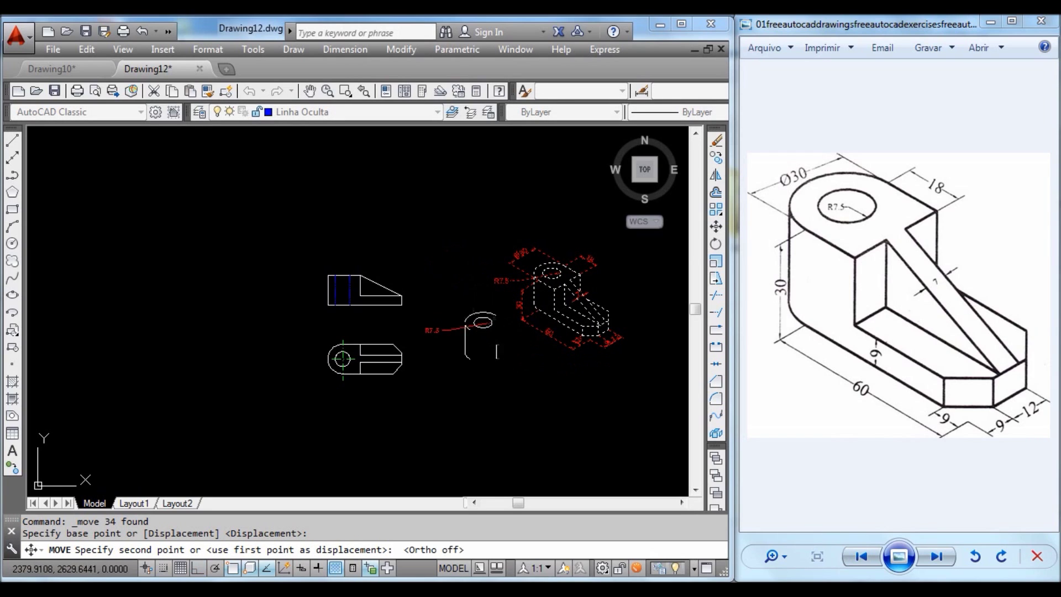
pyautogui.click(503, 331)
pyautogui.press('Escape')
# Add the multiline text label "Vista Frontal" above the front view.
pyautogui.scroll(2, 530, 357)
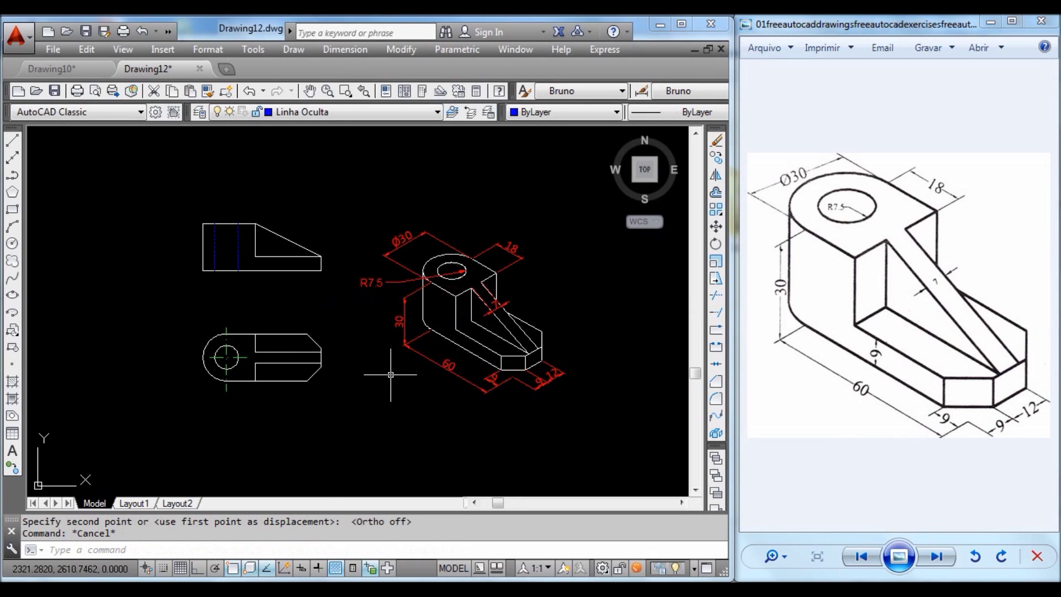
pyautogui.click(13, 452)
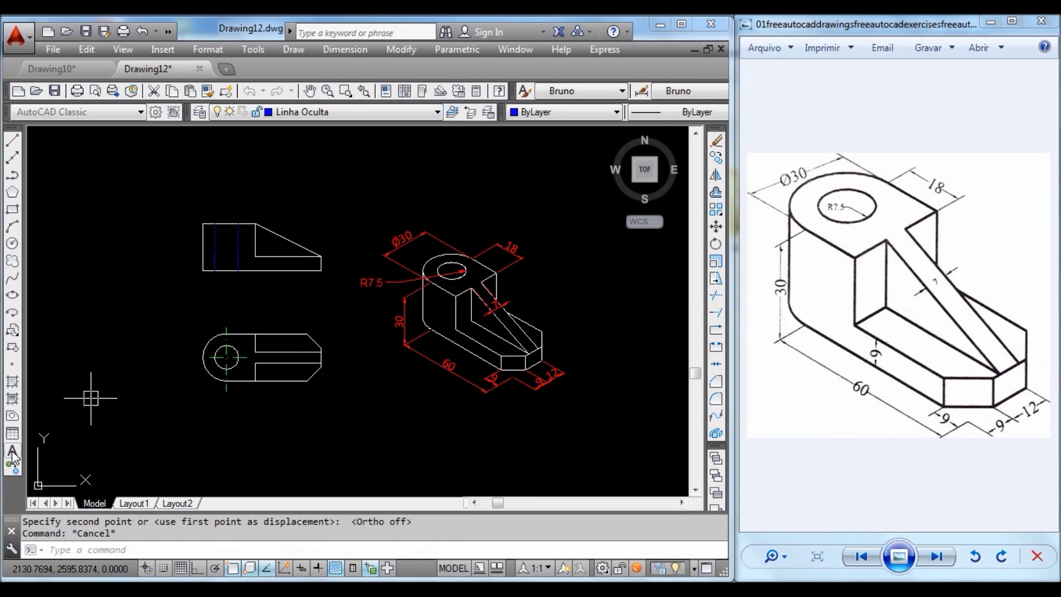
pyautogui.click(200, 173)
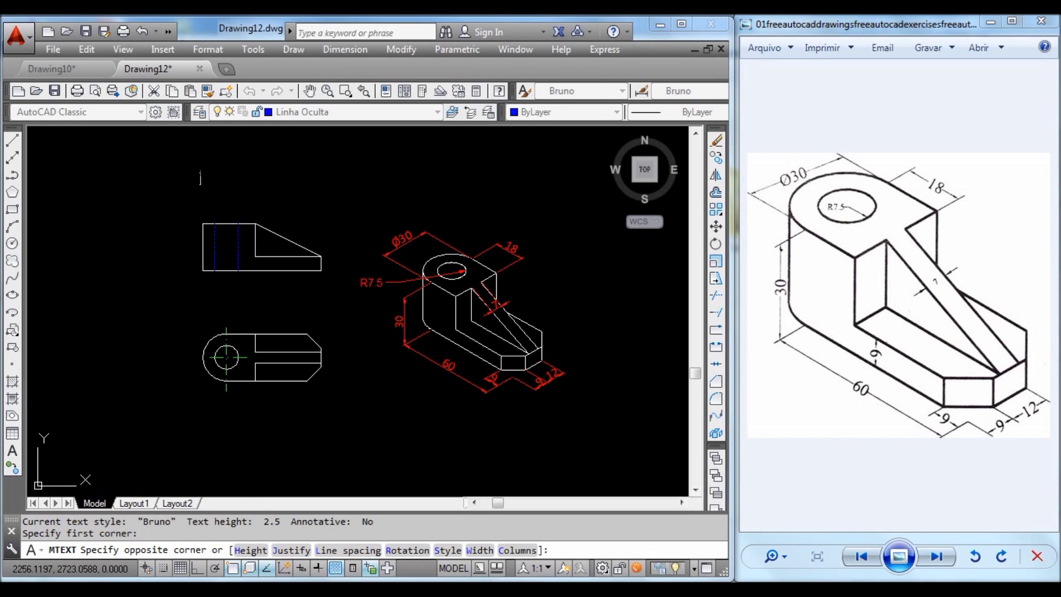
pyautogui.click(393, 188)
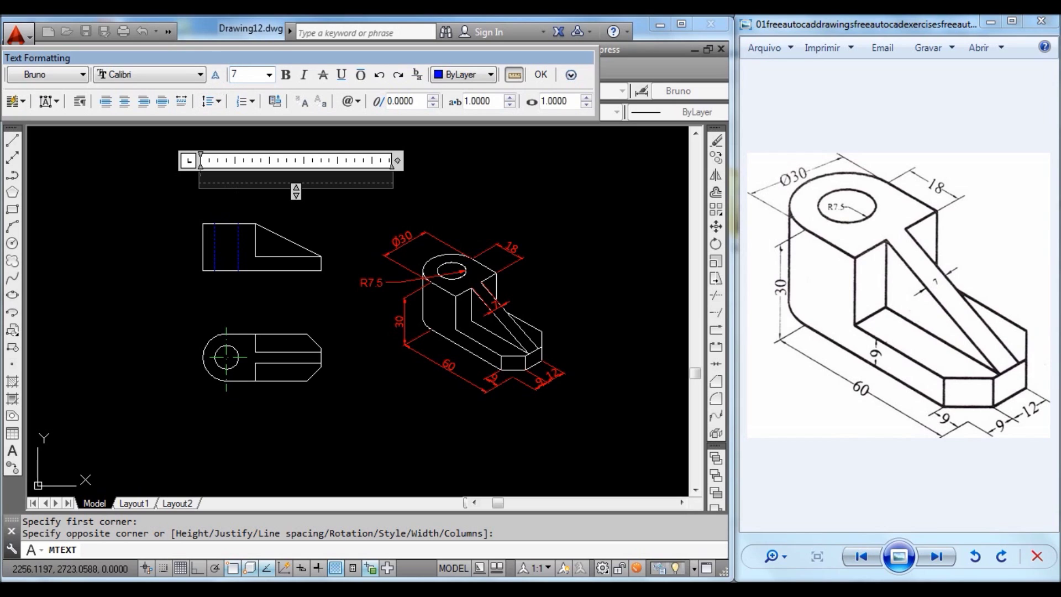
pyautogui.press('Return')
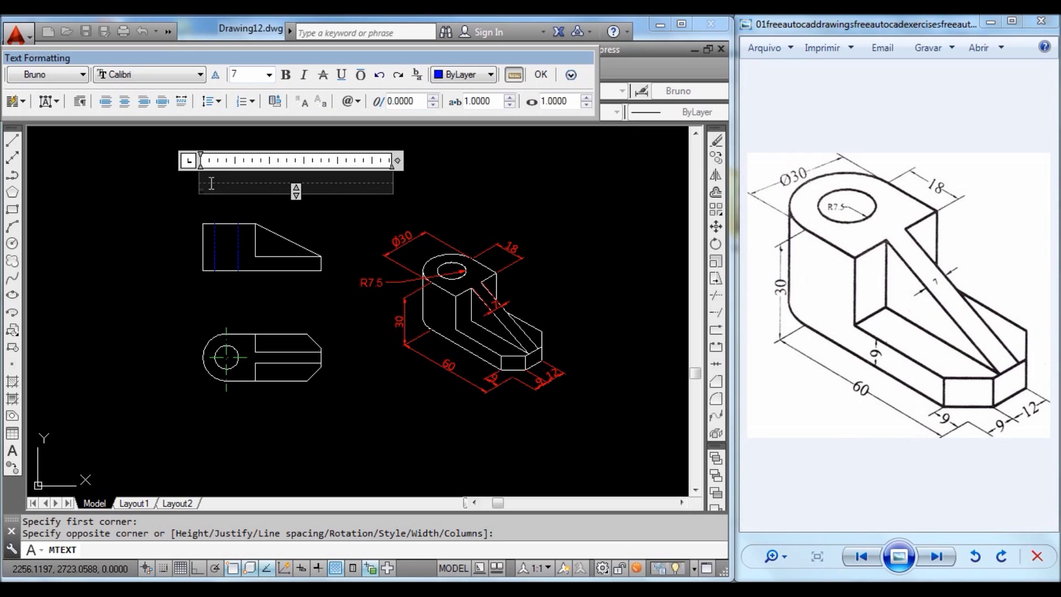
pyautogui.write('Vista')
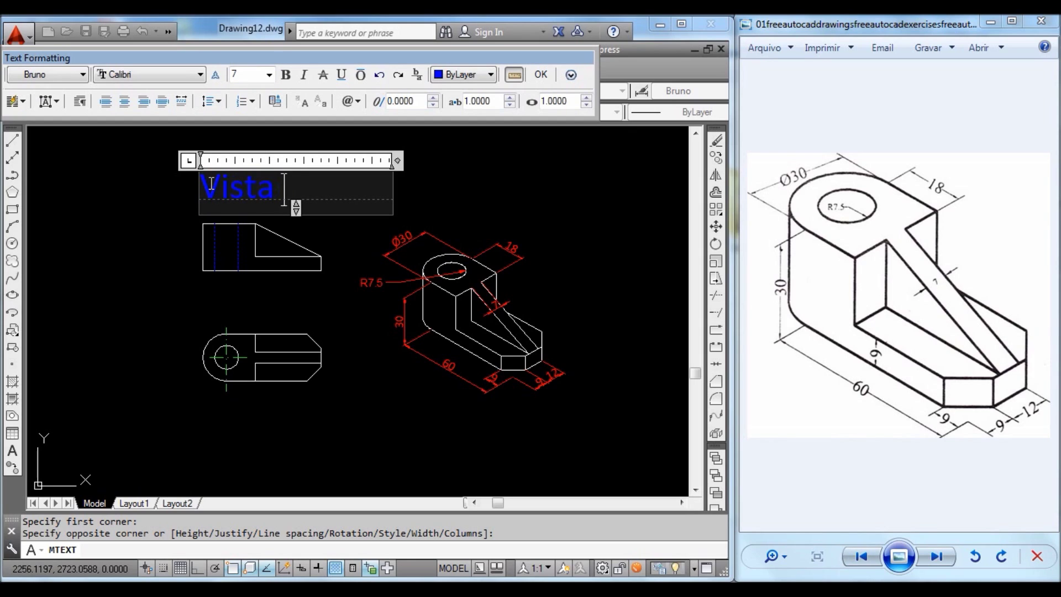
pyautogui.write('Frontal')
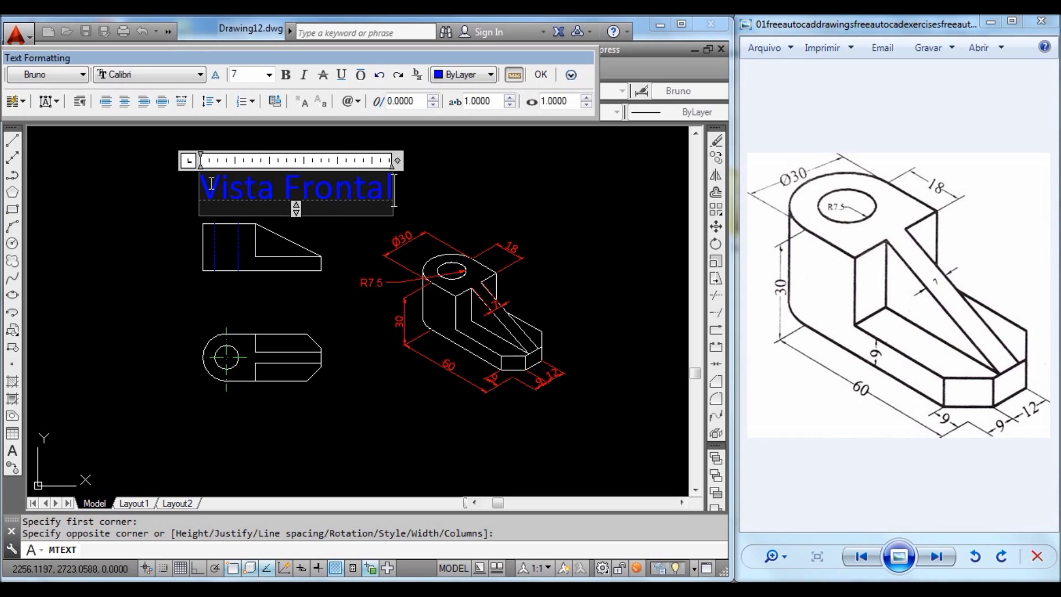
pyautogui.click(541, 74)
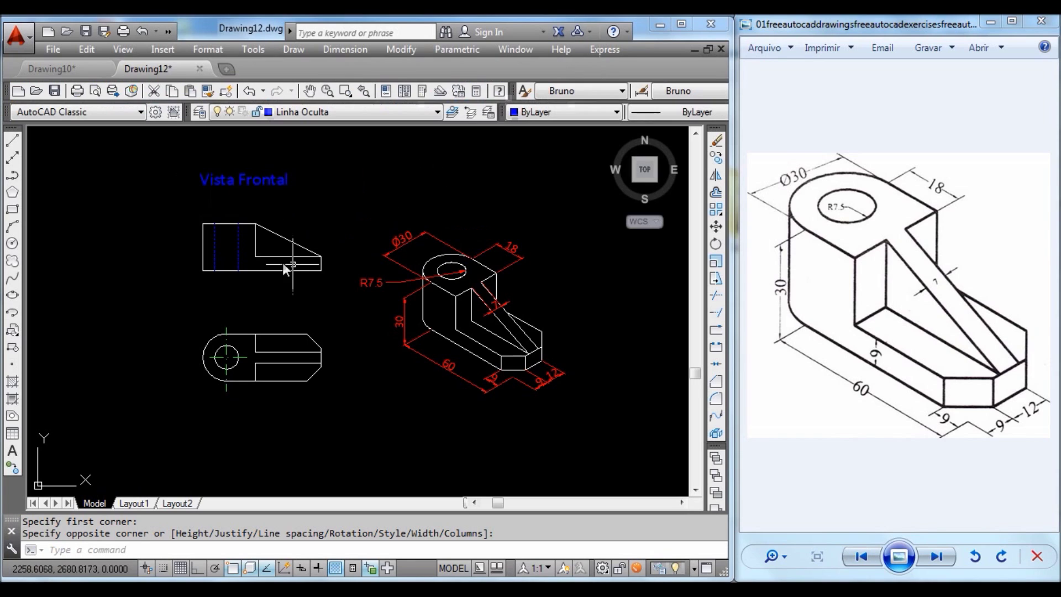
# Copy the "Vista Frontal" label and paste it between the front view and the top view.
pyautogui.click(248, 178)
pyautogui.hotkey('ctrl', 'c')
pyautogui.hotkey('ctrl', 'v')
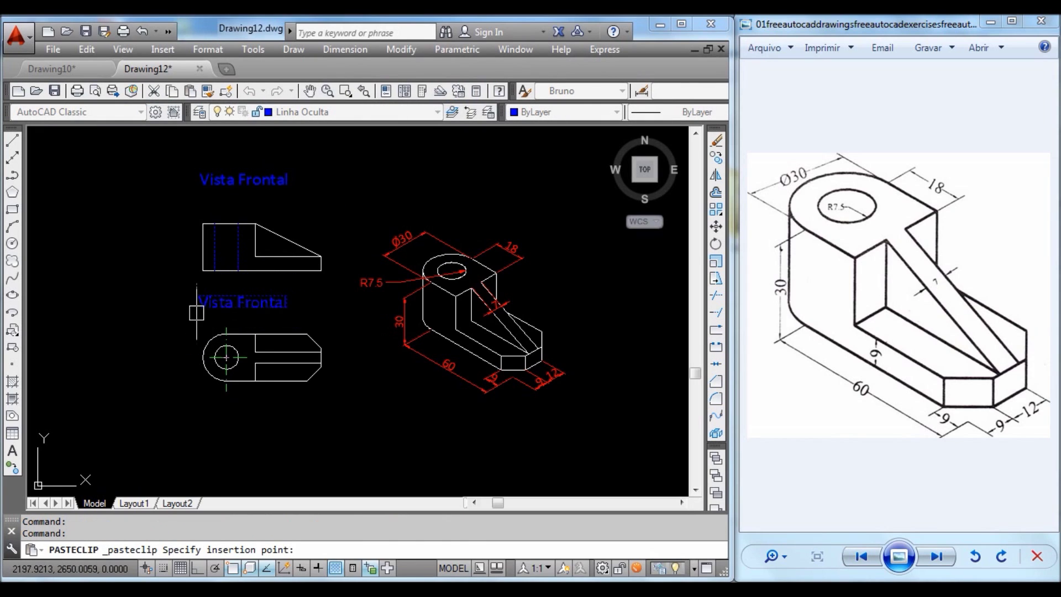
pyautogui.click(202, 307)
# Change the copied label to "Vista Superior" and widen its text frame so it fits on one line.
pyautogui.click(247, 307)
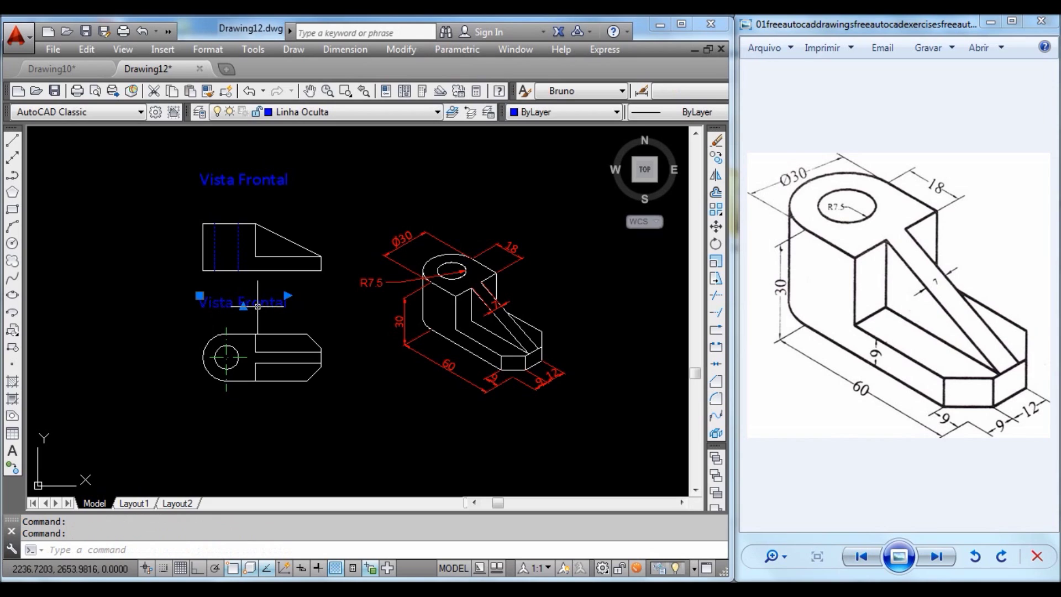
pyautogui.doubleClick(260, 303)
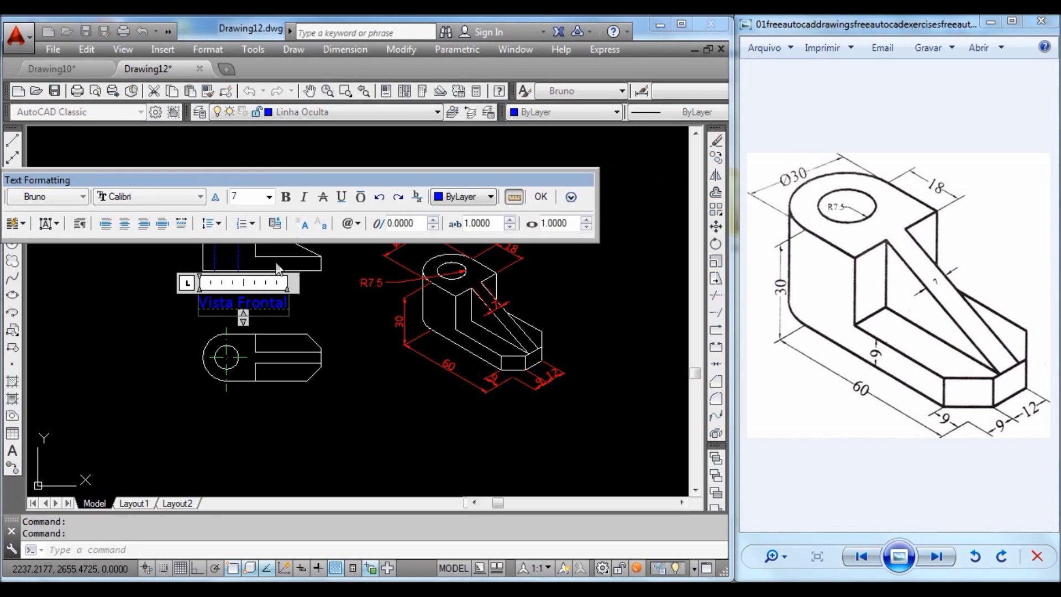
pyautogui.moveTo(238, 303); pyautogui.dragTo(293, 305)
pyautogui.write('S')
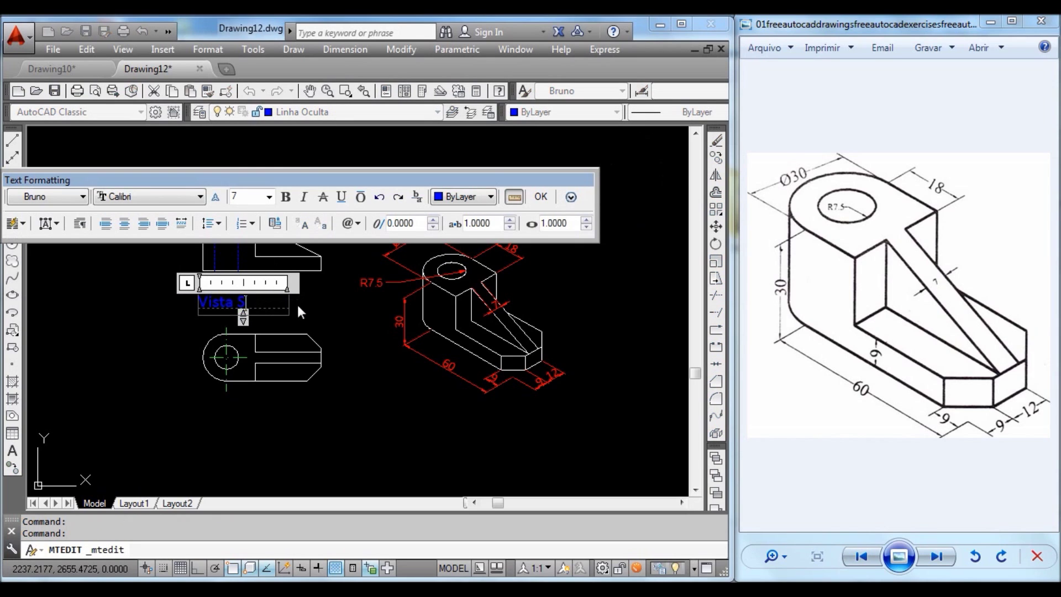
pyautogui.write('uperior')
pyautogui.click(310, 314)
pyautogui.click(270, 321)
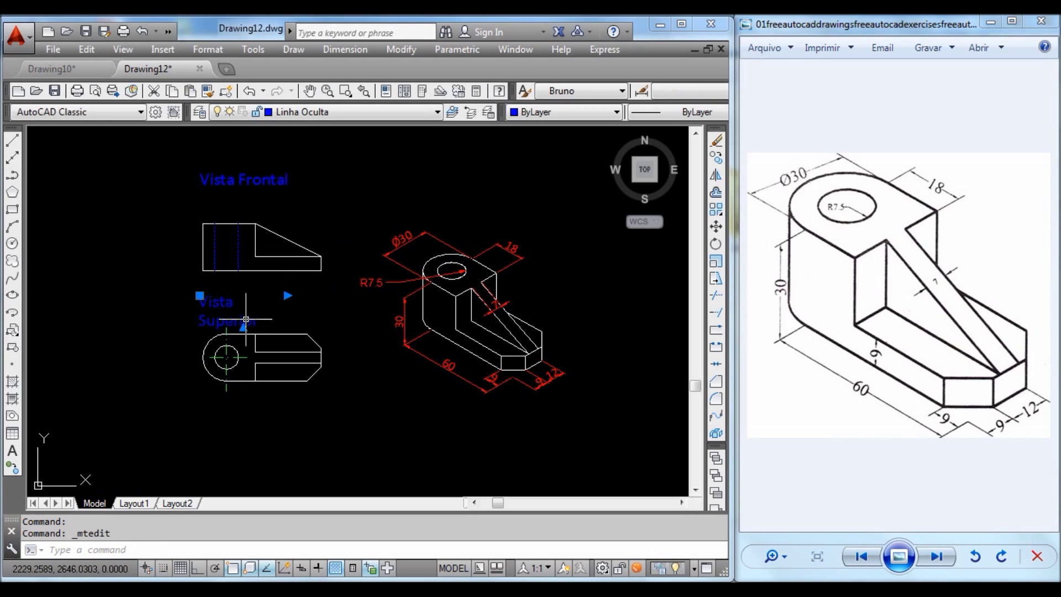
pyautogui.click(288, 295)
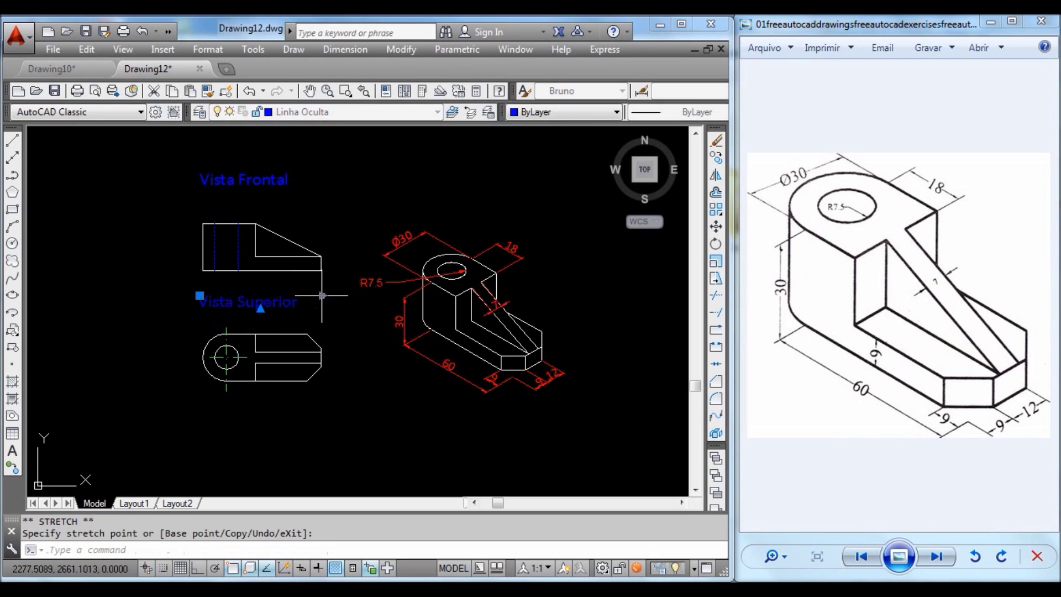
# Add the multiline text label "Isométrico" with text height 7 above the isometric view.
pyautogui.press('Escape')
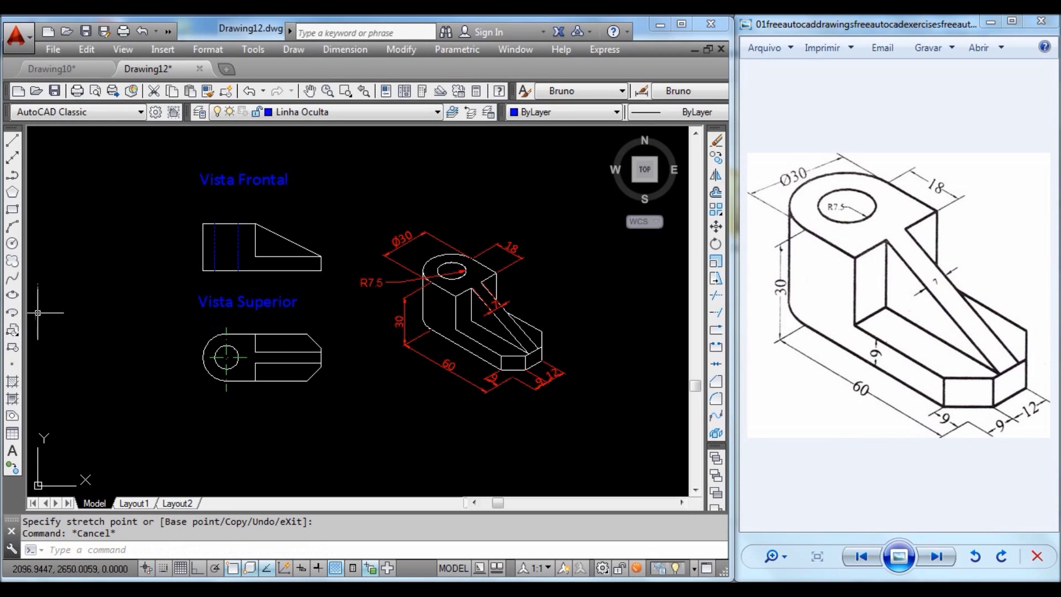
pyautogui.click(12, 450)
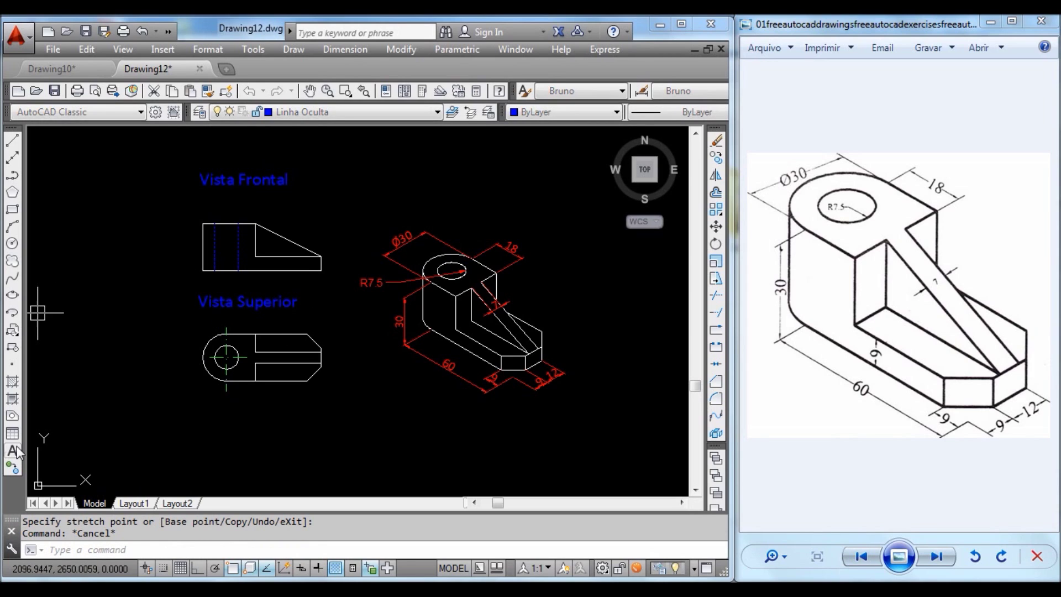
pyautogui.click(413, 170)
pyautogui.click(516, 203)
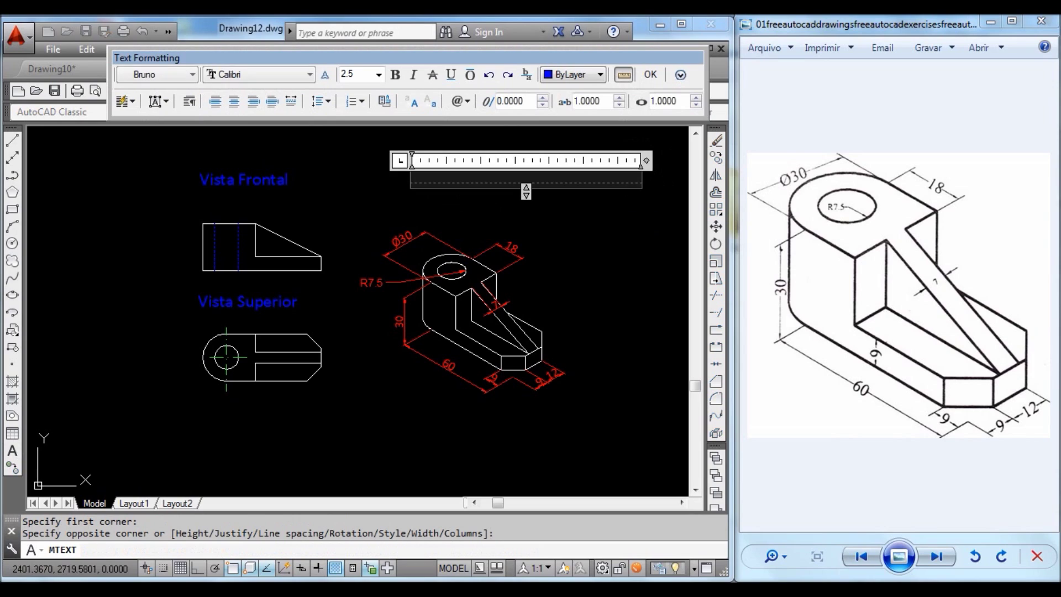
pyautogui.write('I')
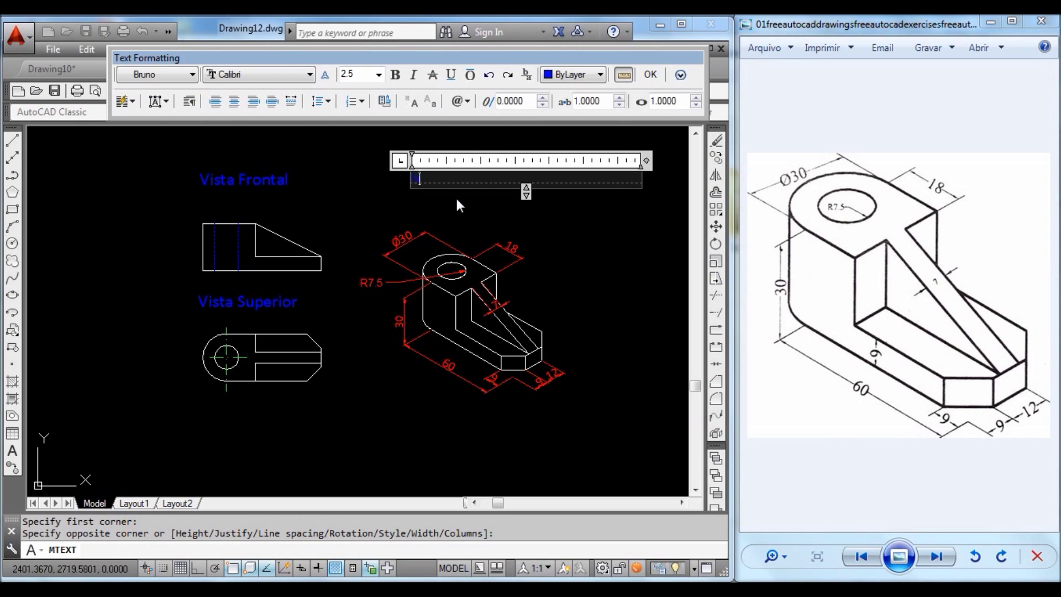
pyautogui.write('sométrico')
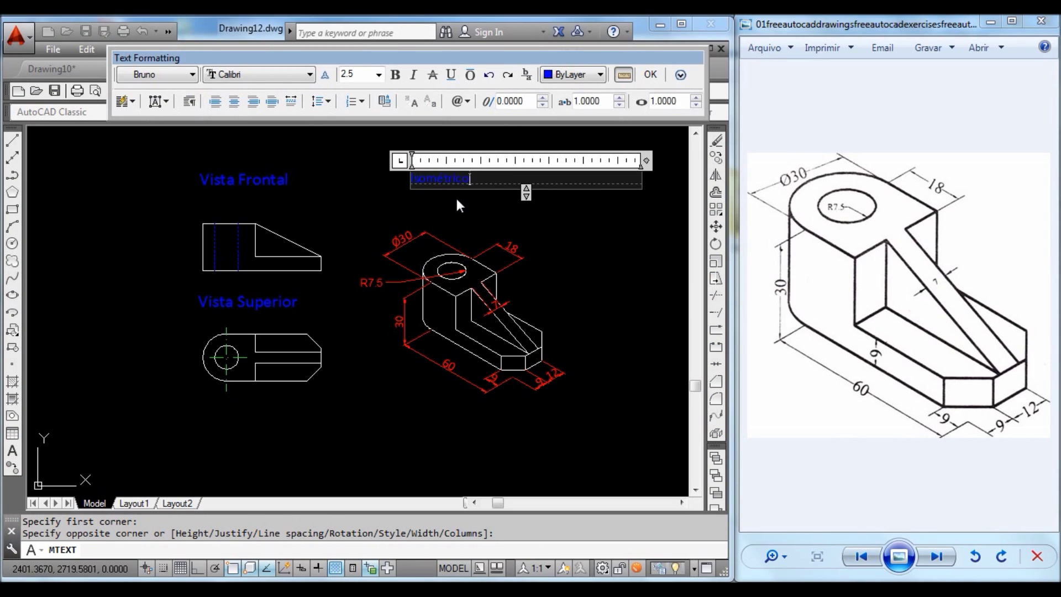
pyautogui.hotkey('shift', 'Home')
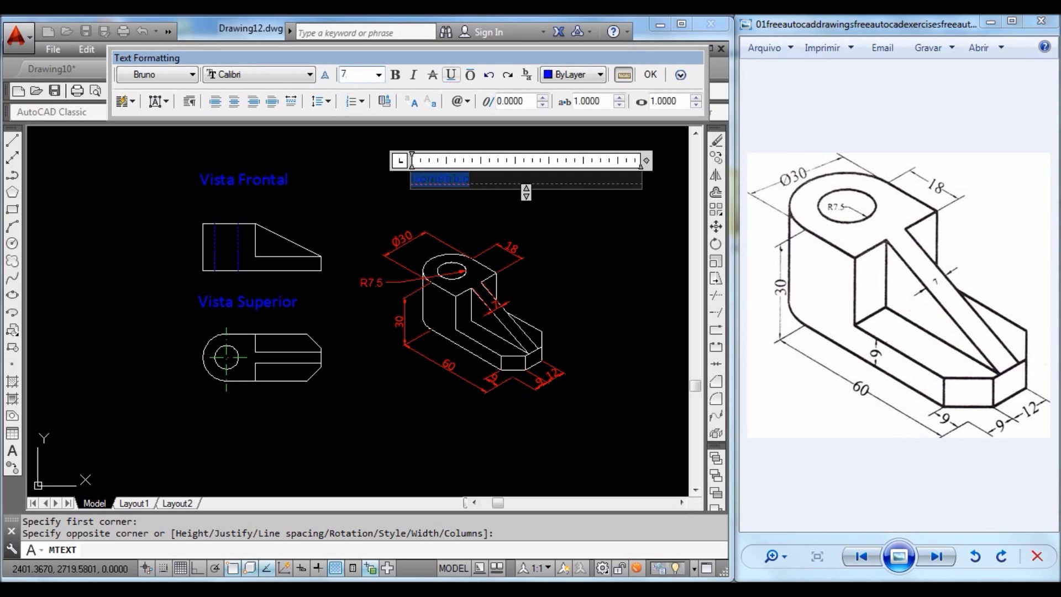
pyautogui.click(592, 195)
pyautogui.press('Escape')
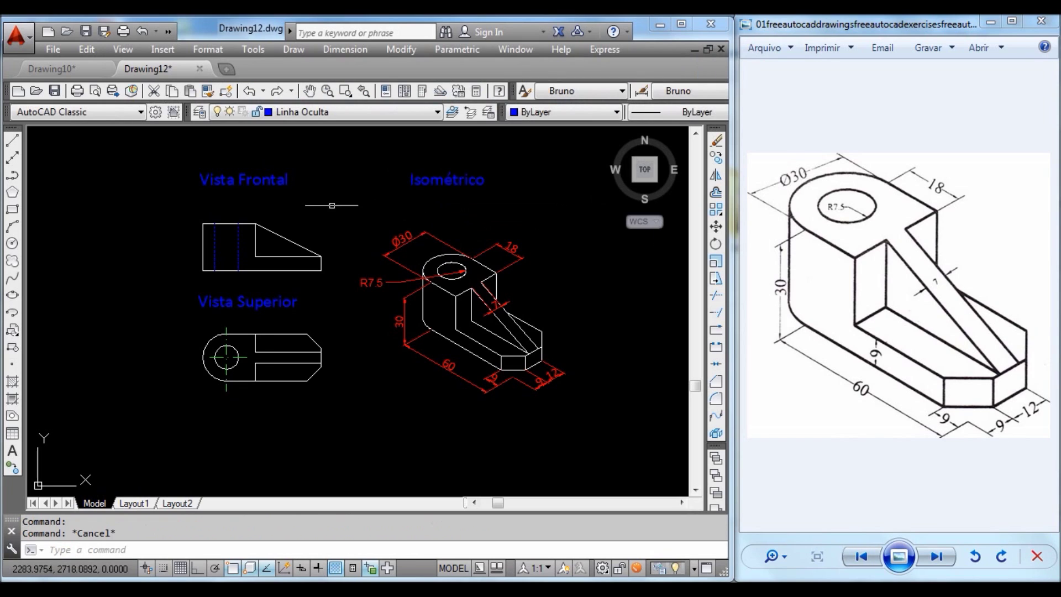
# Move the "Isométrico" label down so it sits just above the isometric view.
pyautogui.click(511, 194)
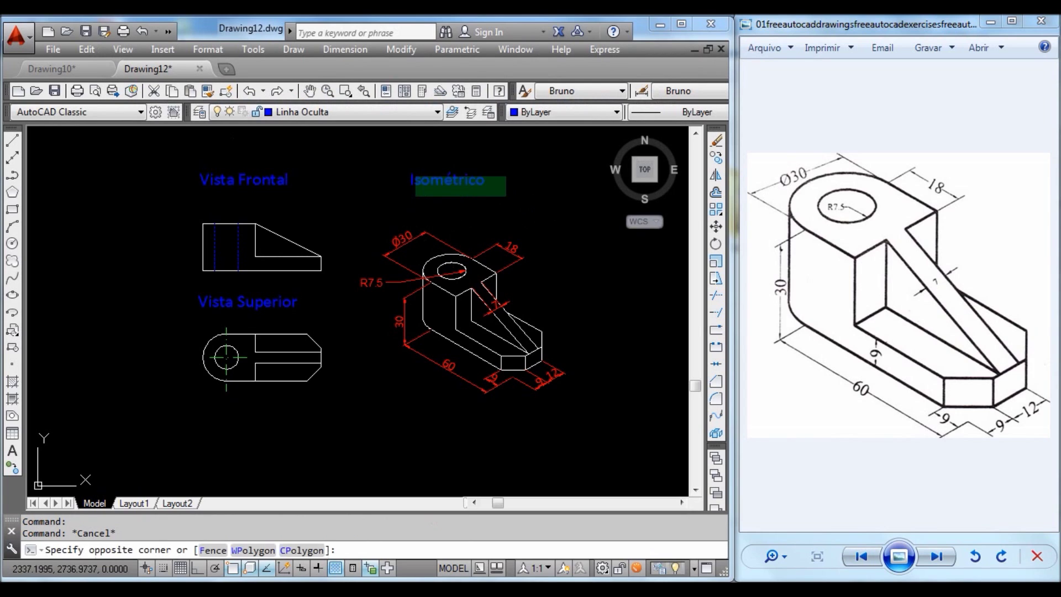
pyautogui.click(394, 175)
pyautogui.click(412, 172)
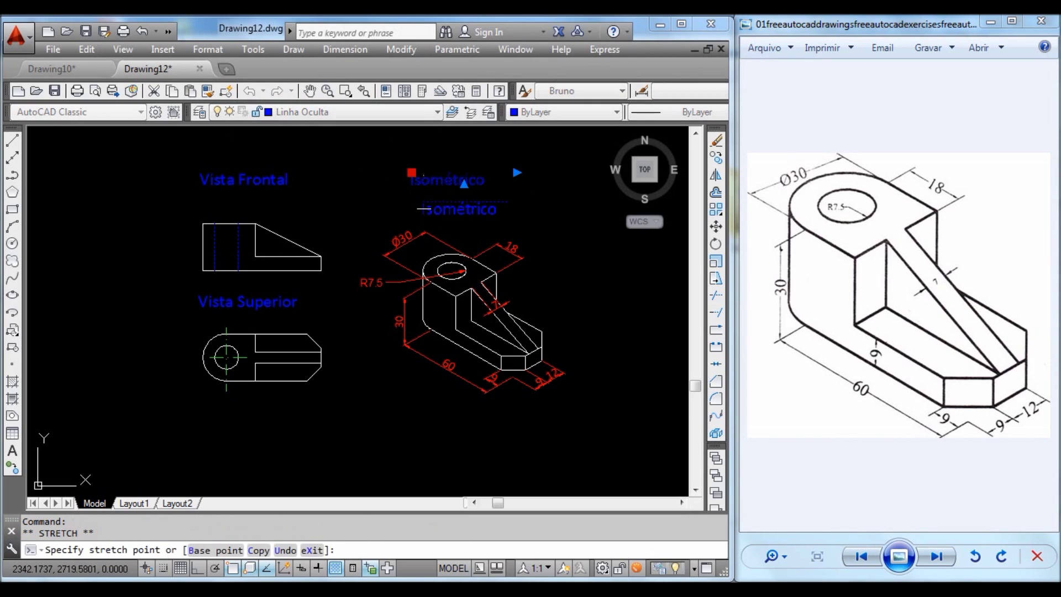
pyautogui.press('Escape')
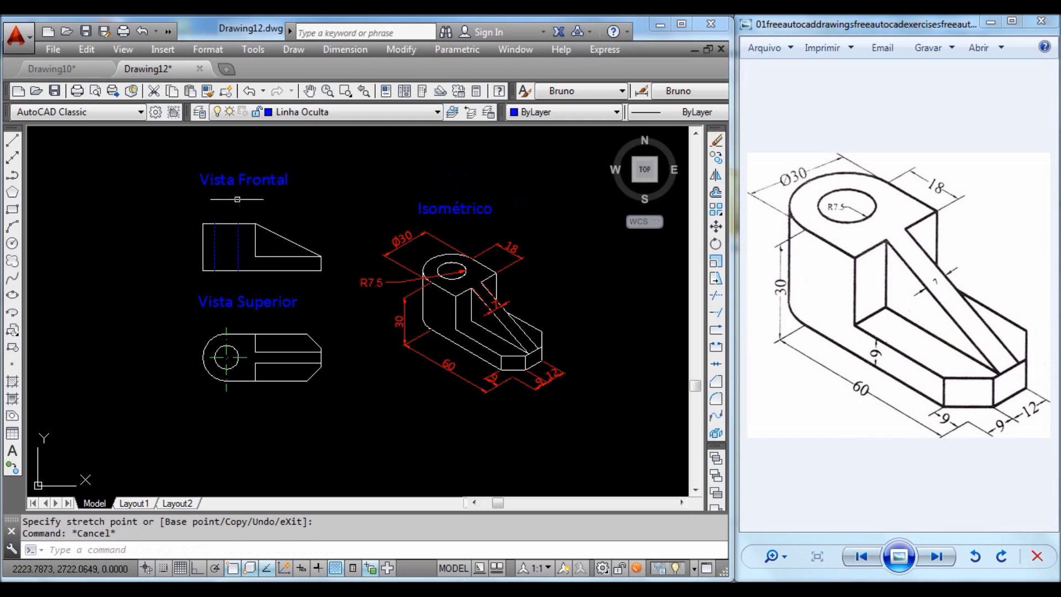
# Move the top view together with its "Vista Superior" label straight down by 20, with Ortho turned on.
pyautogui.click(328, 404)
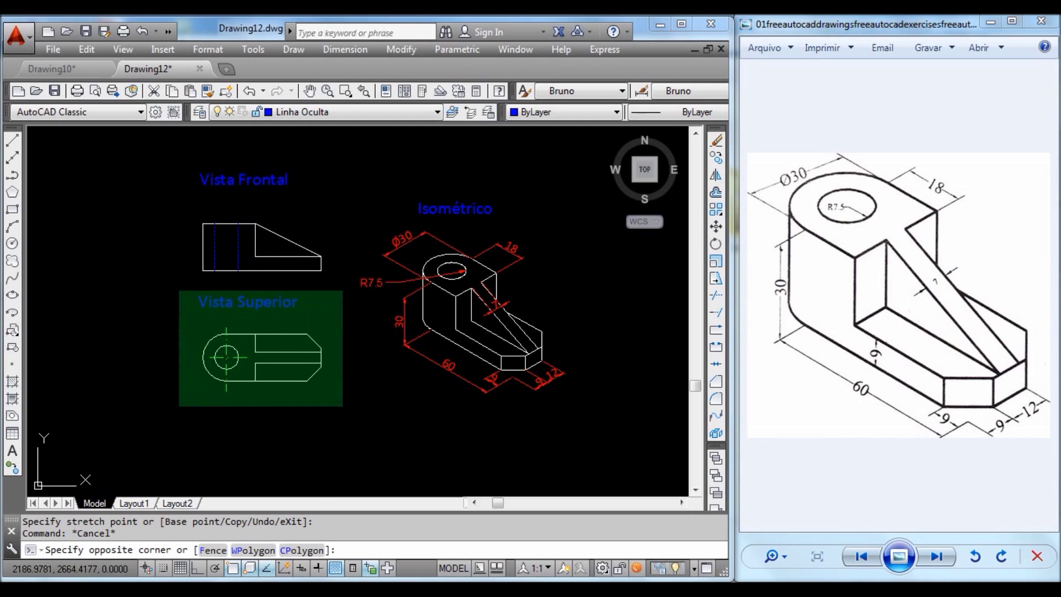
pyautogui.click(176, 288)
pyautogui.click(715, 226)
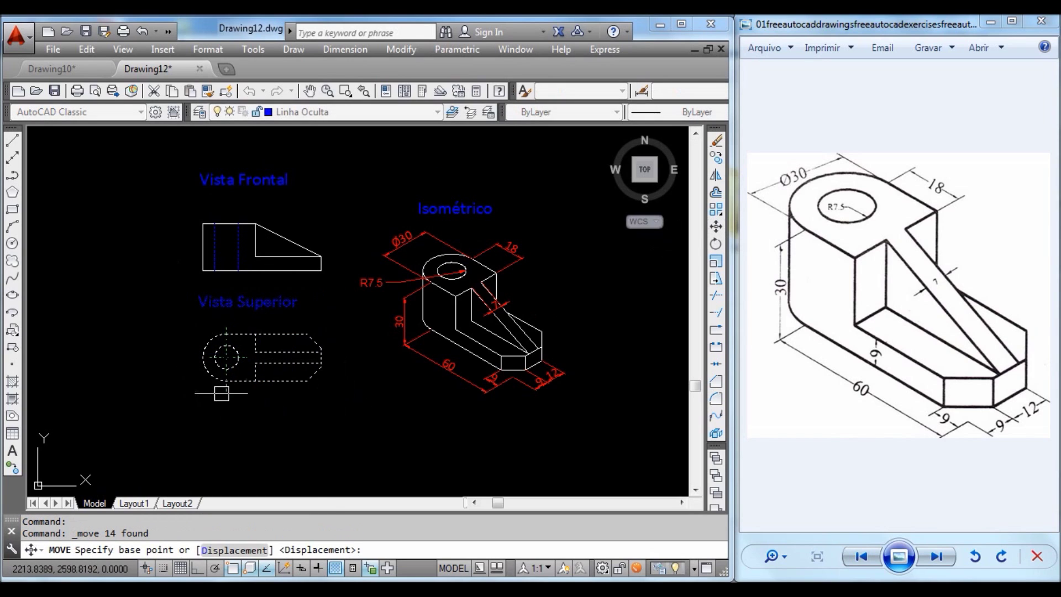
pyautogui.click(253, 360)
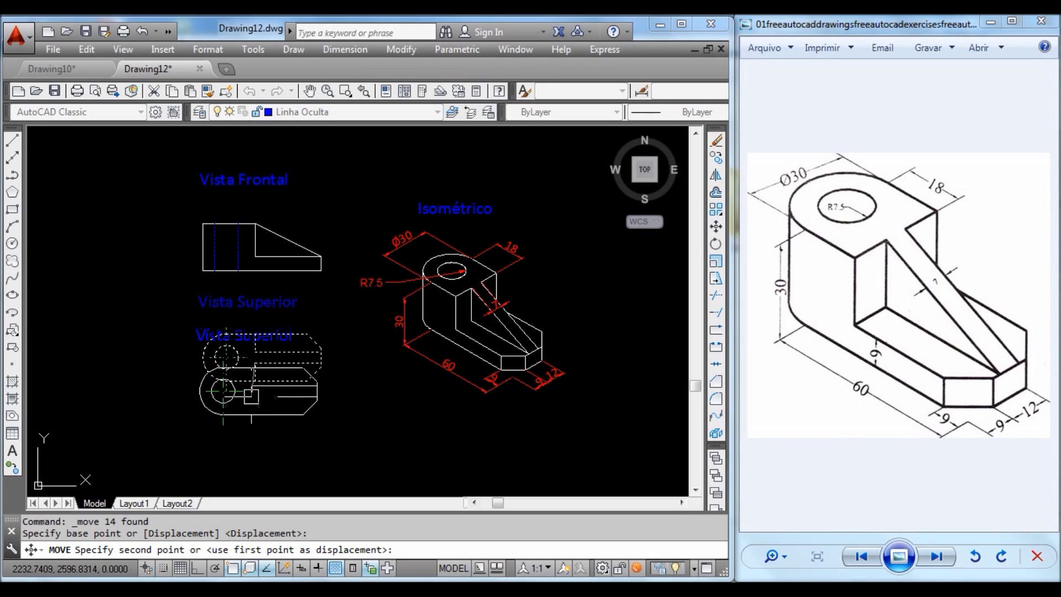
pyautogui.press('F8')
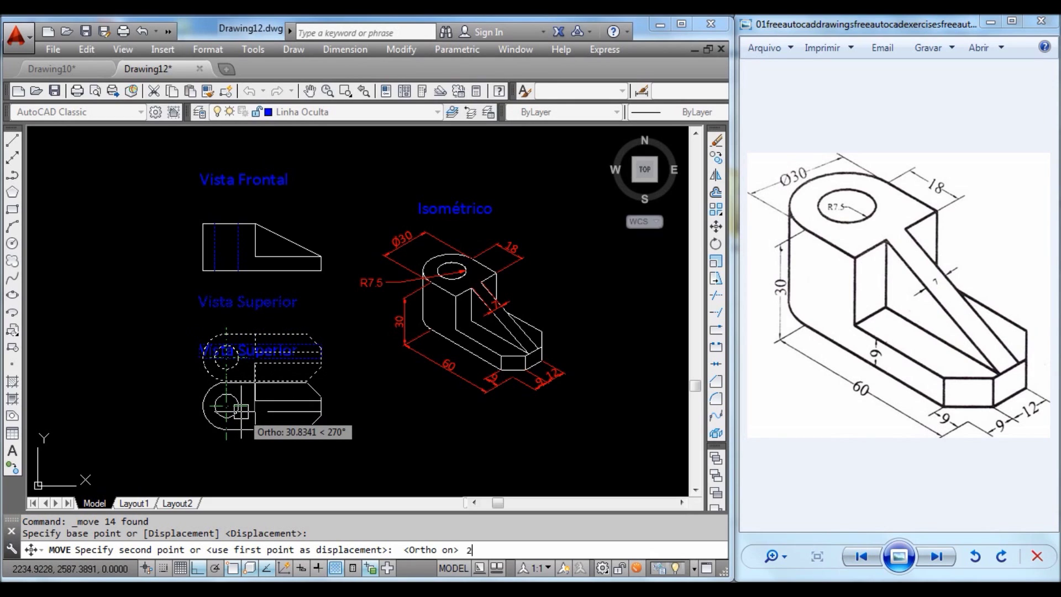
pyautogui.press('Escape')
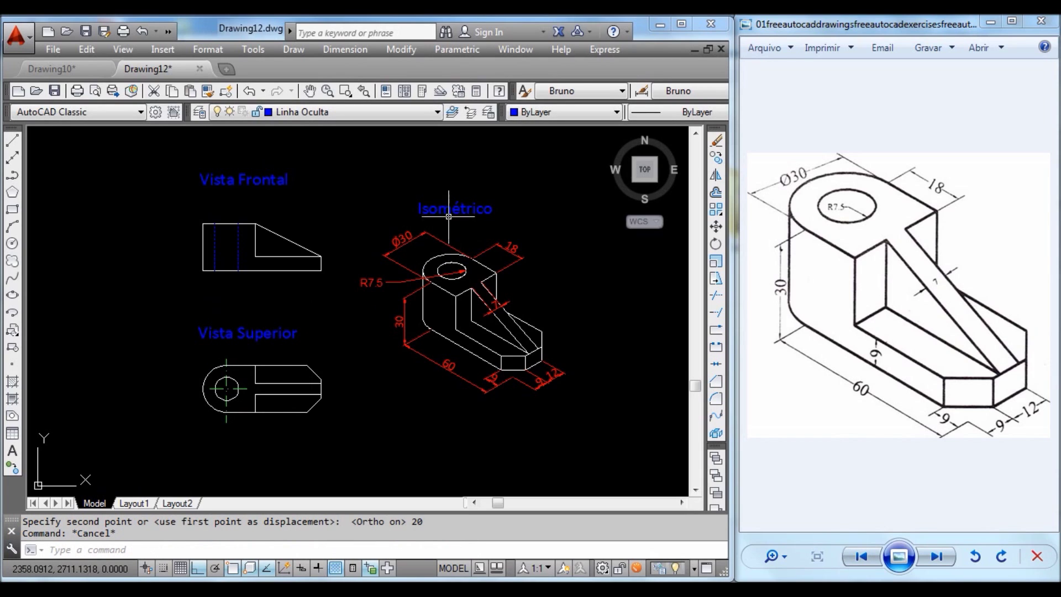
# Make Cotas the current layer and add a vertical linear dimension for the front view's full height on its left side.
pyautogui.click(304, 112)
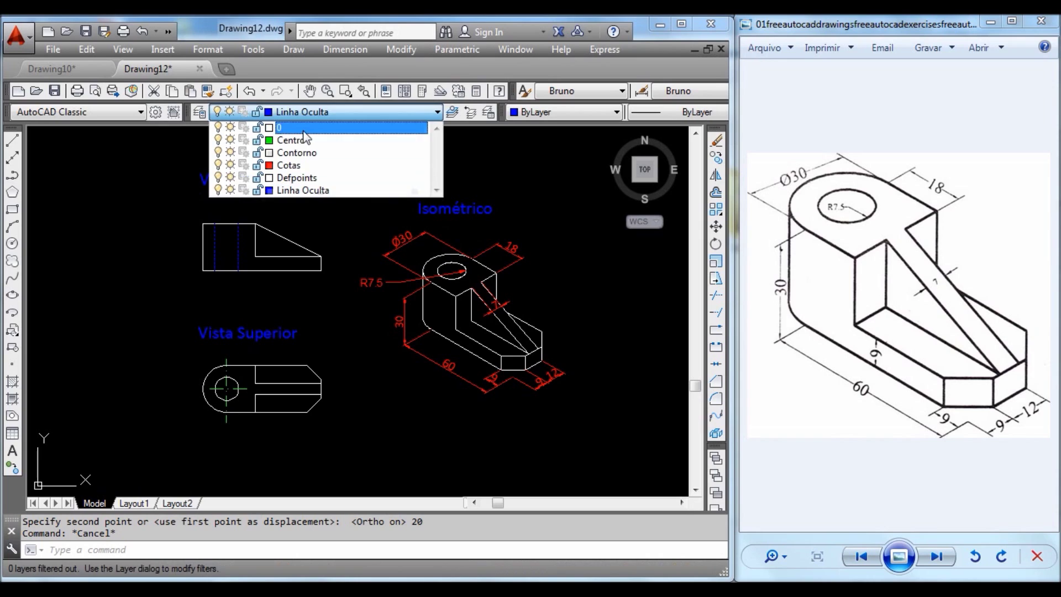
pyautogui.click(298, 164)
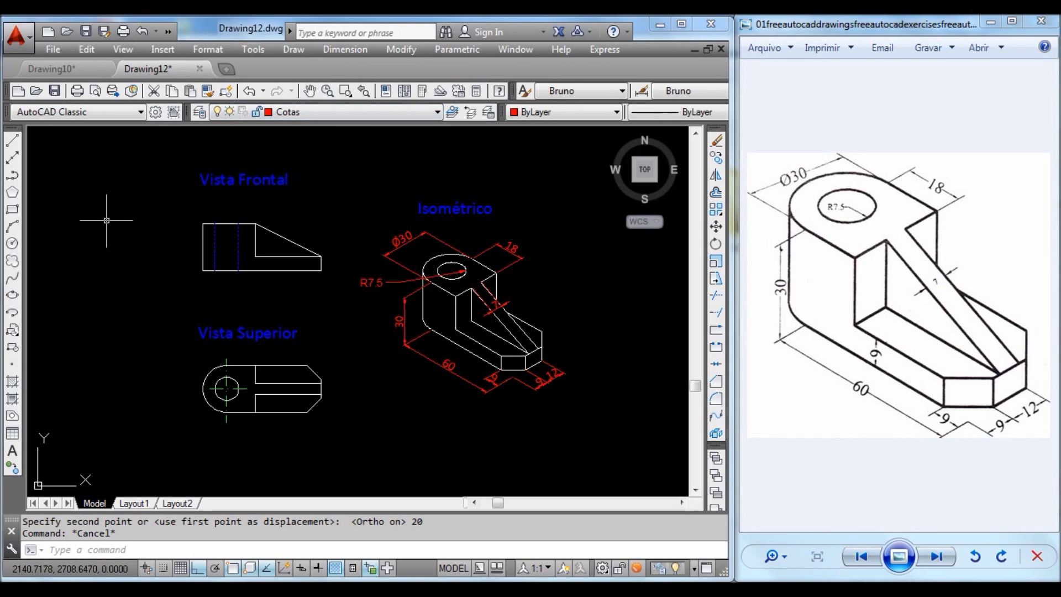
pyautogui.press('Down')
pyautogui.press('Return')
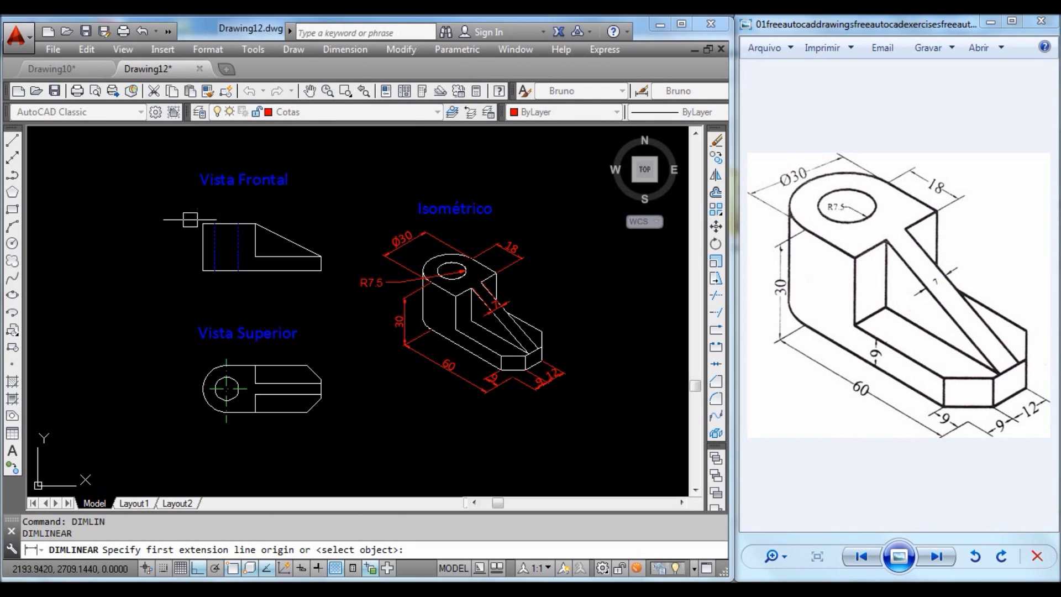
pyautogui.click(202, 224)
pyautogui.click(203, 270)
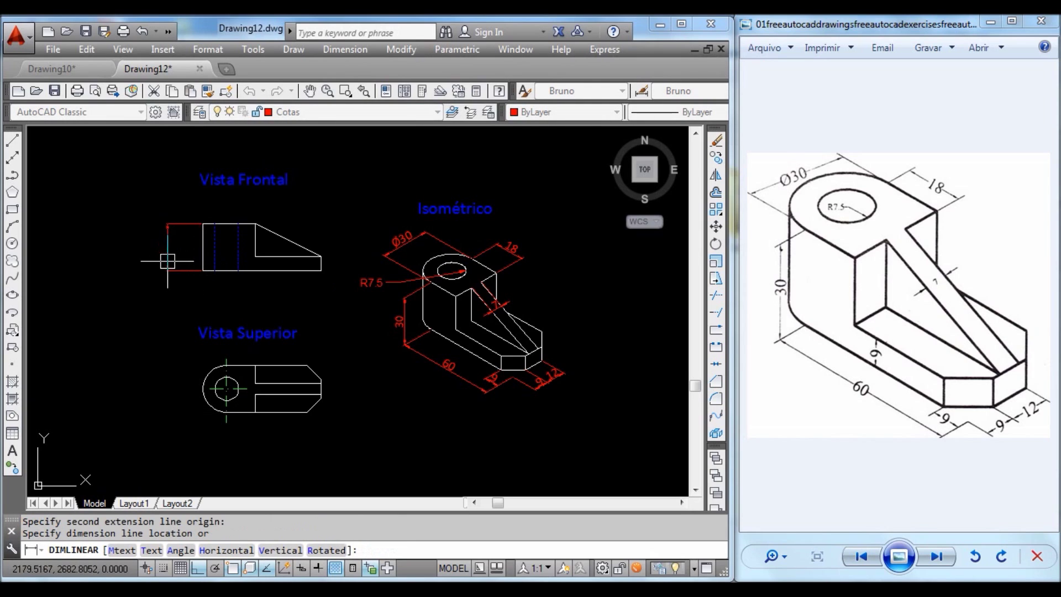
pyautogui.click(182, 254)
# Add linear dimensions for the front view's overall length below it and for the height of its low right end.
pyautogui.press('Return')
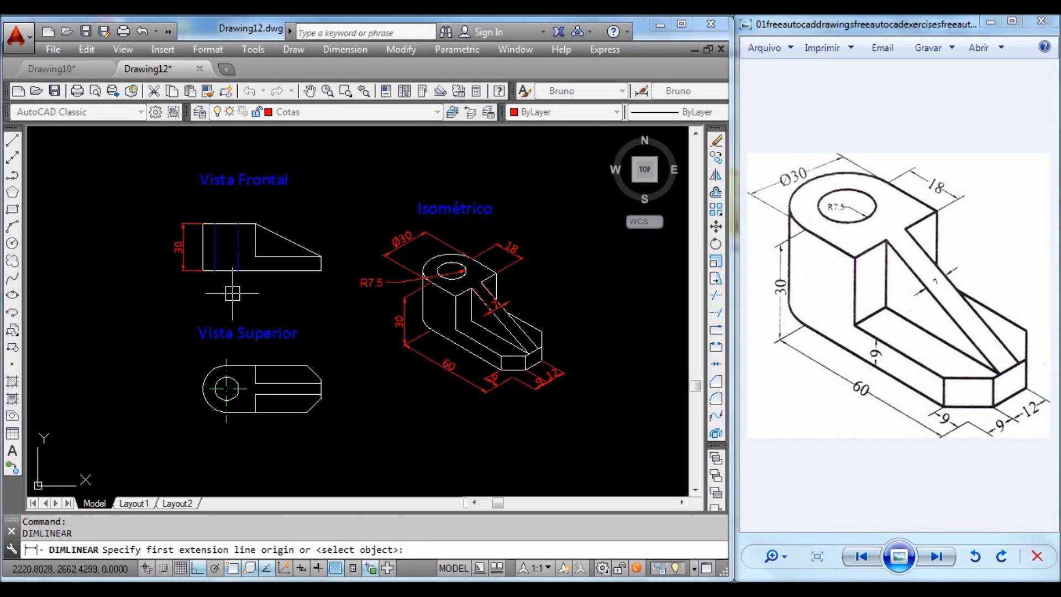
pyautogui.click(317, 271)
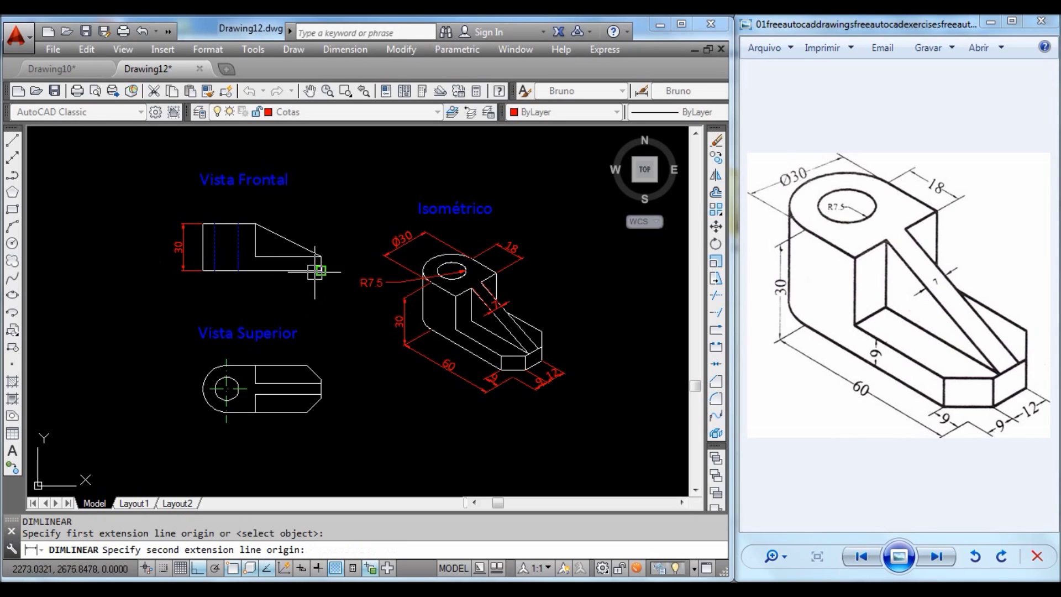
pyautogui.click(203, 271)
pyautogui.click(321, 296)
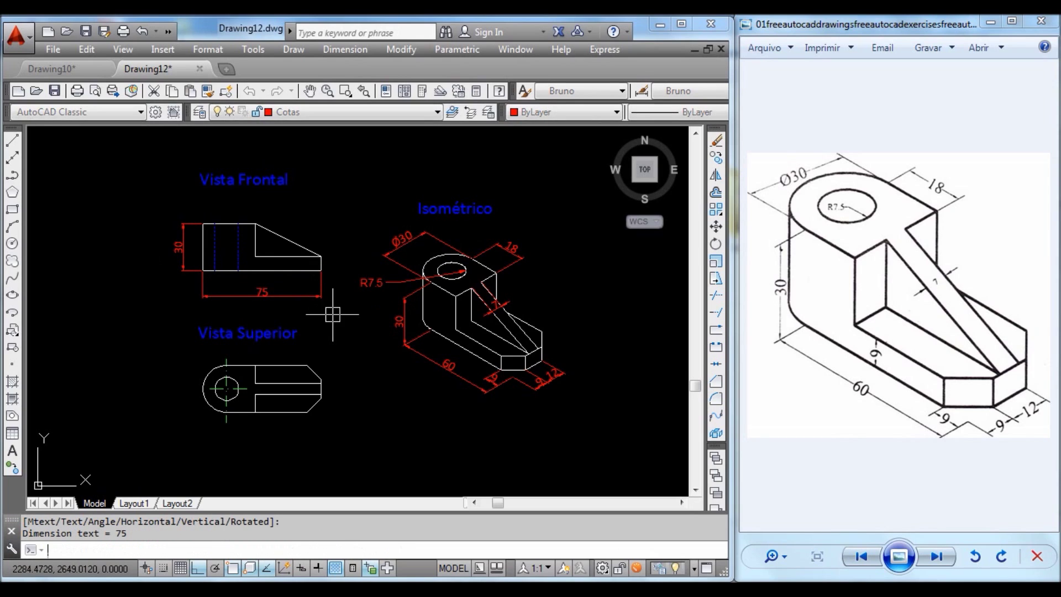
pyautogui.press('Return')
pyautogui.click(321, 263)
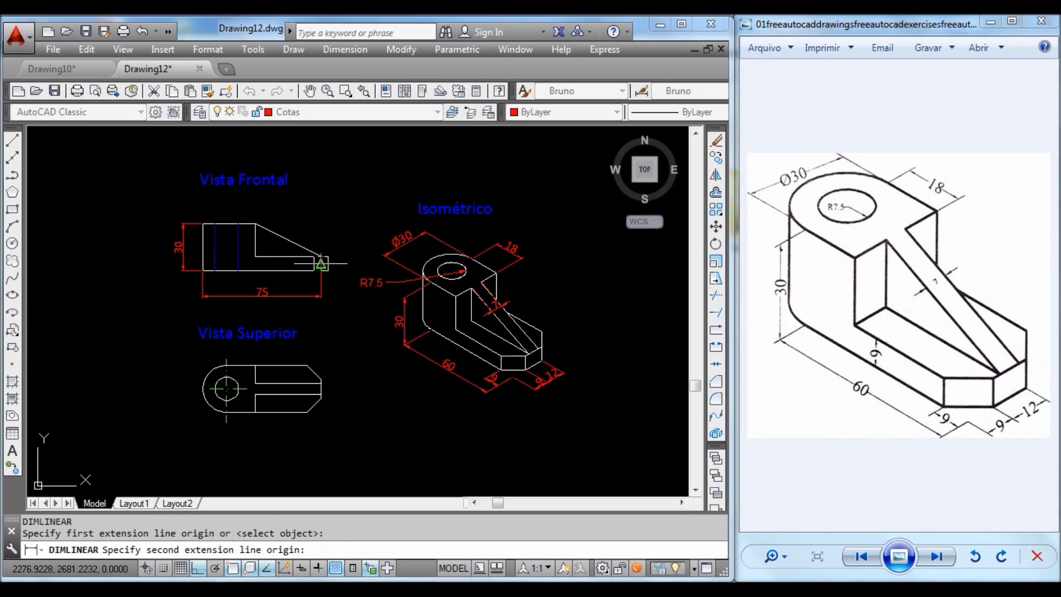
pyautogui.click(321, 271)
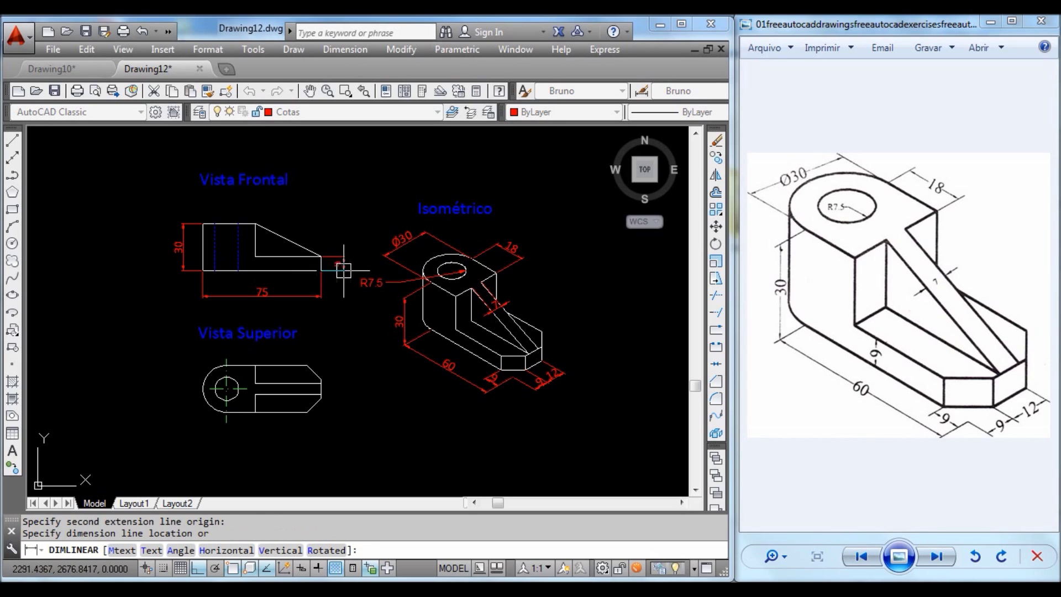
pyautogui.click(343, 270)
# Add a horizontal linear dimension above the top view for the length of its upper-right chamfer.
pyautogui.press('Return')
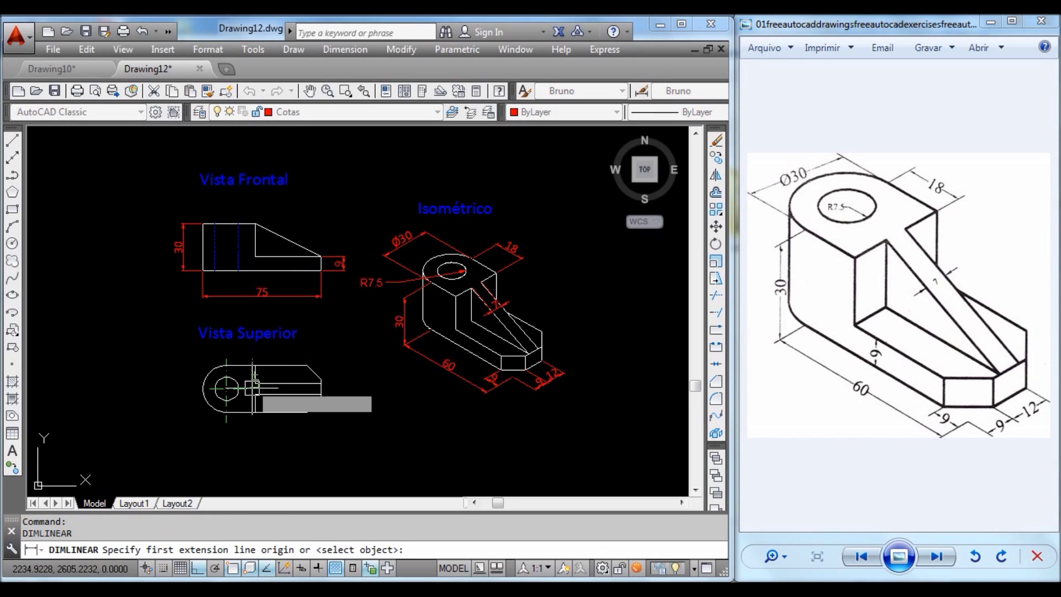
pyautogui.click(307, 365)
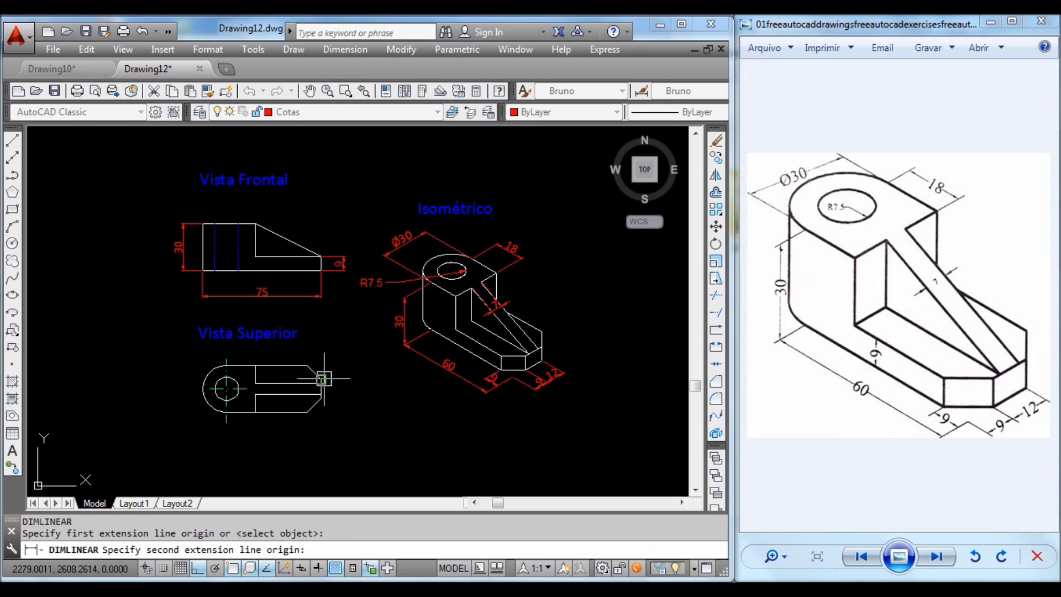
pyautogui.click(324, 379)
pyautogui.click(316, 348)
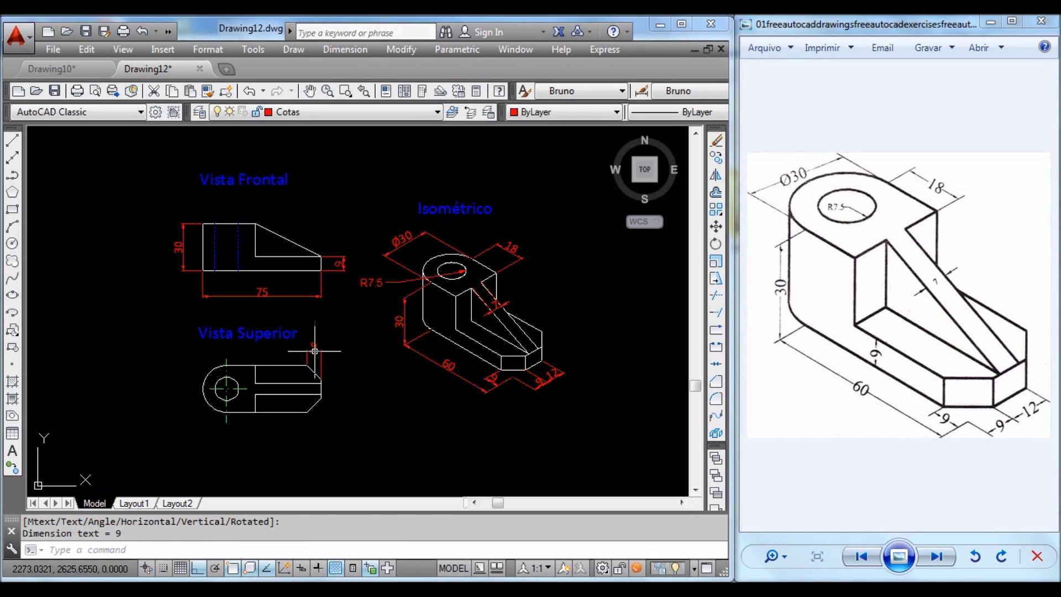
pyautogui.press('Return')
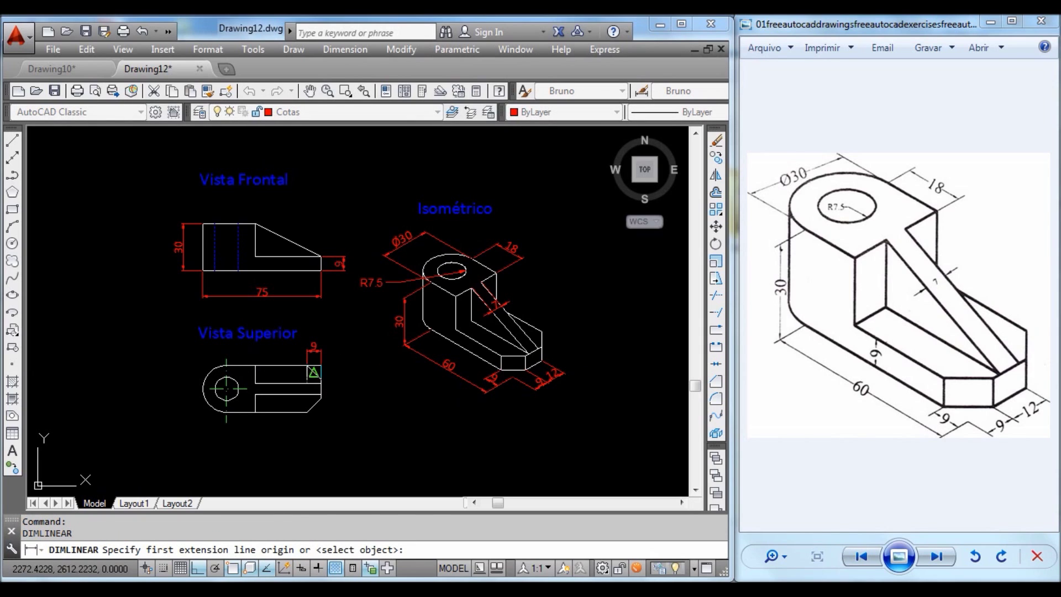
pyautogui.click(321, 380)
pyautogui.click(321, 397)
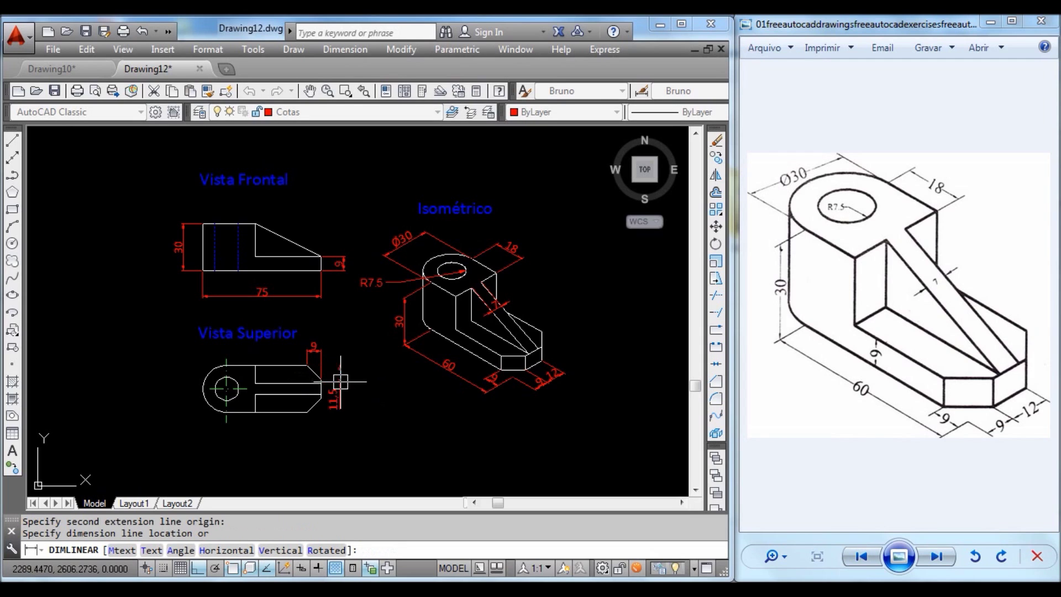
pyautogui.press('Escape')
# Add a vertical linear dimension to the right of the top view for the height of its upper-right chamfer.
pyautogui.press('Return')
pyautogui.scroll(2, 364, 381)
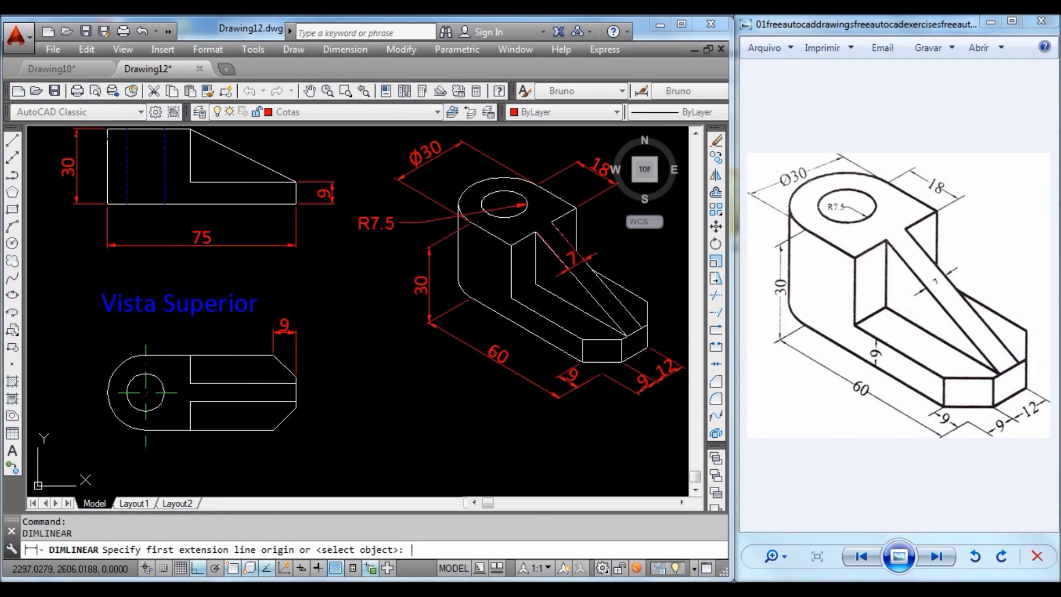
pyautogui.scroll(2, 365, 383)
pyautogui.click(258, 375)
pyautogui.click(219, 334)
pyautogui.click(298, 356)
# Add a vertical linear dimension for the top view's straight right end edge, aligned below the chamfer height dimension.
pyautogui.write('DIM')
pyautogui.scroll(-2, 353, 394)
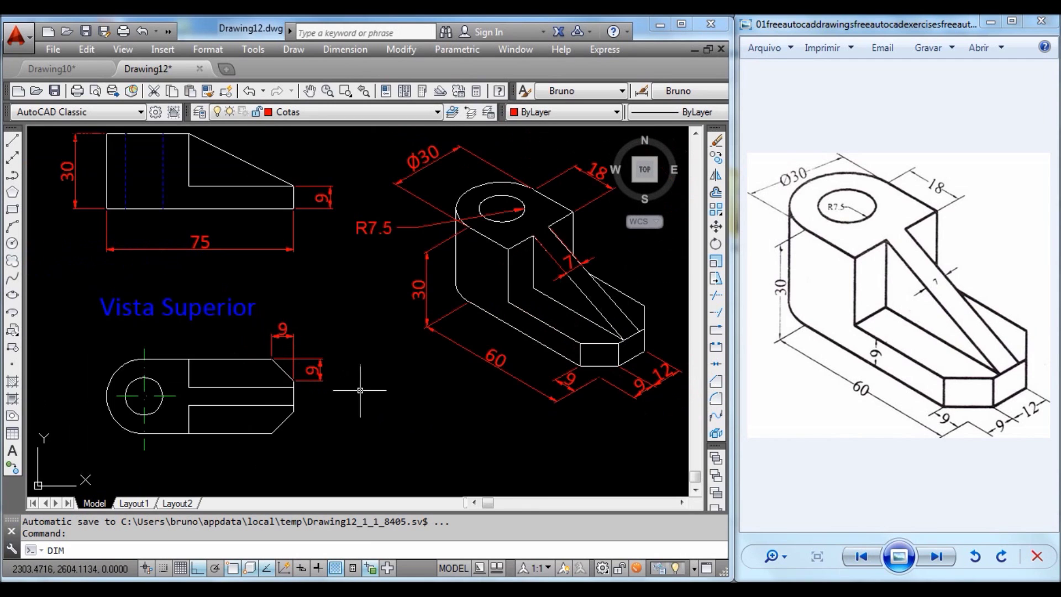
pyautogui.moveTo(360, 379); pyautogui.dragTo(421, 352, button='middle')
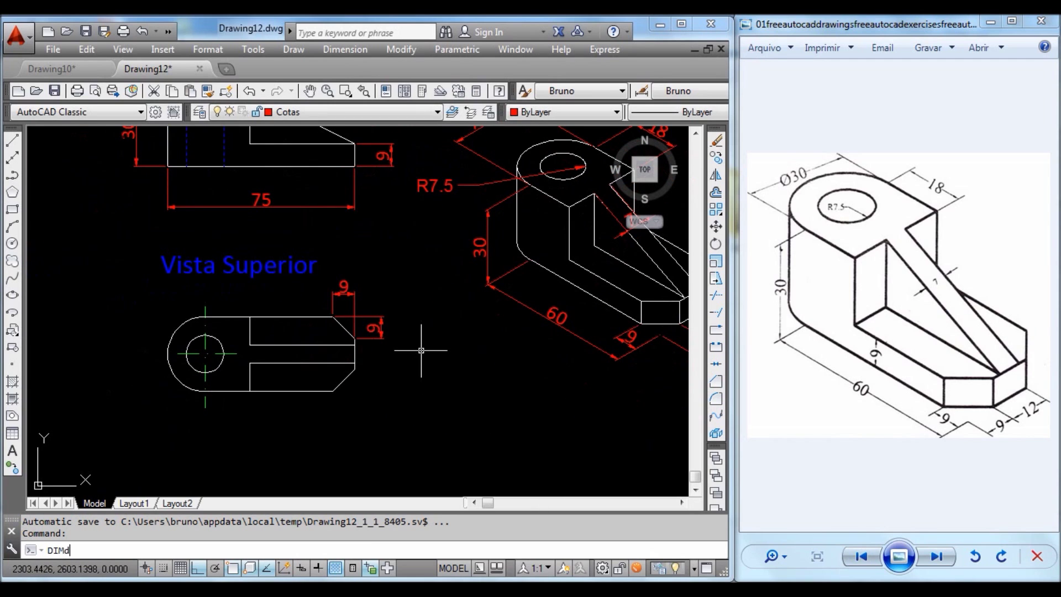
pyautogui.press('BackSpace')
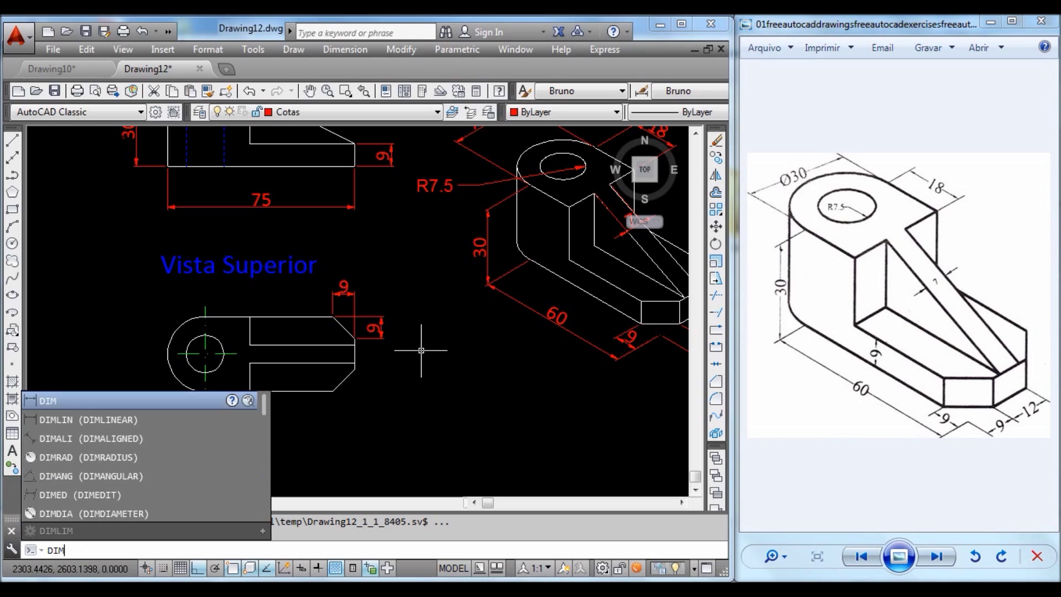
pyautogui.click(150, 421)
pyautogui.scroll(2, 312, 378)
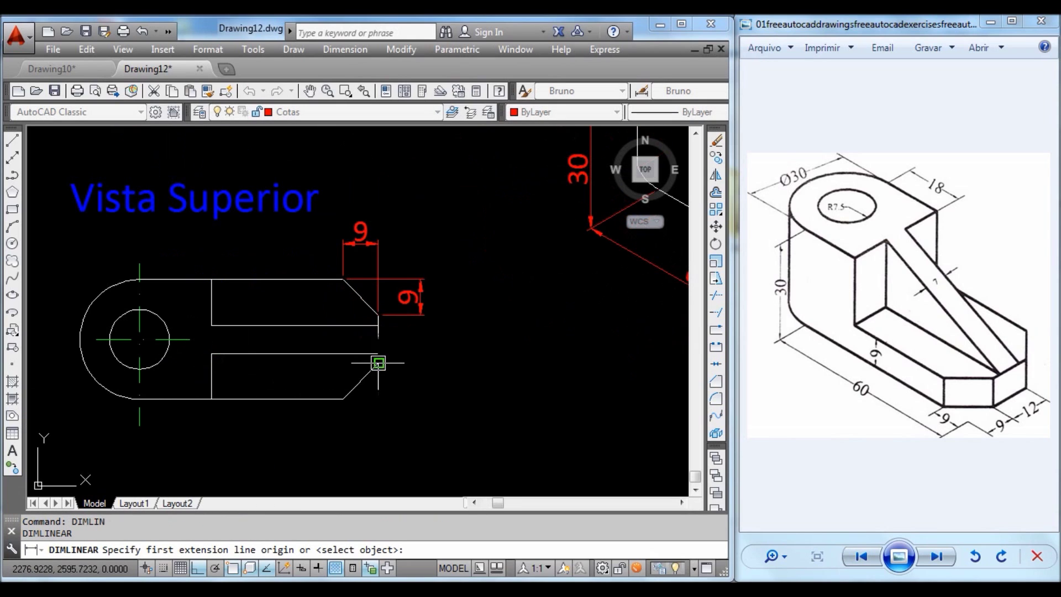
pyautogui.click(378, 362)
pyautogui.click(378, 315)
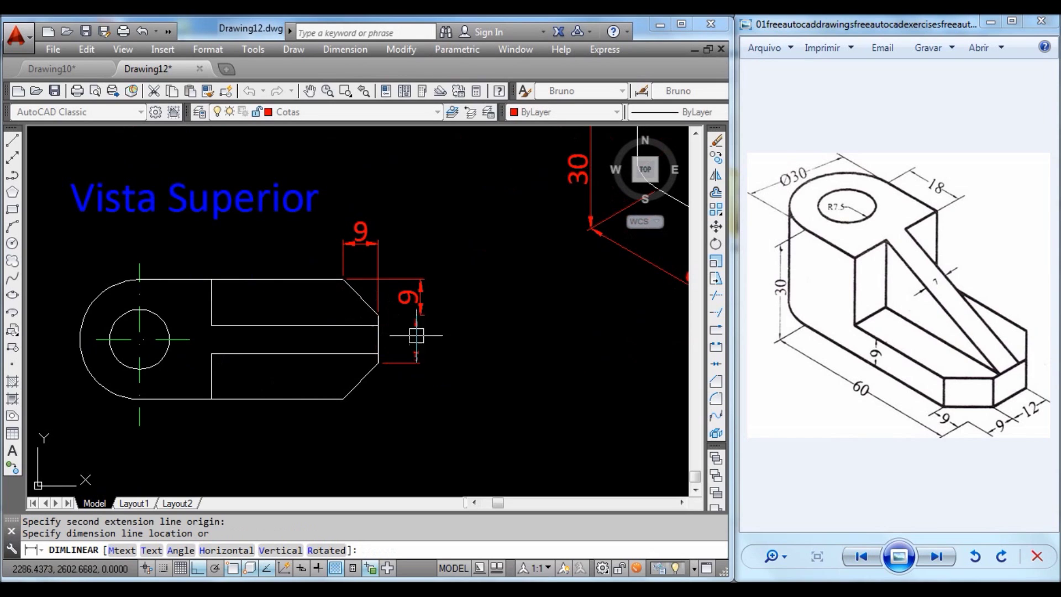
pyautogui.click(420, 317)
pyautogui.press('Escape')
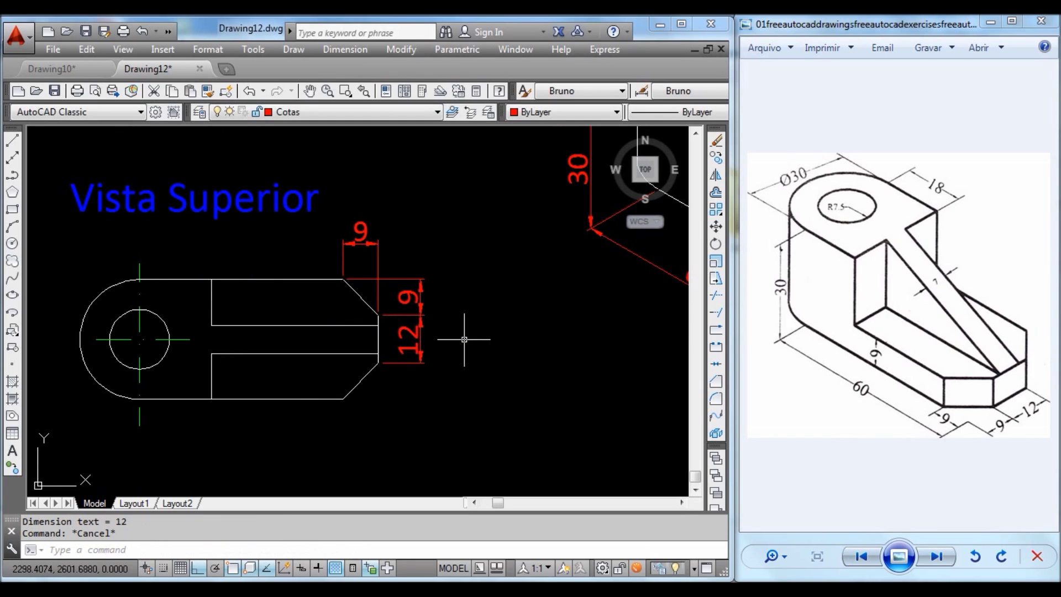
# Add a horizontal linear dimension below the top view from the hole's centre line to the right end.
pyautogui.press('Return')
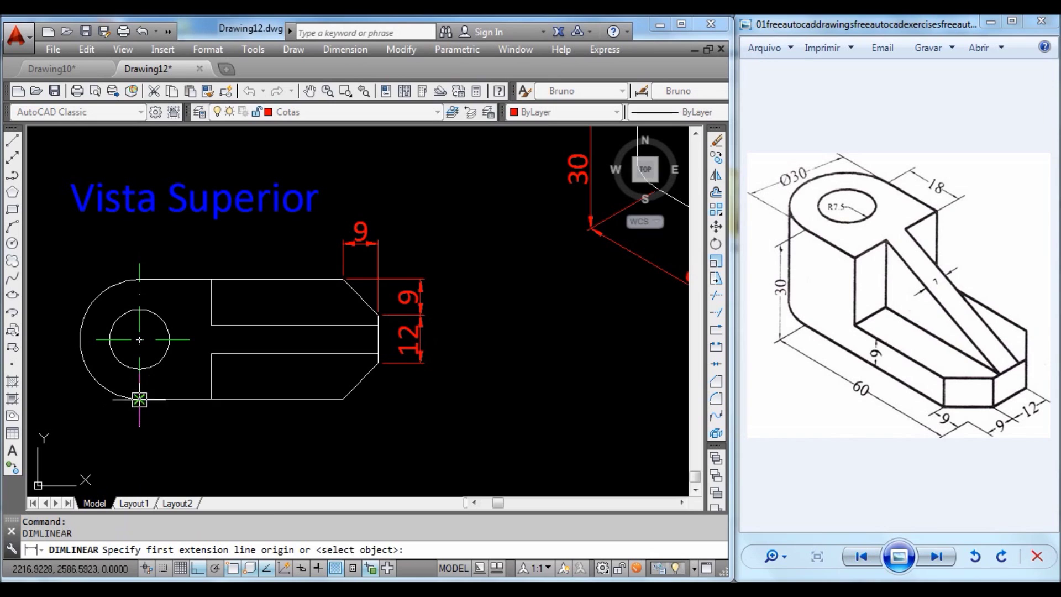
pyautogui.click(139, 399)
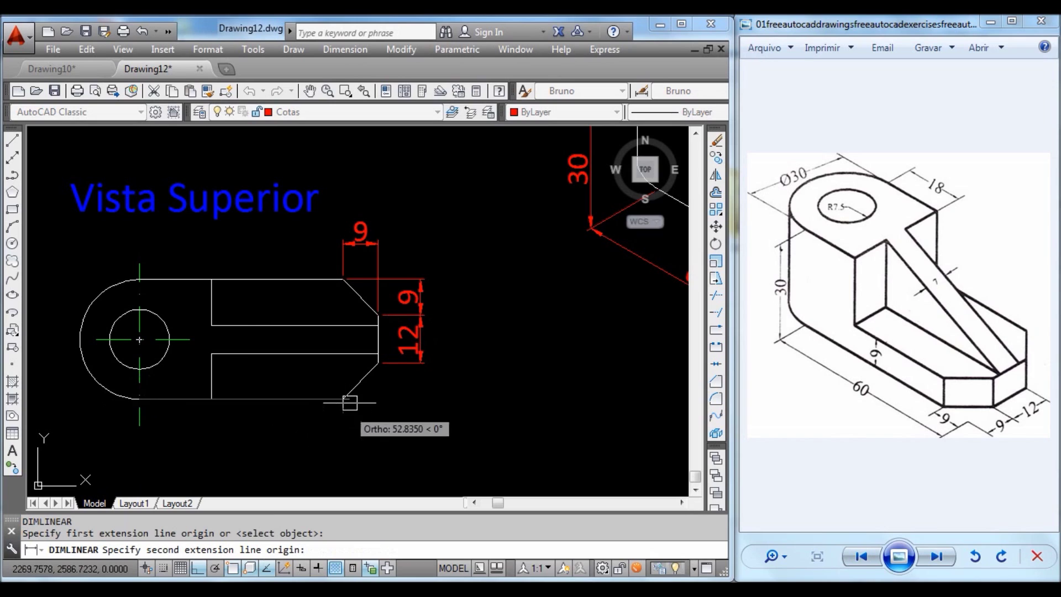
pyautogui.click(383, 362)
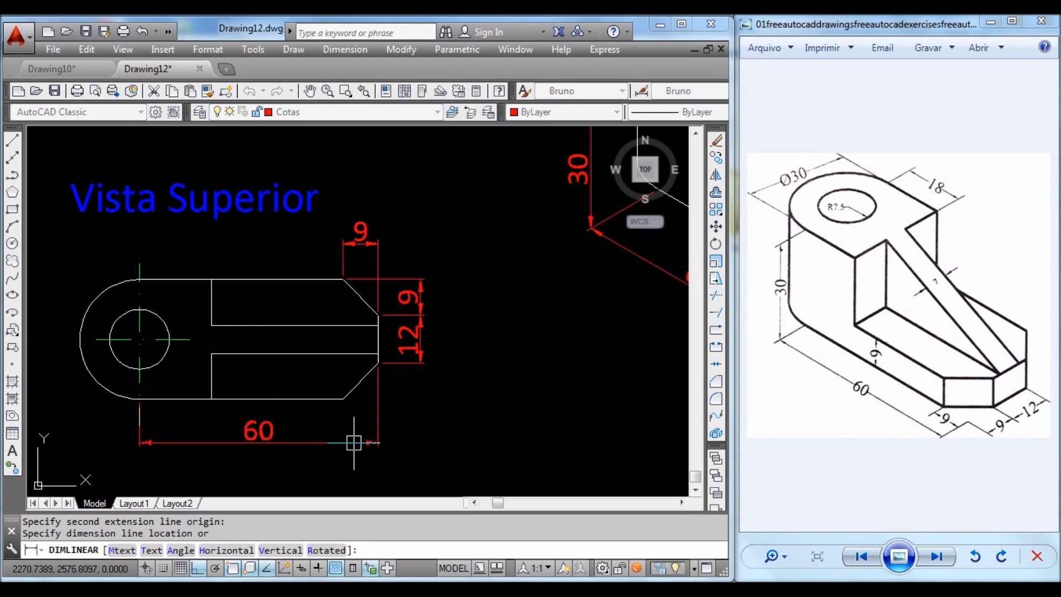
pyautogui.click(351, 449)
# Add a vertical linear dimension for the rib's width at its left end in the top view.
pyautogui.press('Return')
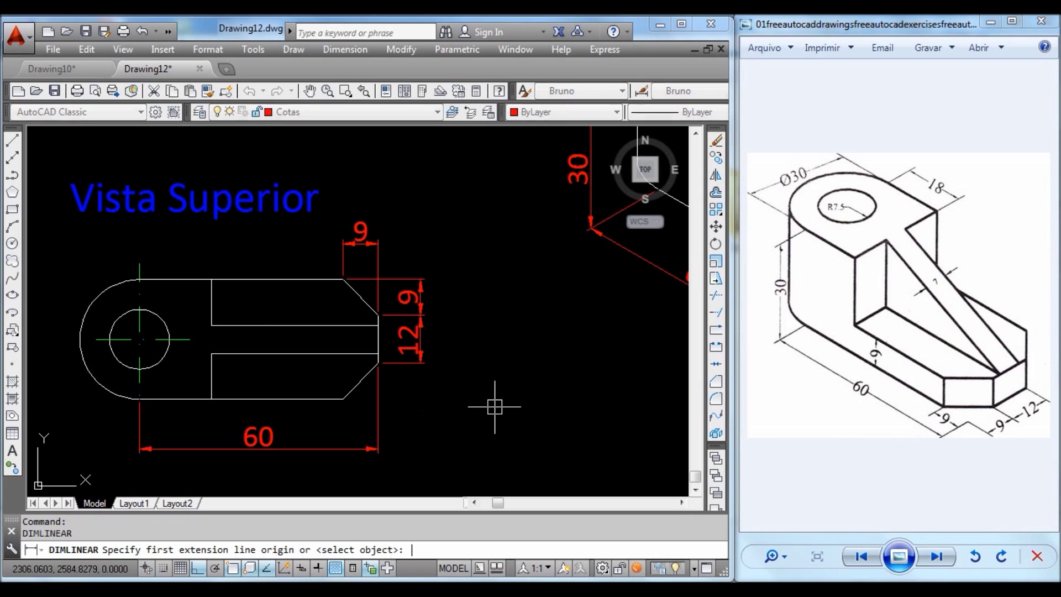
pyautogui.moveTo(202, 368); pyautogui.dragTo(269, 364, button='middle')
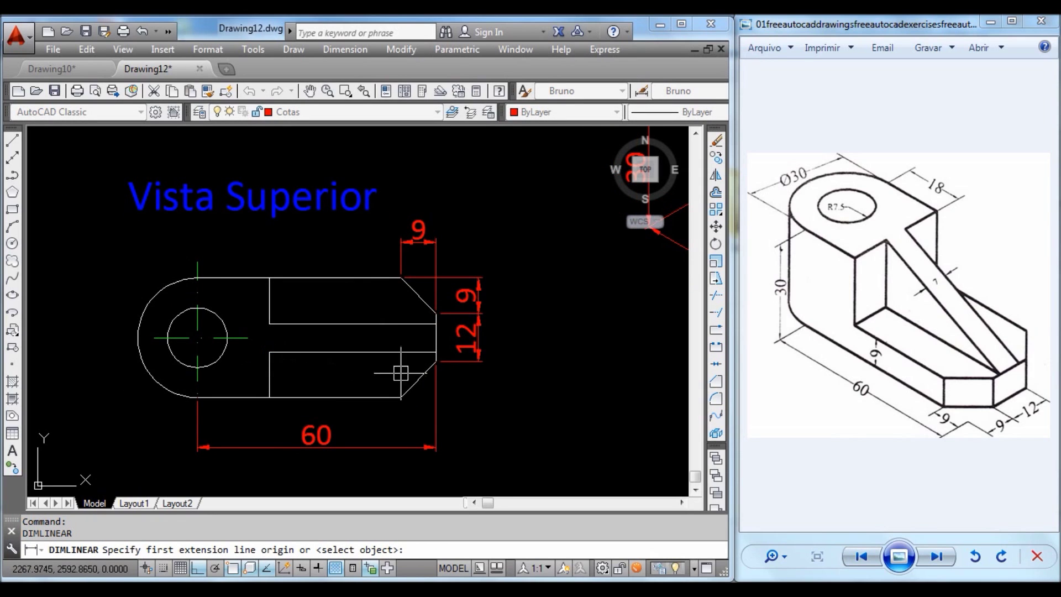
pyautogui.click(269, 352)
pyautogui.click(269, 323)
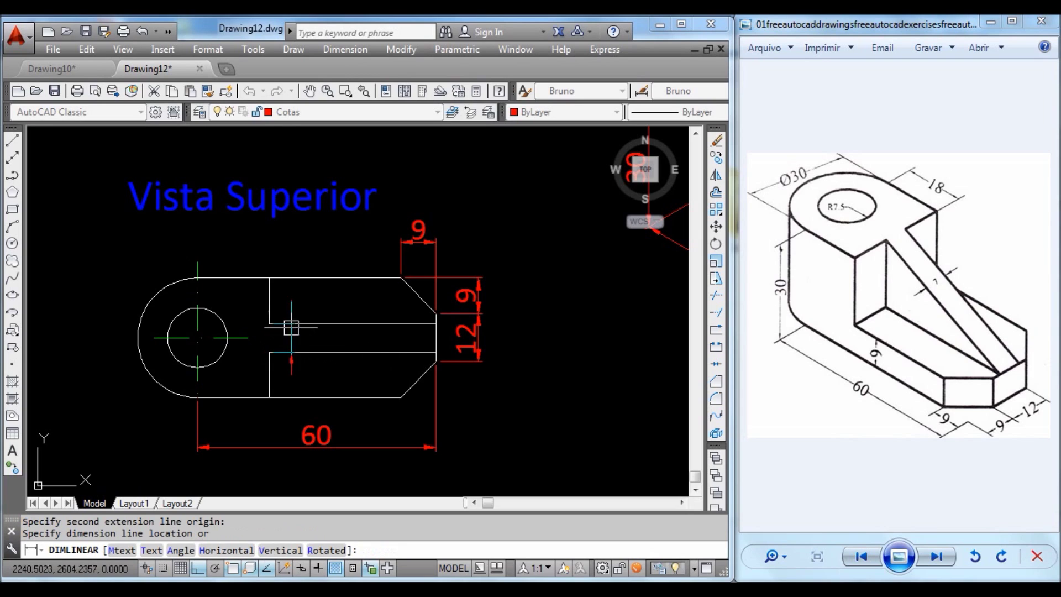
pyautogui.click(269, 337)
# Move the rib-width dimension about 8 mm to the right, off the vertical edge, with object snap temporarily off.
pyautogui.click(263, 337)
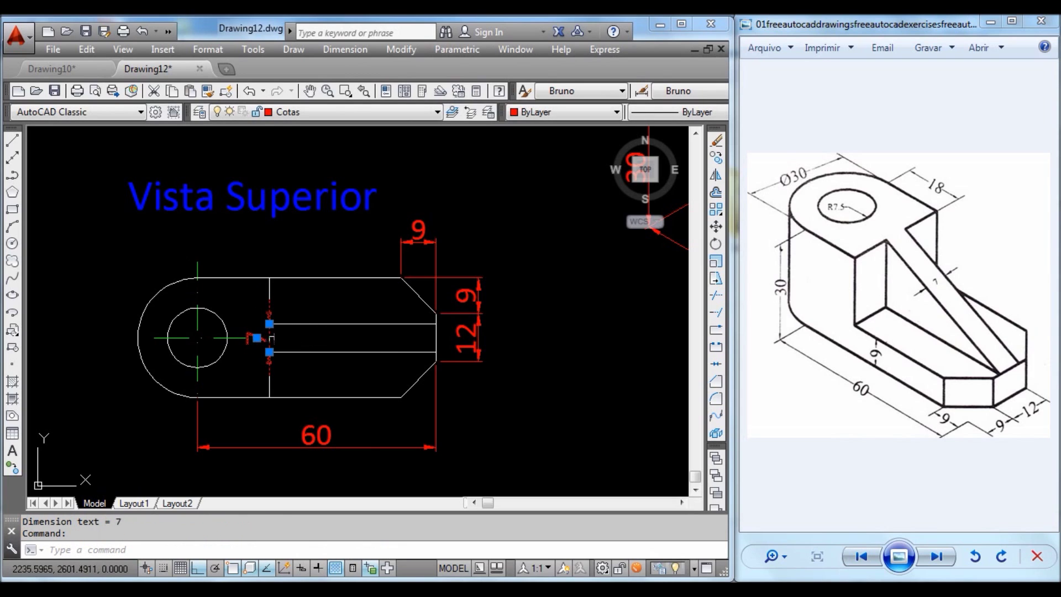
pyautogui.click(269, 323)
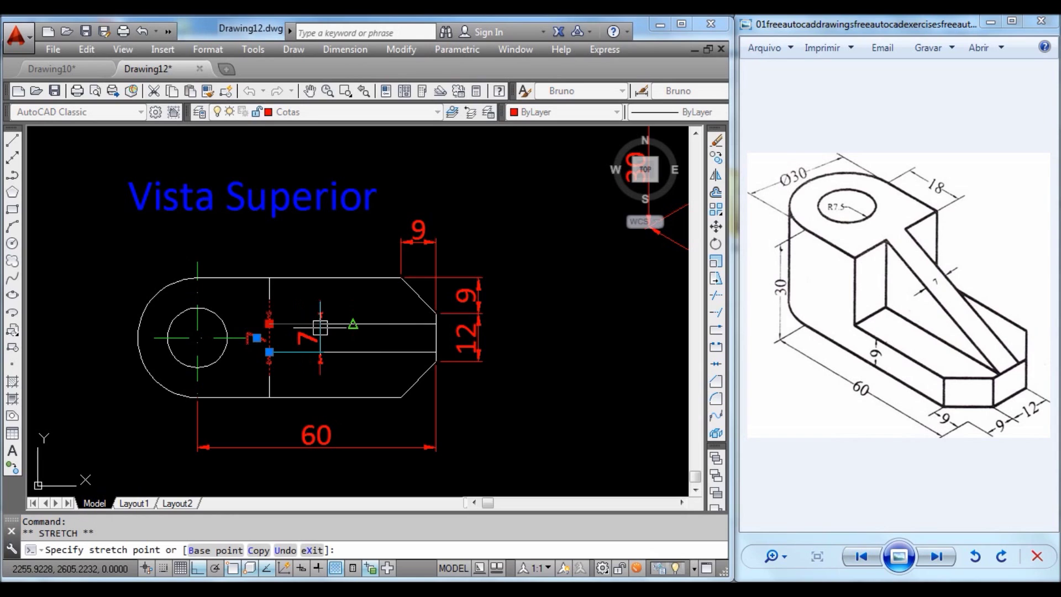
pyautogui.press('F3')
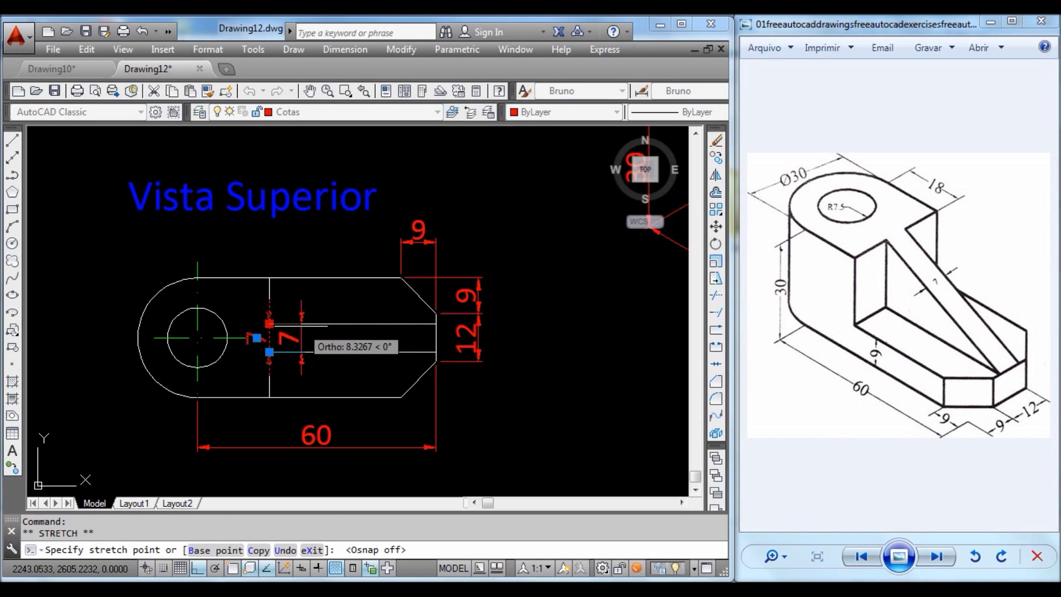
pyautogui.click(300, 340)
pyautogui.press('Escape')
pyautogui.press('Escape')
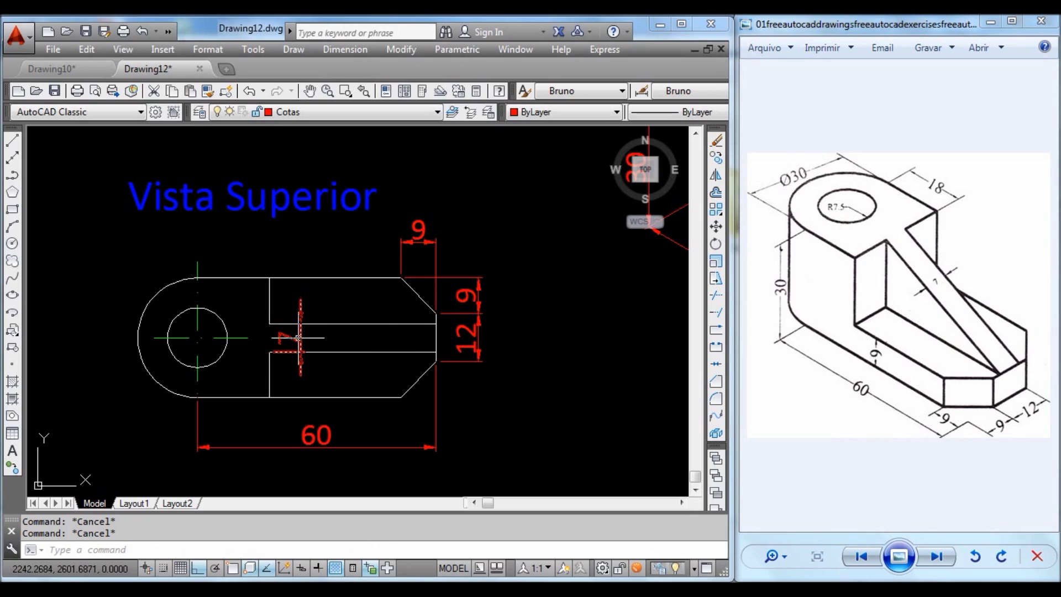
pyautogui.press('F3')
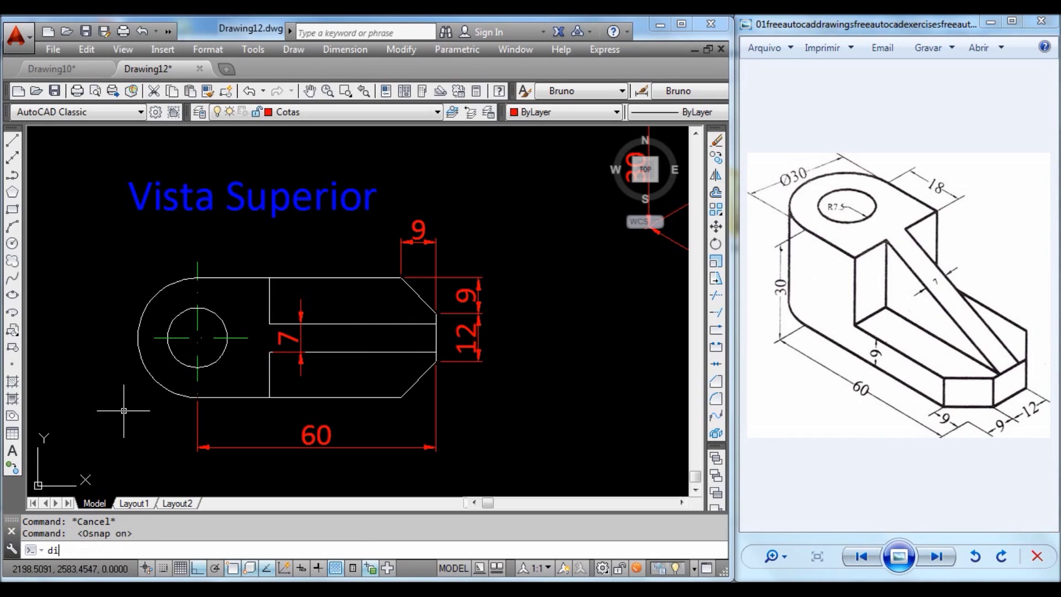
# Add a radius dimension for the top view's outer arc, placed outside its upper-left side.
pyautogui.press('Down')
pyautogui.press('Down')
pyautogui.press('Down')
pyautogui.press('Down')
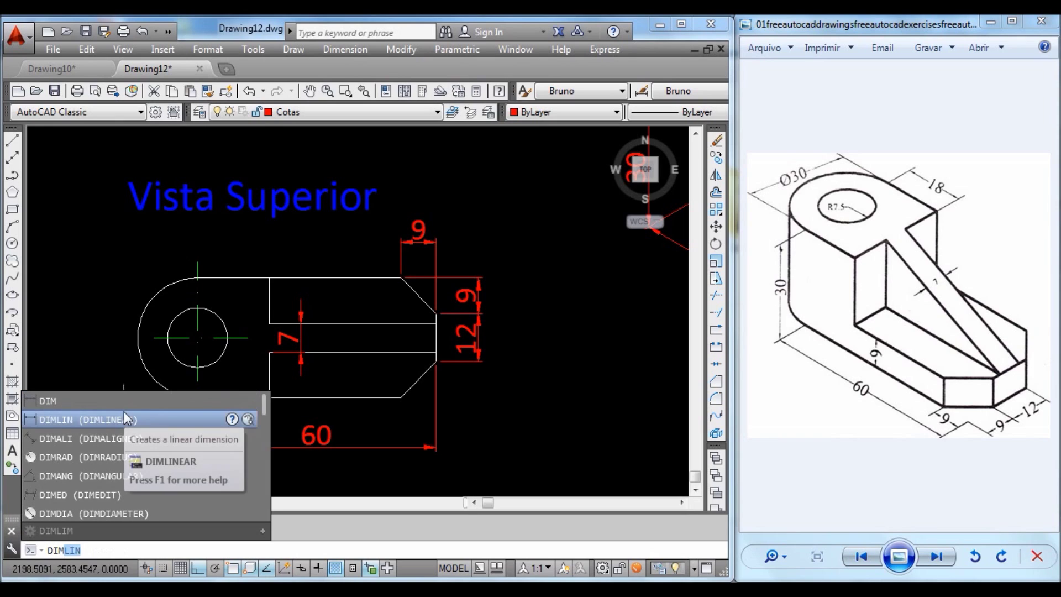
pyautogui.press('Up')
pyautogui.press('Return')
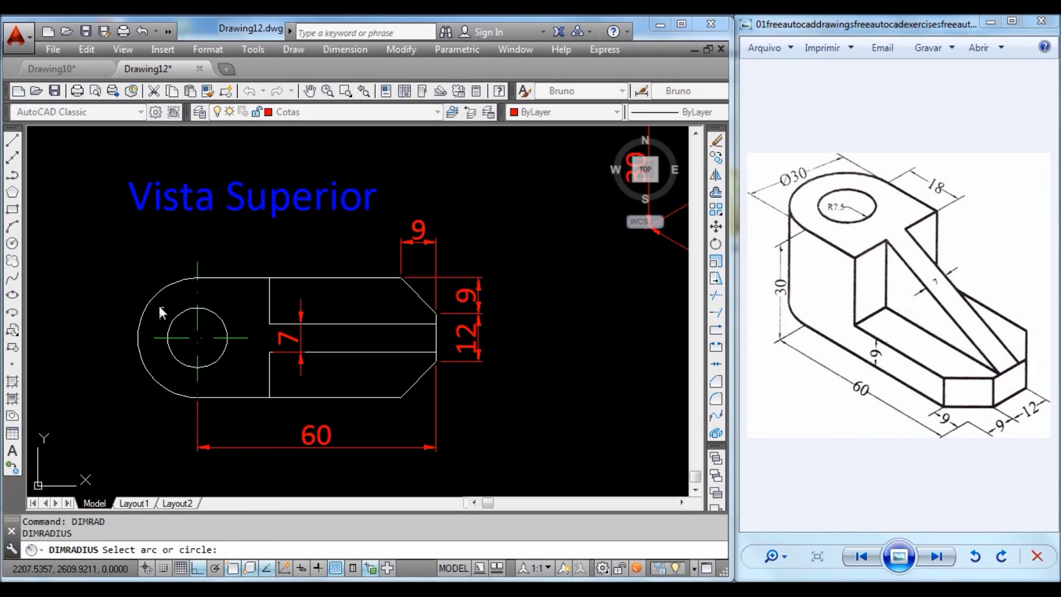
pyautogui.click(148, 302)
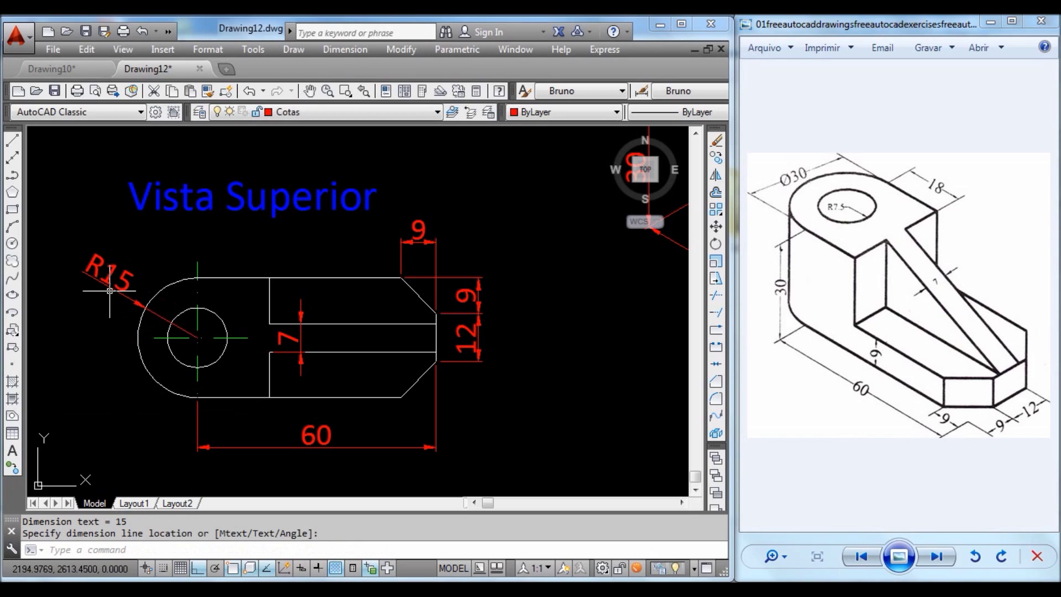
pyautogui.click(110, 290)
# Add a radius dimension for the top view's hole, placed outside the lower-left of the view.
pyautogui.press('Return')
pyautogui.click(180, 365)
pyautogui.click(88, 412)
# Move the Vista Frontal label straight down about 17 mm, closer to the front view.
pyautogui.scroll(-2, 398, 369)
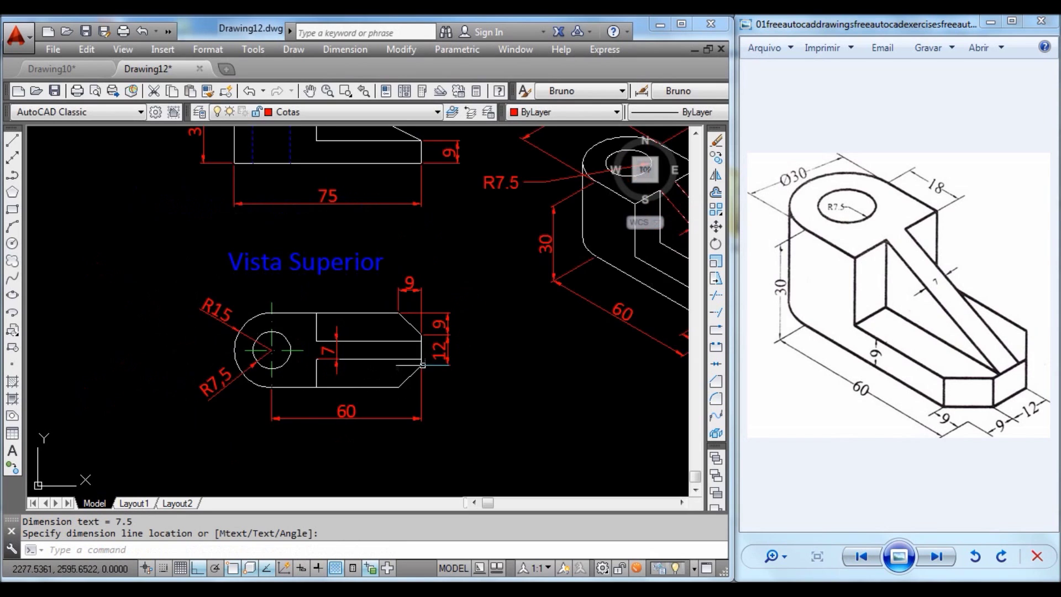
pyautogui.scroll(-2, 447, 368)
pyautogui.moveTo(475, 361); pyautogui.dragTo(396, 392, button='middle')
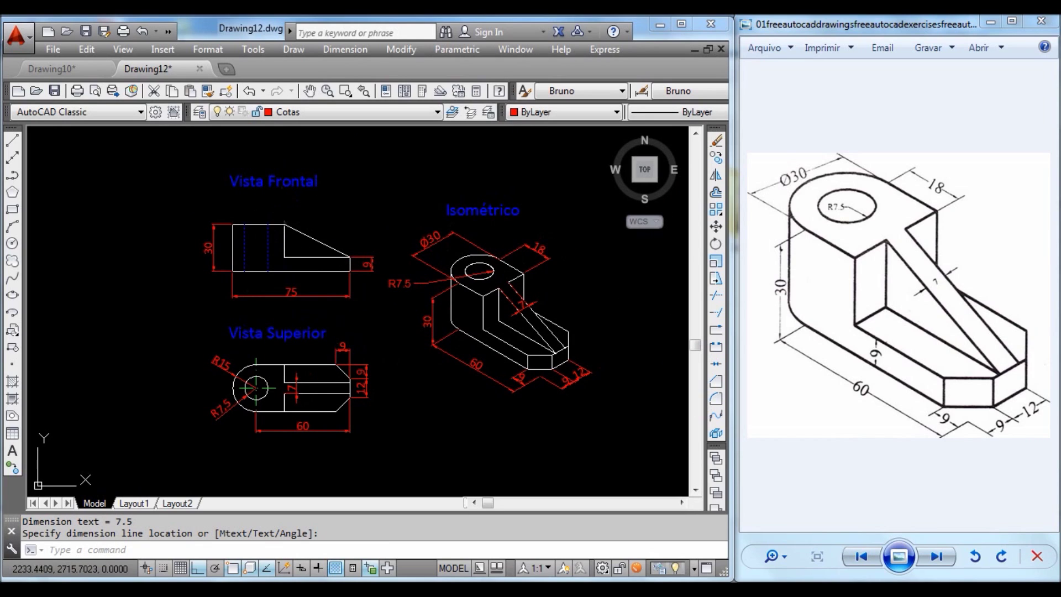
pyautogui.moveTo(279, 207); pyautogui.dragTo(278, 238, button='middle')
pyautogui.click(253, 212)
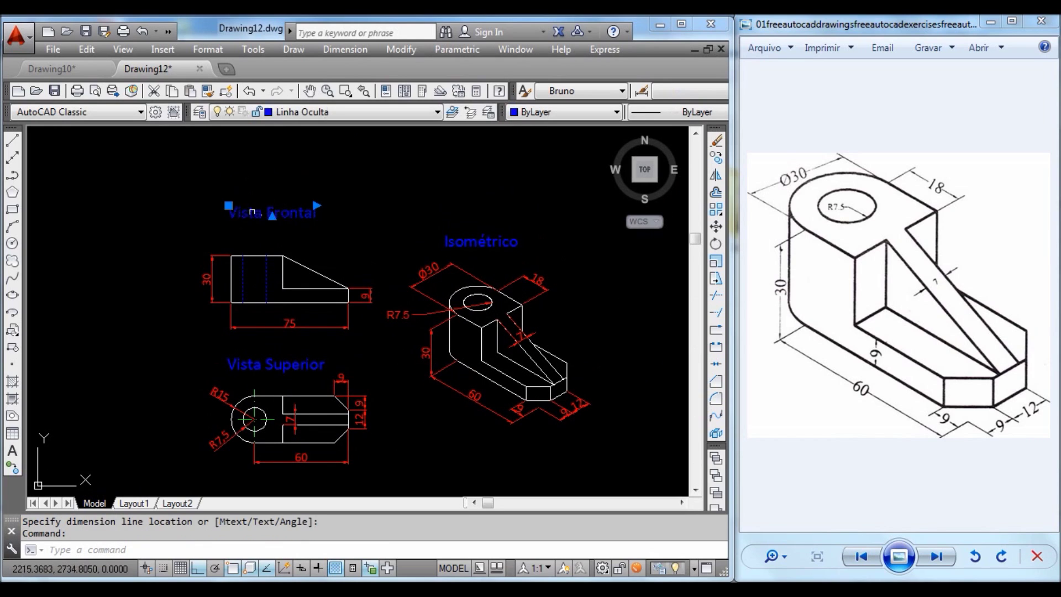
pyautogui.click(229, 205)
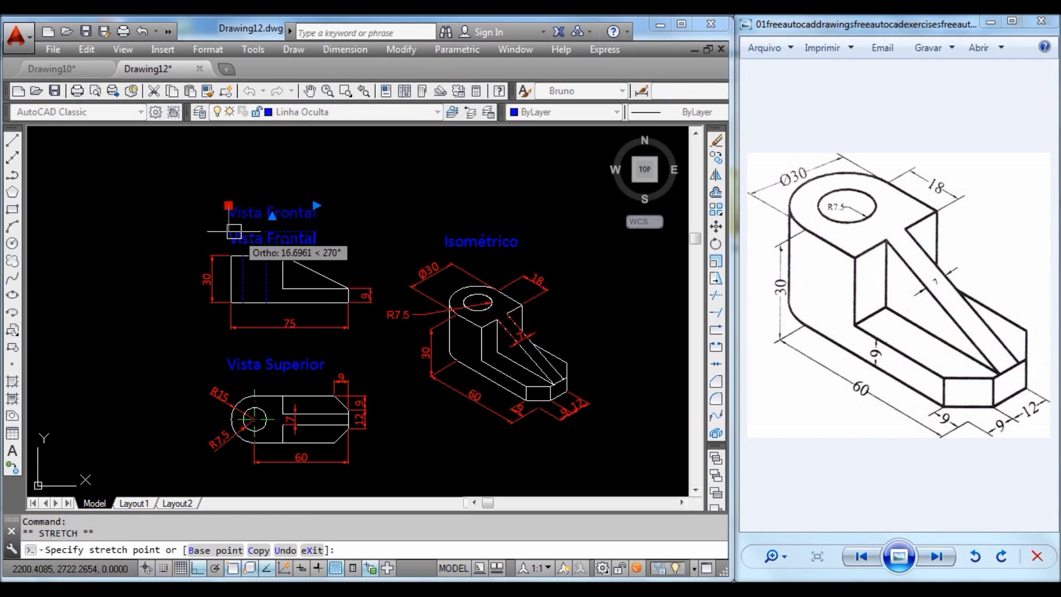
pyautogui.press('Escape')
pyautogui.press('Escape')
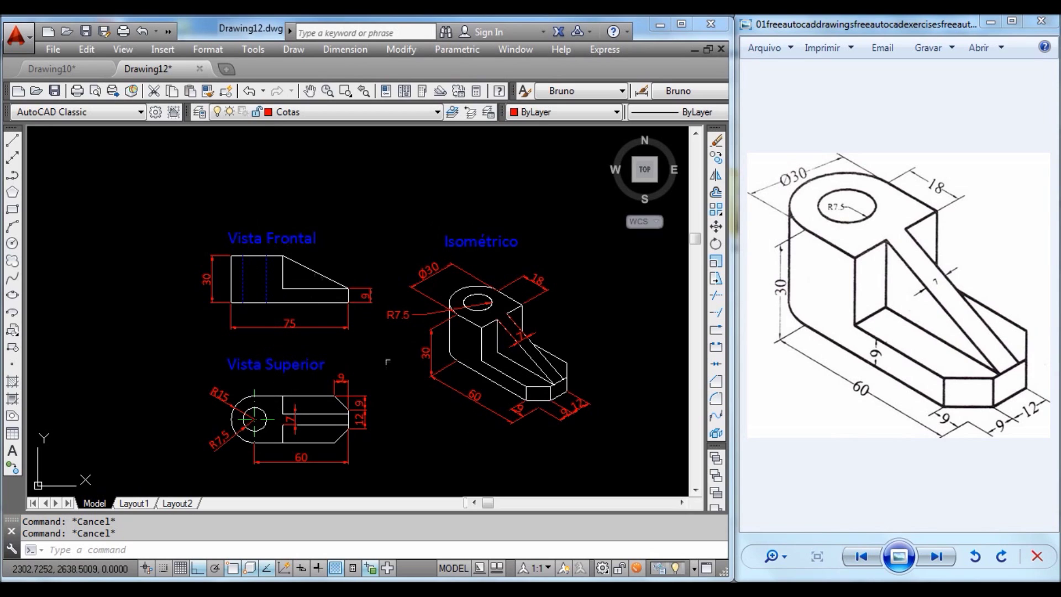
# Start a plot with the DWG To PDF.pc3 plotter and the ISO A3 (420.00 x 297.00 MM) paper size.
pyautogui.moveTo(391, 374); pyautogui.dragTo(372, 349, button='middle')
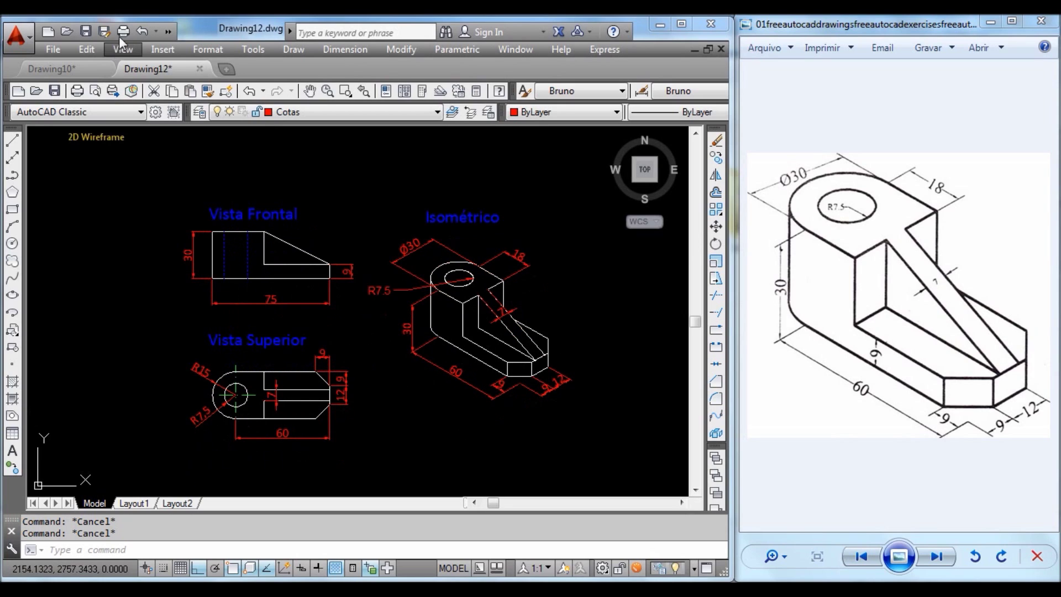
pyautogui.click(123, 31)
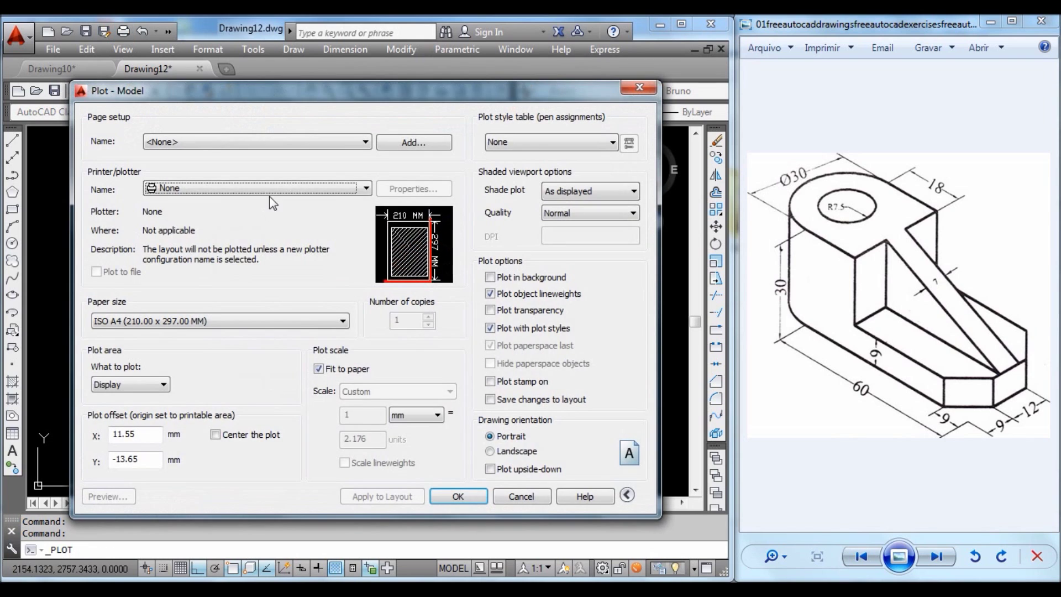
pyautogui.click(272, 189)
pyautogui.scroll(-2, 221, 266)
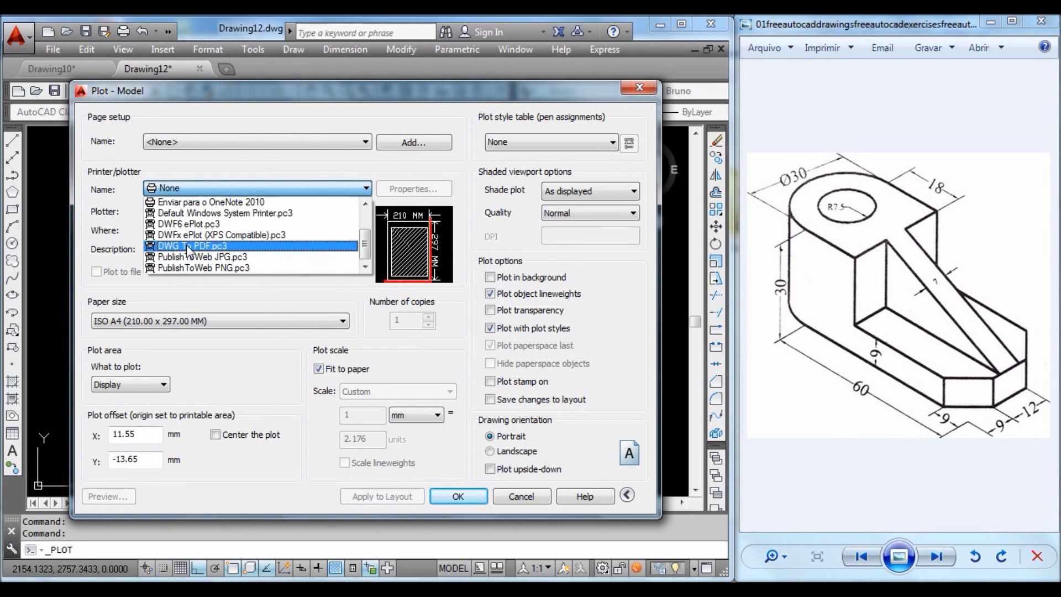
pyautogui.click(226, 251)
pyautogui.click(208, 323)
pyautogui.scroll(2, 199, 122)
pyautogui.scroll(3, 199, 123)
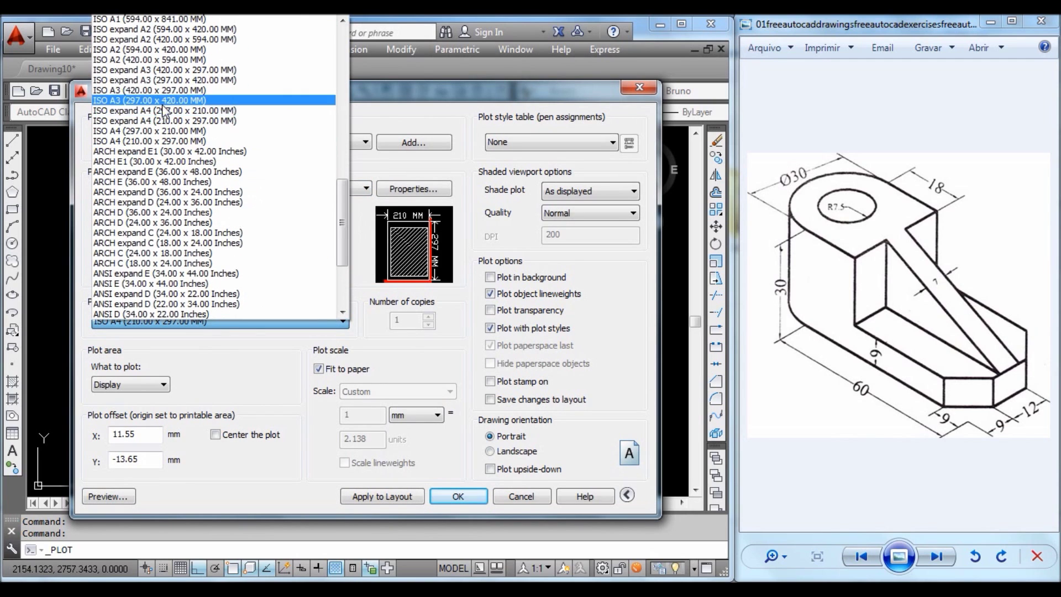
pyautogui.click(165, 91)
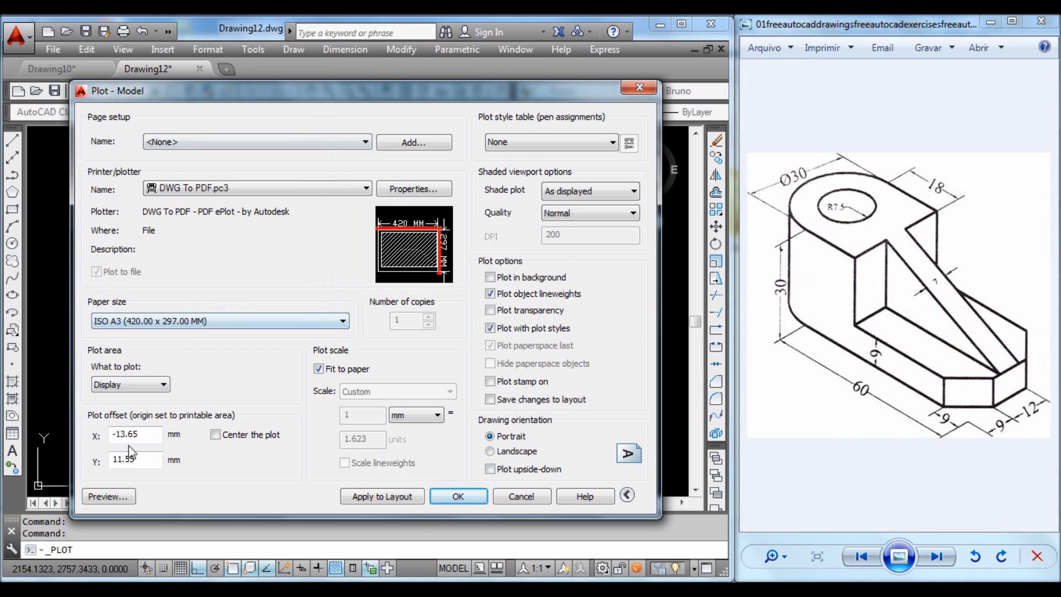
# Define the plot area with a window enclosing the front, top and isometric views.
pyautogui.click(142, 382)
pyautogui.click(142, 432)
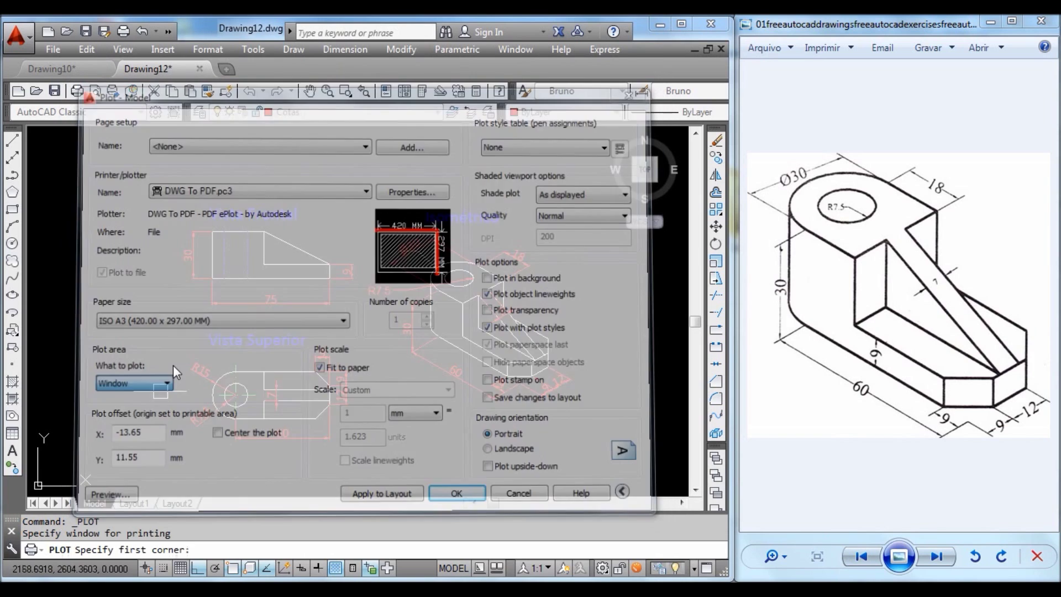
pyautogui.click(158, 179)
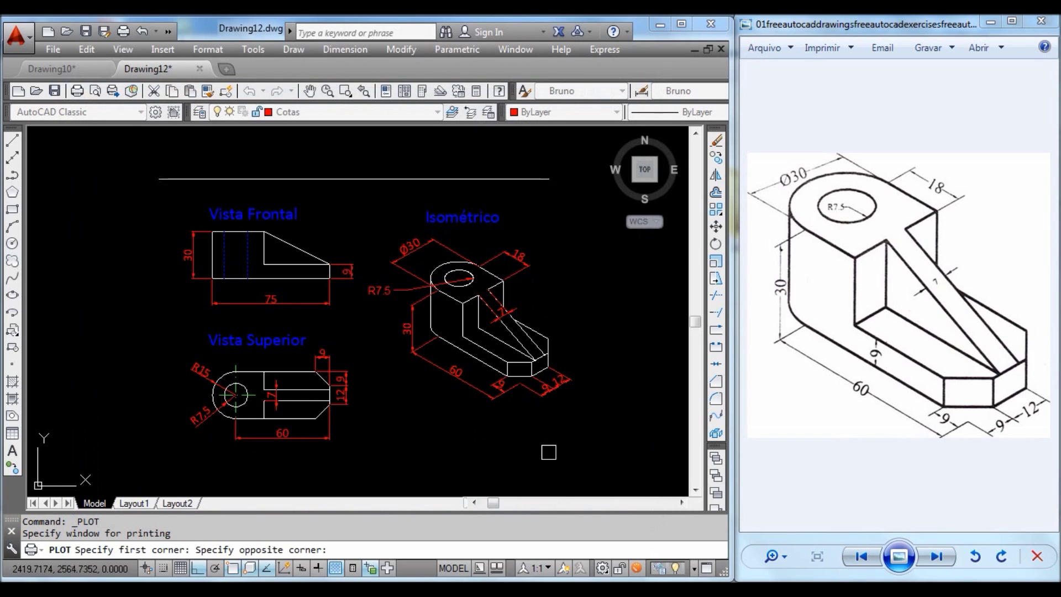
pyautogui.click(574, 460)
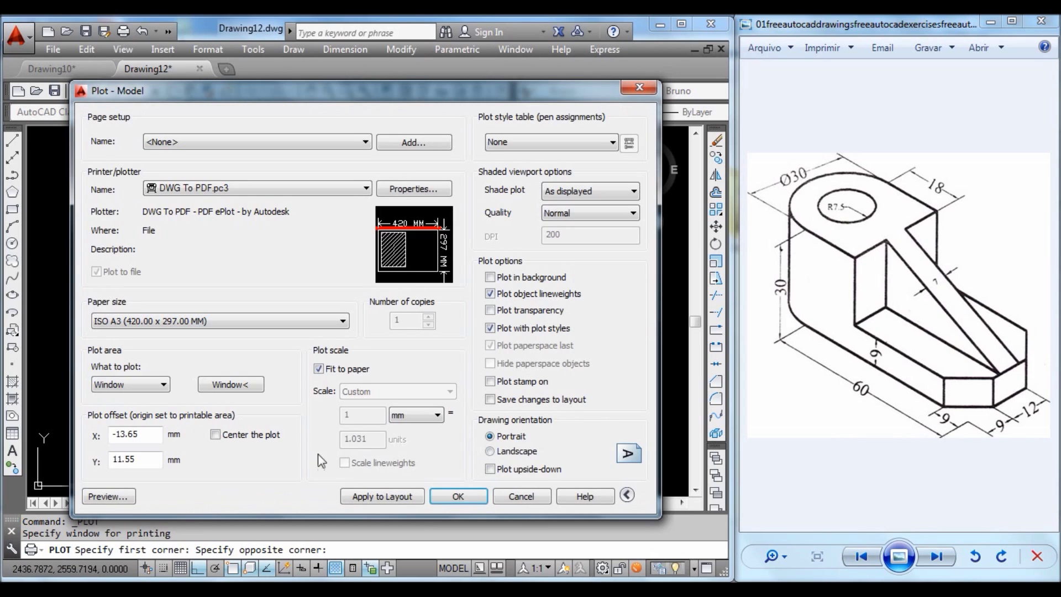
# Center the plot in landscape orientation and preview it.
pyautogui.click(216, 434)
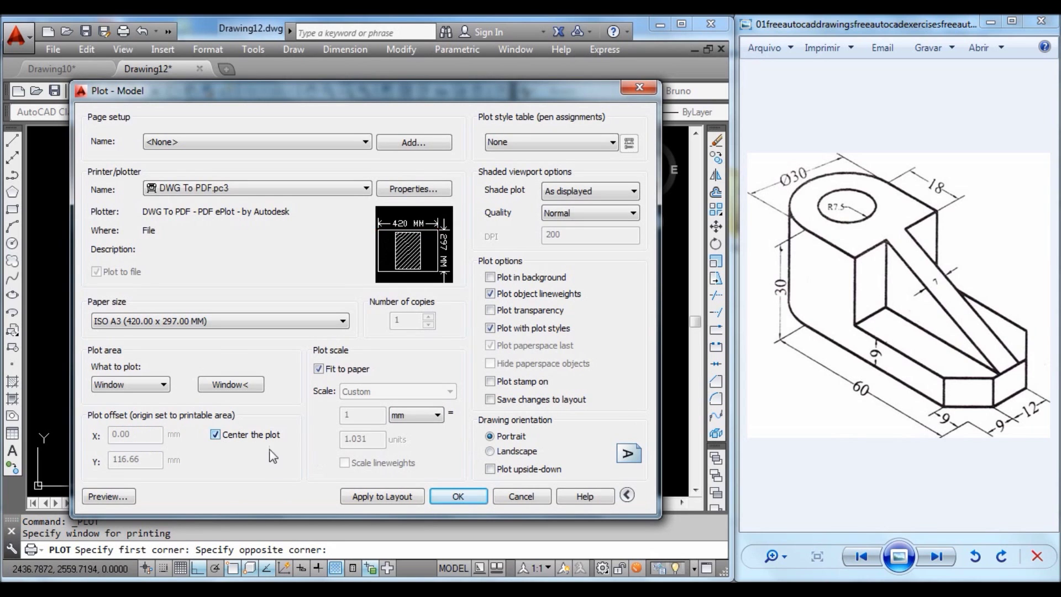
pyautogui.click(490, 451)
pyautogui.click(108, 496)
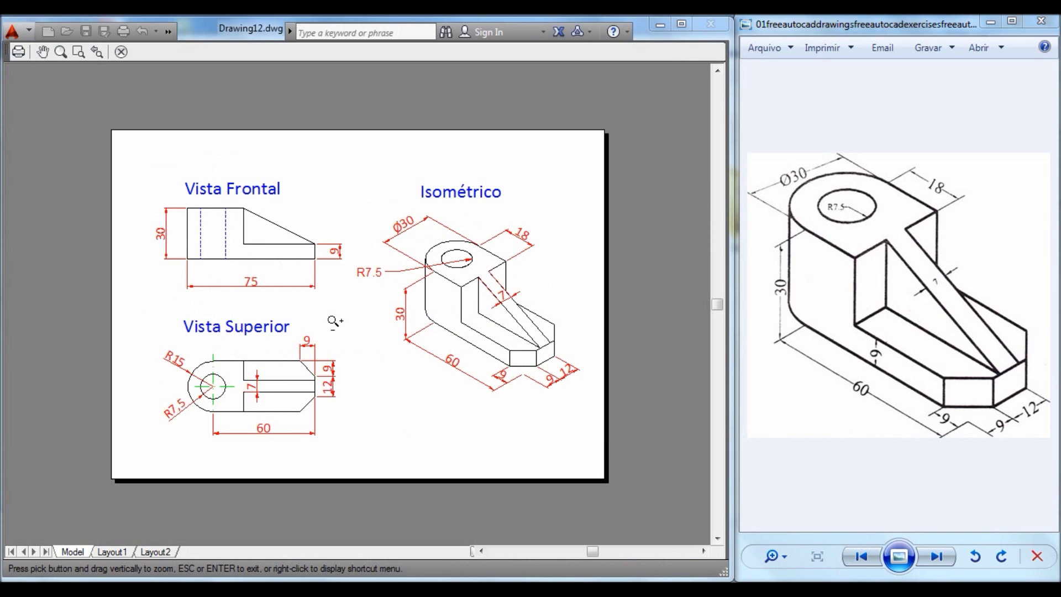
# Leave the preview and plot the drawing to the desktop as Drawing11-Model, overwriting the existing PDF.
pyautogui.press('Escape')
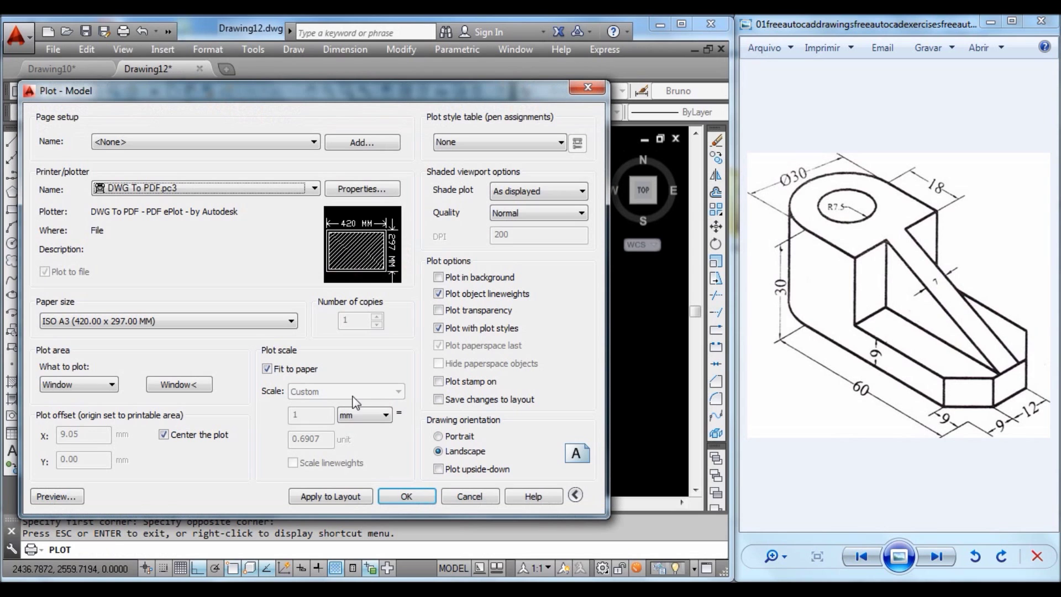
pyautogui.click(407, 497)
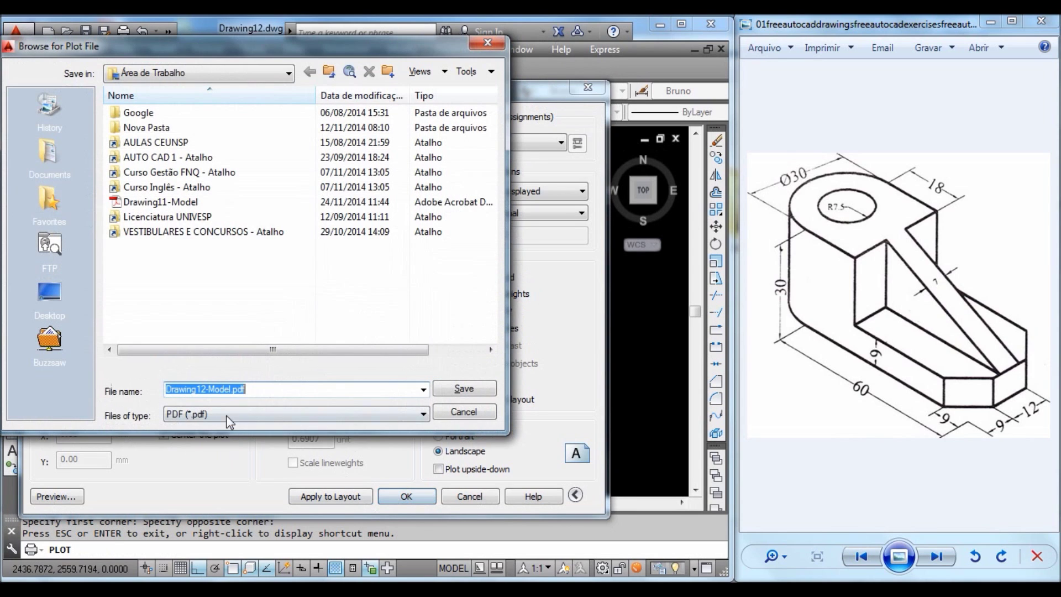
pyautogui.click(190, 203)
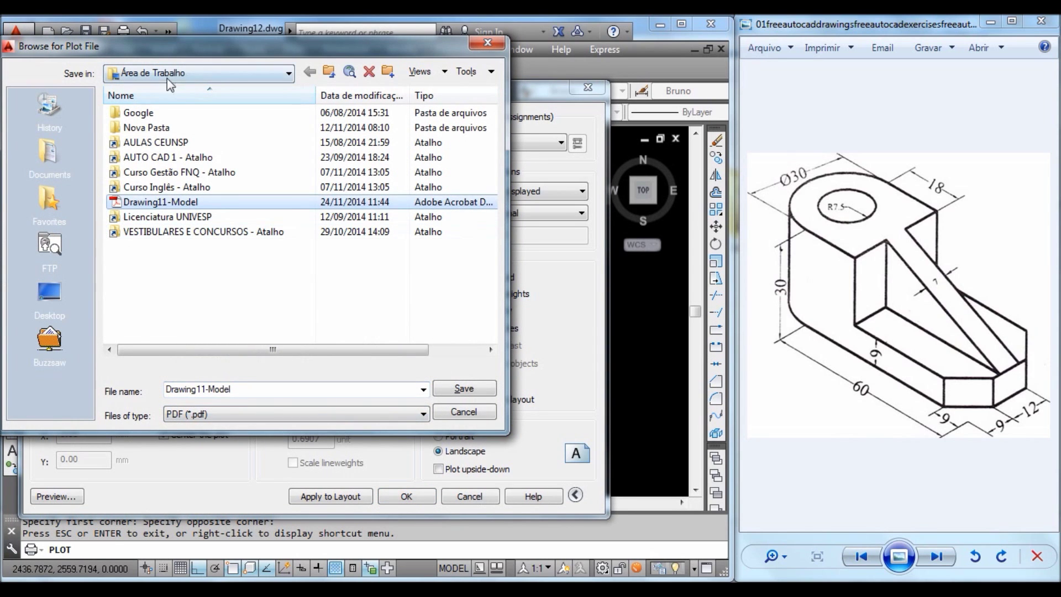
pyautogui.click(463, 390)
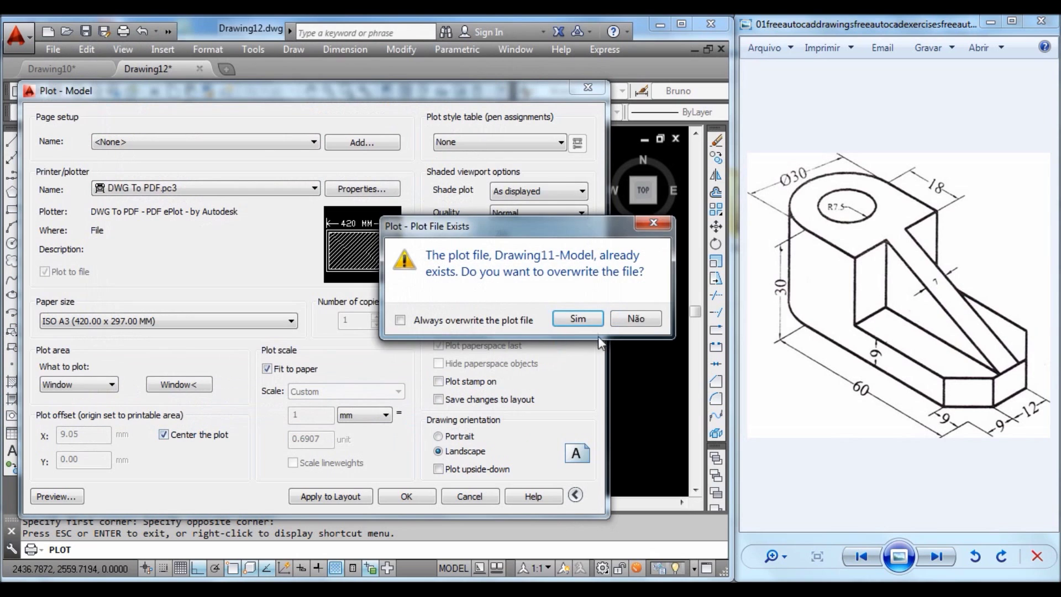
pyautogui.click(573, 320)
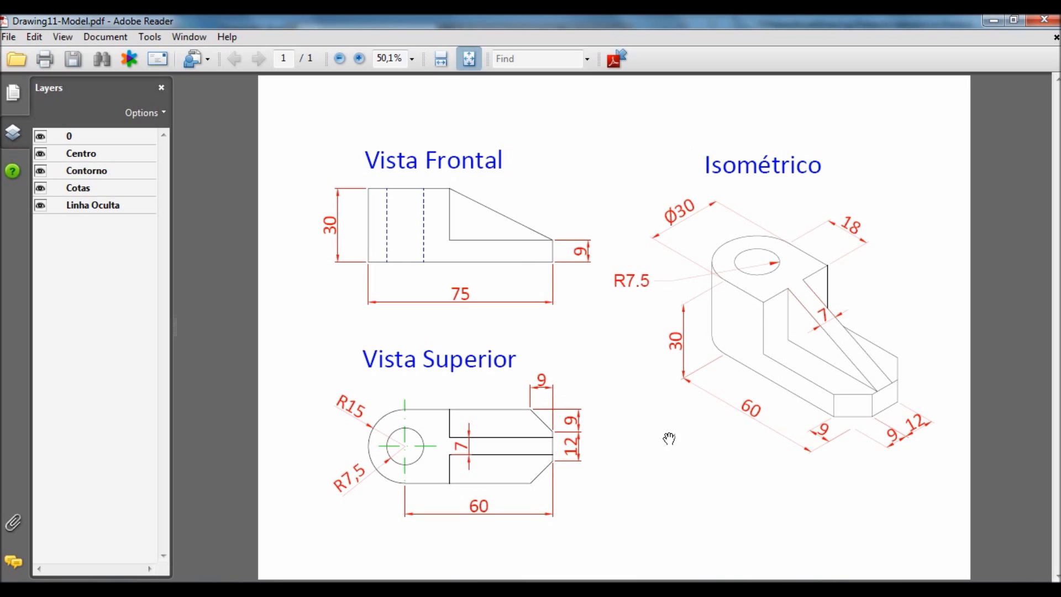
# Switch the Linha Oculta layer off and on repeatedly in the plotted PDF to check which objects it holds.
pyautogui.click(41, 205)
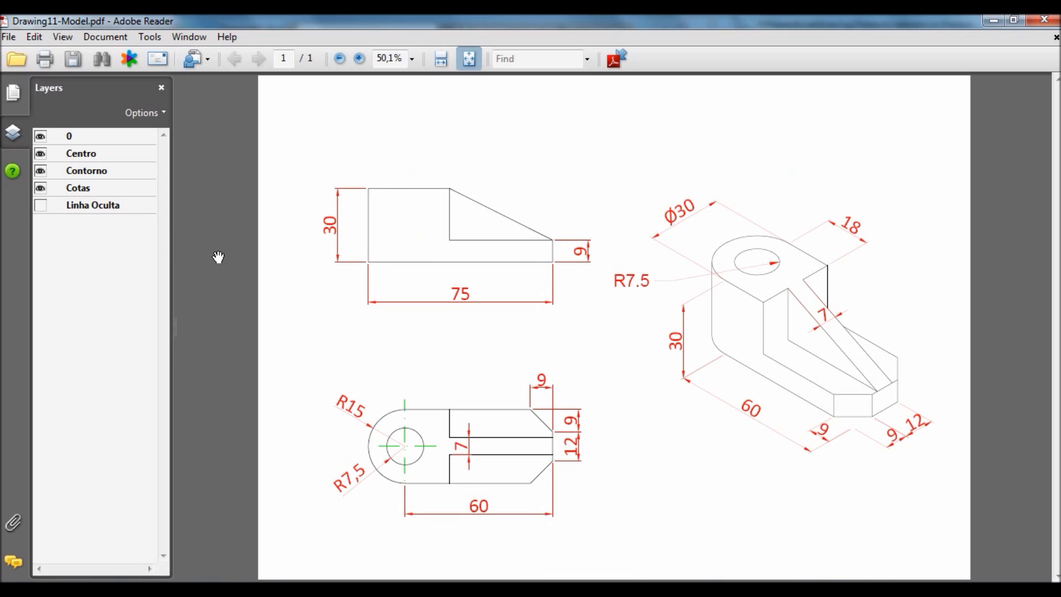
pyautogui.click(41, 205)
pyautogui.click(41, 205)
pyautogui.click(41, 206)
pyautogui.click(41, 205)
pyautogui.click(41, 206)
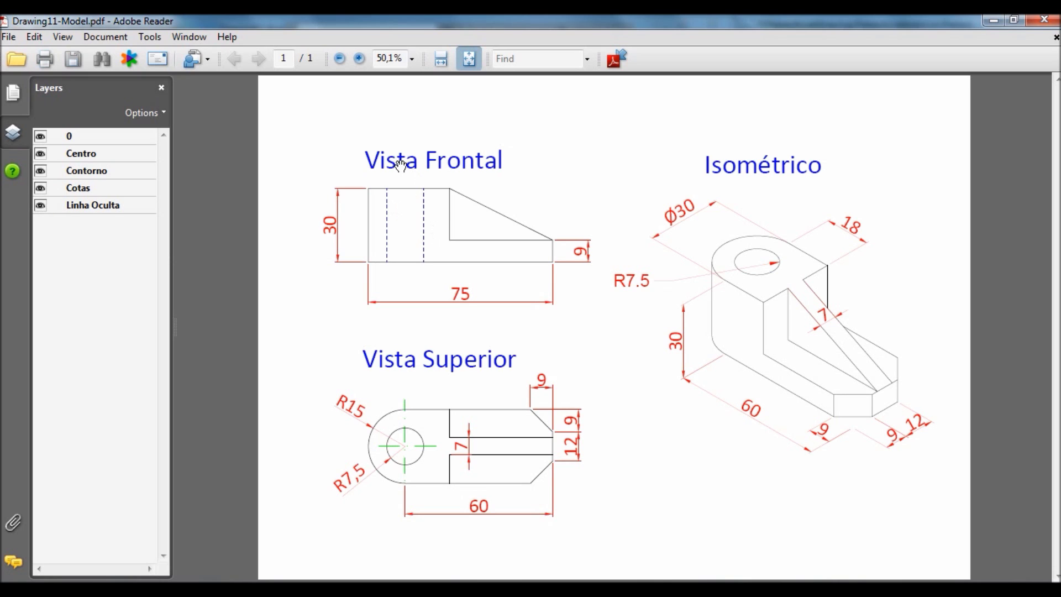
# Check the contents of the Cotas and Contorno layers in the PDF by toggling their visibility.
pyautogui.click(42, 188)
pyautogui.click(42, 188)
pyautogui.click(40, 173)
pyautogui.click(40, 172)
pyautogui.click(40, 173)
pyautogui.click(40, 173)
pyautogui.click(40, 173)
pyautogui.click(40, 172)
pyautogui.click(40, 172)
pyautogui.click(40, 172)
pyautogui.click(40, 172)
pyautogui.click(40, 172)
# Toggle the visibility of layer 0 to inspect its contents, and close the PDF to return to the drawing.
pyautogui.click(41, 137)
pyautogui.click(40, 137)
pyautogui.click(41, 137)
pyautogui.click(41, 137)
pyautogui.click(41, 137)
pyautogui.click(41, 137)
pyautogui.click(41, 137)
pyautogui.click(41, 137)
pyautogui.click(1043, 20)
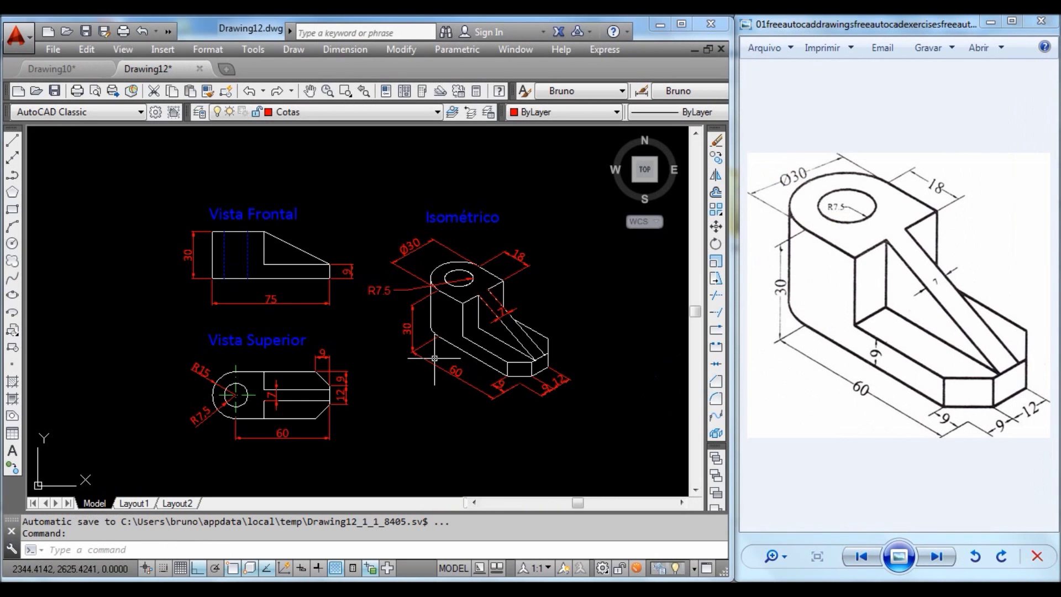